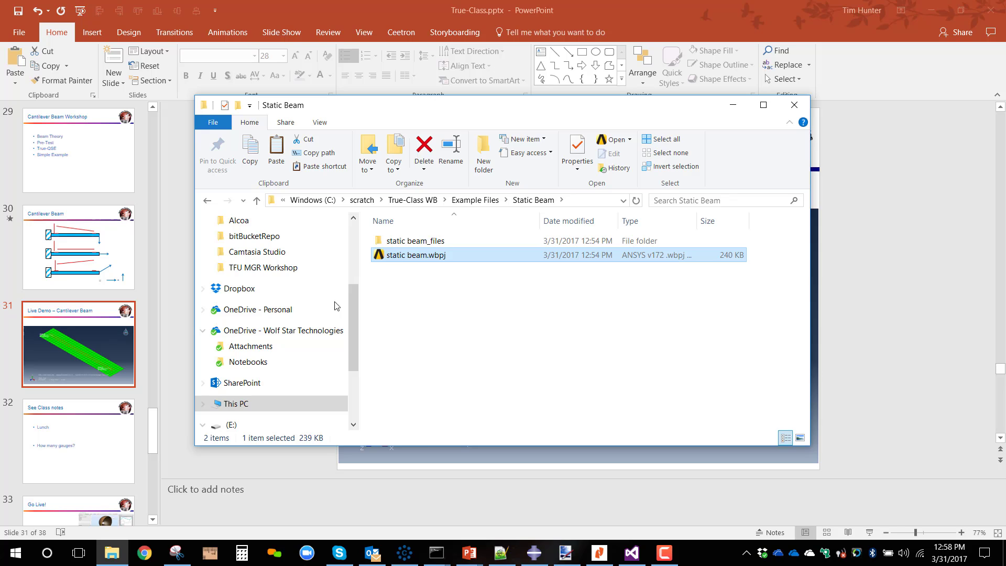
# Open the static beam.wbpj project in Workbench and bring up its Static Structural model in Mechanical.
pyautogui.doubleClick(377, 255)
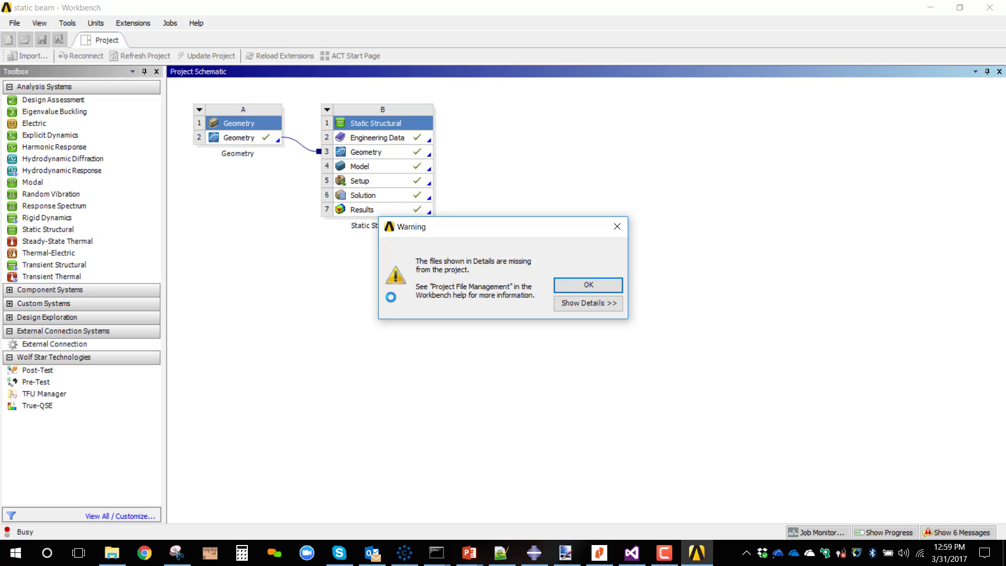
pyautogui.click(585, 285)
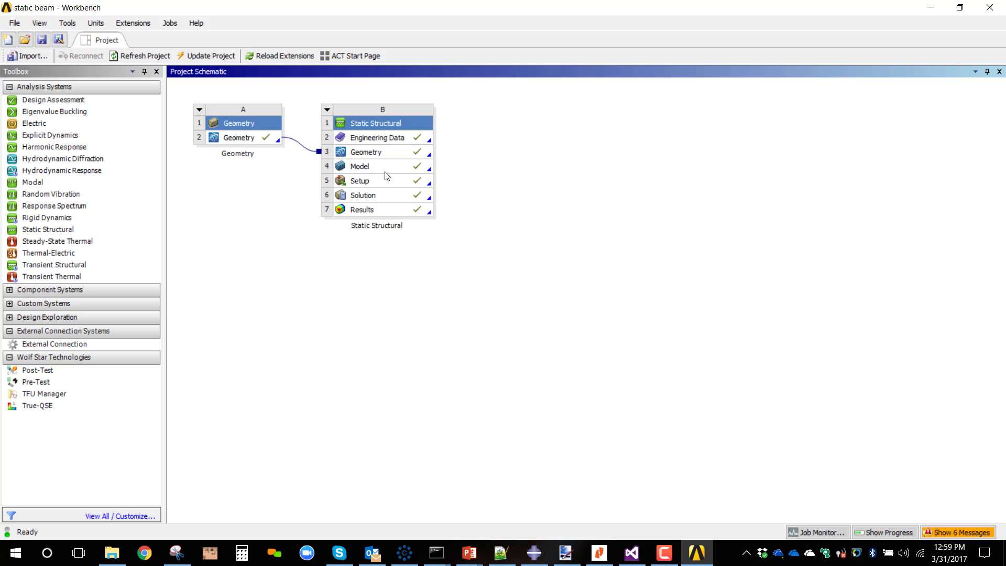
pyautogui.click(288, 135)
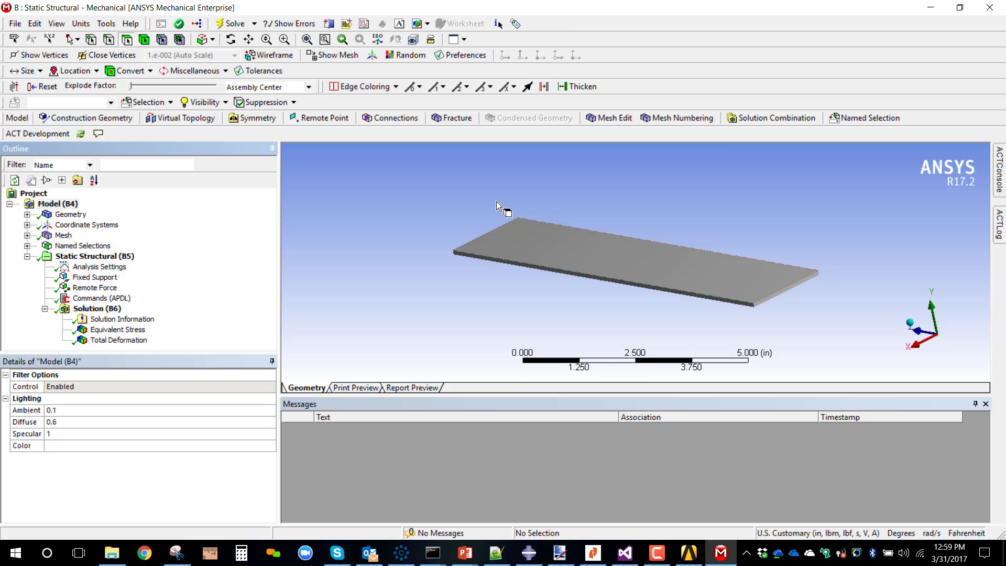
pyautogui.moveTo(495, 201); pyautogui.dragTo(647, 256, button='middle')
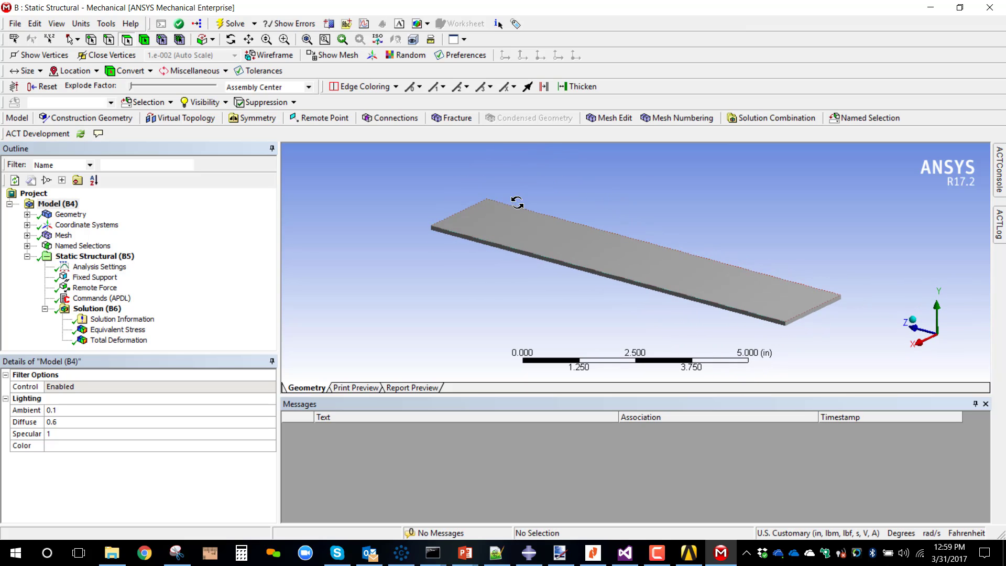
# Examine the Static Structural loads, comparing the remote force's Y component at 1 s with its Z component at 2 s.
pyautogui.click(95, 255)
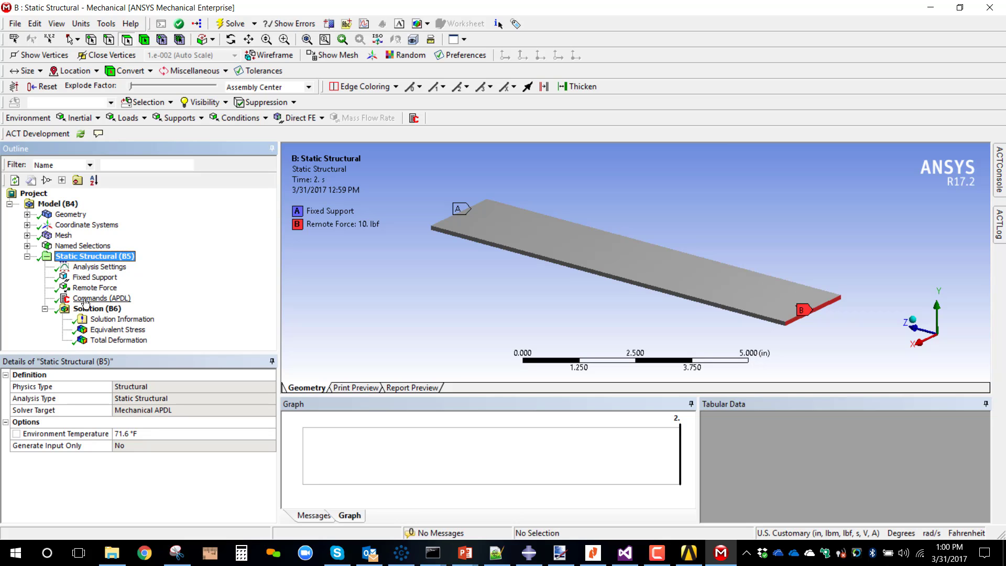
pyautogui.click(97, 288)
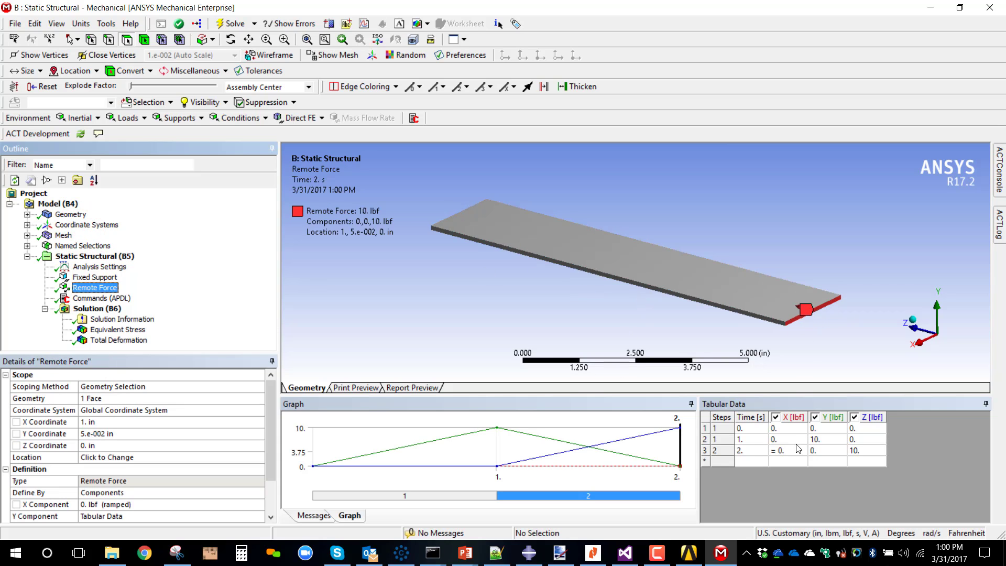
pyautogui.click(829, 440)
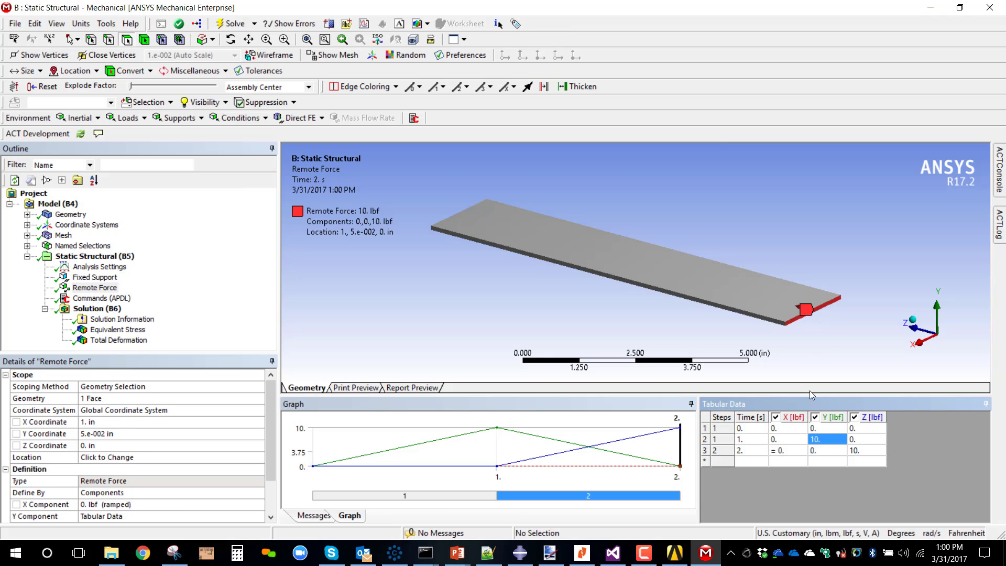
pyautogui.click(868, 450)
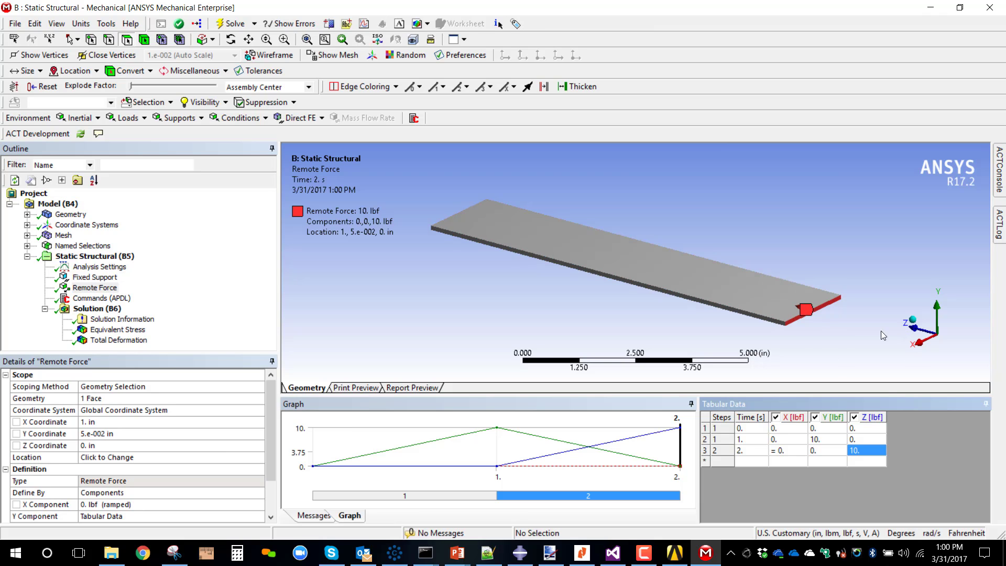
pyautogui.click(838, 441)
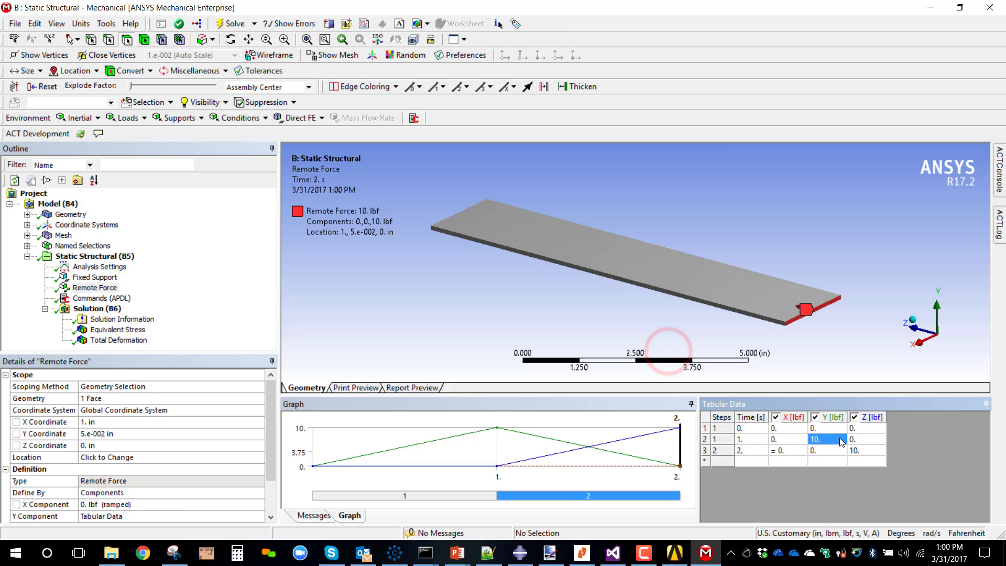
pyautogui.click(865, 450)
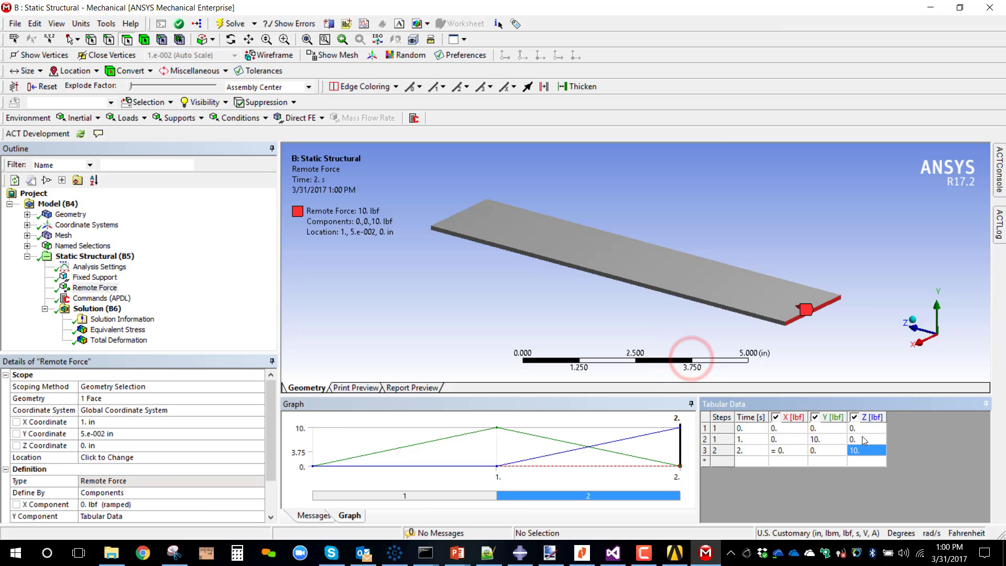
pyautogui.click(833, 441)
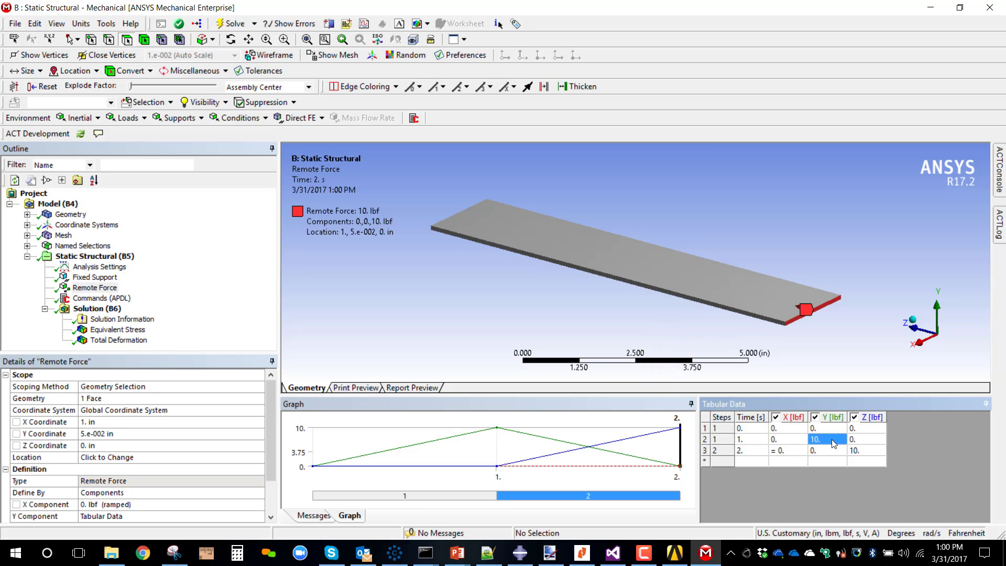
pyautogui.click(856, 450)
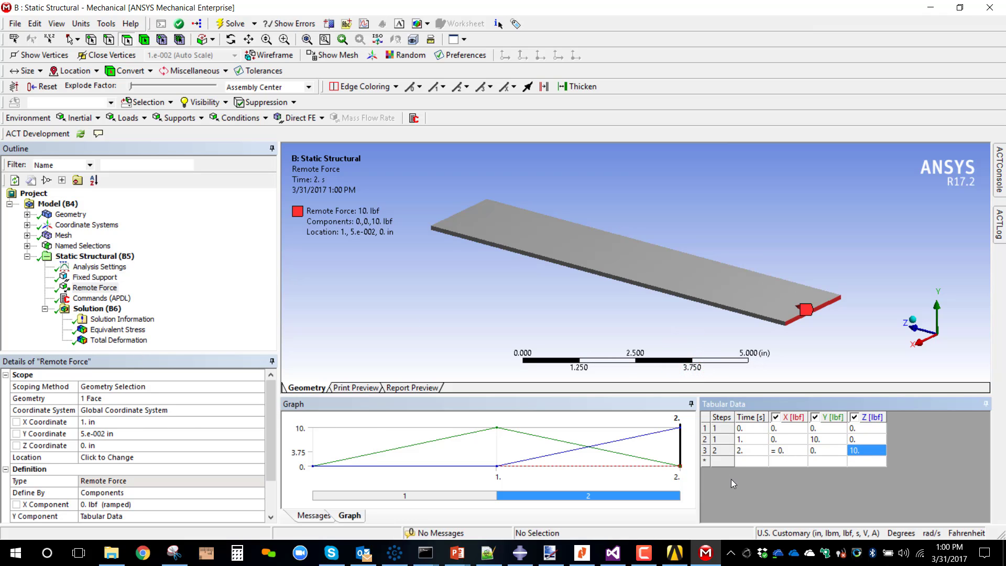
pyautogui.click(827, 440)
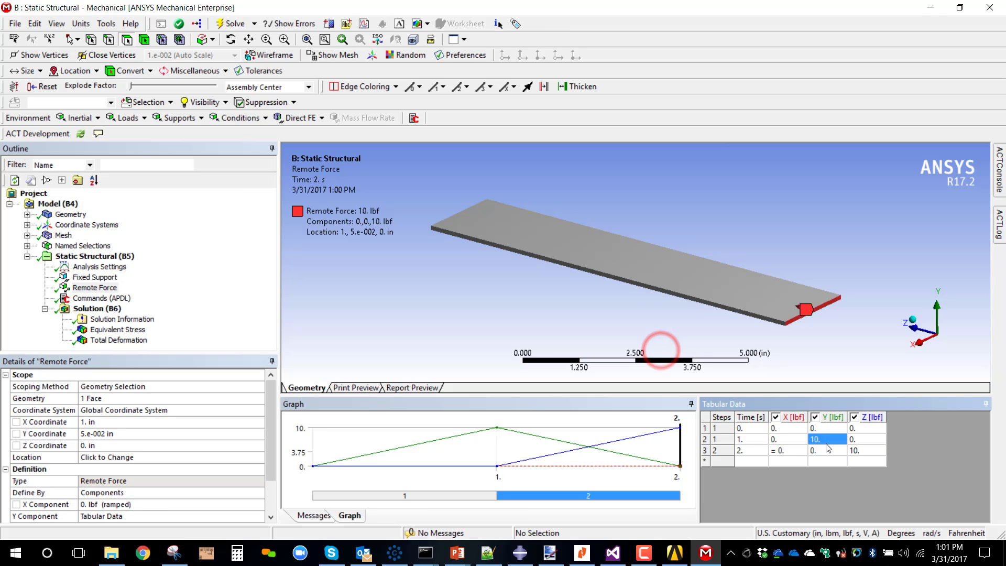
pyautogui.click(870, 453)
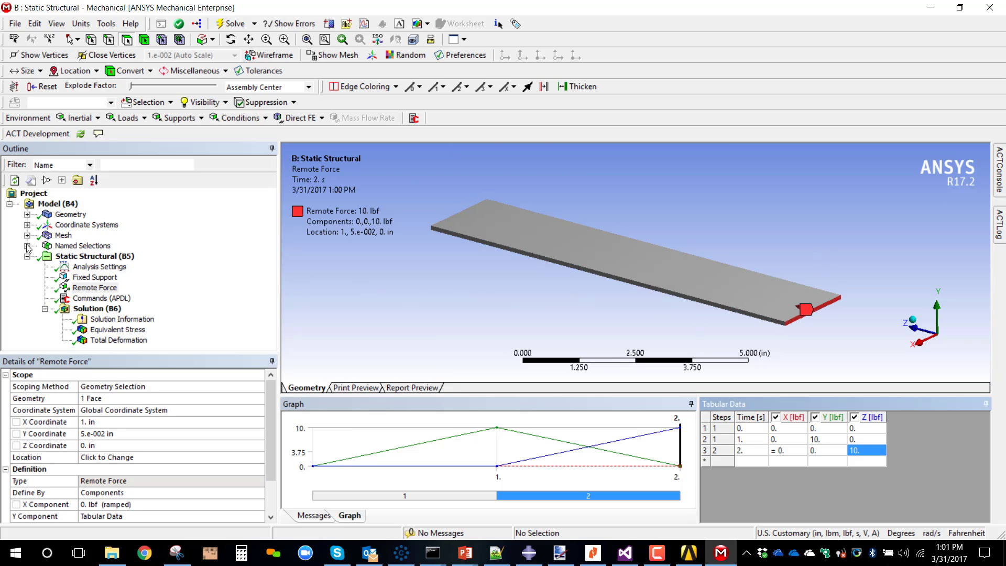
# Inspect the beam's mesh and the face covered by the ShellFace named selection.
pyautogui.click(63, 234)
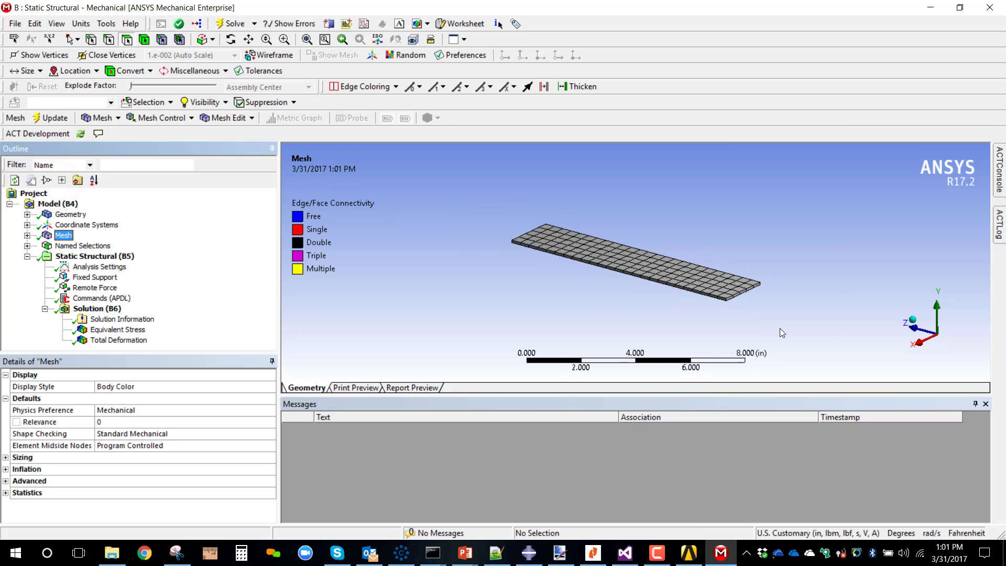
pyautogui.scroll(5, 763, 319)
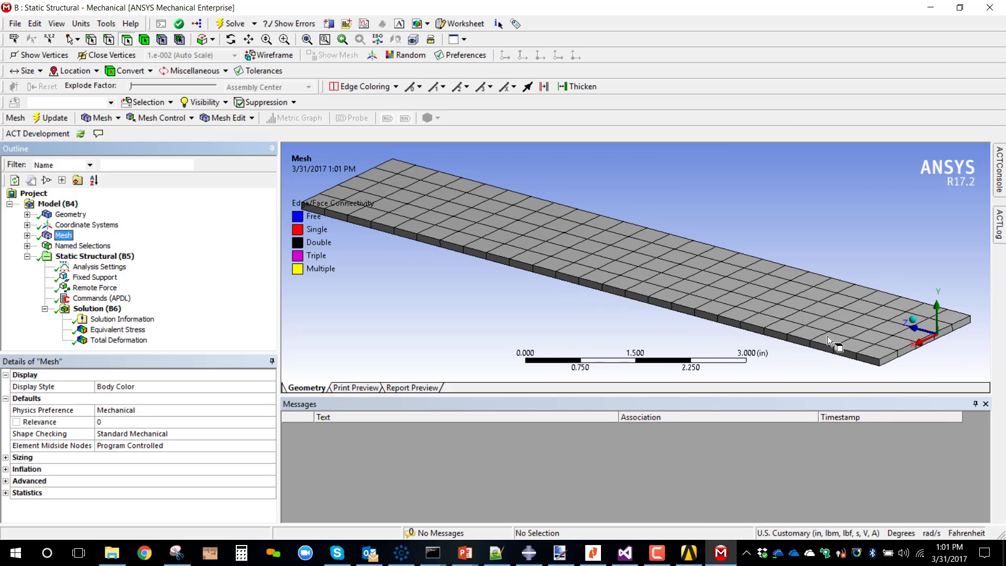
pyautogui.scroll(-1, 921, 361)
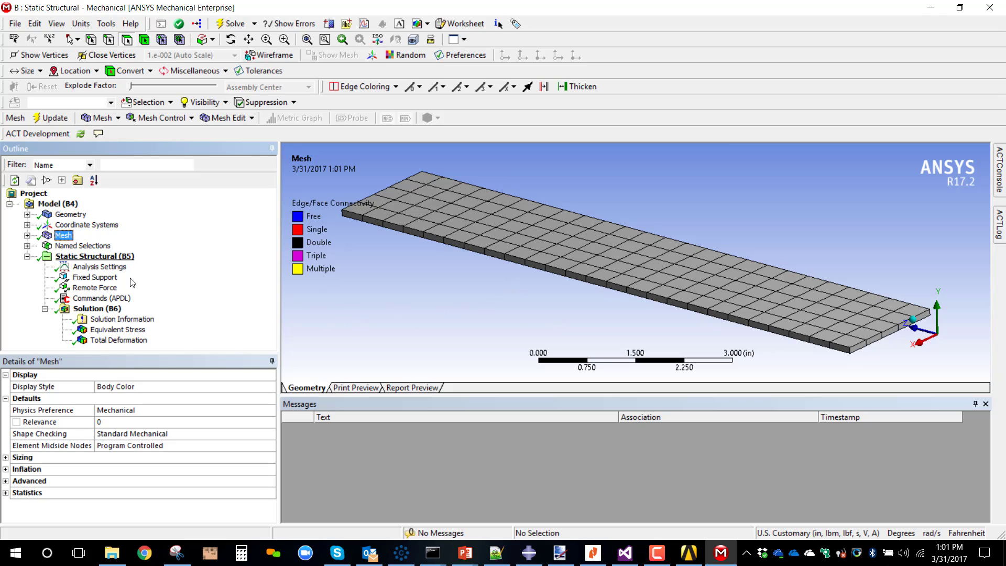
pyautogui.click(27, 246)
pyautogui.click(88, 256)
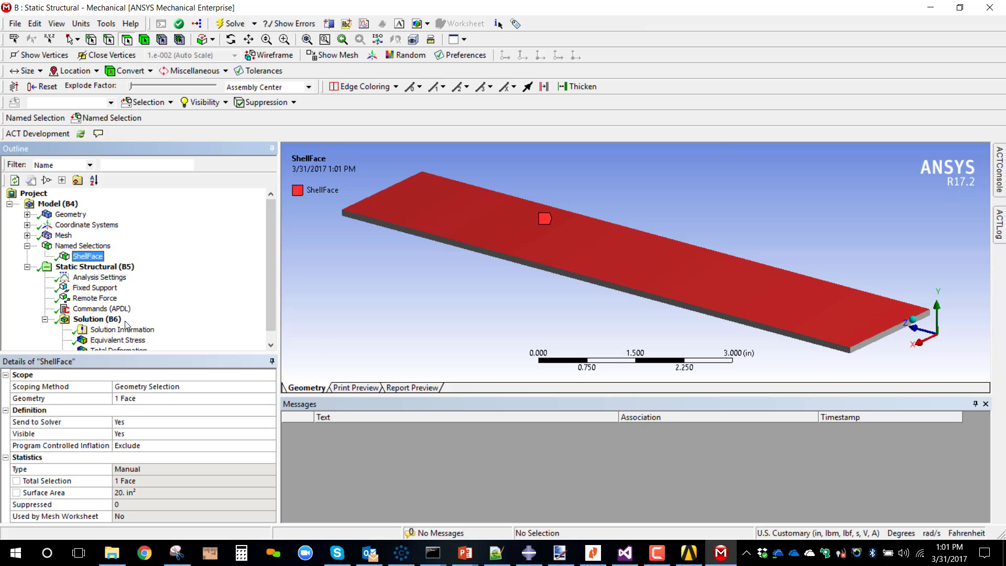
# Review the APDL command snippet, highlighting the lines from cmsel,s,ShellFace through esurf, and return to the mesh.
pyautogui.click(102, 309)
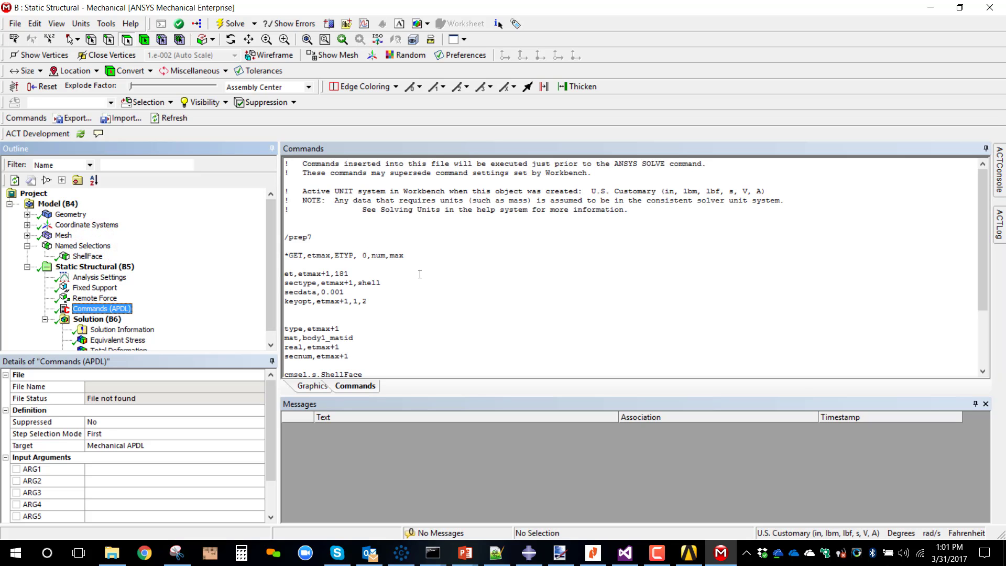
pyautogui.scroll(-3, 532, 268)
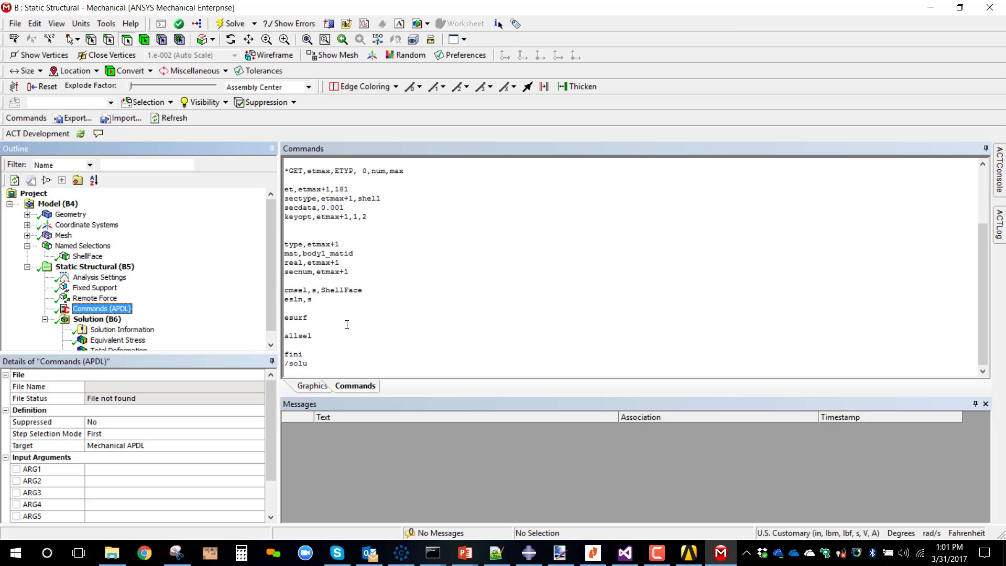
pyautogui.moveTo(313, 317); pyautogui.dragTo(284, 289)
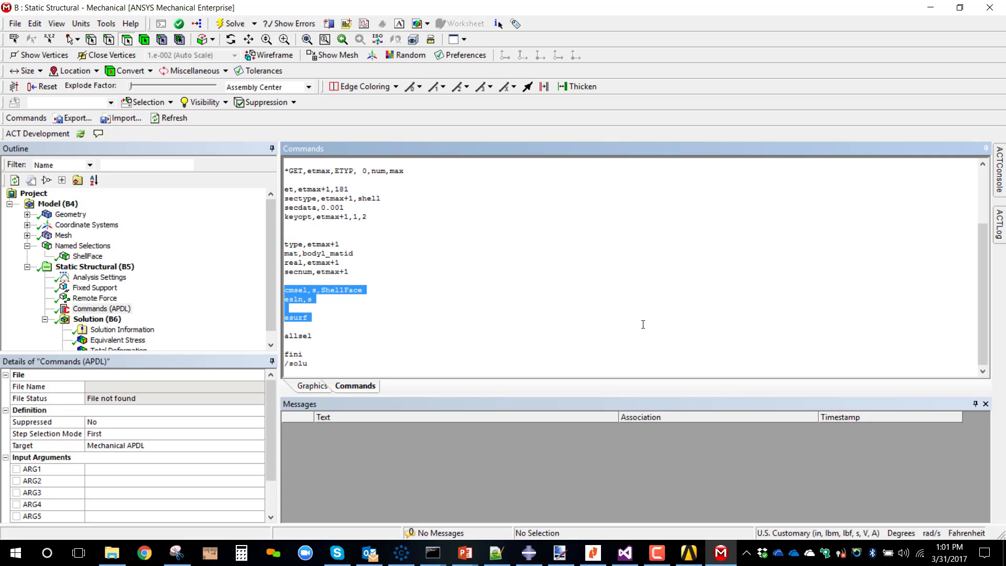
pyautogui.click(177, 309)
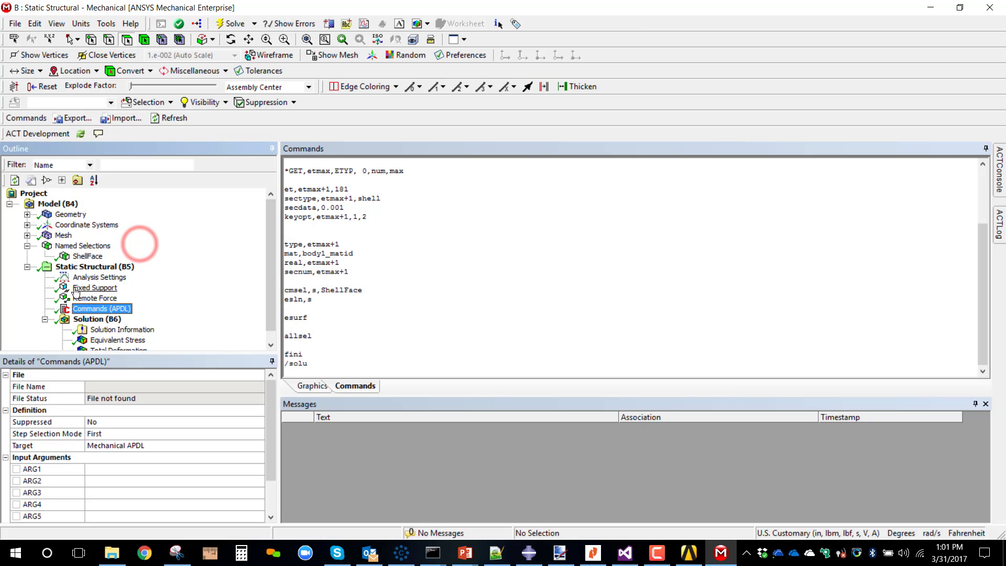
pyautogui.click(63, 235)
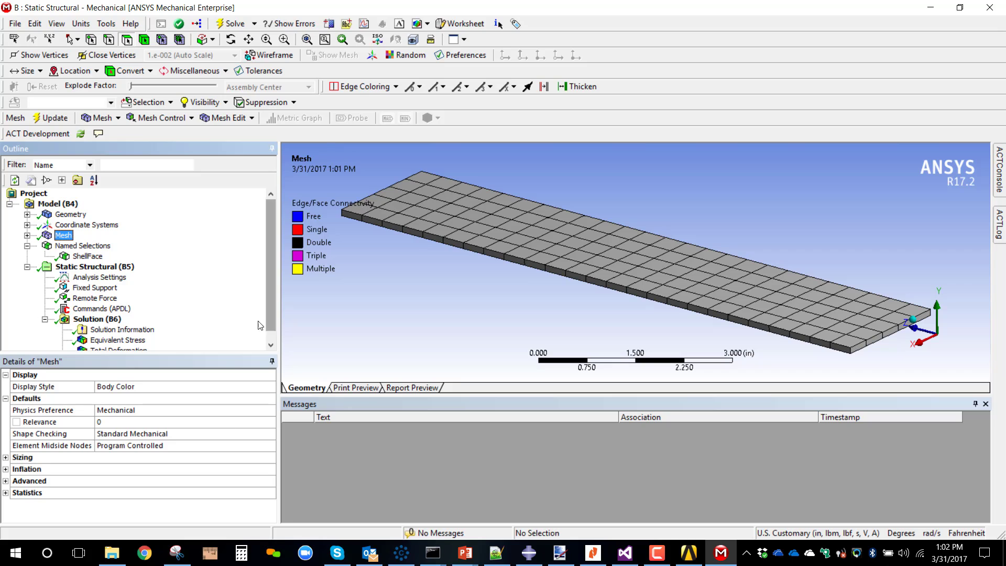
# Set the Equivalent Stress display time to load step 2 and retrieve the result.
pyautogui.scroll(-1, 261, 325)
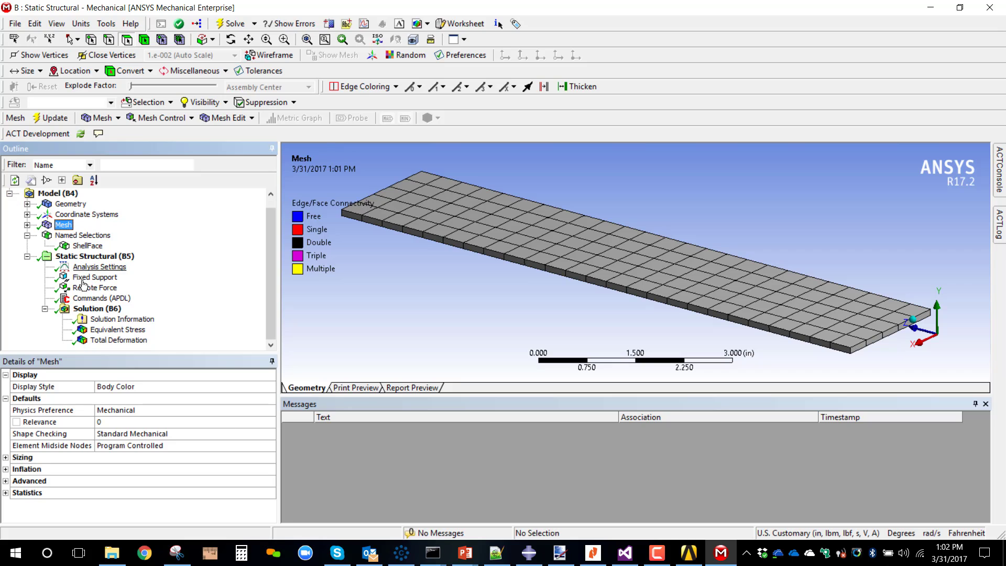
pyautogui.click(133, 331)
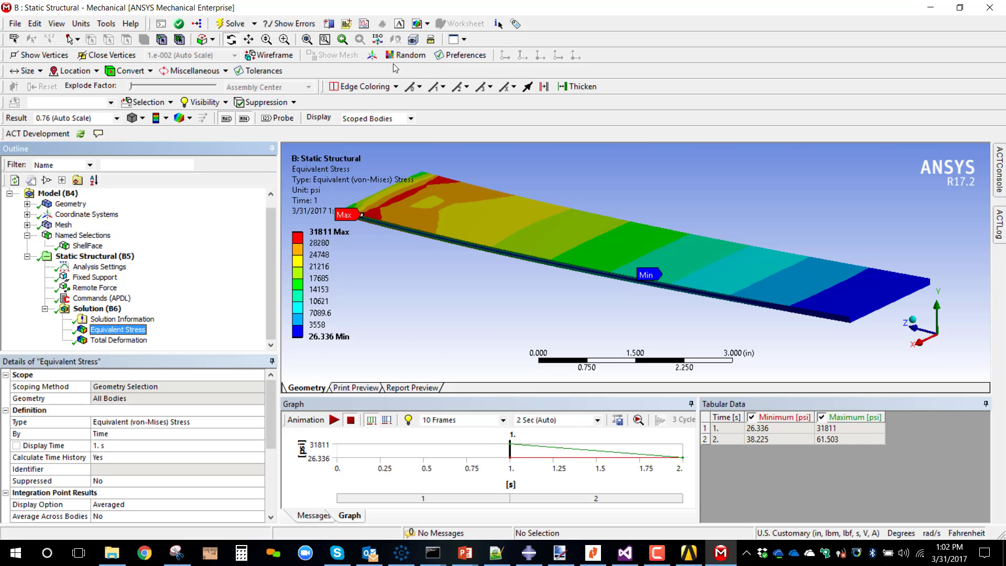
pyautogui.click(469, 499)
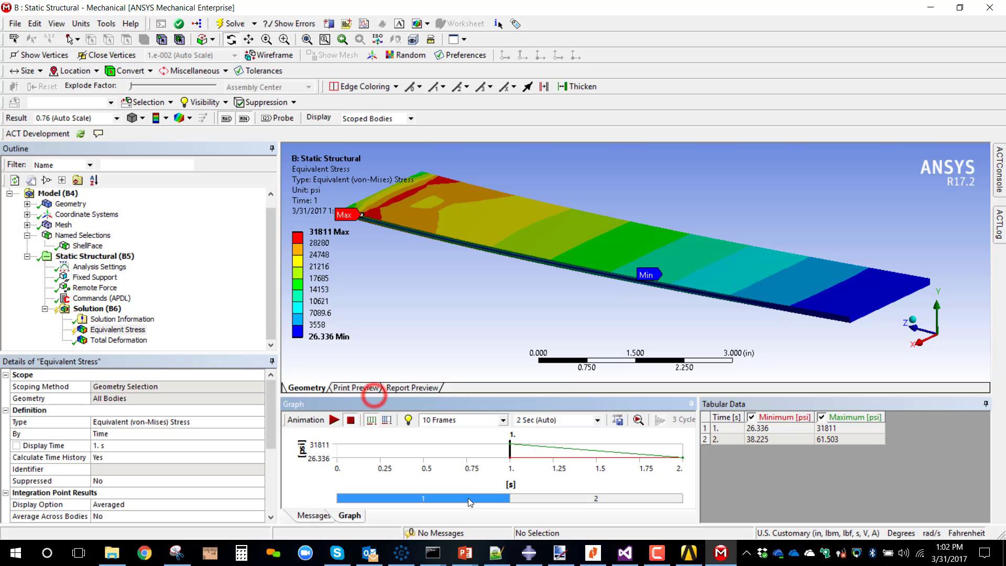
pyautogui.click(574, 501)
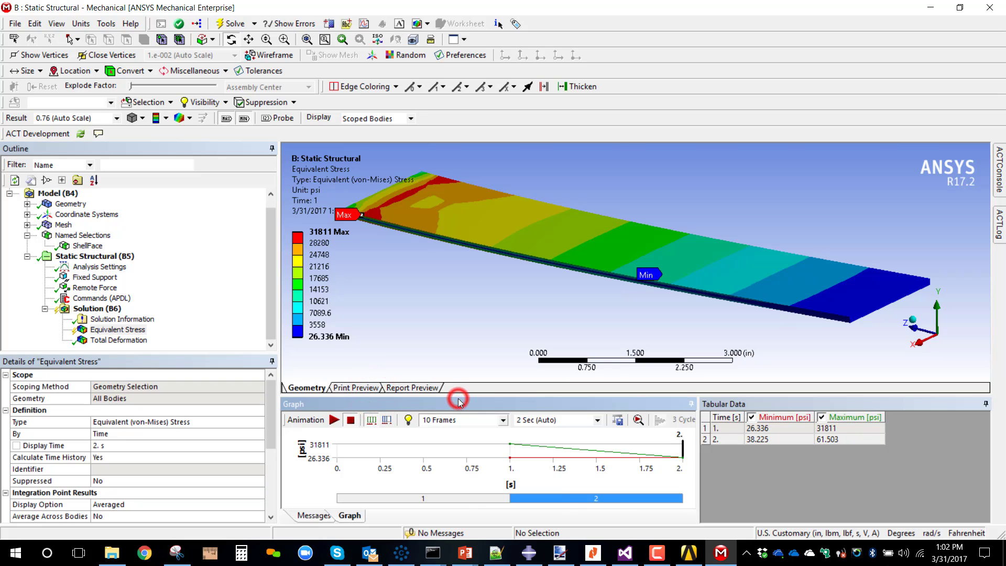
pyautogui.click(91, 329)
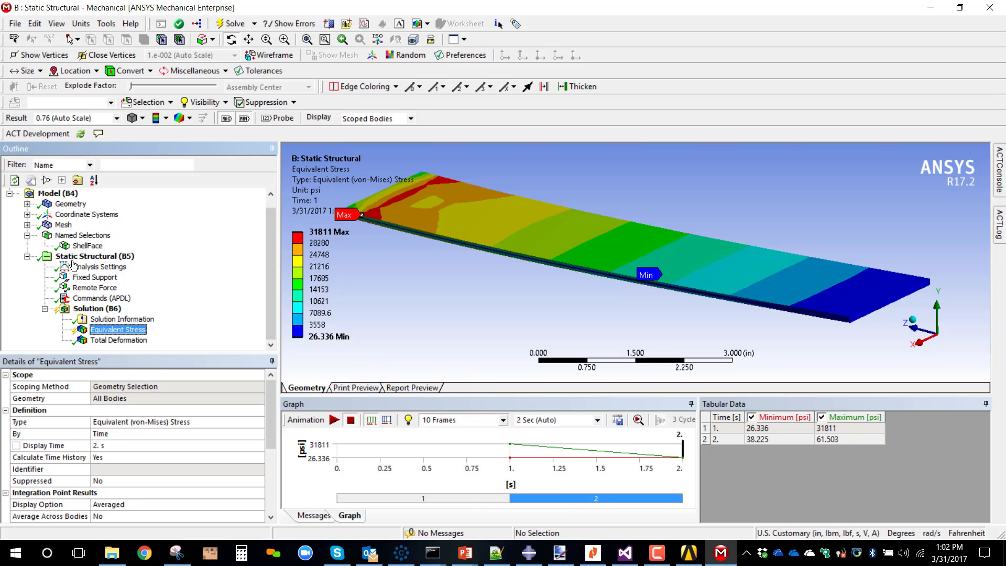
pyautogui.rightClick(99, 330)
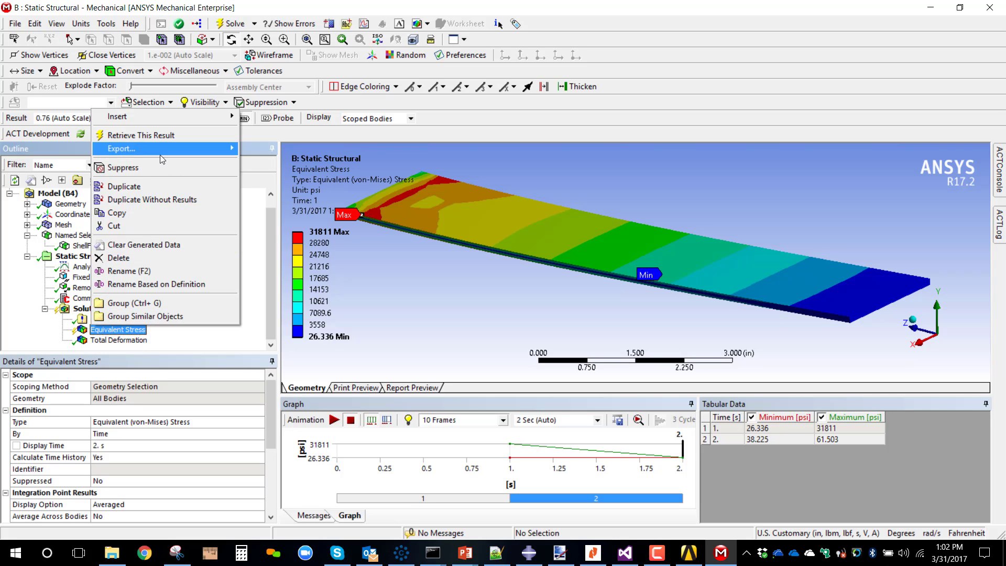
pyautogui.click(131, 135)
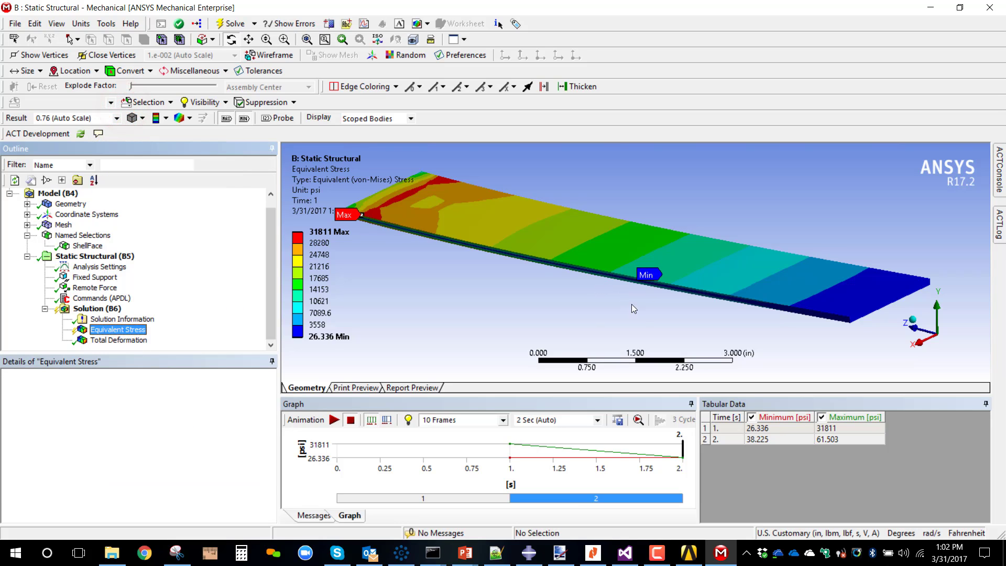
# Play the Equivalent Stress animation, pause it and select load step 1 on the timeline.
pyautogui.click(333, 420)
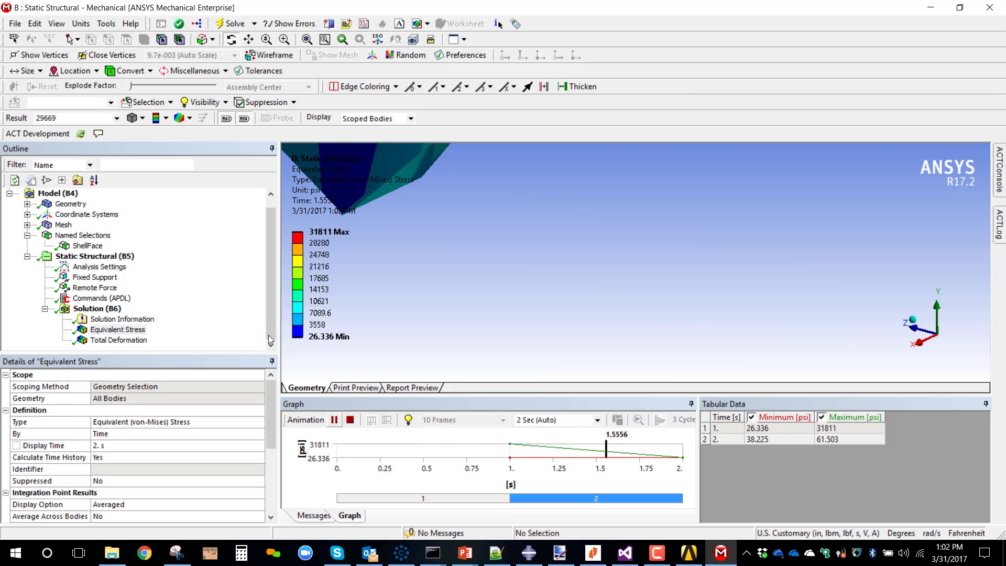
pyautogui.click(335, 419)
pyautogui.click(450, 499)
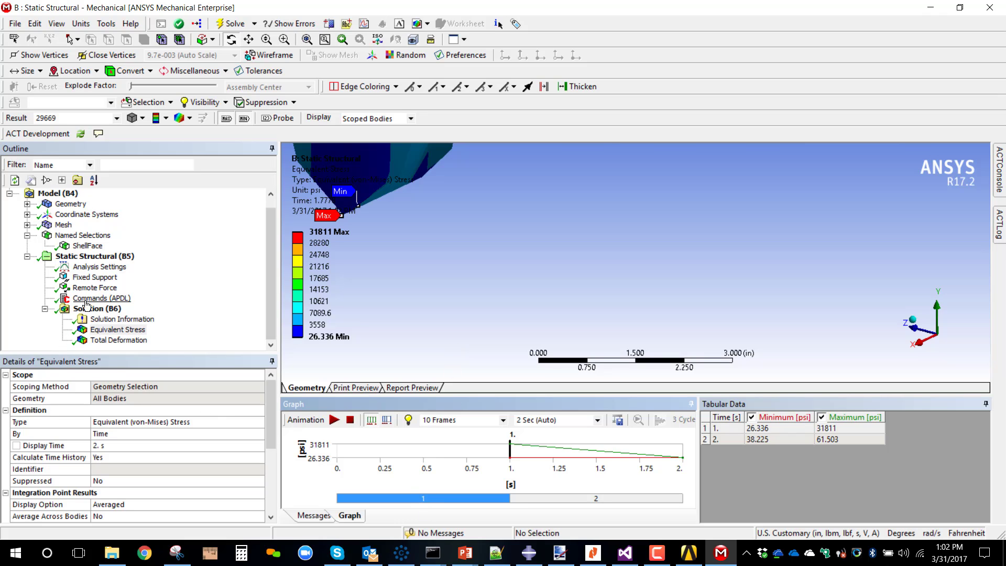
# Show the beam mesh again, and switch back to the Workbench project schematic with no cell selected.
pyautogui.click(64, 225)
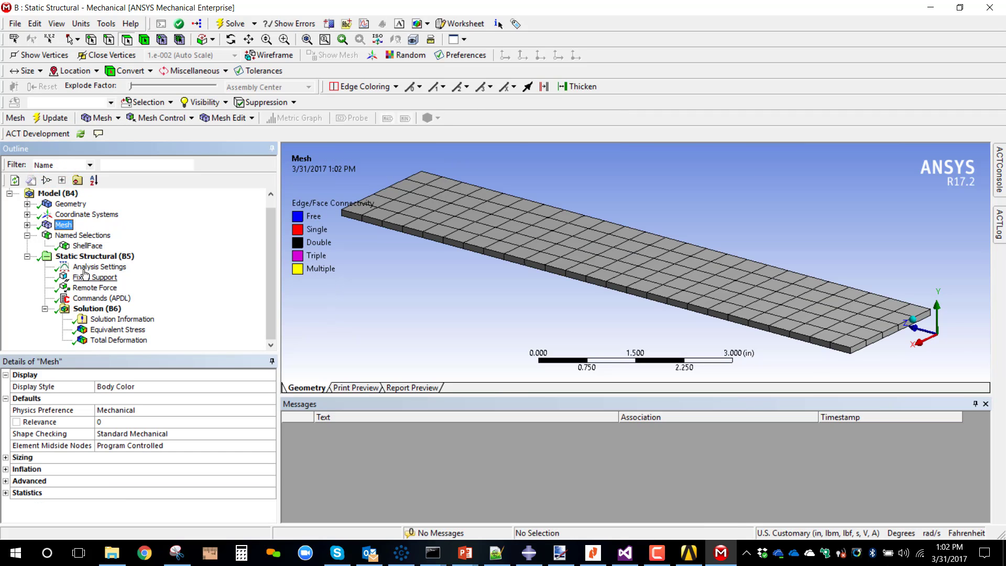
pyautogui.click(102, 328)
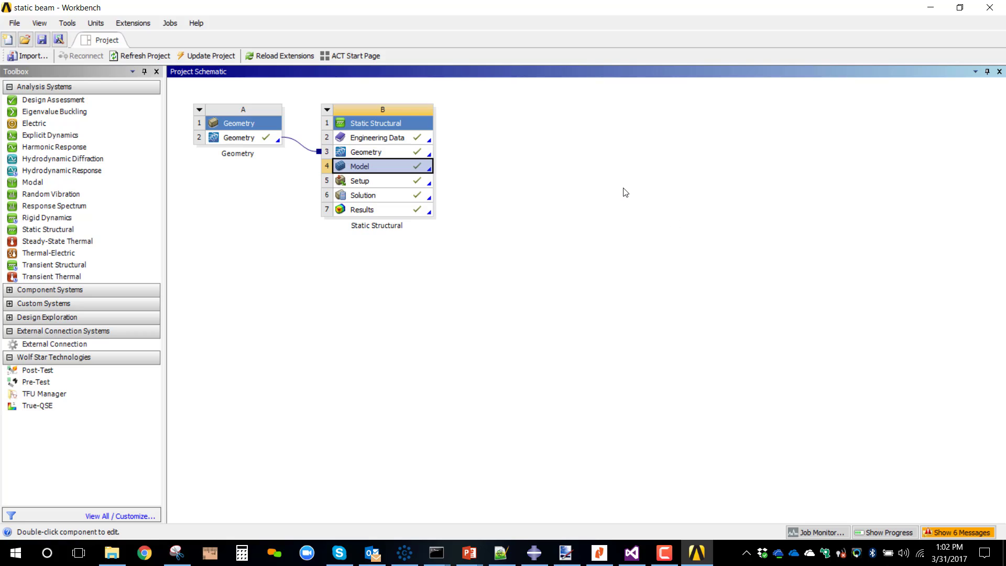
pyautogui.click(313, 368)
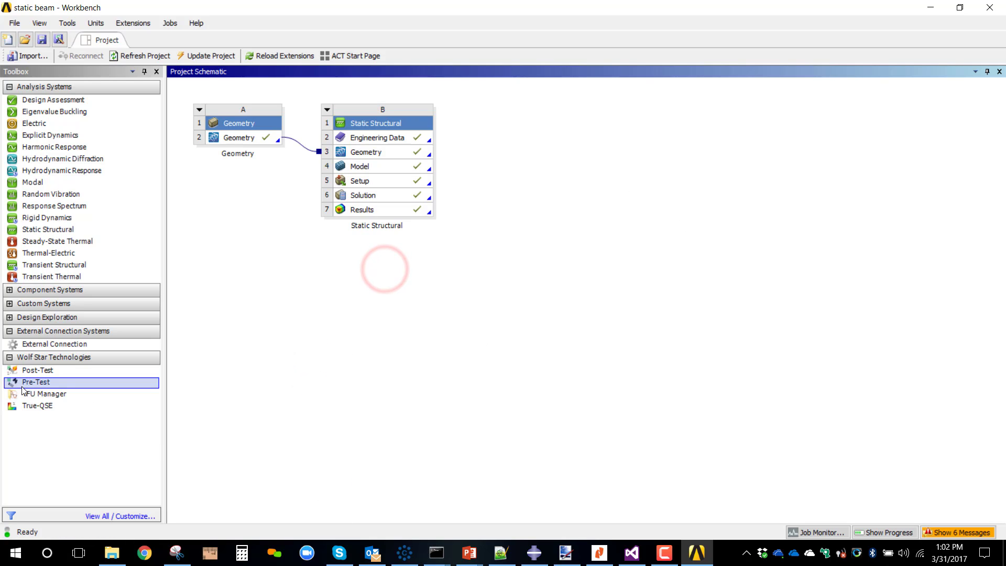
# Add a Pre-Test system linked to the Static Structural Solution cell, keep its default name and update it.
pyautogui.moveTo(24, 387); pyautogui.dragTo(485, 340)
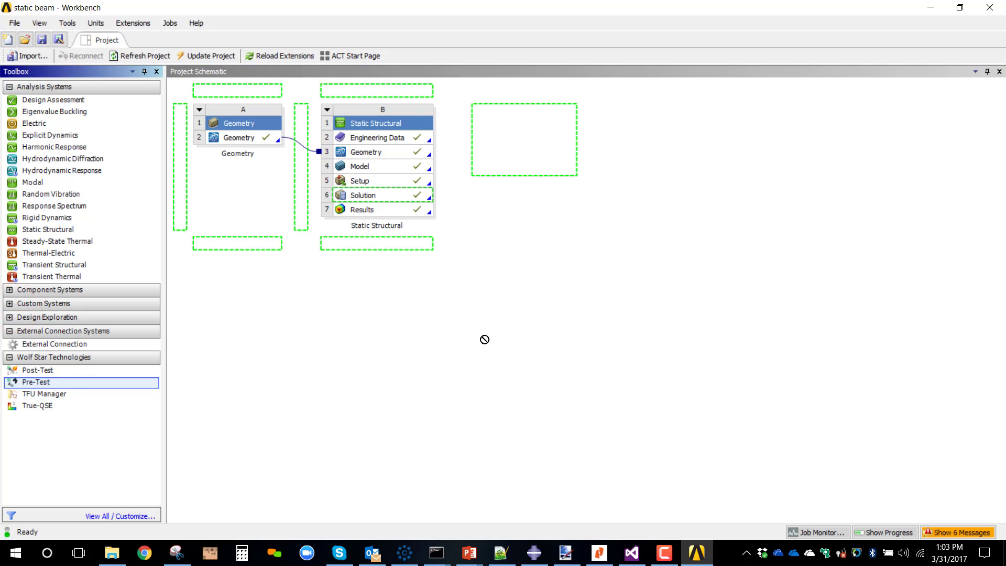
pyautogui.moveTo(419, 204); pyautogui.dragTo(415, 200)
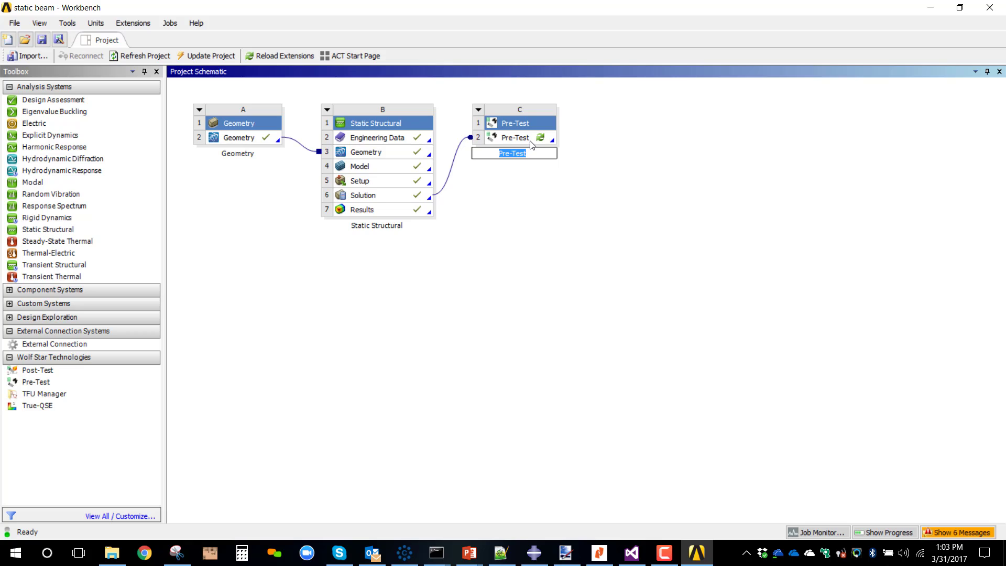
pyautogui.press('Return')
pyautogui.rightClick(528, 137)
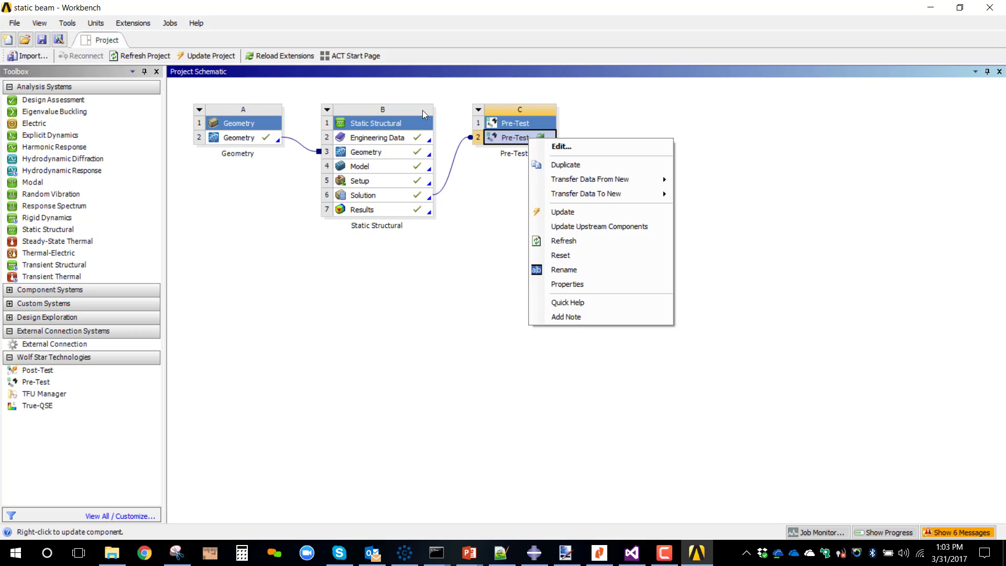
pyautogui.click(561, 212)
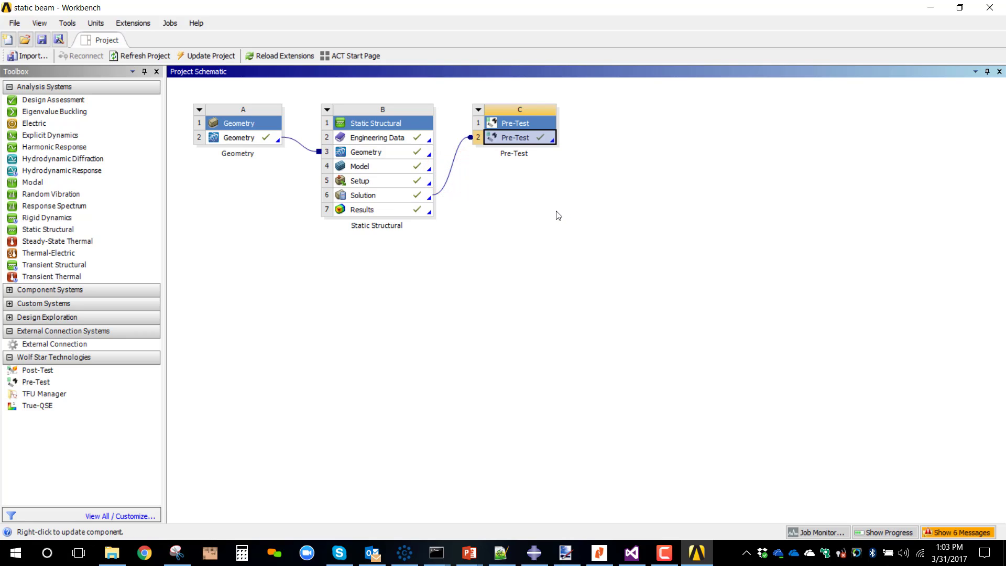
# Open the Pre-Test component in True-Load/Pre-Test and show the beam model in an isometric view.
pyautogui.doubleClick(516, 141)
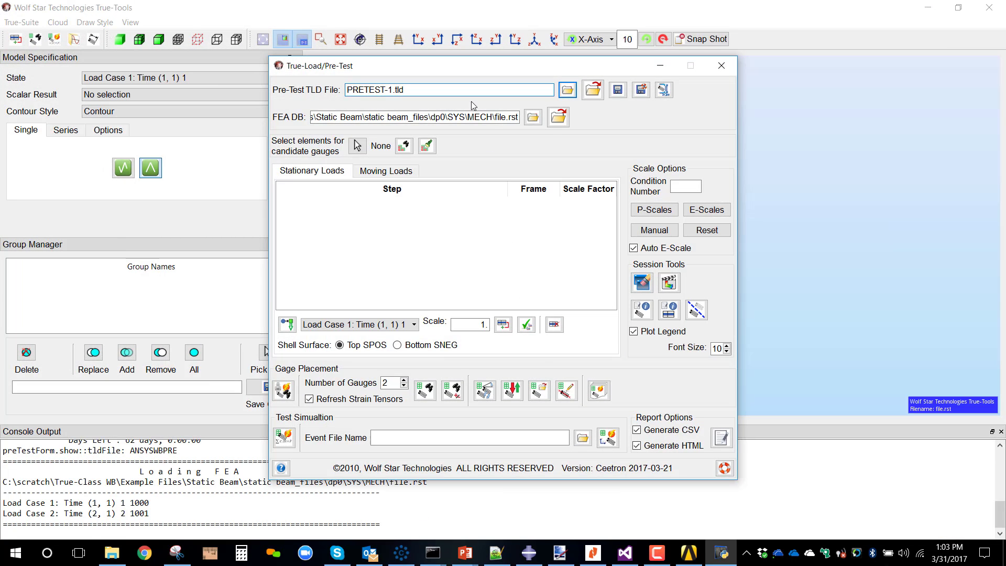
pyautogui.moveTo(434, 67); pyautogui.dragTo(611, 272)
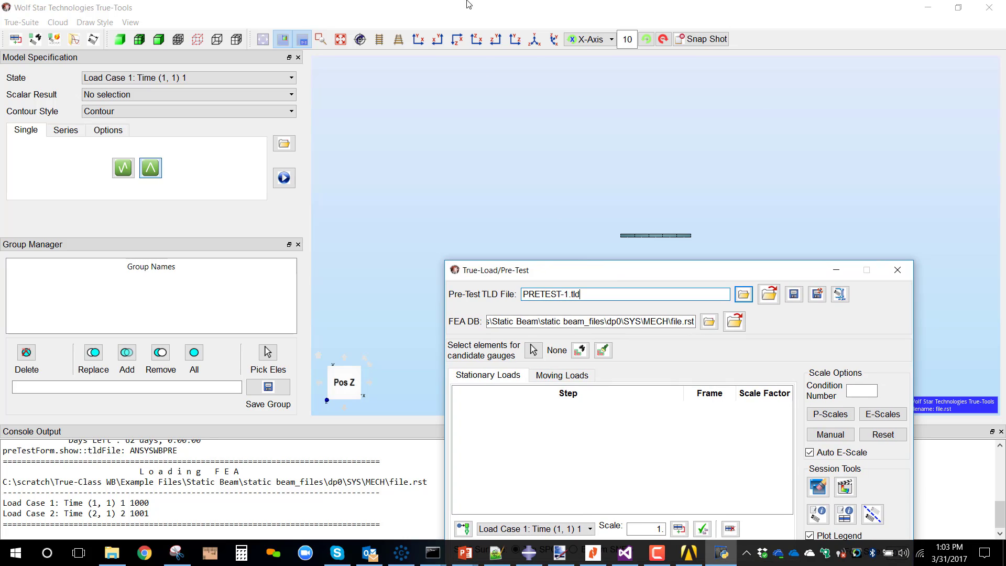
pyautogui.click(534, 40)
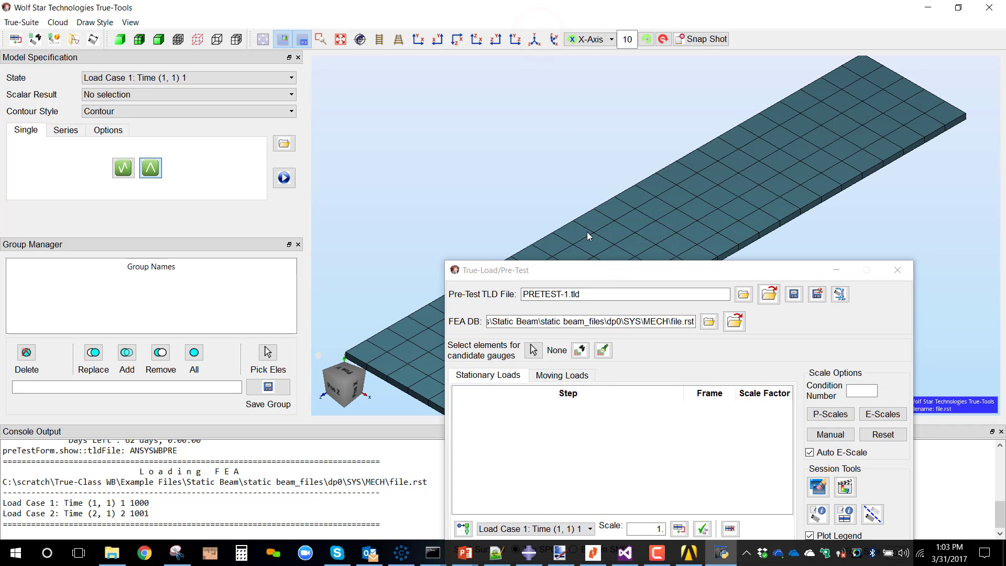
pyautogui.moveTo(600, 265); pyautogui.dragTo(612, 74)
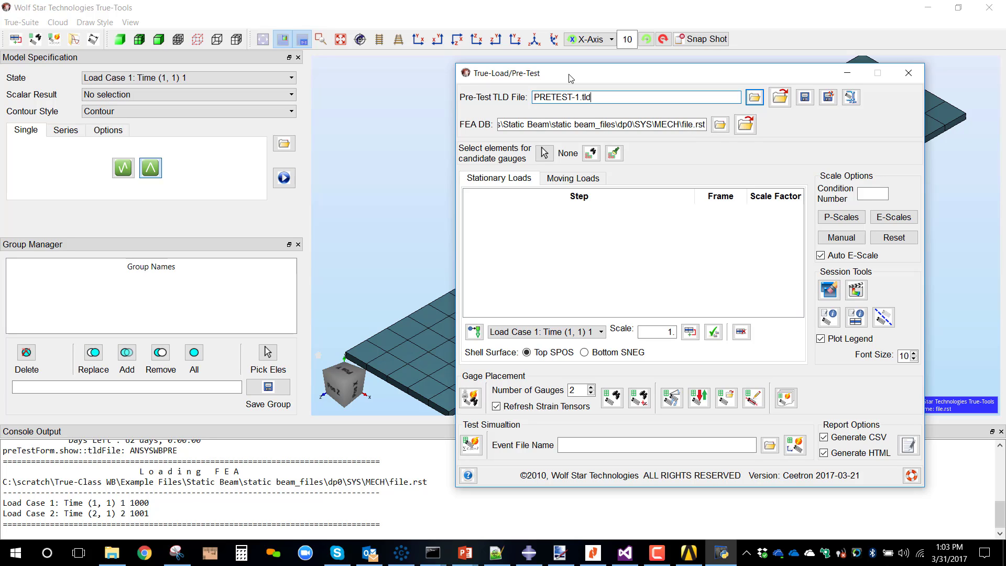
pyautogui.click(598, 94)
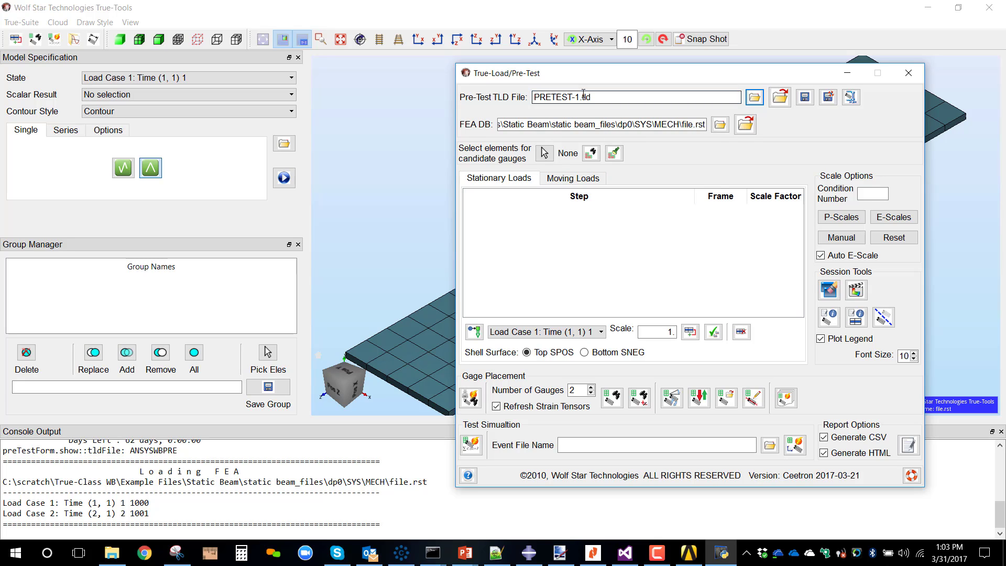
# Add all load steps from the FEA results to the Stationary Loads table.
pyautogui.click(474, 332)
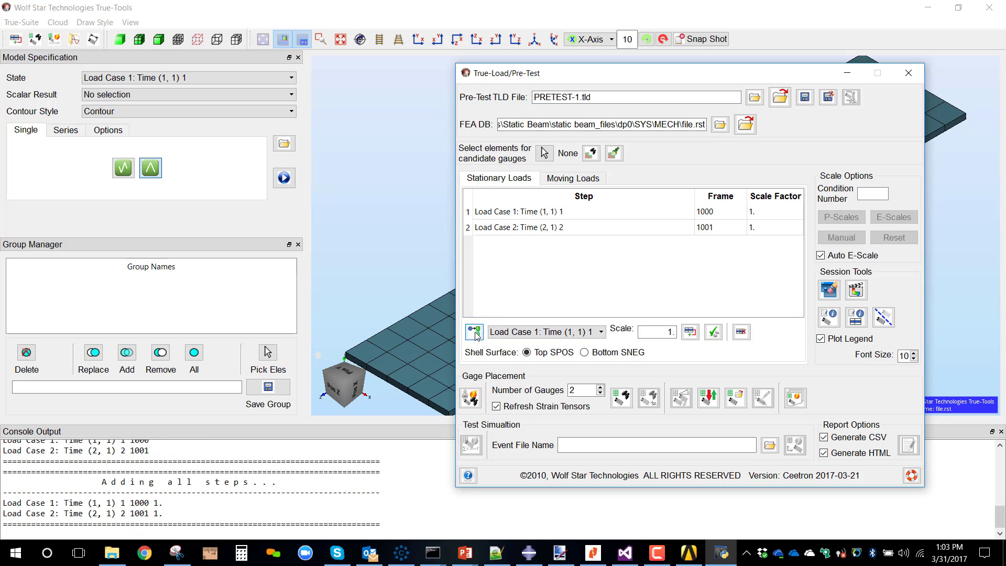
pyautogui.click(520, 332)
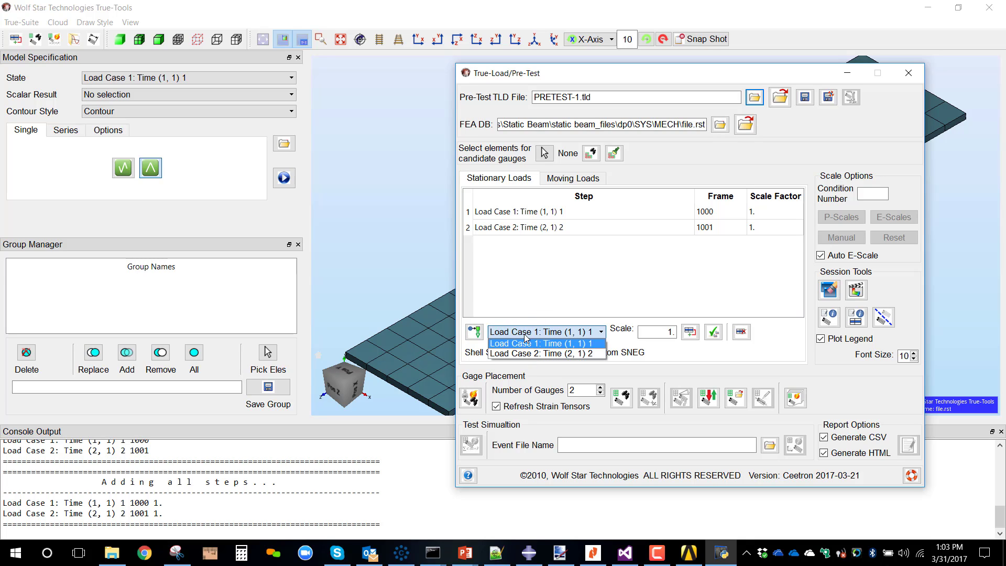
pyautogui.click(500, 288)
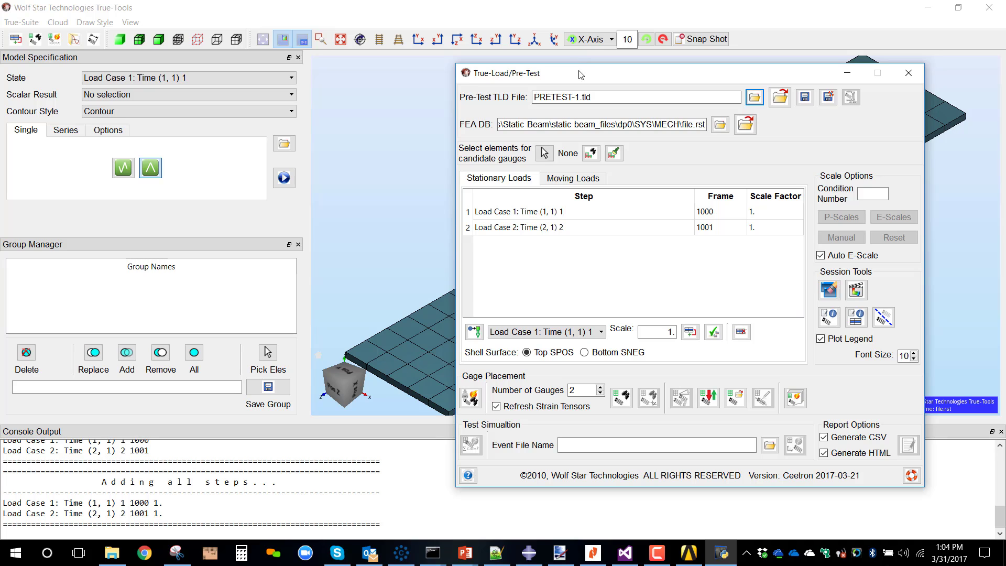
# Narrow the model side panels and reposition the Pre-Test dialog and beam so the whole beam can be seen beside the dialog.
pyautogui.moveTo(580, 74); pyautogui.dragTo(643, 103)
pyautogui.scroll(-2, 479, 213)
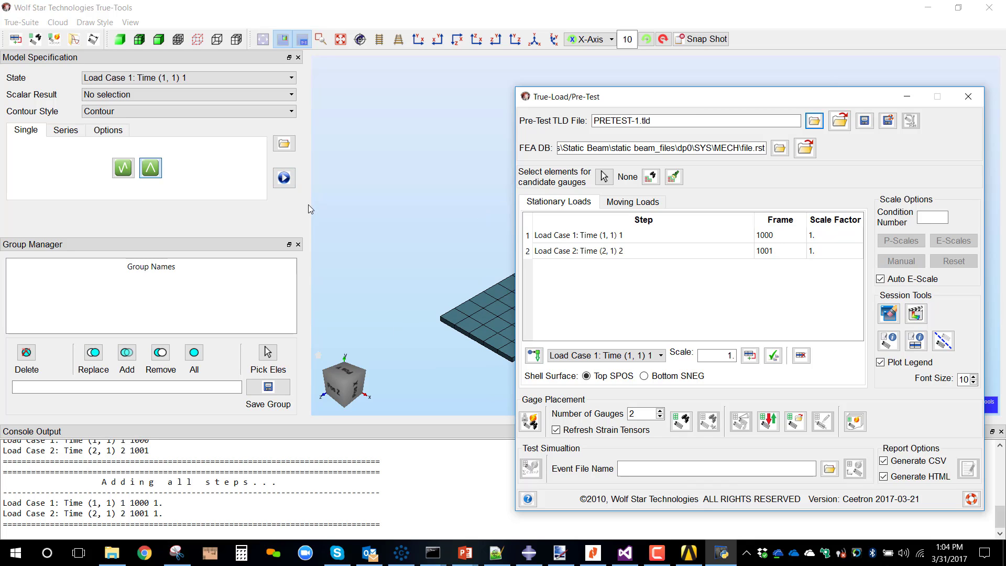
pyautogui.moveTo(305, 208); pyautogui.dragTo(139, 230)
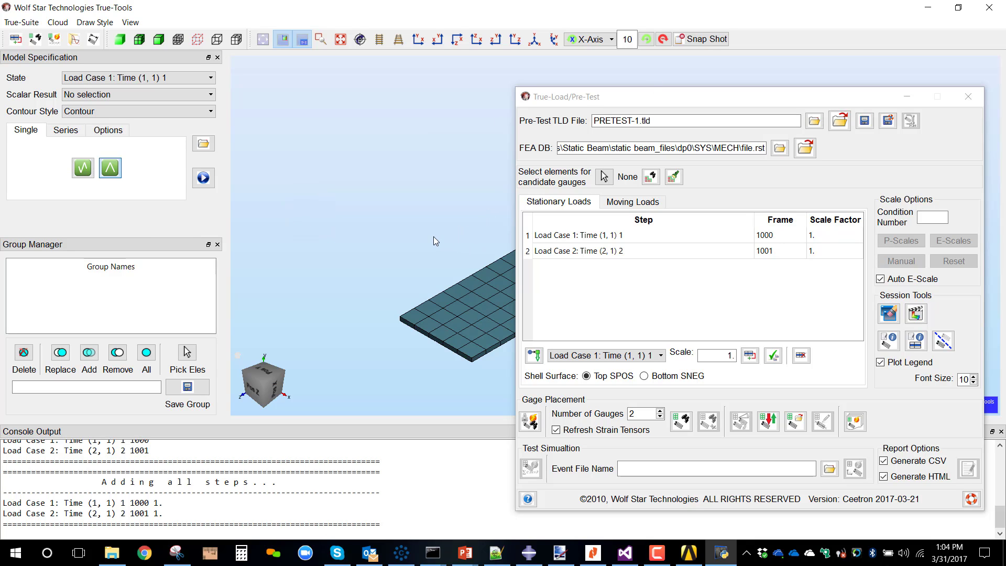
pyautogui.scroll(-3, 432, 236)
pyautogui.scroll(2, 466, 253)
pyautogui.moveTo(465, 253); pyautogui.dragTo(307, 276)
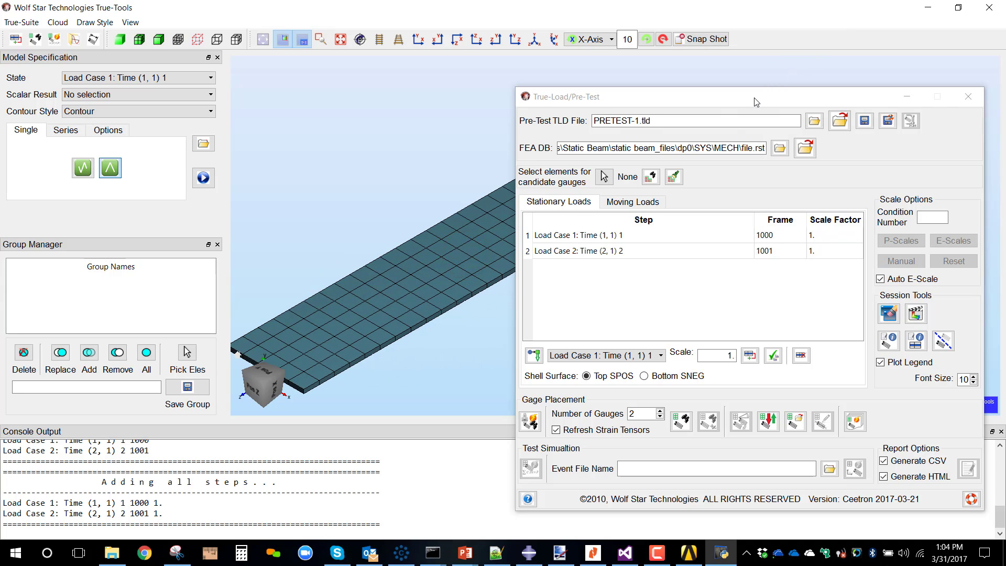
pyautogui.moveTo(756, 101); pyautogui.dragTo(794, 70)
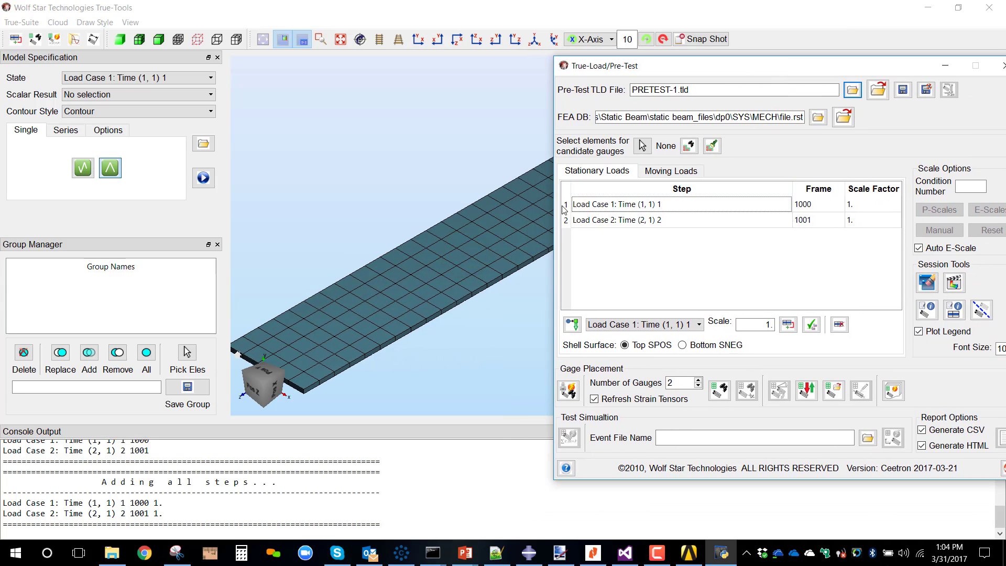
pyautogui.scroll(-3, 468, 225)
pyautogui.moveTo(466, 219); pyautogui.dragTo(356, 232)
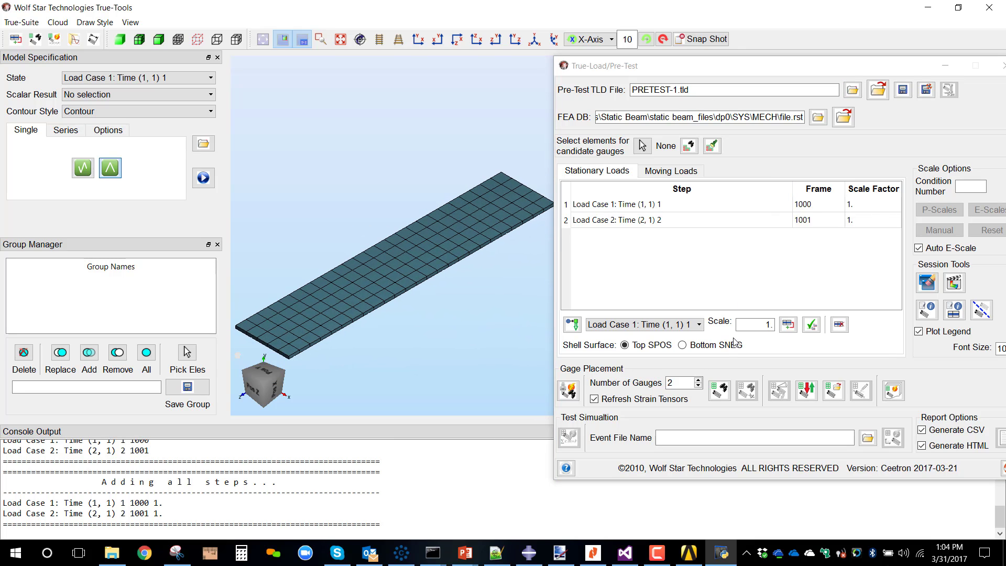
# Animate the unit strain for load table row 1 with the dialog clear of the beam, and stop the animation.
pyautogui.click(959, 284)
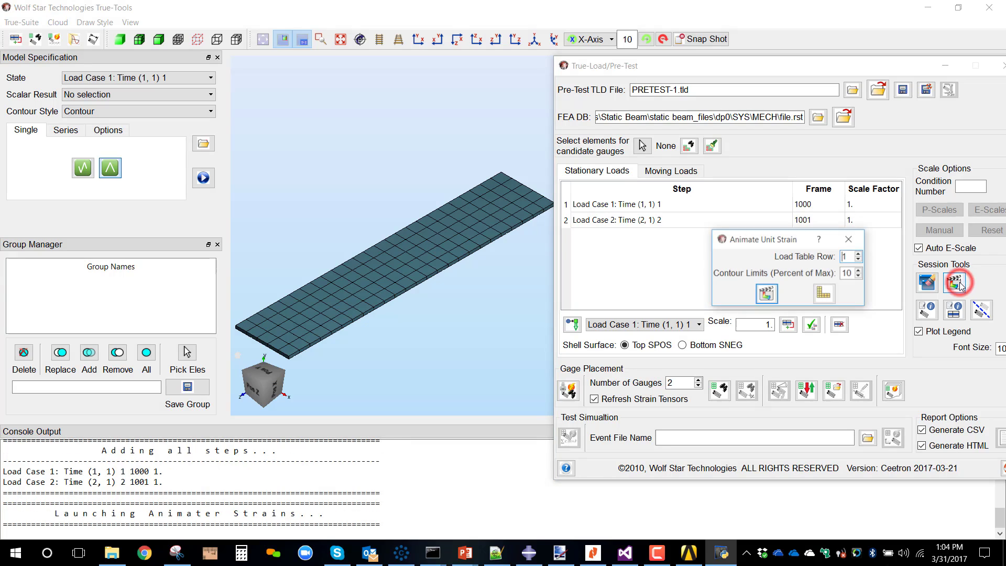
pyautogui.click(849, 240)
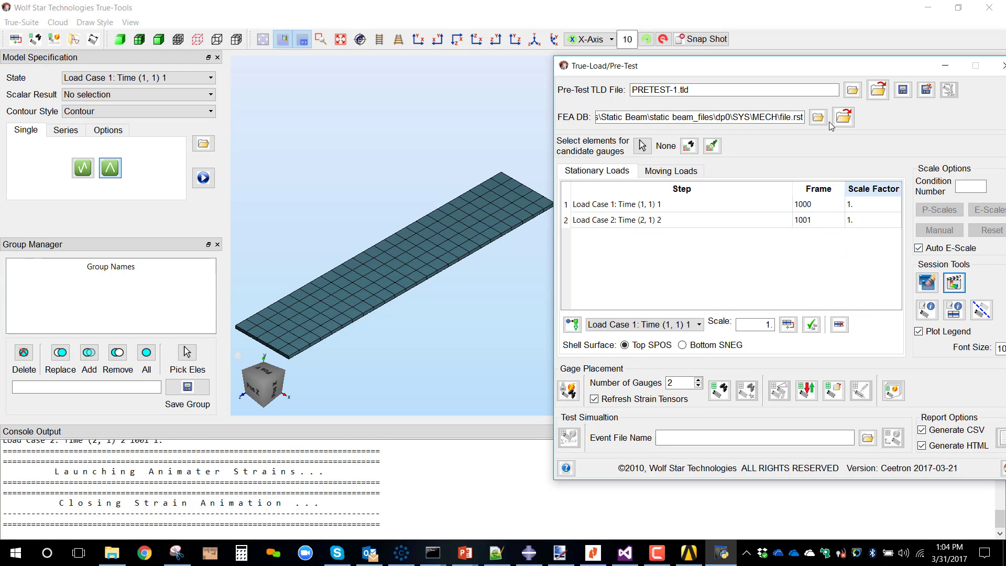
pyautogui.moveTo(872, 64); pyautogui.dragTo(823, 63)
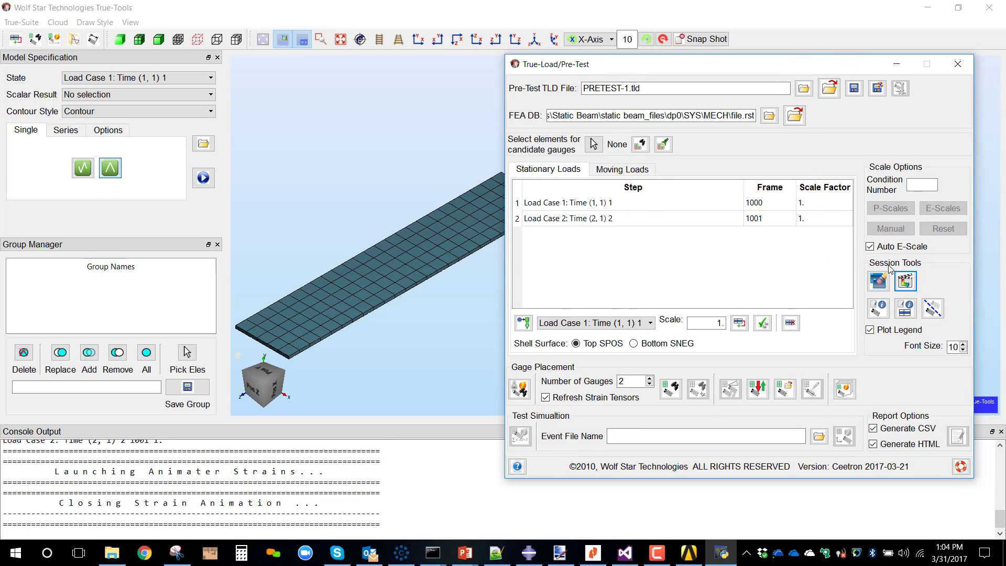
pyautogui.click(907, 283)
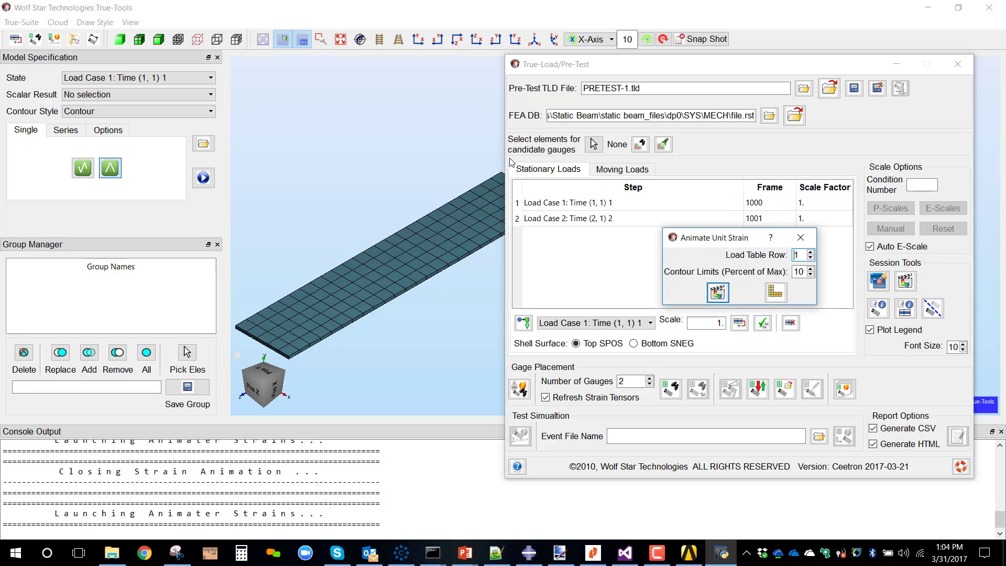
pyautogui.click(727, 292)
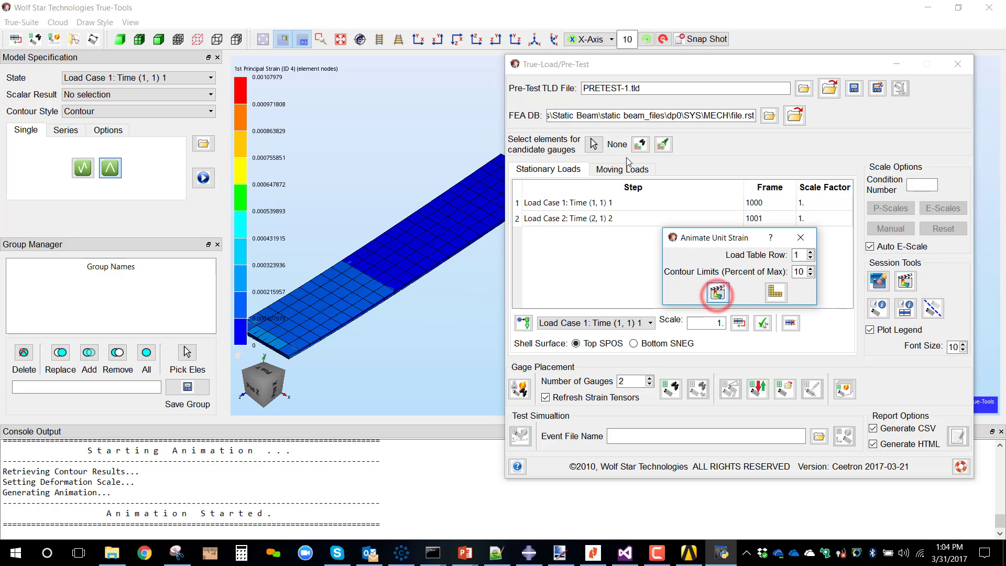
pyautogui.click(738, 65)
pyautogui.moveTo(739, 65); pyautogui.dragTo(868, 77)
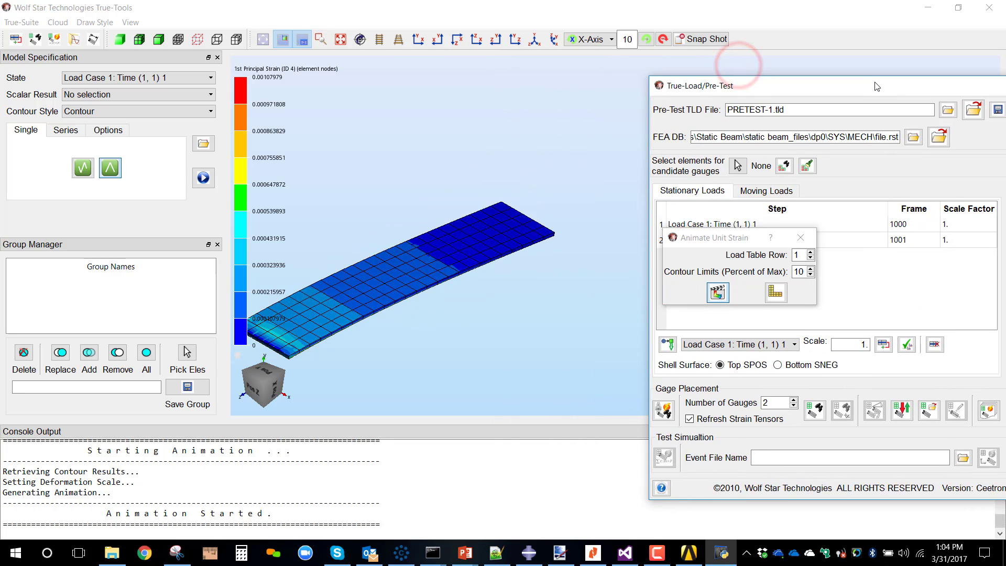
pyautogui.click(778, 294)
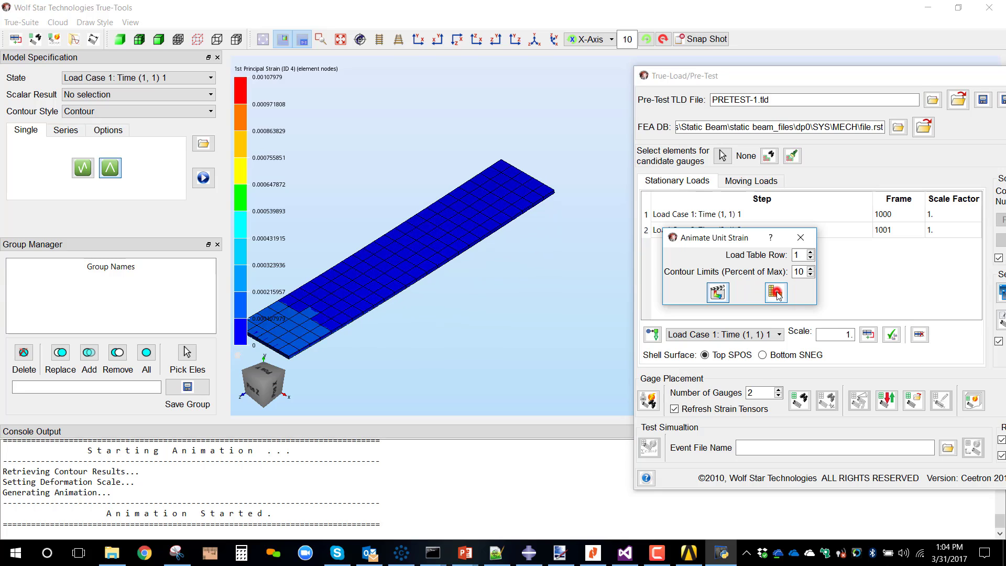
# Animate the unit strain for load table row 2, stop it and close the strain animation.
pyautogui.click(811, 253)
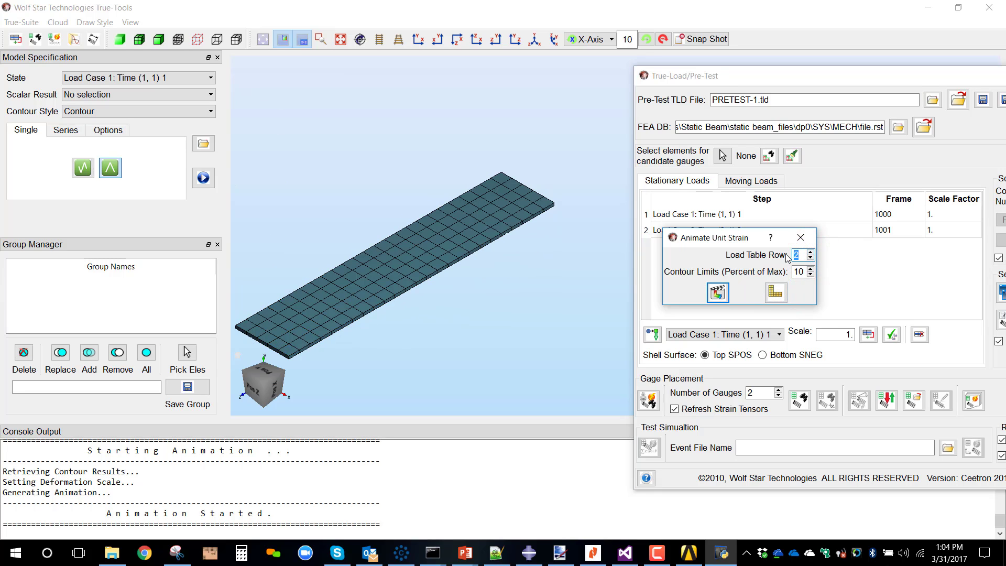
pyautogui.click(719, 293)
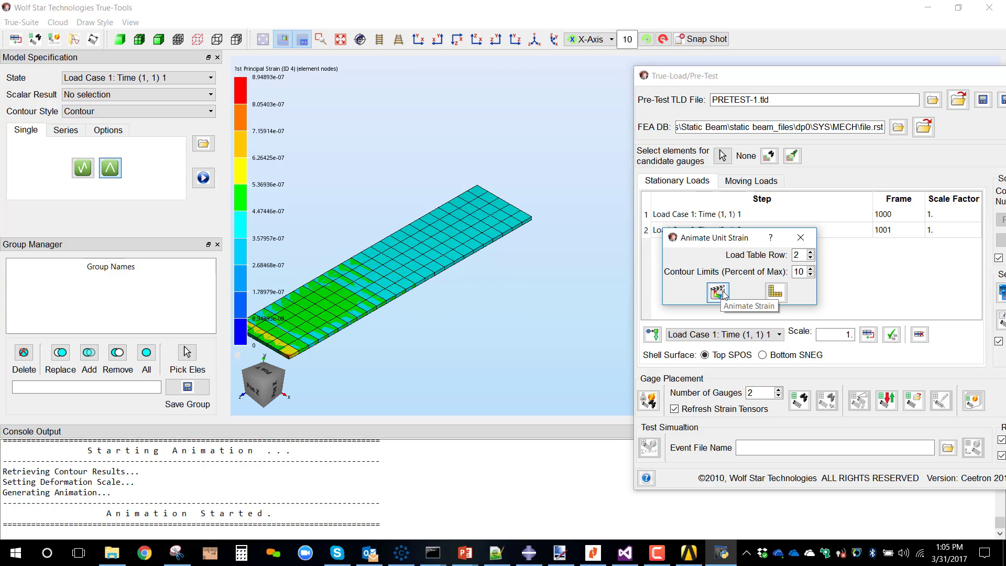
pyautogui.click(782, 291)
pyautogui.click(800, 237)
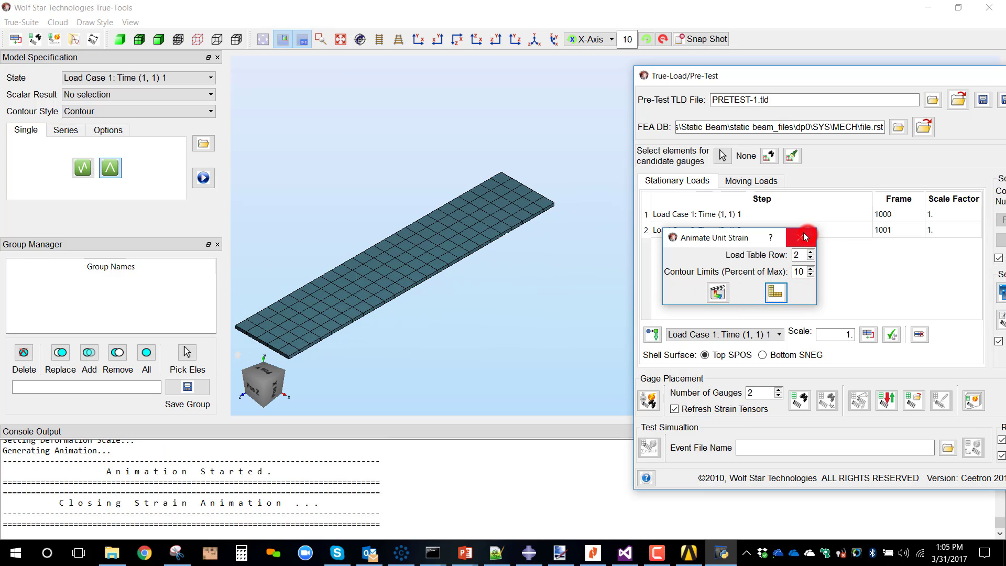
pyautogui.moveTo(835, 76); pyautogui.dragTo(838, 77)
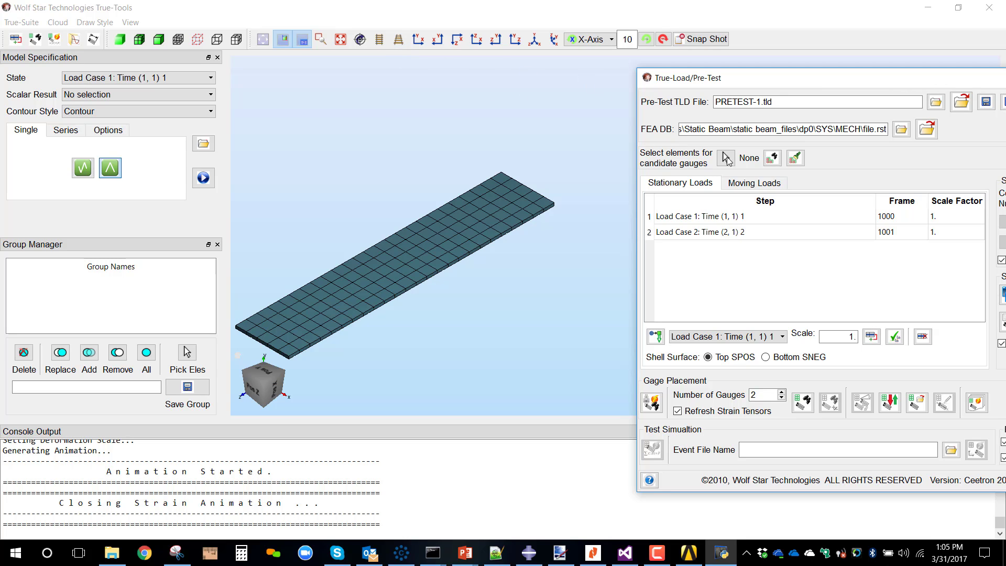
# Select all of the beam's 2D surface elements as candidate gauge elements and complete the selection.
pyautogui.scroll(2, 372, 290)
pyautogui.scroll(-4, 376, 282)
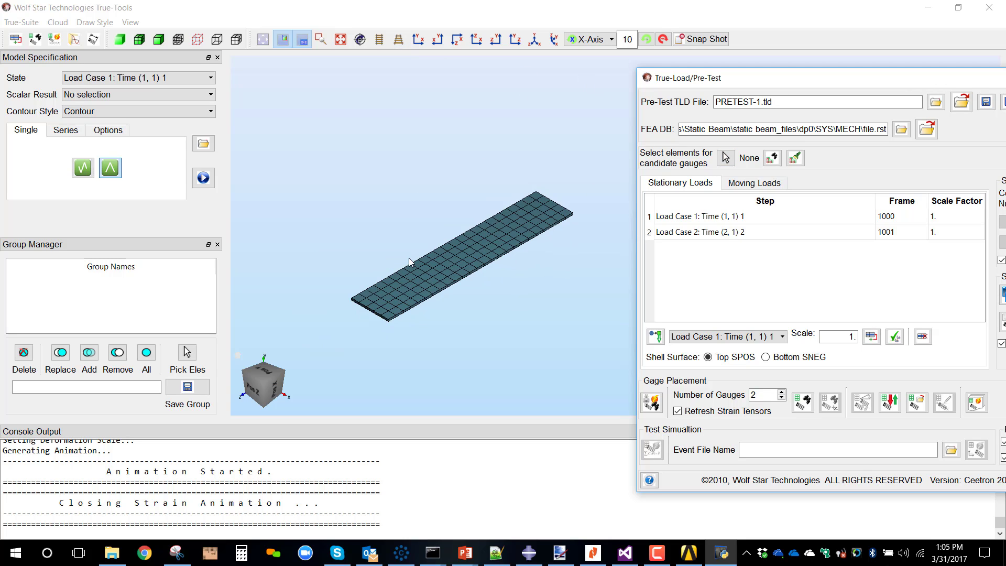
pyautogui.click(725, 158)
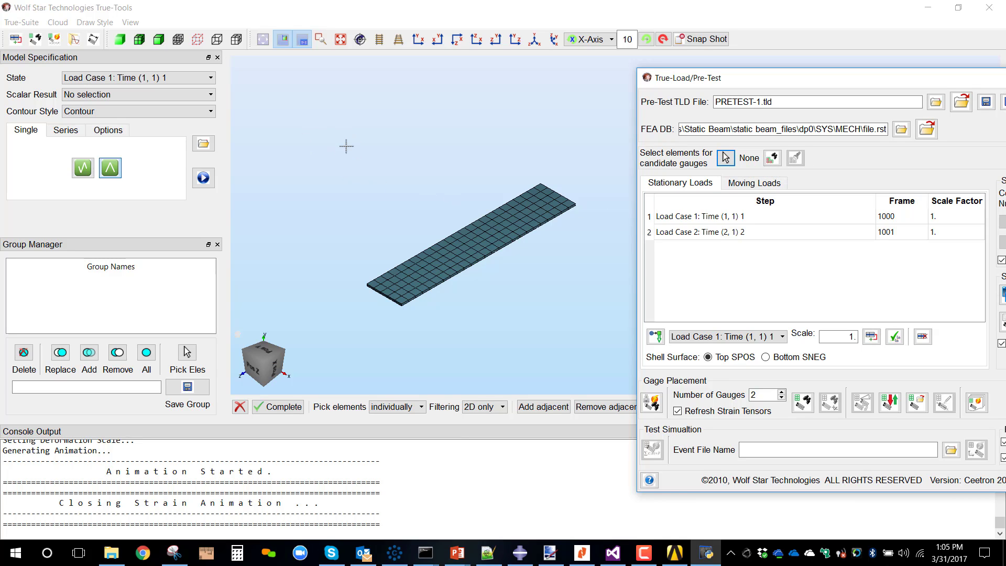
pyautogui.moveTo(340, 133); pyautogui.dragTo(589, 349)
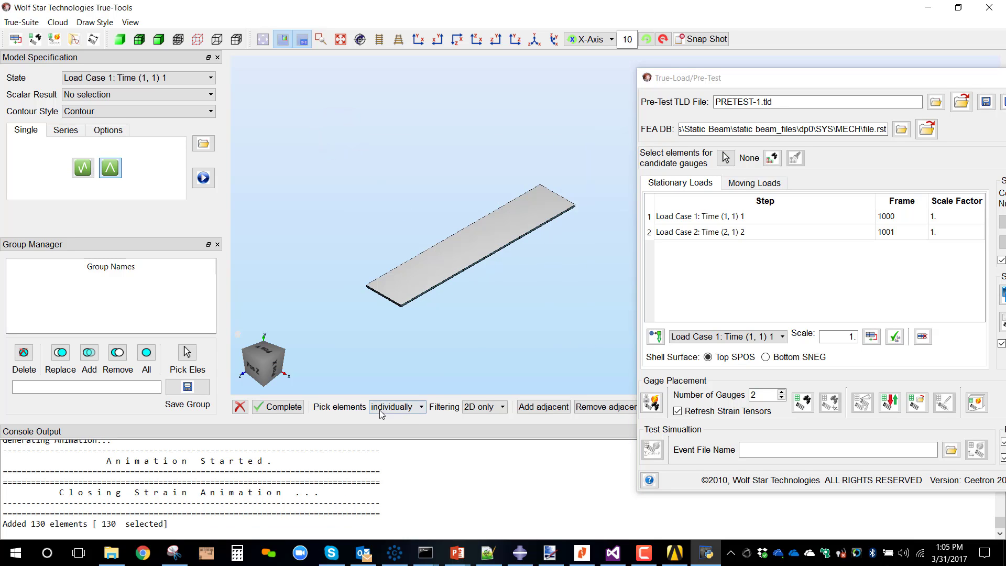
pyautogui.click(288, 410)
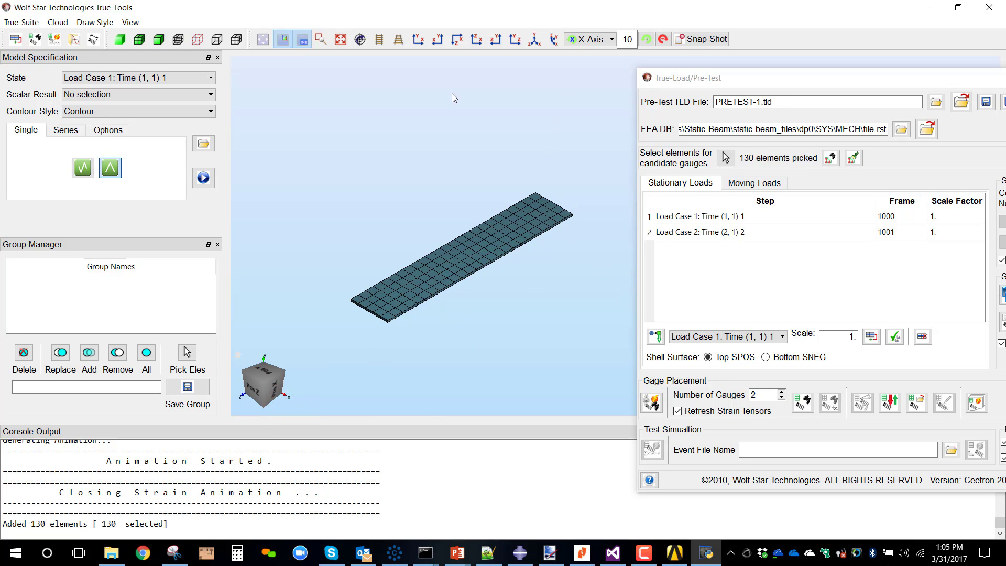
# View the beam from the positive Z, positive X and negative Y standard directions.
pyautogui.click(435, 41)
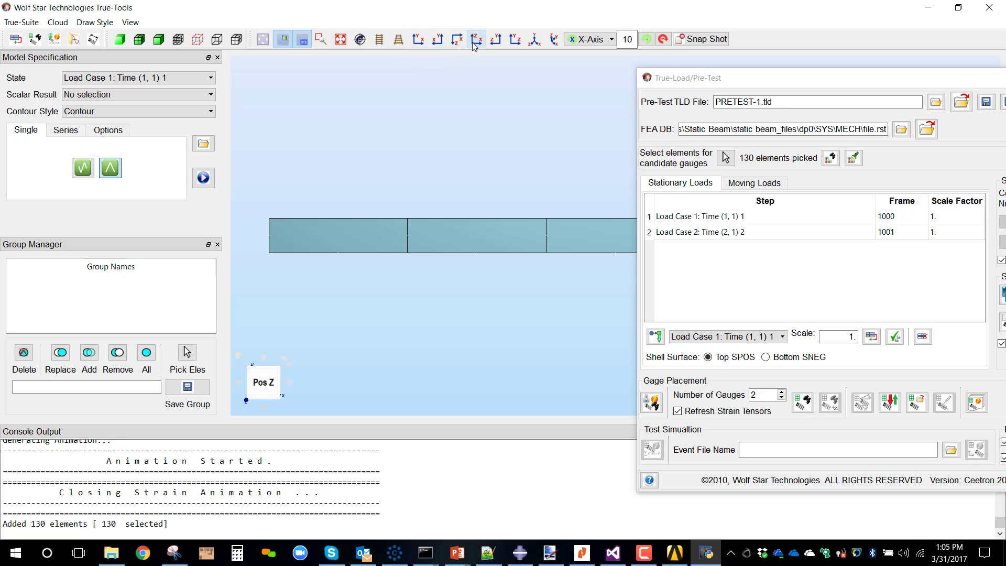
pyautogui.click(496, 43)
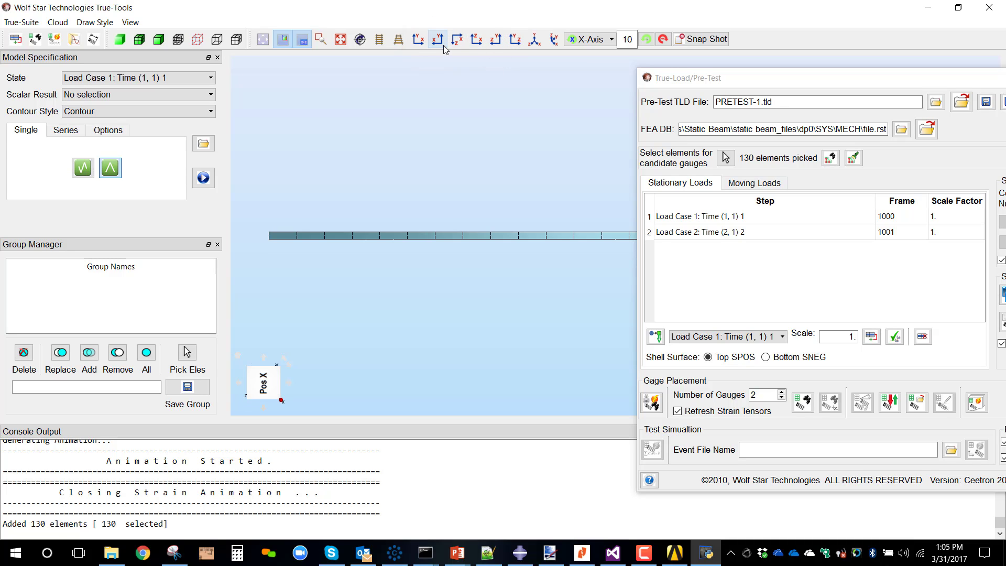
pyautogui.click(473, 44)
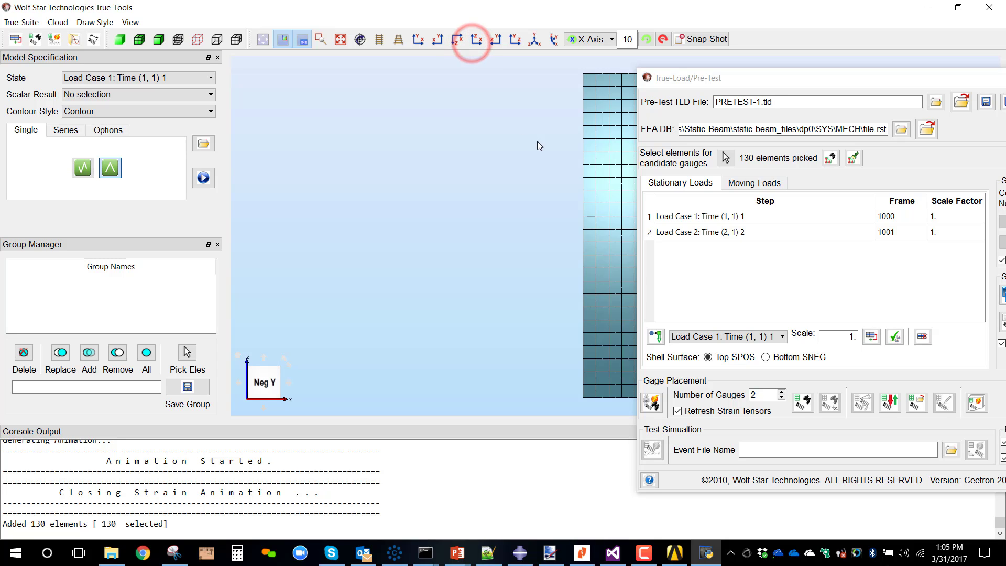
# Restart picking candidate gauge elements and view the beam from the positive Y direction, with the dialog placed beside it.
pyautogui.moveTo(503, 195); pyautogui.dragTo(330, 187)
pyautogui.moveTo(697, 78); pyautogui.dragTo(630, 67)
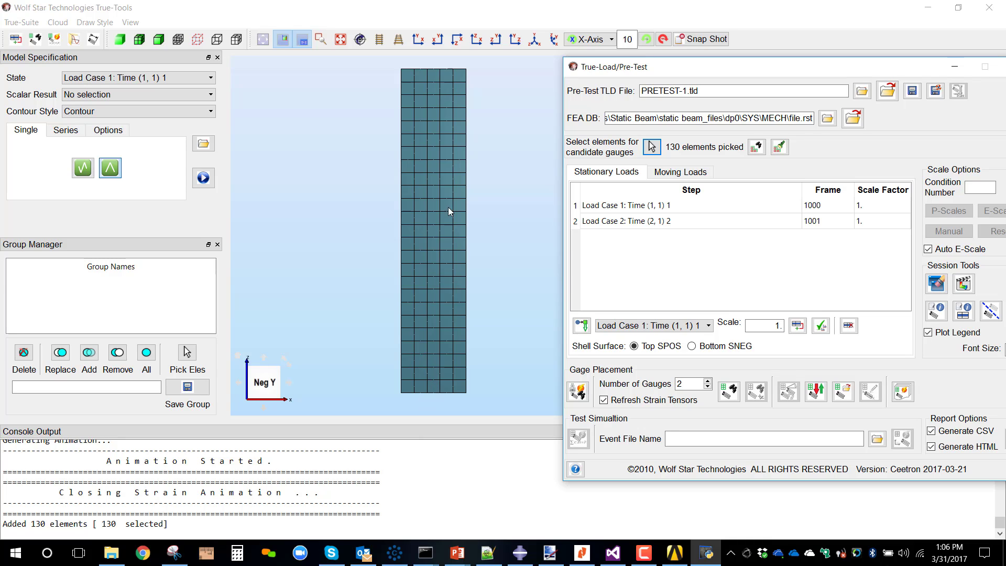
pyautogui.click(652, 148)
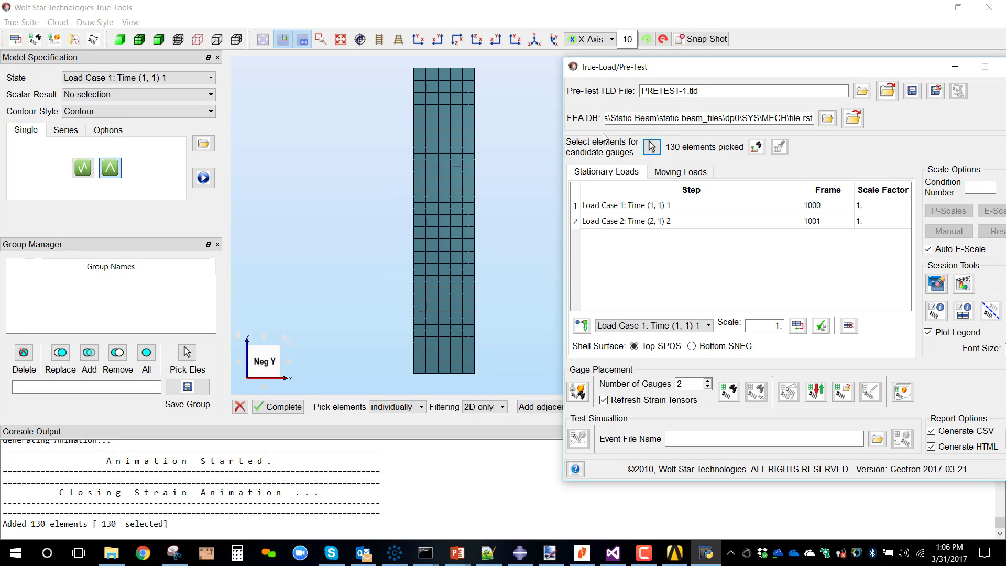
pyautogui.moveTo(478, 189); pyautogui.dragTo(376, 207, button='middle')
pyautogui.moveTo(476, 244); pyautogui.dragTo(475, 288, button='middle')
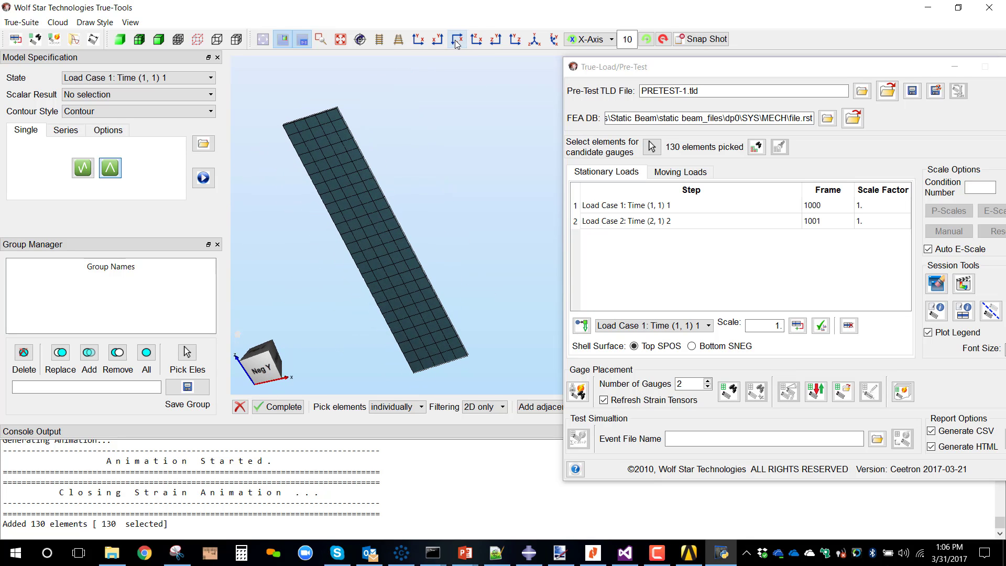
pyautogui.click(476, 39)
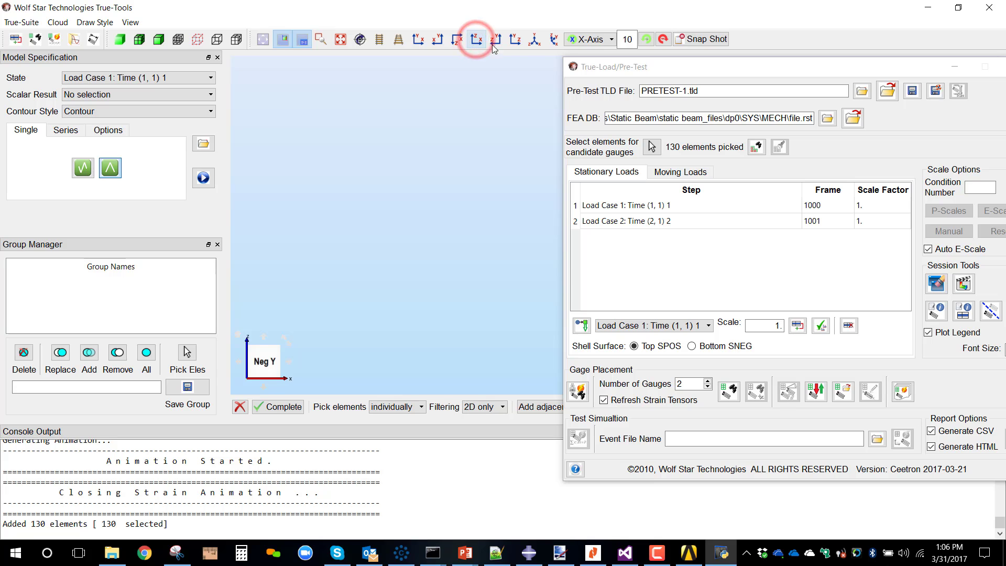
pyautogui.click(627, 66)
pyautogui.moveTo(627, 66); pyautogui.dragTo(614, 381)
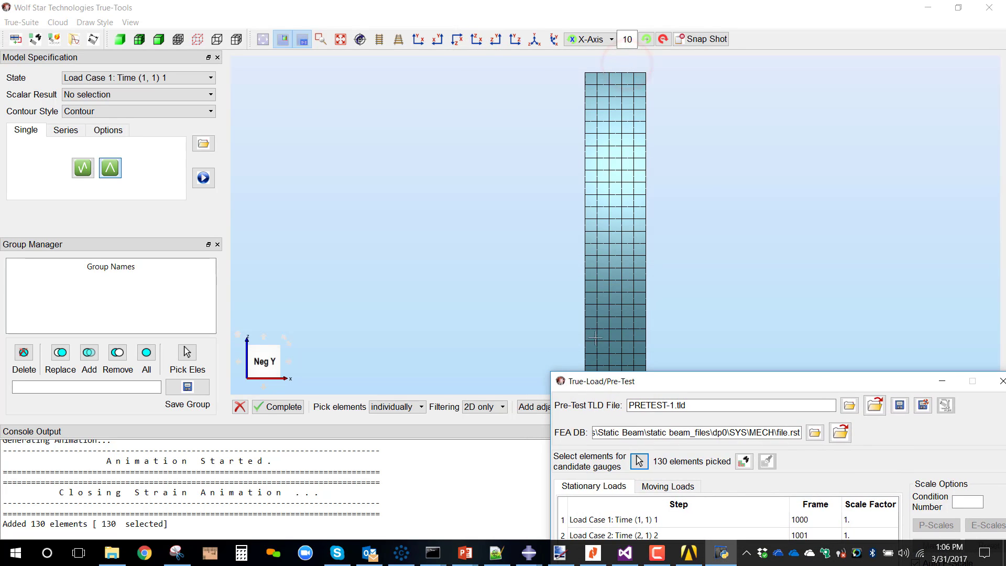
pyautogui.click(496, 40)
pyautogui.click(457, 39)
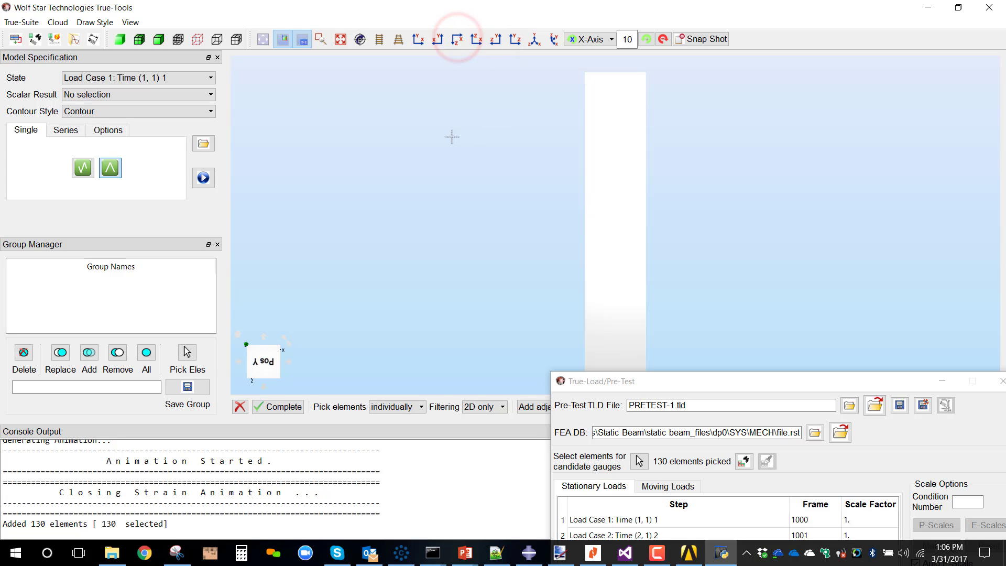
pyautogui.moveTo(511, 178); pyautogui.dragTo(394, 171)
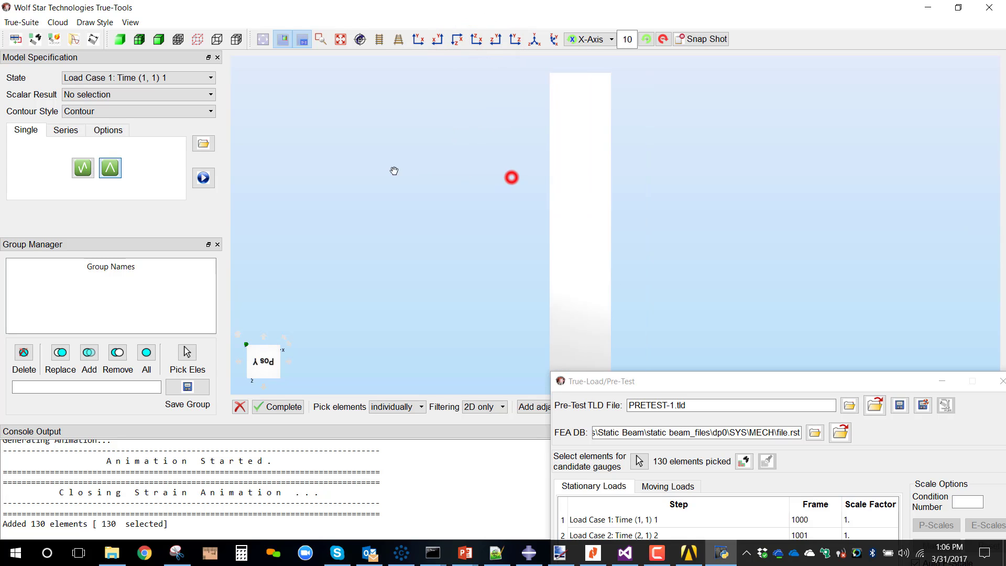
pyautogui.click(624, 381)
pyautogui.moveTo(624, 380); pyautogui.dragTo(576, 64)
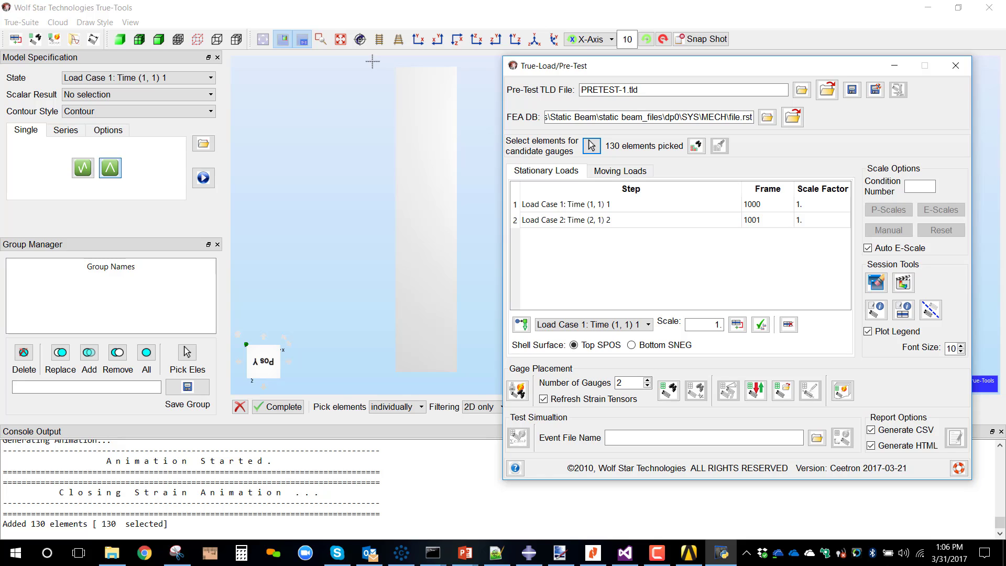
# Deselect all candidate elements except the beam's middle lengthwise column, excluding three rows at each end, and complete the selection.
pyautogui.moveTo(373, 62); pyautogui.dragTo(415, 379)
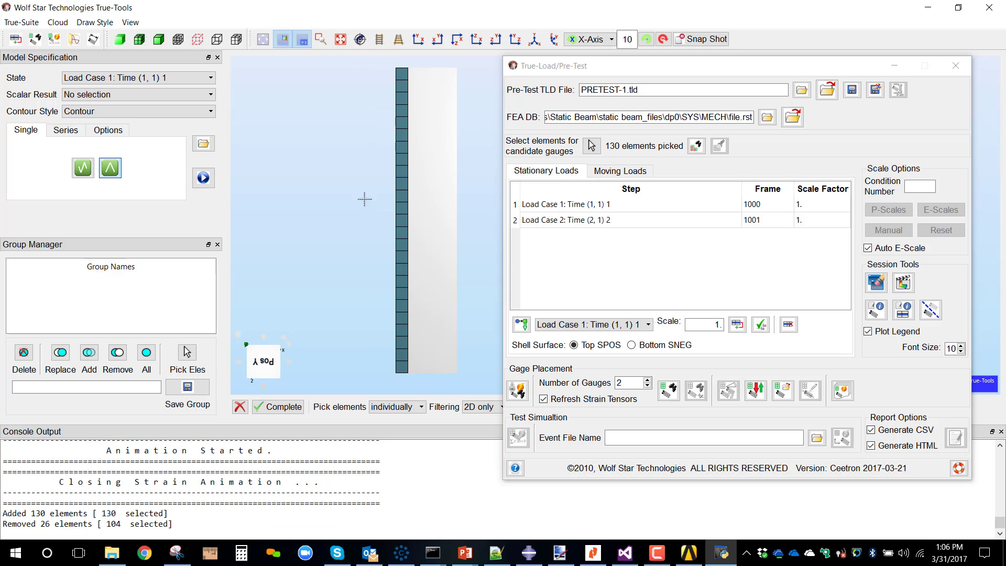
pyautogui.moveTo(372, 59); pyautogui.dragTo(425, 380)
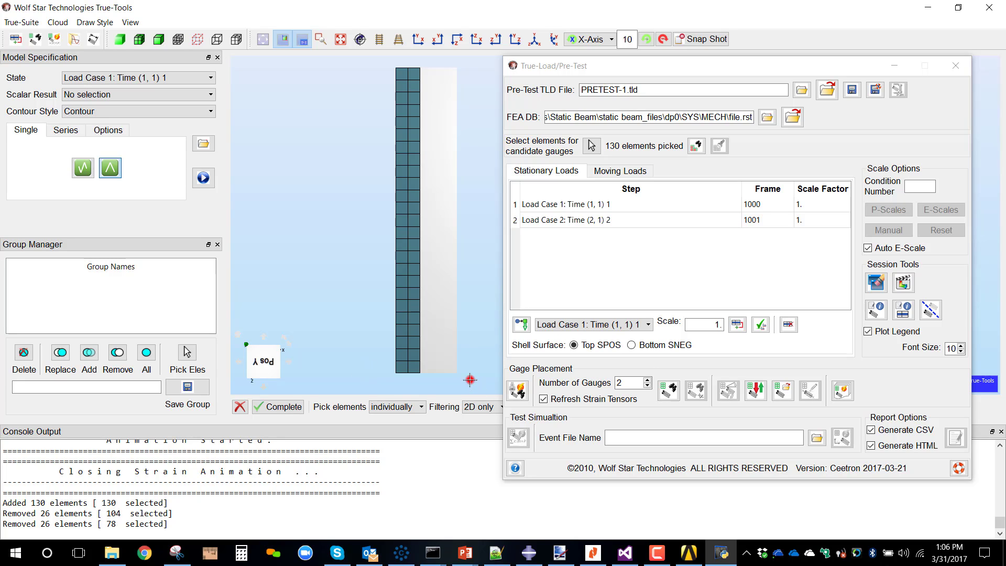
pyautogui.moveTo(469, 376); pyautogui.dragTo(429, 63)
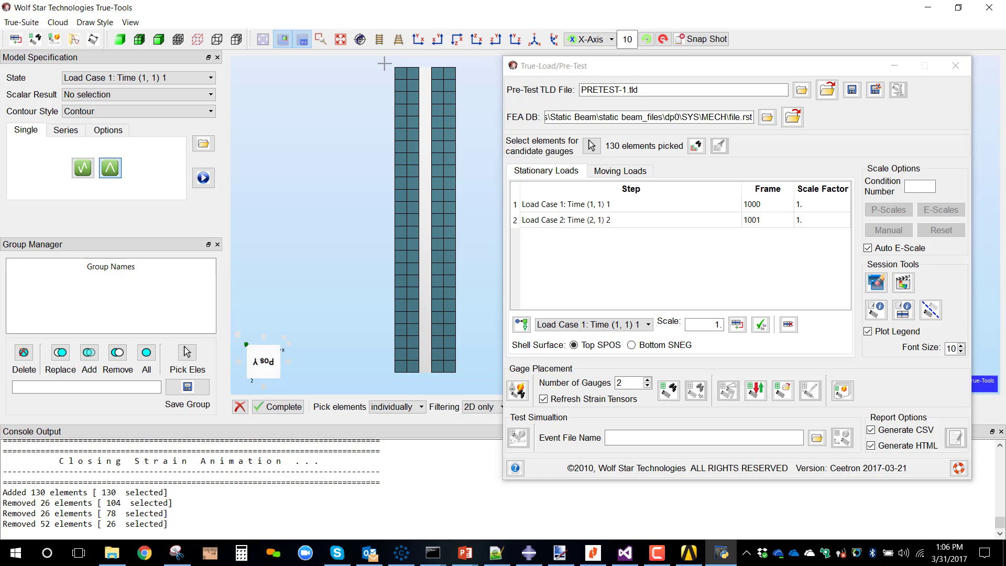
pyautogui.moveTo(384, 63); pyautogui.dragTo(468, 108)
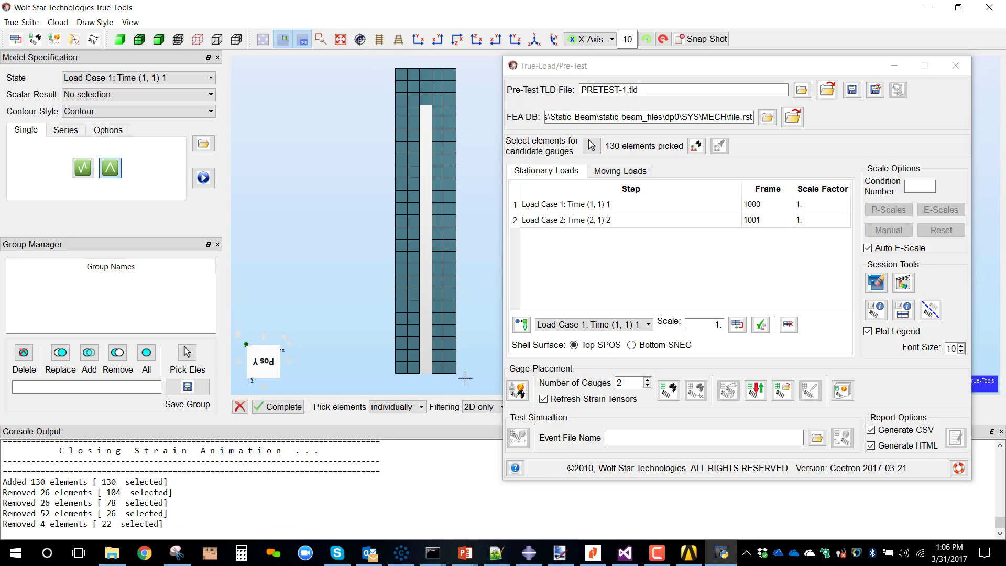
pyautogui.moveTo(470, 375); pyautogui.dragTo(384, 338)
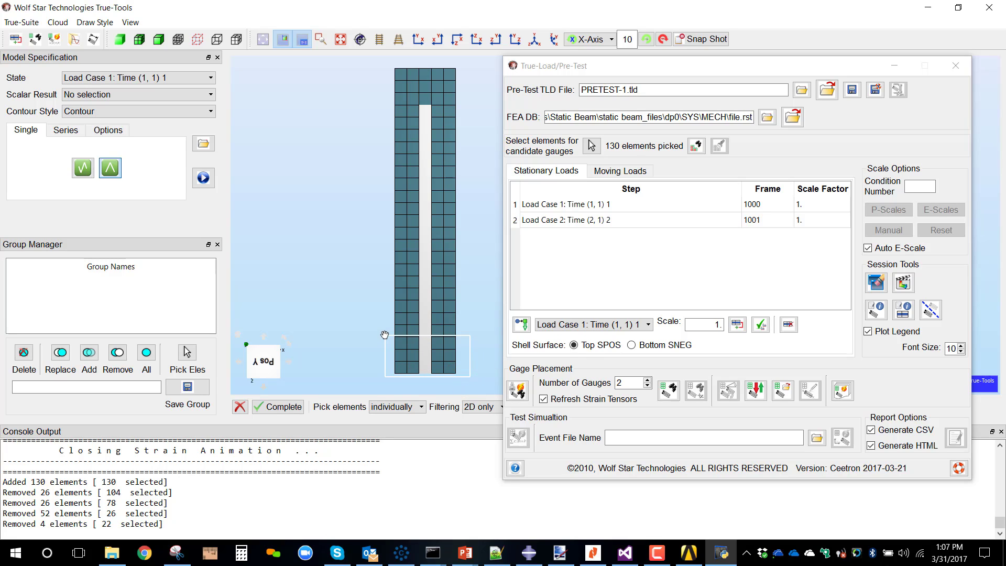
pyautogui.click(291, 407)
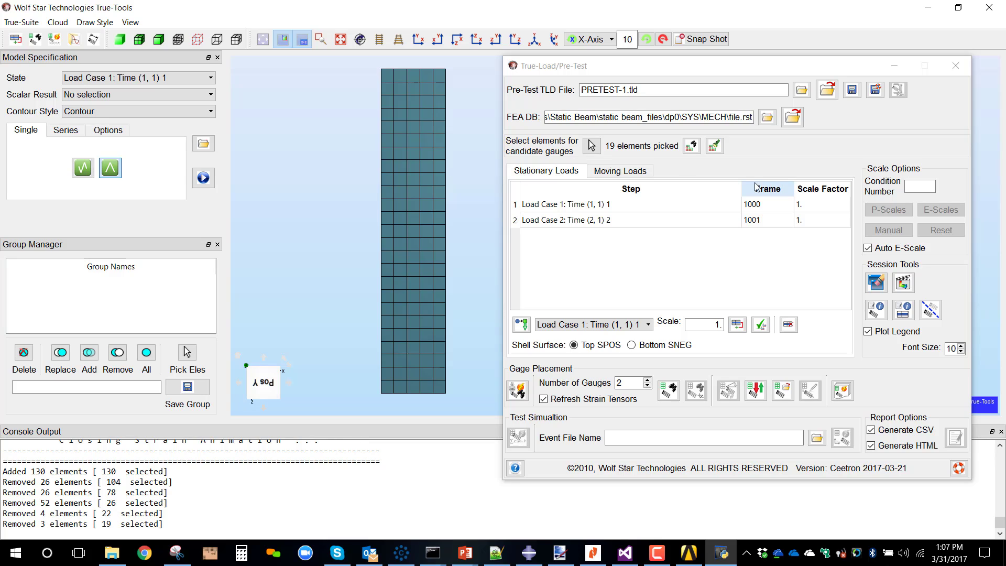
# Highlight the picked candidate elements on the beam and examine them in the isometric view with the dialog out of the way.
pyautogui.click(715, 147)
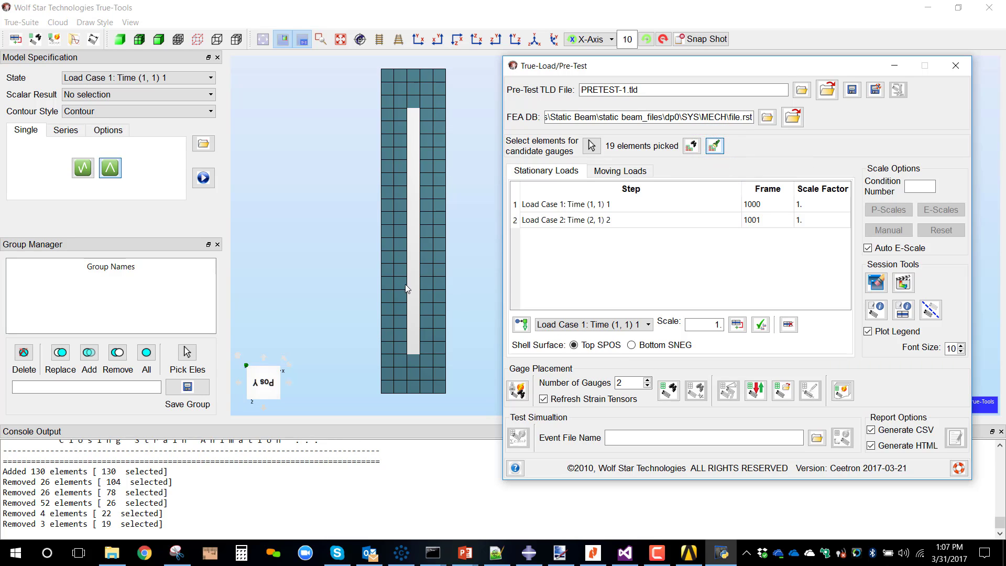
pyautogui.moveTo(409, 294); pyautogui.dragTo(388, 299)
pyautogui.moveTo(389, 299); pyautogui.dragTo(351, 277, button='right')
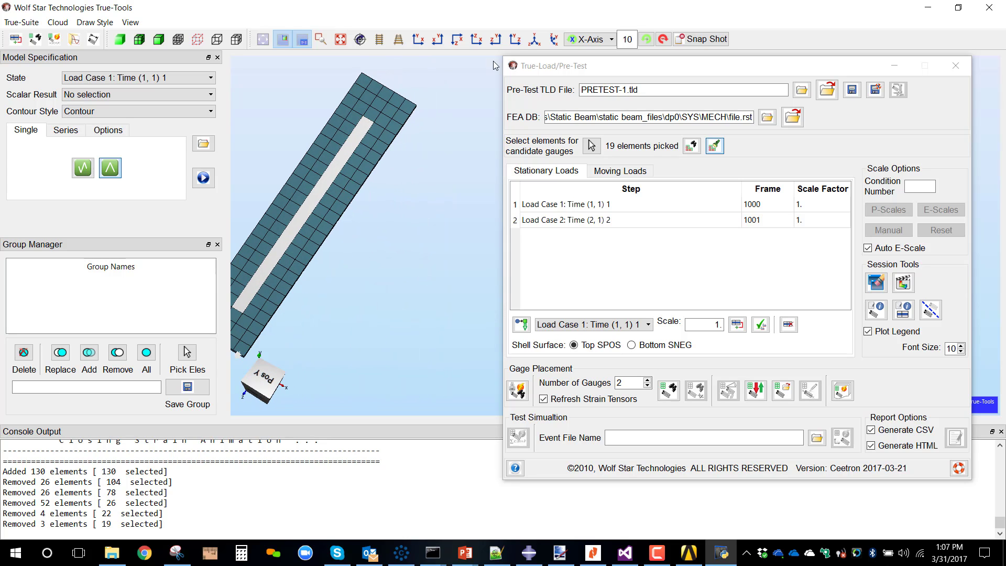
pyautogui.click(534, 40)
pyautogui.click(552, 57)
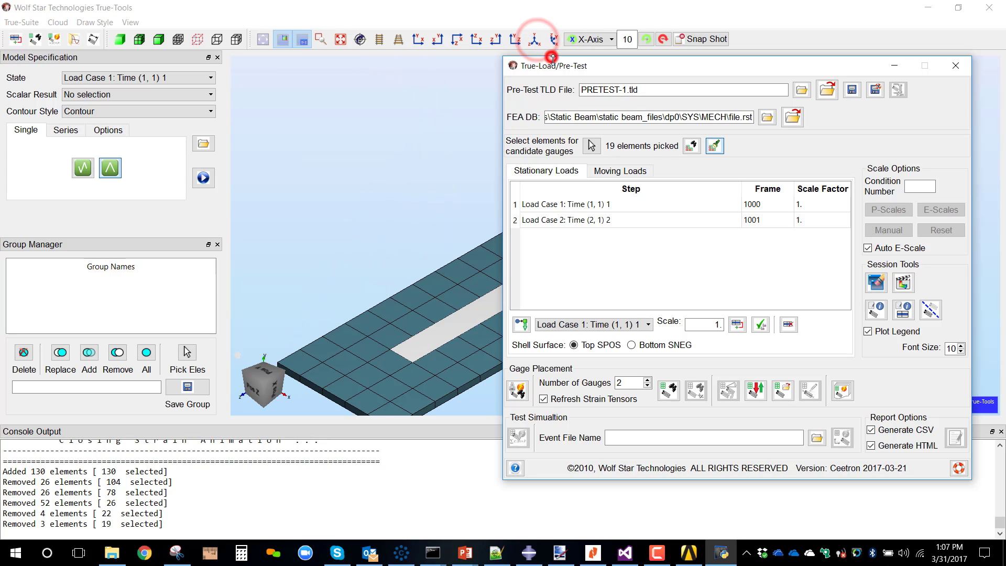
pyautogui.moveTo(552, 59); pyautogui.dragTo(561, 393)
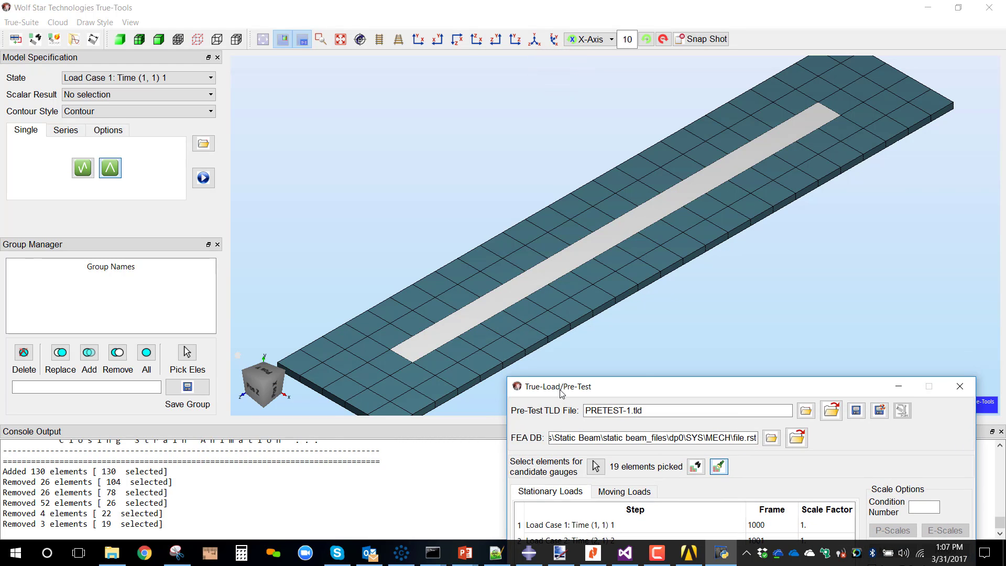
pyautogui.moveTo(561, 393); pyautogui.dragTo(518, 69)
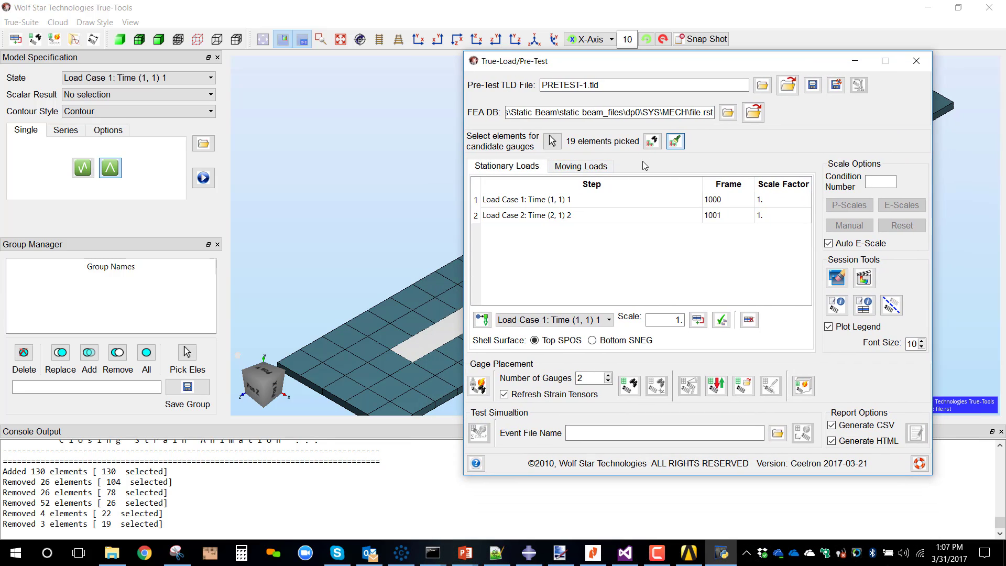
# Save PRETEST-1.tld and run the gauge placement search for 2 gauges on the candidate elements.
pyautogui.click(813, 89)
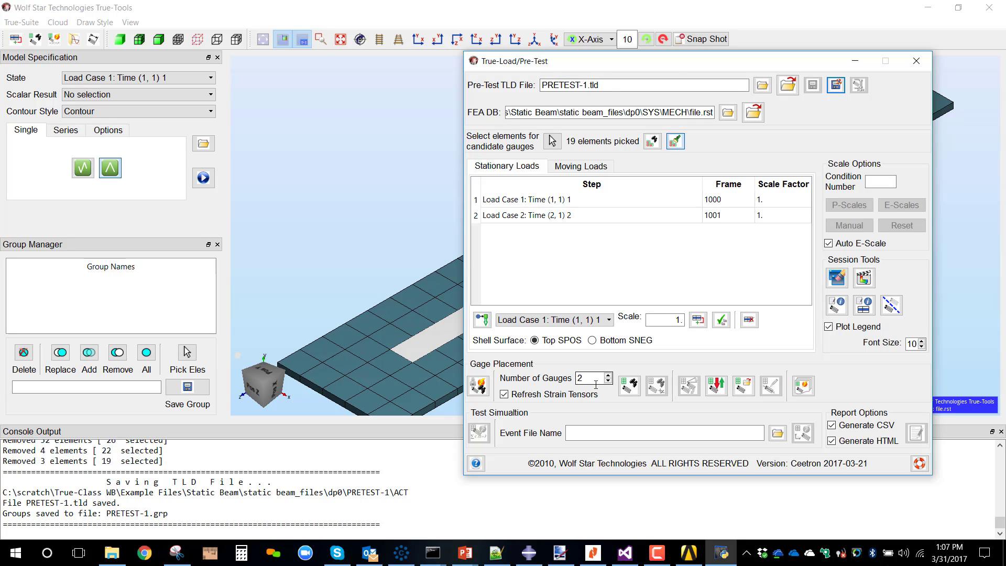
pyautogui.click(626, 390)
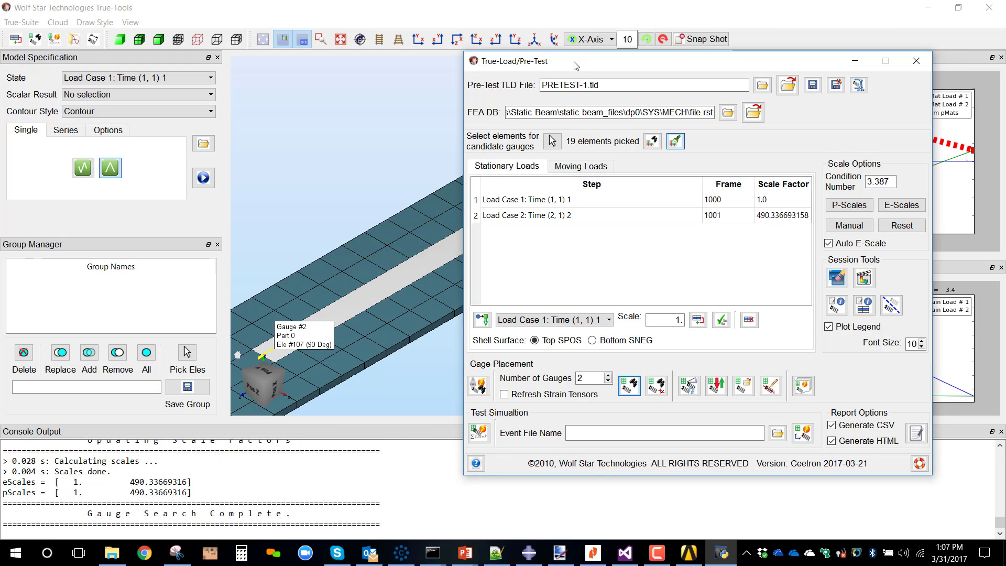
# Examine the placed gauge locations on the beam together with the pMat and eMat plots.
pyautogui.moveTo(574, 63); pyautogui.dragTo(592, 414)
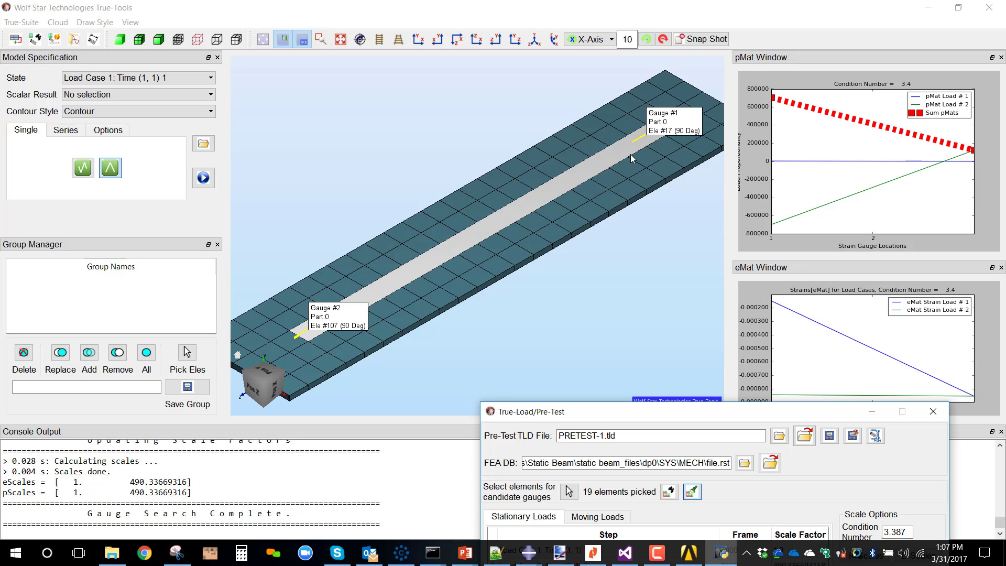
pyautogui.scroll(3, 630, 154)
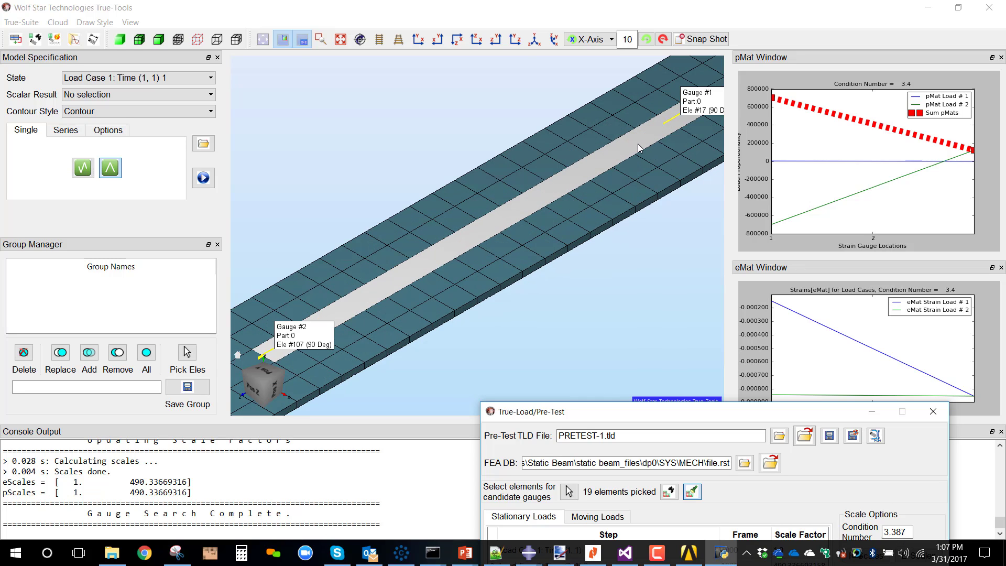
pyautogui.scroll(-3, 637, 144)
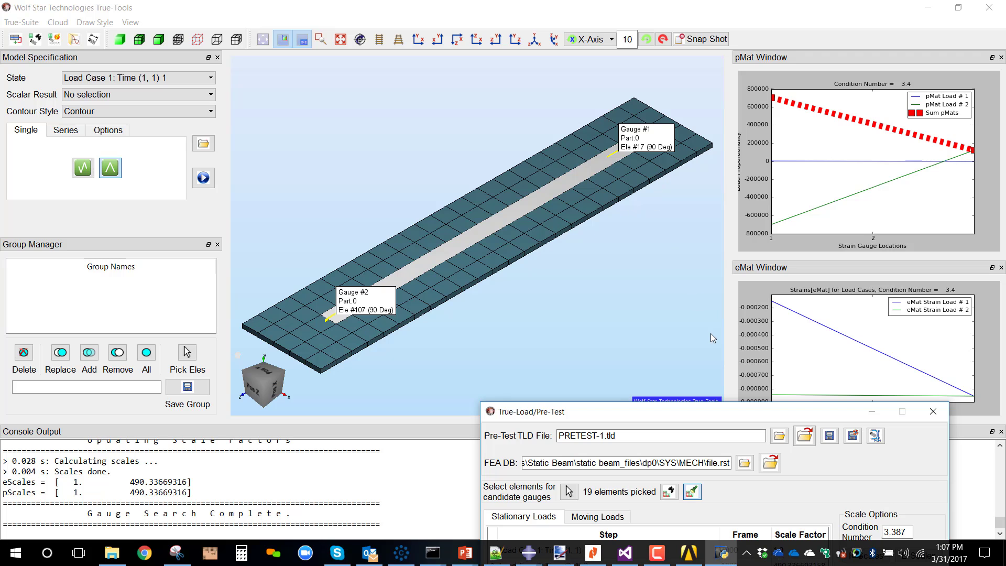
pyautogui.moveTo(667, 412); pyautogui.dragTo(453, 324)
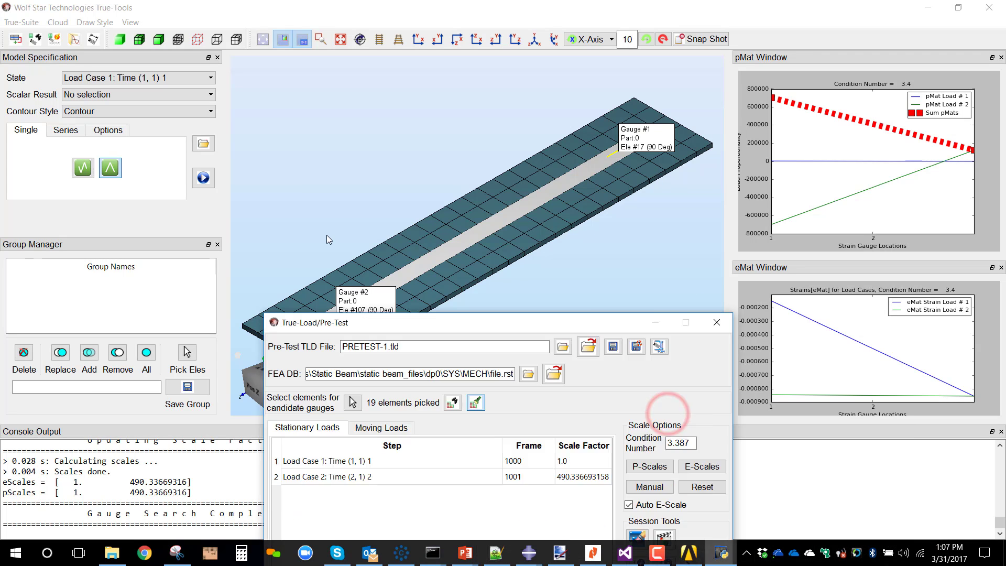
pyautogui.moveTo(326, 235); pyautogui.dragTo(637, 309)
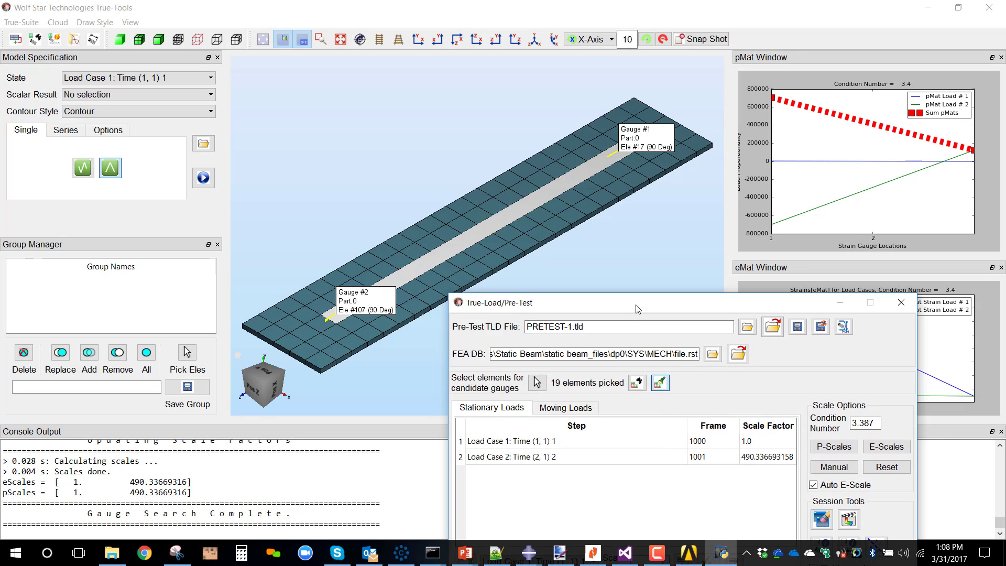
pyautogui.moveTo(623, 265); pyautogui.dragTo(595, 66)
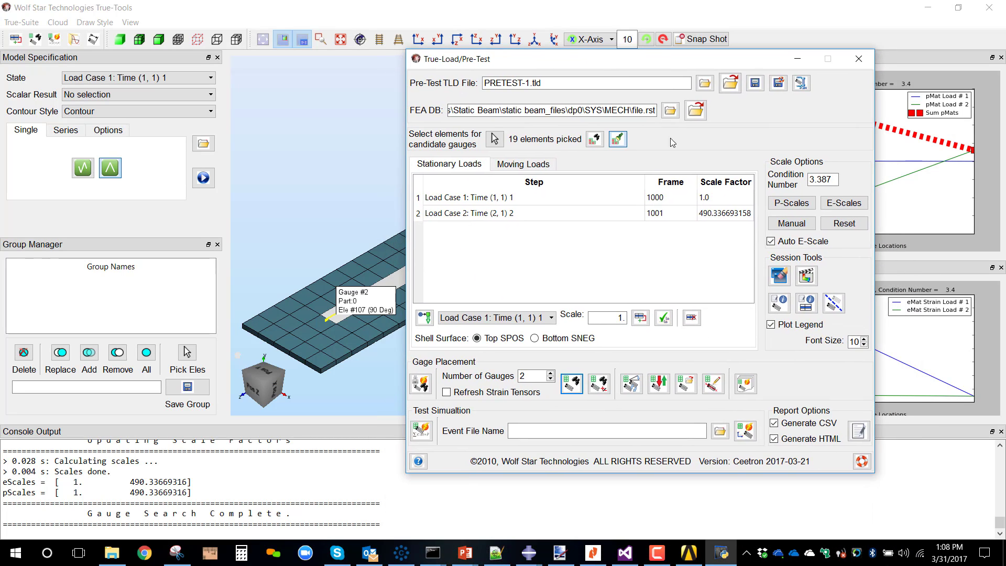
# Save PRETEST-1.tld with its gauge placement, then close Pre-Test and True-Tools to return to Workbench.
pyautogui.click(754, 83)
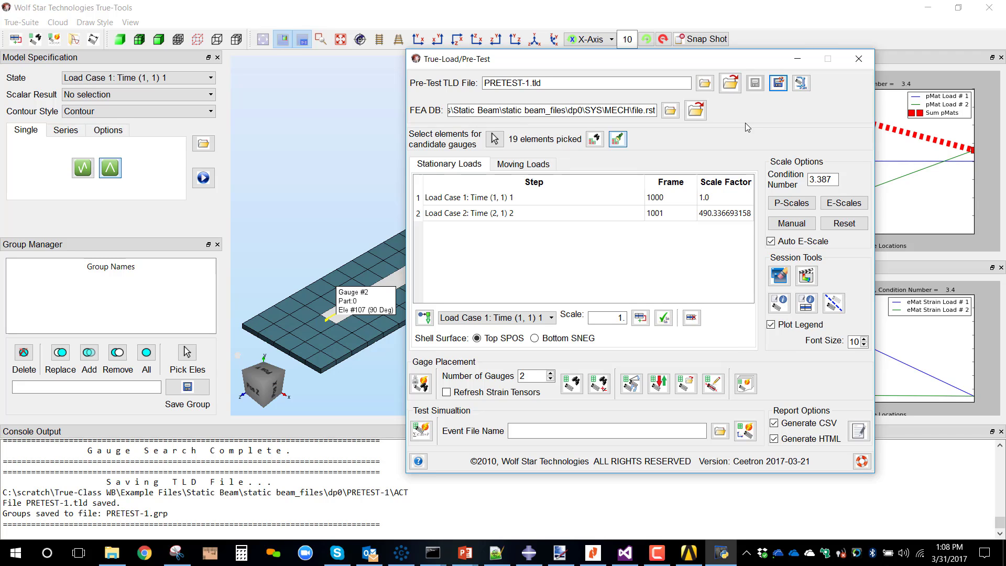
pyautogui.click(863, 62)
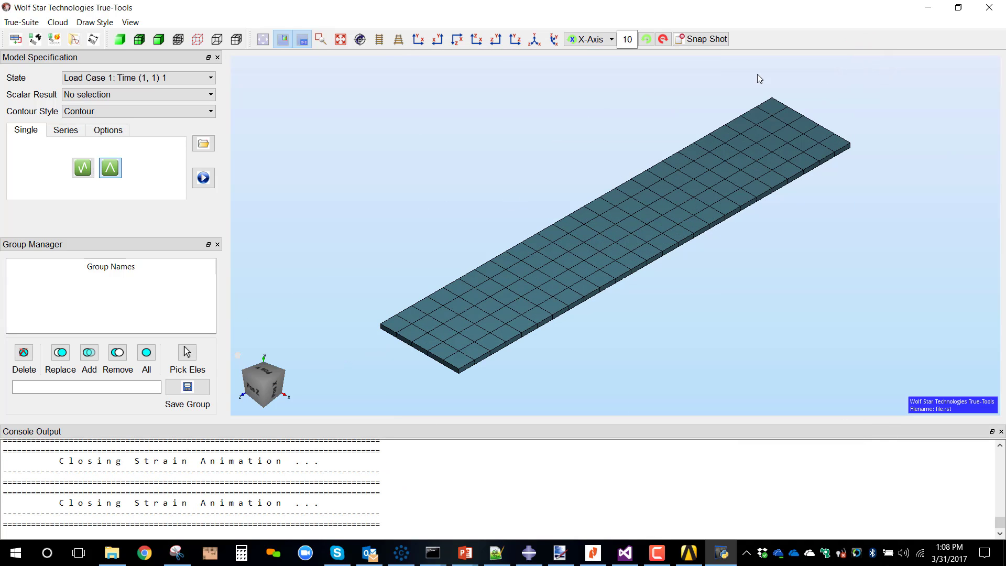
pyautogui.click(990, 9)
pyautogui.click(609, 168)
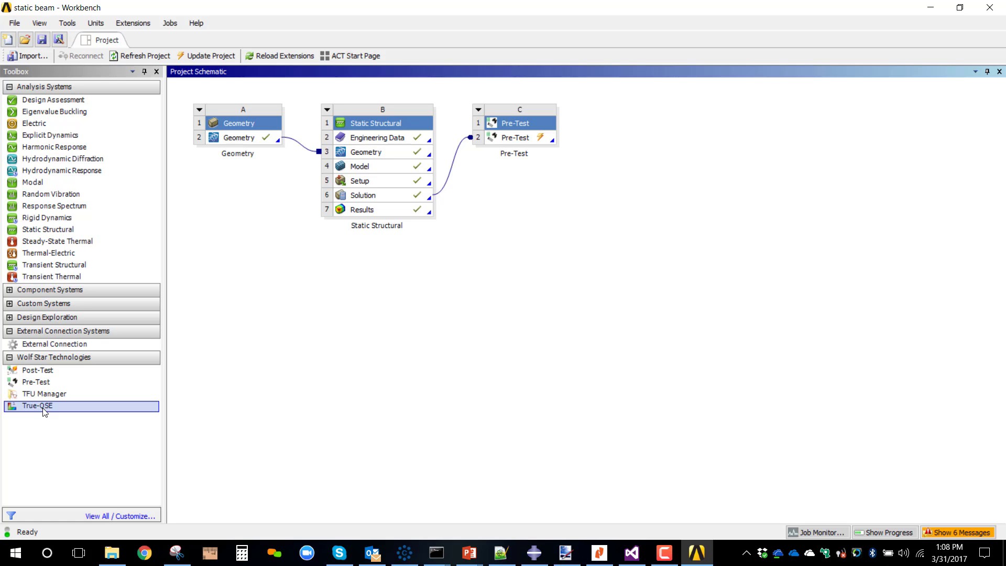
# Add a True-QSE system linked to the Static Structural Solution cell and update its True-QSE component.
pyautogui.moveTo(44, 412); pyautogui.dragTo(407, 199)
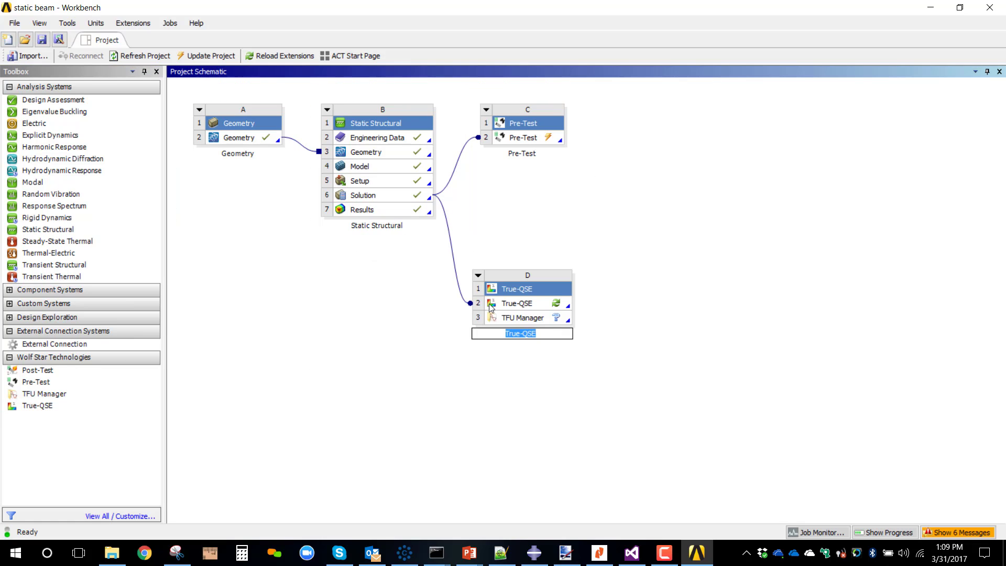
pyautogui.click(519, 307)
pyautogui.rightClick(518, 305)
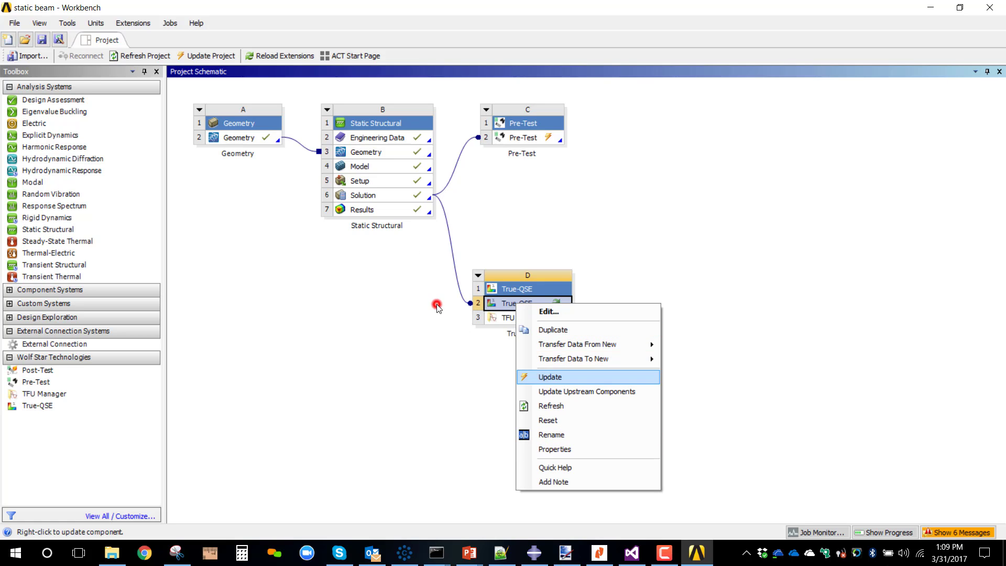
pyautogui.click(549, 378)
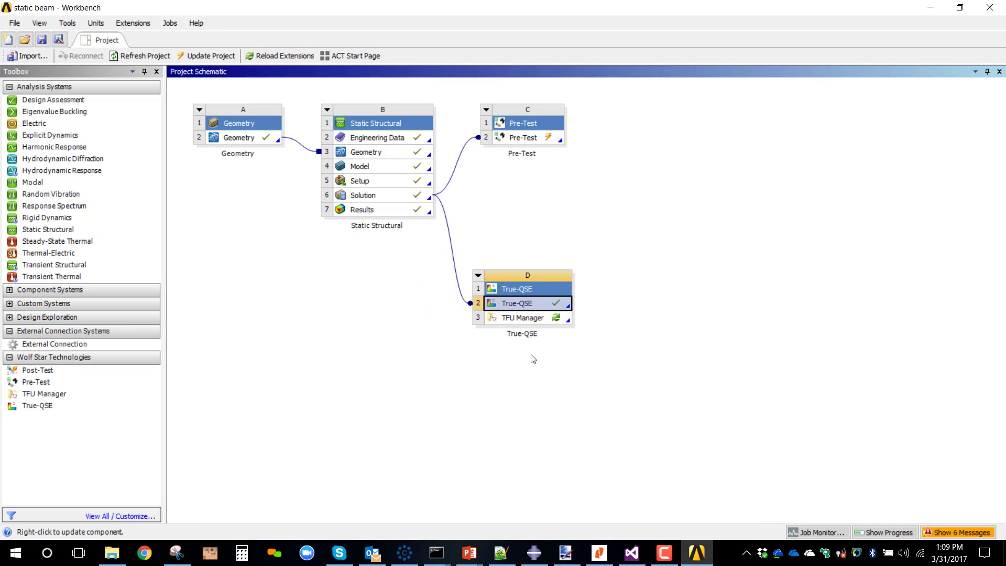
# Open the True-QSE component of the True-QSE system and show the beam model in an isometric view.
pyautogui.click(427, 245)
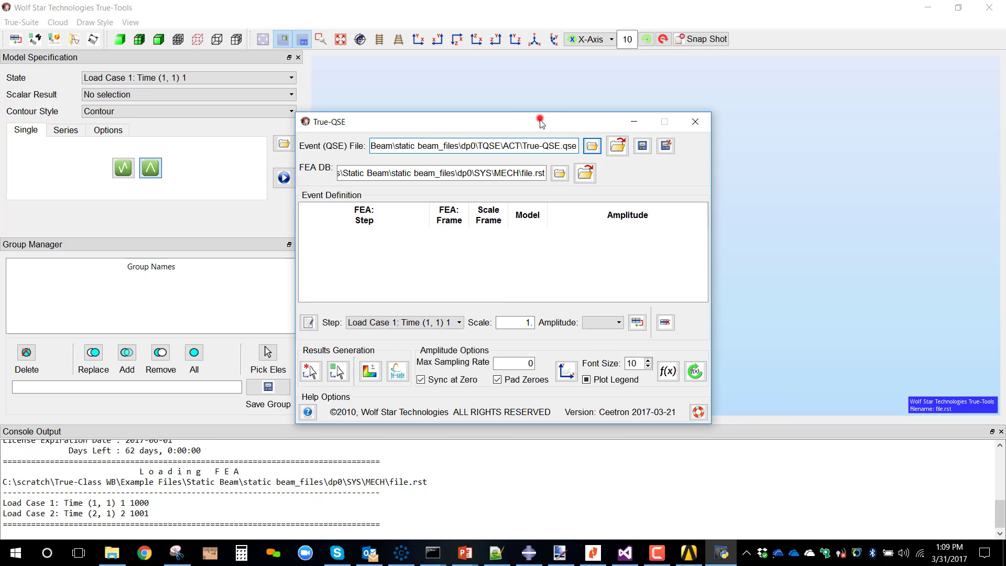
pyautogui.moveTo(541, 119); pyautogui.dragTo(650, 342)
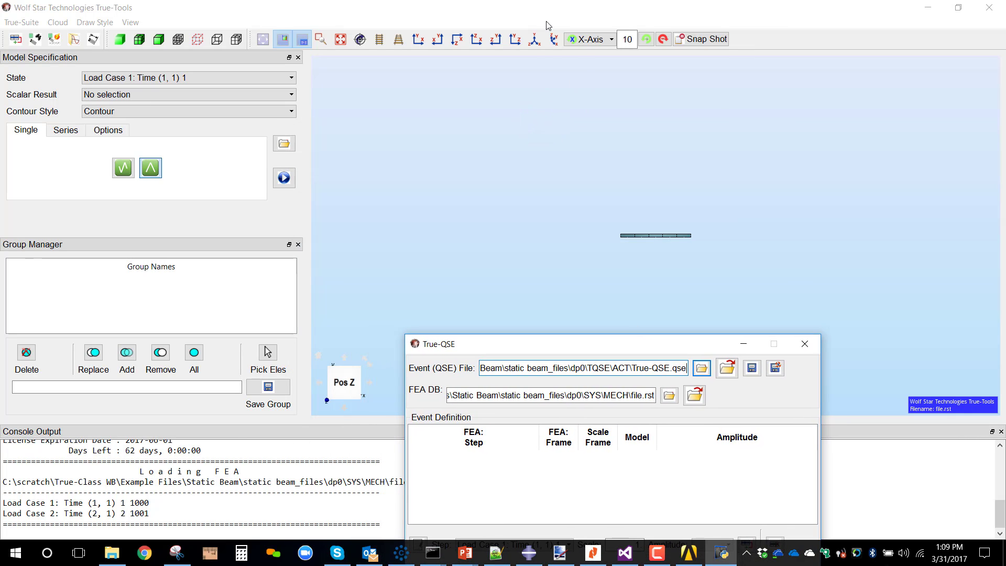
pyautogui.click(534, 39)
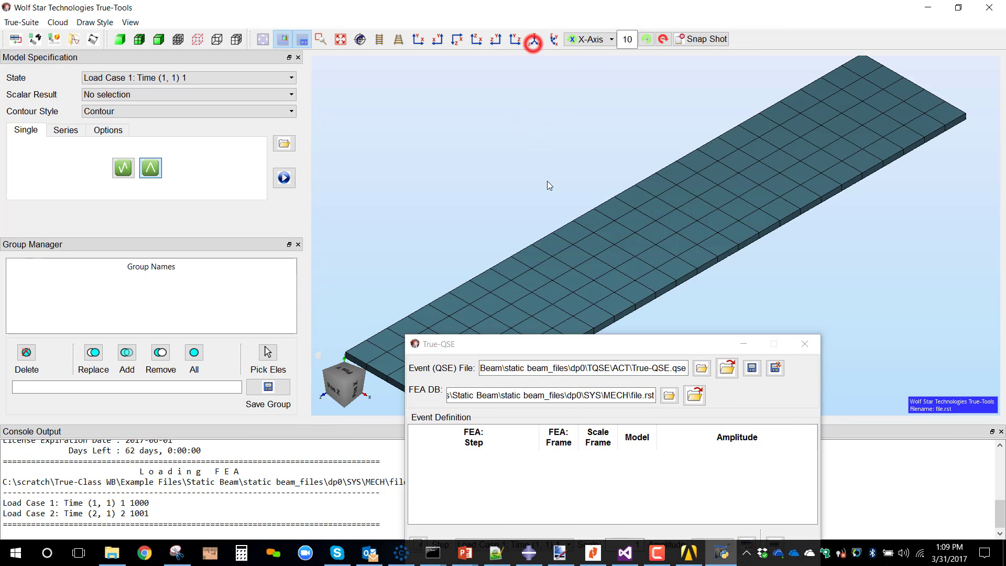
pyautogui.click(581, 350)
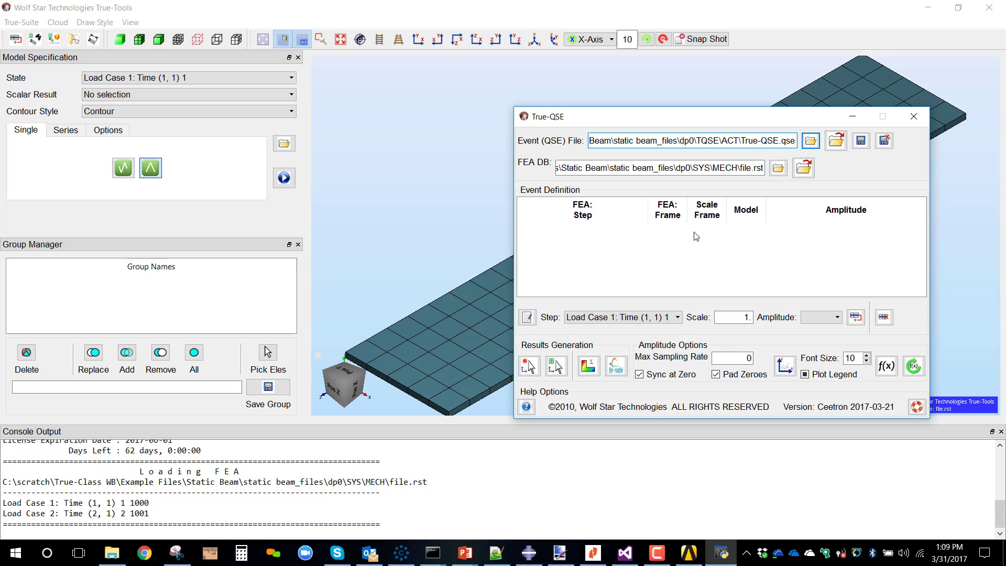
# Launch the TFU Manager from the True-QSE window and bring it in front of that window.
pyautogui.click(886, 367)
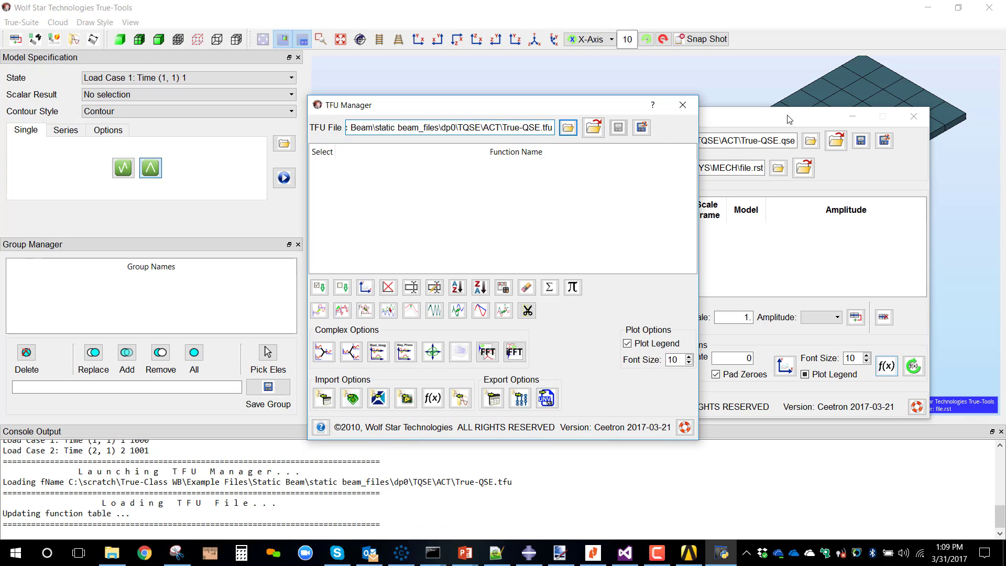
pyautogui.moveTo(832, 116); pyautogui.dragTo(667, 200)
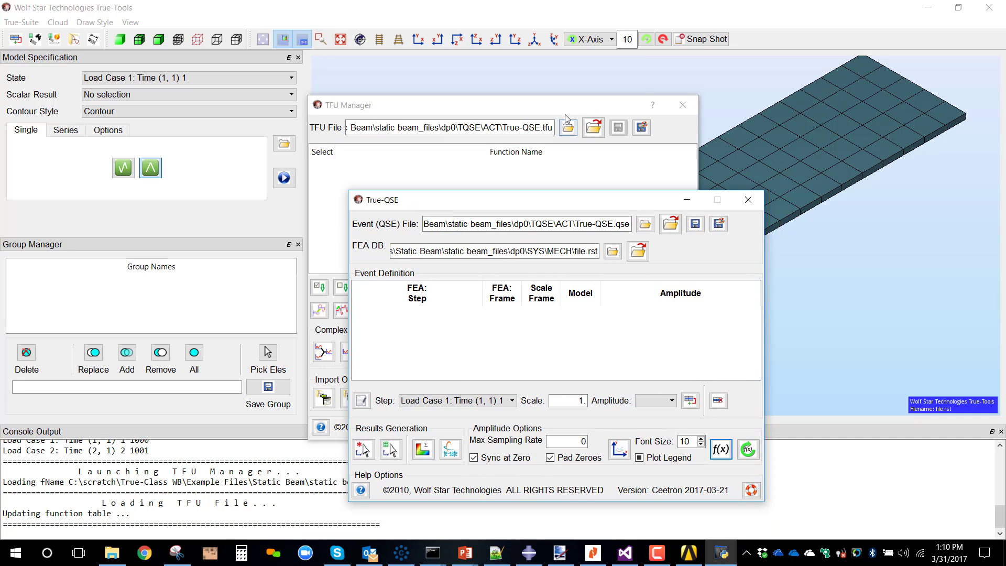
pyautogui.click(545, 105)
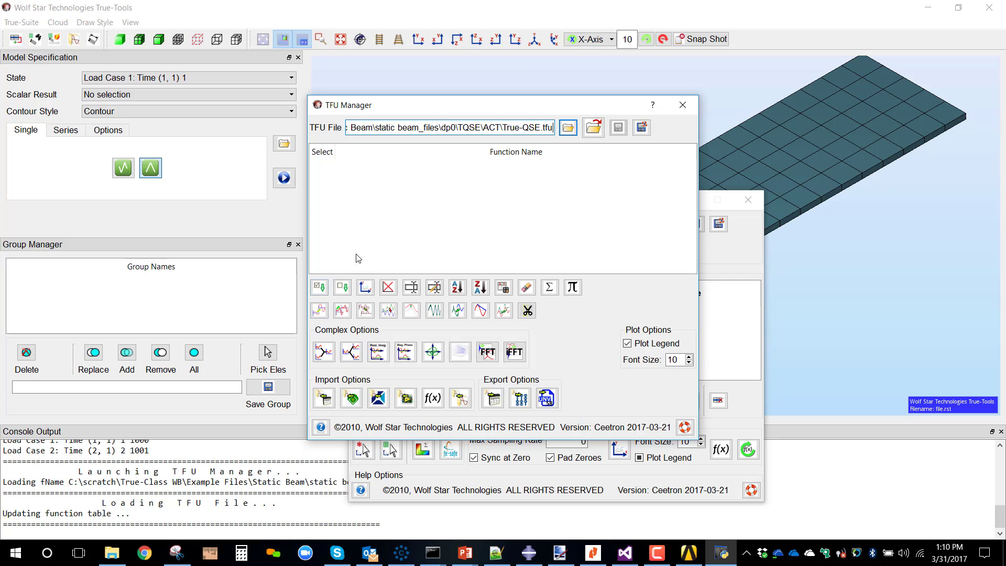
# Start a Sine Sweep function in the Function Toolbox, naming the amplitude Sin-01 and setting its start frequency to 1.
pyautogui.click(433, 398)
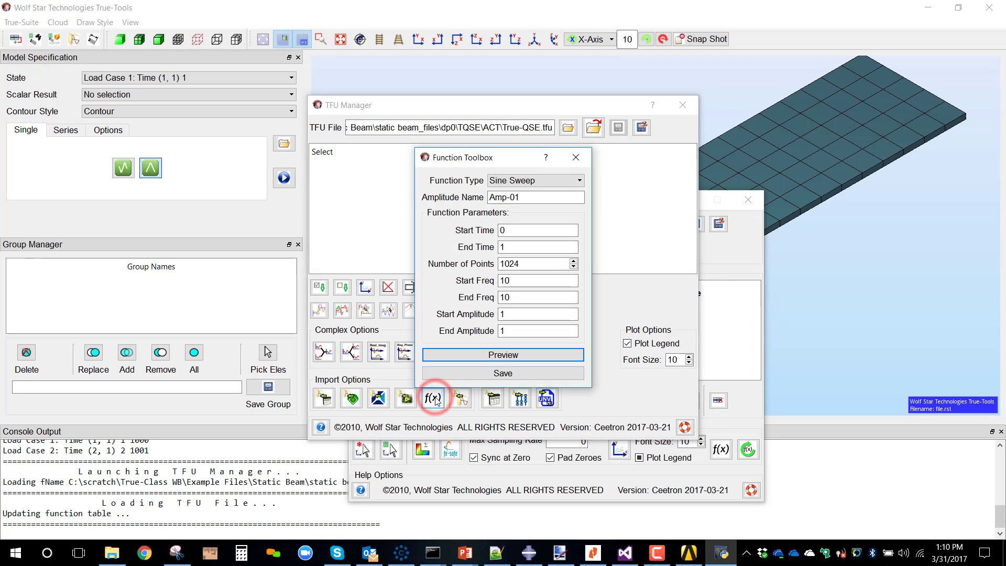
pyautogui.click(533, 199)
pyautogui.doubleClick(534, 198)
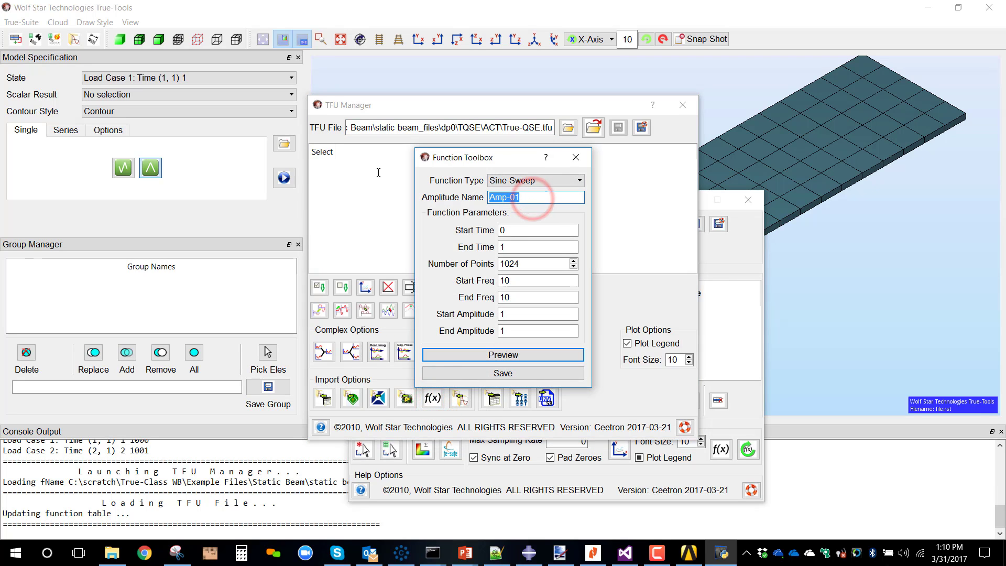
pyautogui.write('Sin')
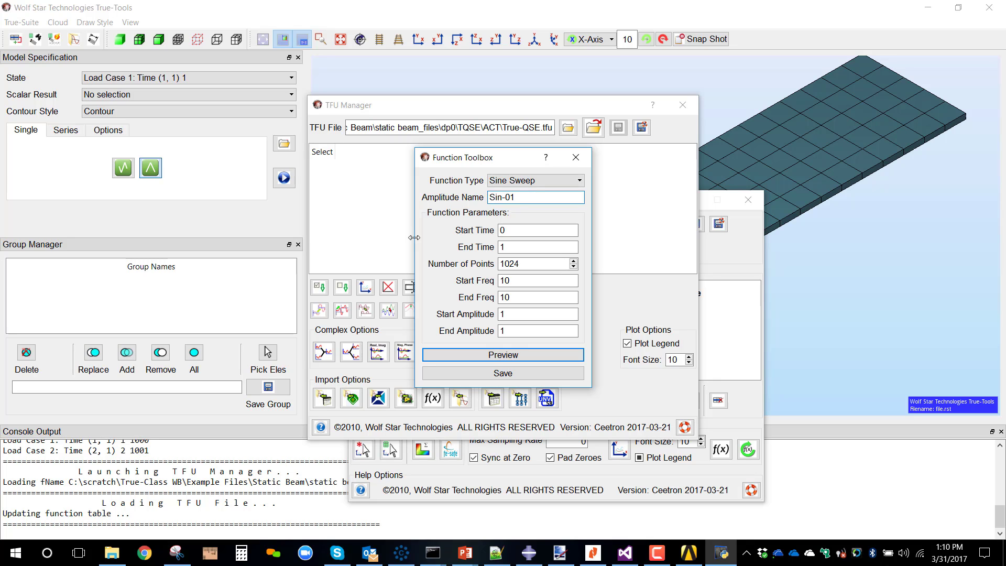
pyautogui.doubleClick(512, 282)
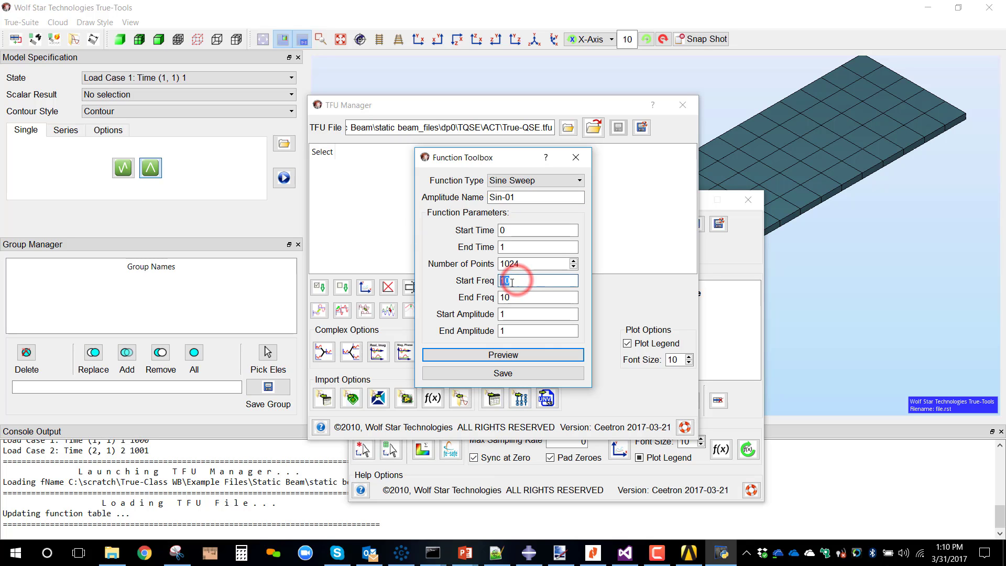
pyautogui.write('1')
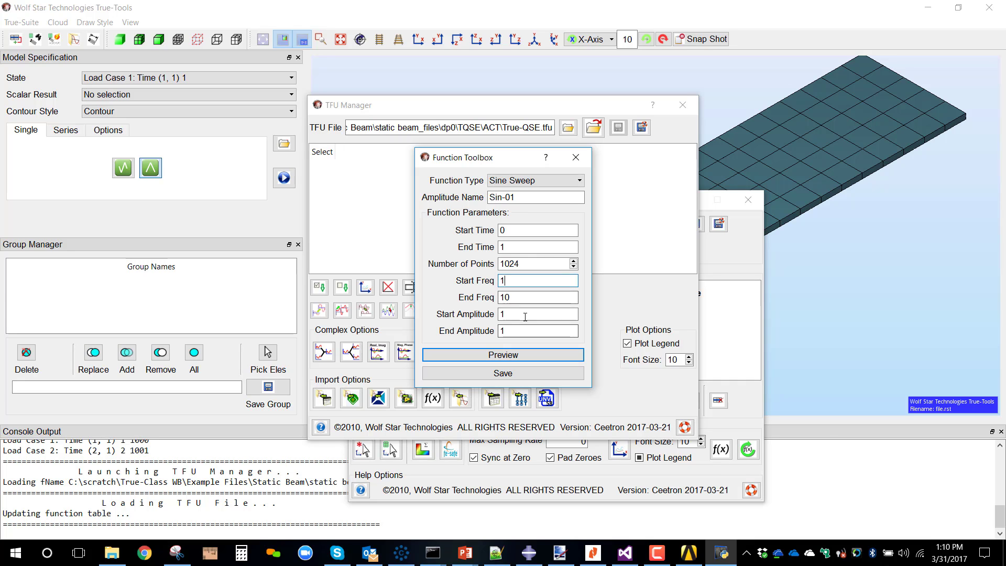
# Set the sine sweep's end amplitude to 2, preview the curve and save it to the function table.
pyautogui.click(523, 314)
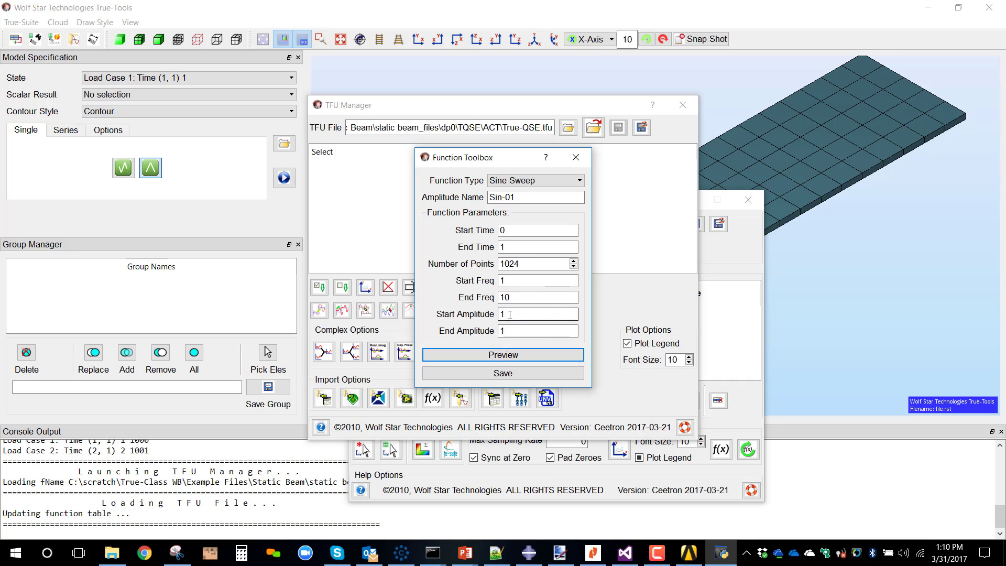
pyautogui.doubleClick(512, 330)
pyautogui.write('2')
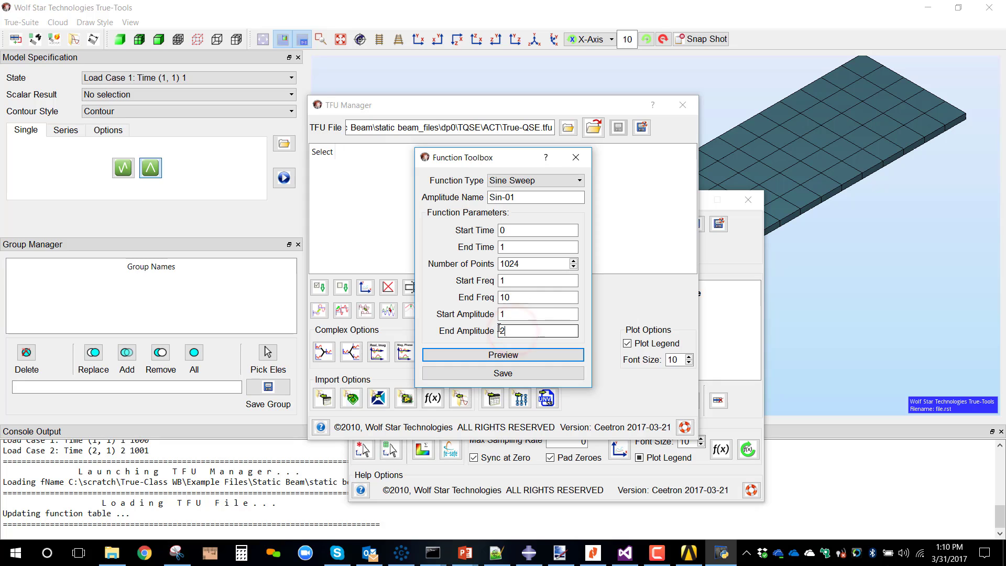
pyautogui.click(507, 354)
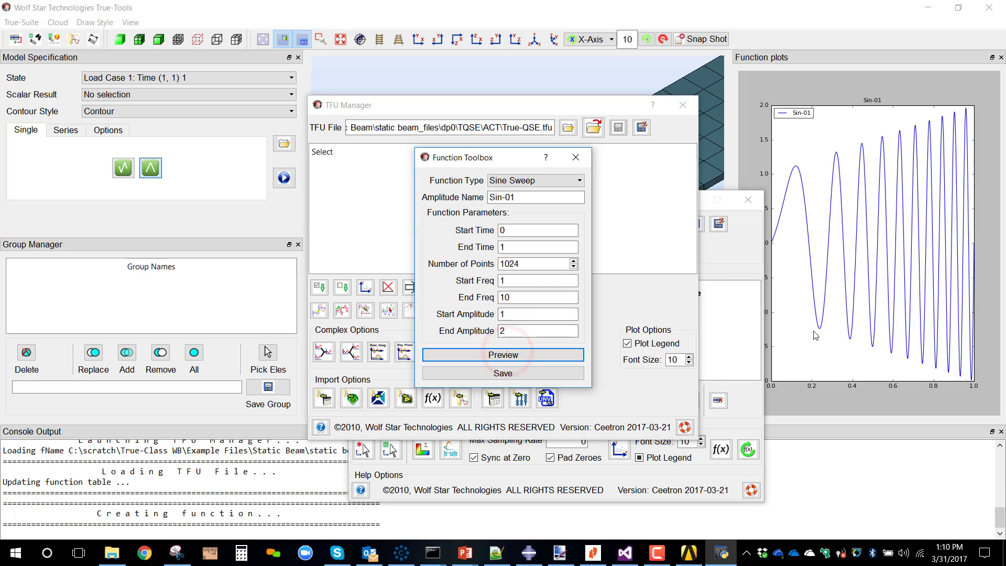
pyautogui.click(566, 373)
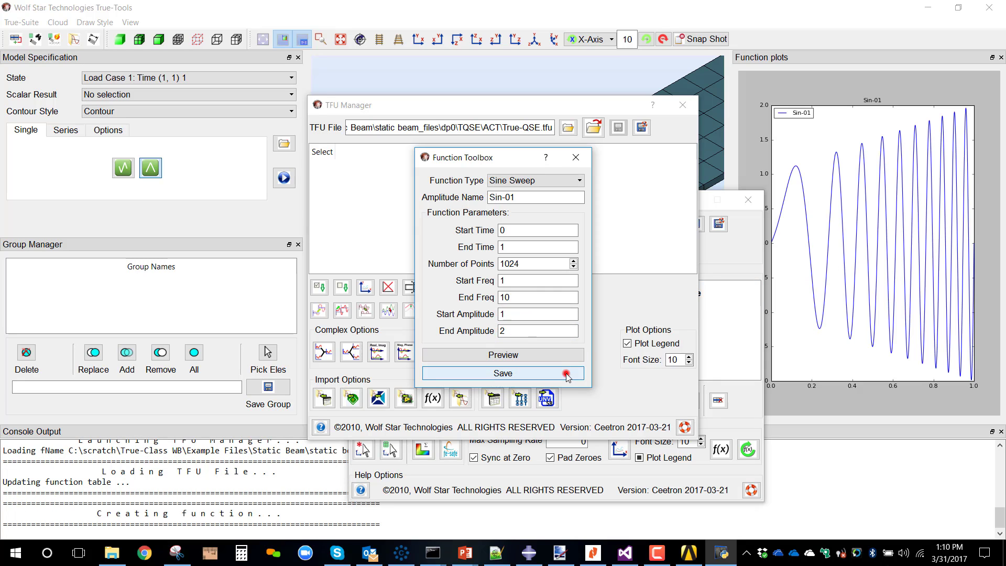
pyautogui.click(550, 208)
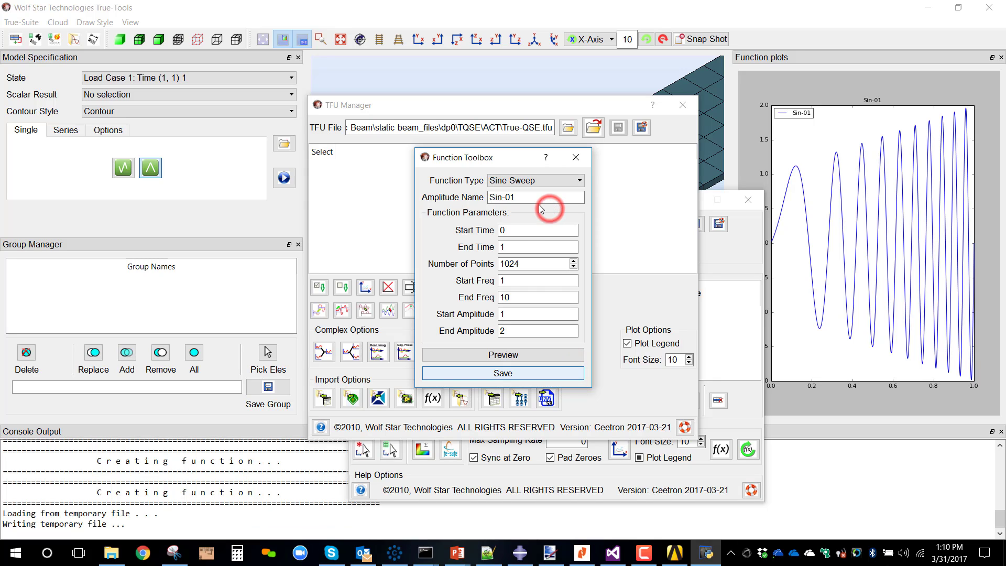
# Change the function type to Sawtooth with a start frequency of 10 and an end frequency of 1.
pyautogui.click(540, 181)
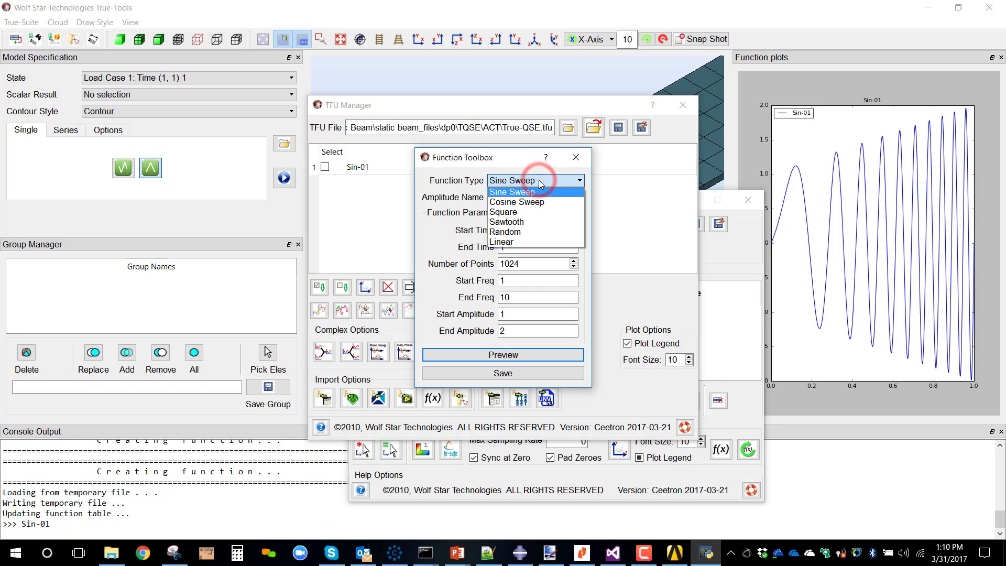
pyautogui.click(523, 221)
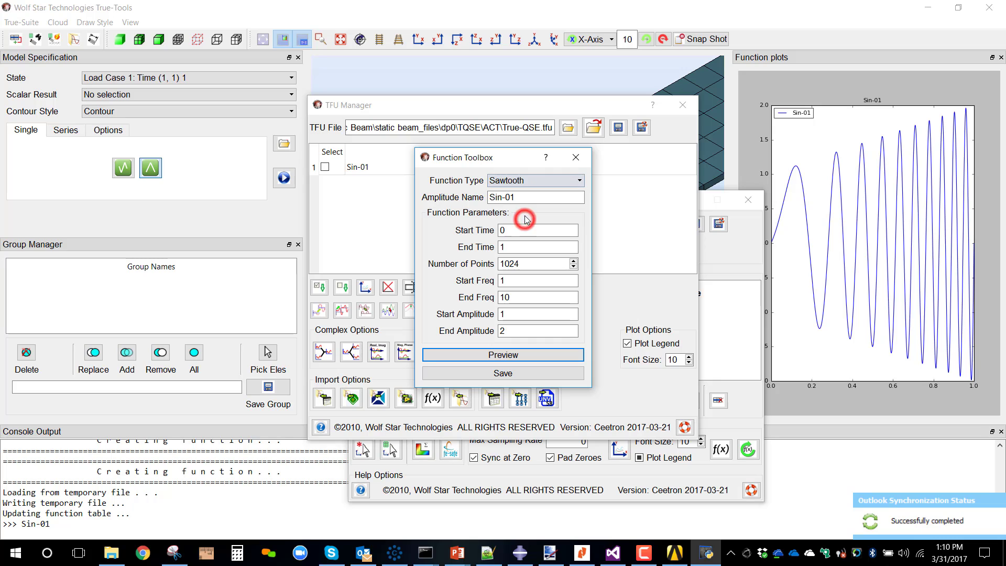
pyautogui.click(515, 282)
pyautogui.doubleClick(515, 283)
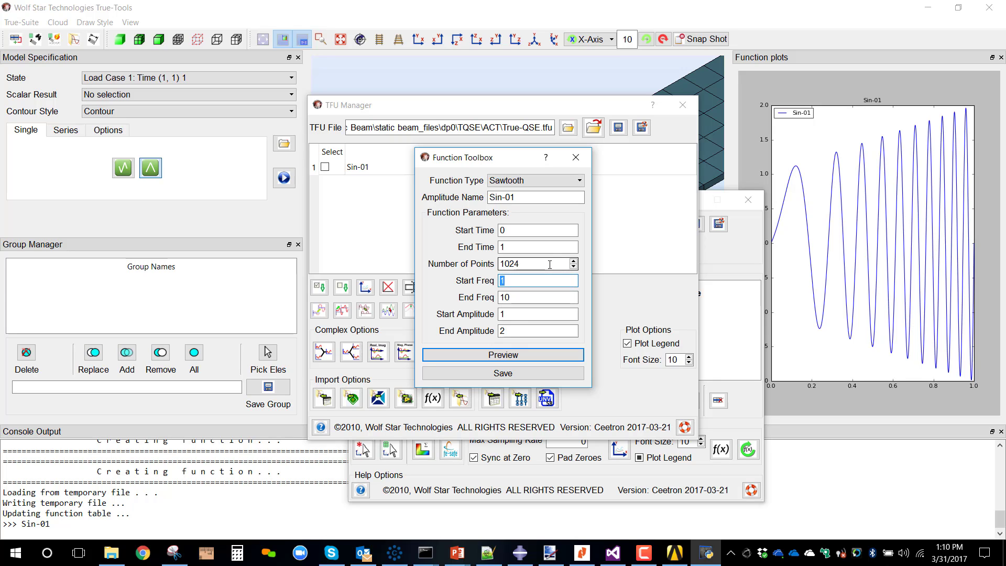
pyautogui.write('10')
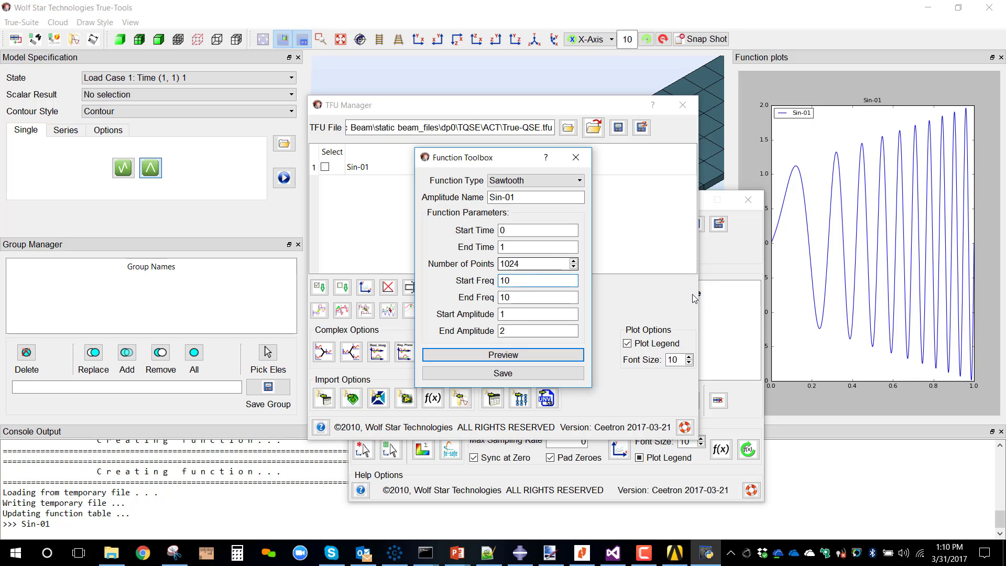
pyautogui.doubleClick(518, 296)
pyautogui.write('1')
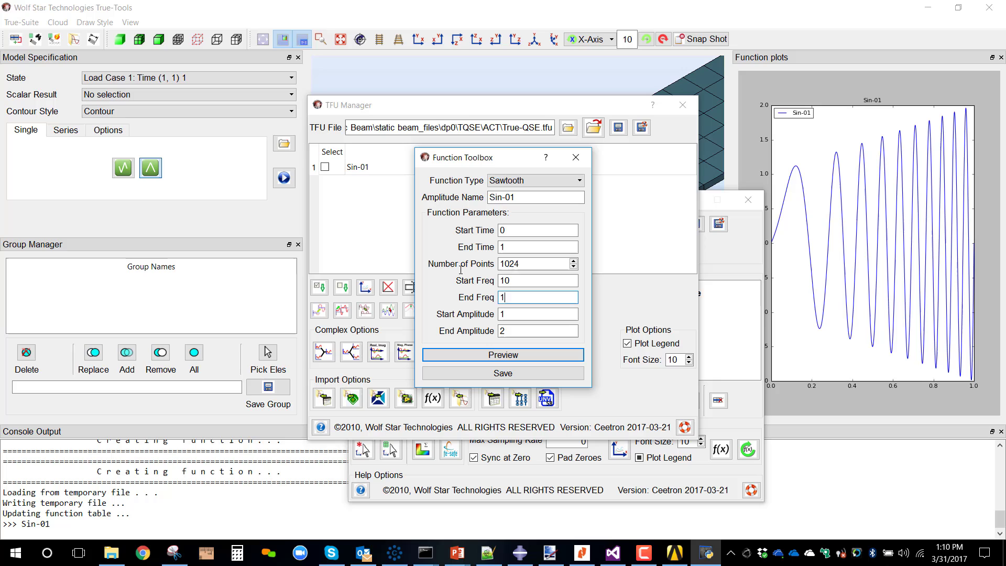
# Set the sawtooth's start amplitude to 0.5 and end amplitude to 0.25, and preview its curve.
pyautogui.click(528, 312)
pyautogui.doubleClick(503, 313)
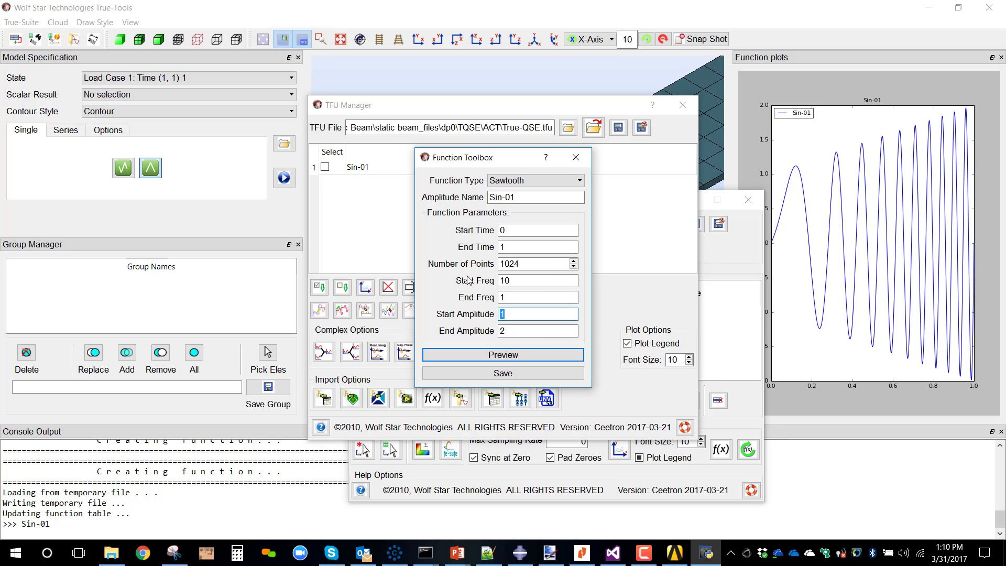
pyautogui.doubleClick(515, 330)
pyautogui.write('0.25')
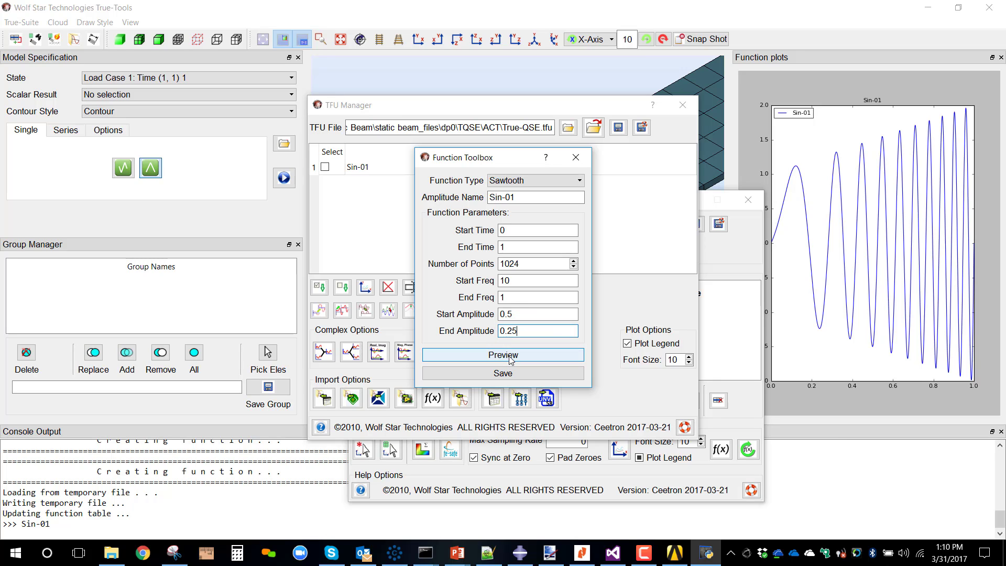
pyautogui.click(506, 355)
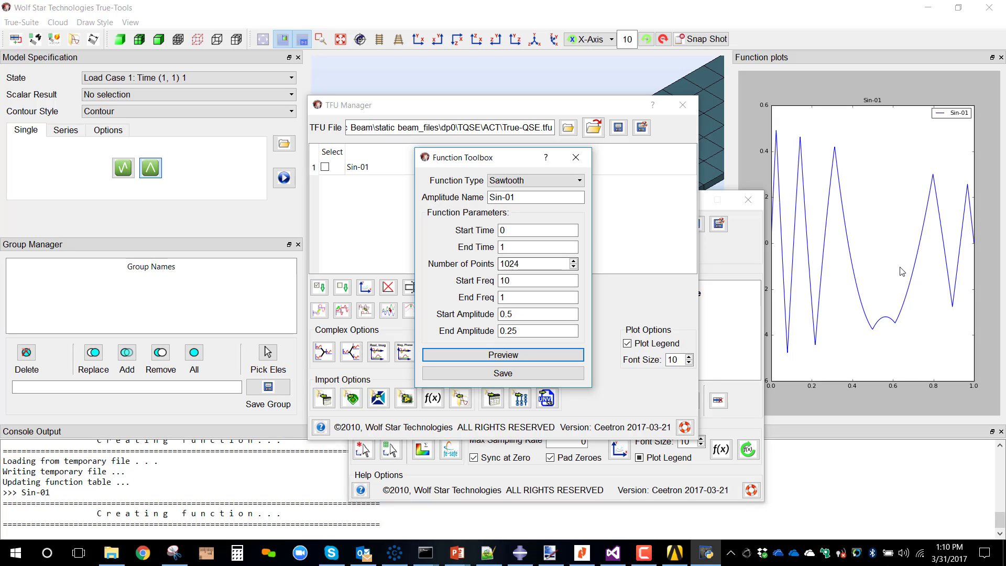
# Set the sawtooth's end frequency to 2 and preview the curve.
pyautogui.doubleClick(524, 296)
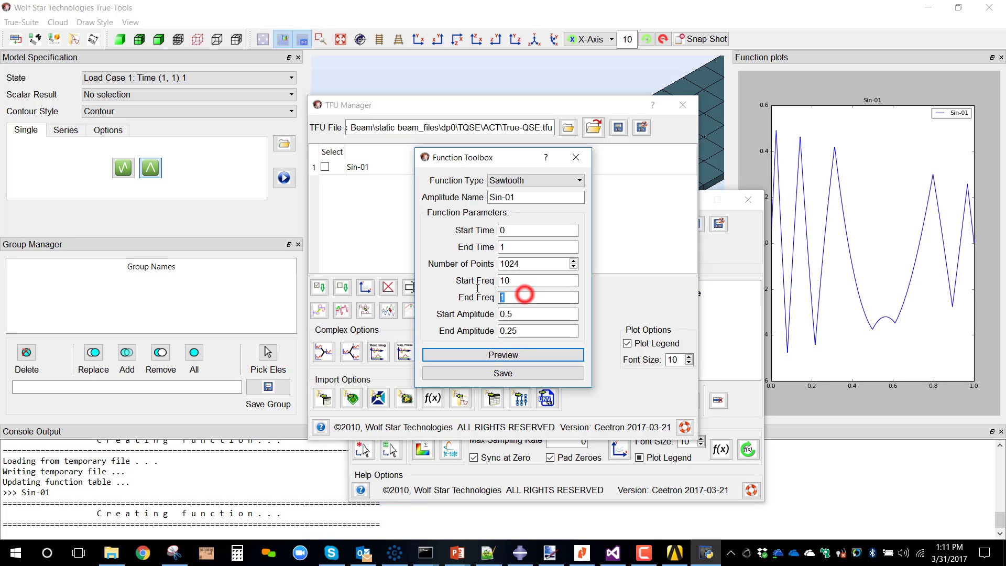
pyautogui.write('2')
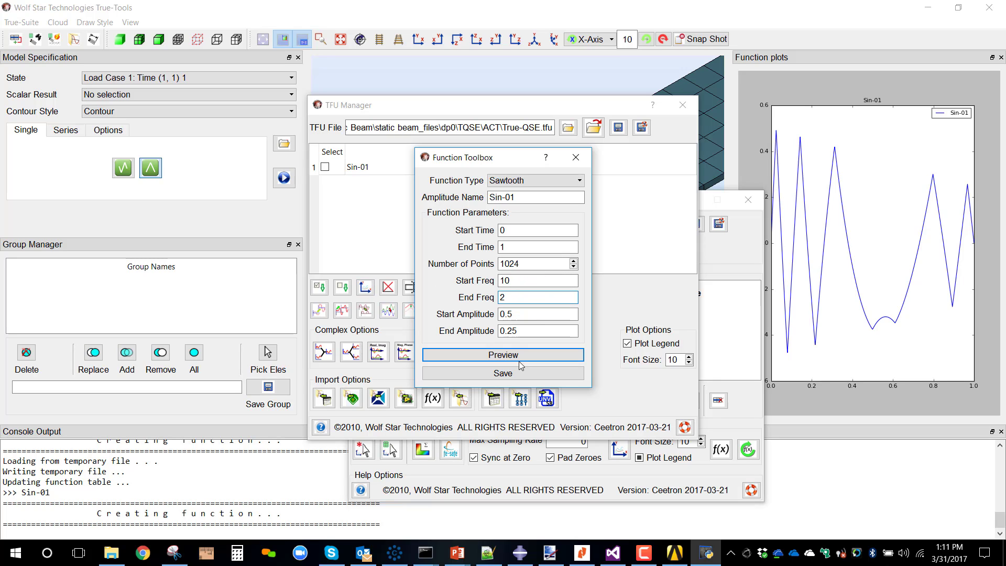
pyautogui.click(535, 356)
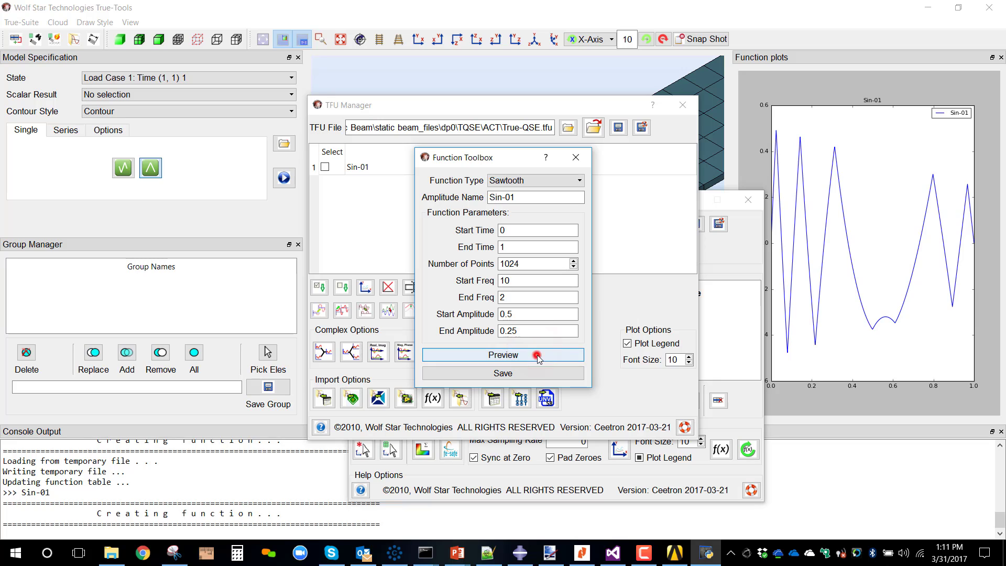
# Set the sawtooth's end frequency to 5 and preview the curve.
pyautogui.click(538, 297)
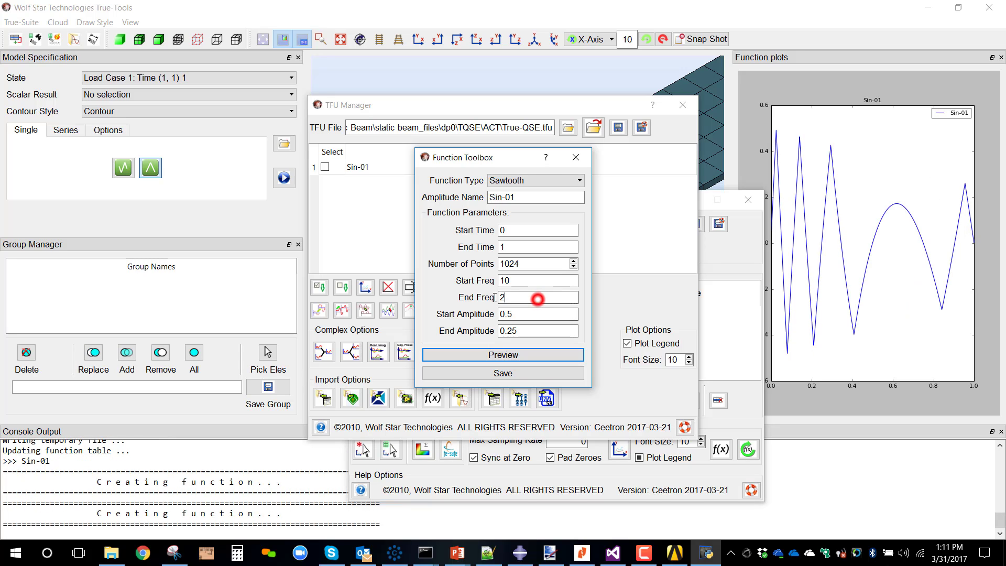
pyautogui.press('BackSpace')
pyautogui.write('5')
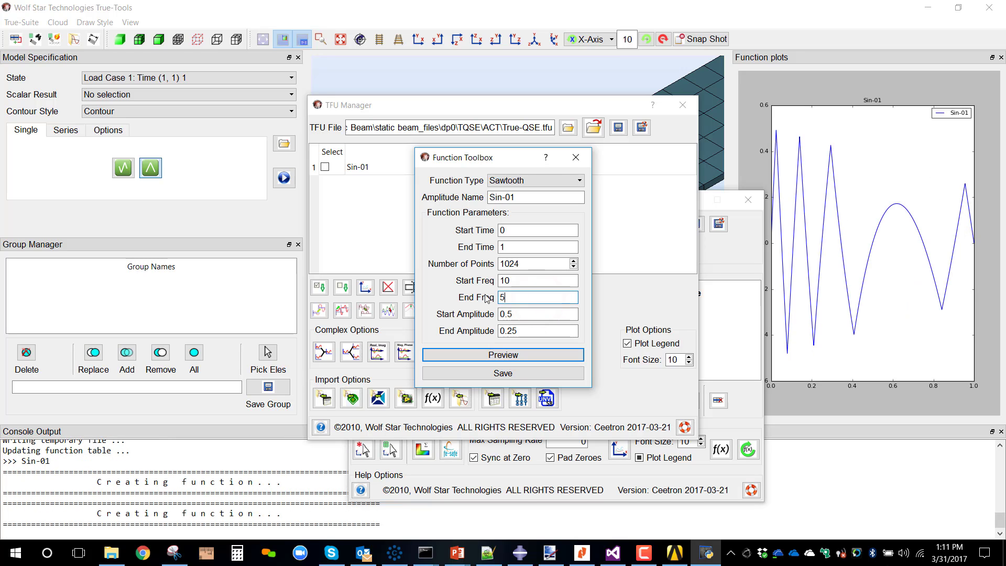
pyautogui.click(508, 356)
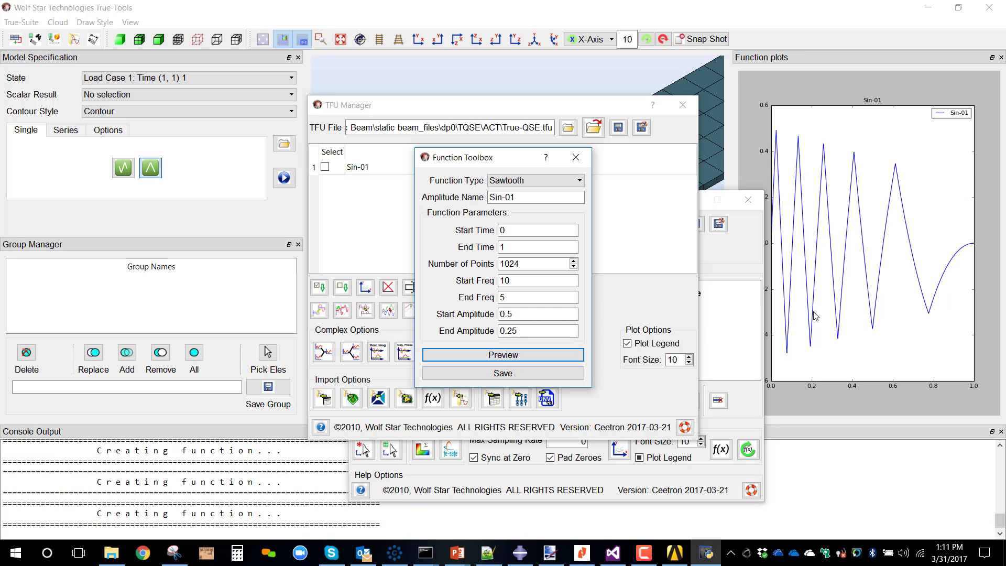
pyautogui.click(508, 297)
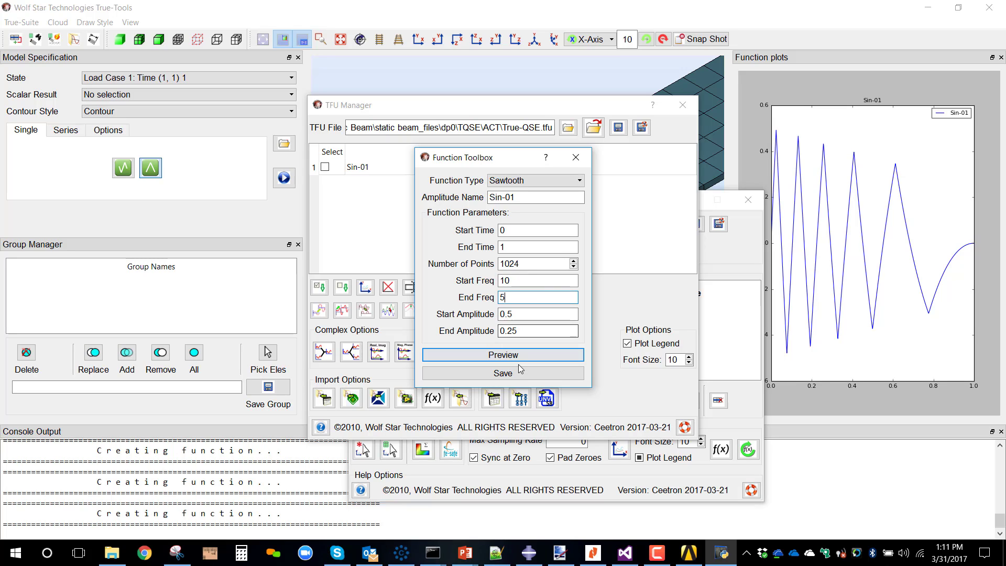
# Name the sawtooth amplitude Saw-01 and save the function.
pyautogui.click(502, 198)
pyautogui.doubleClick(502, 198)
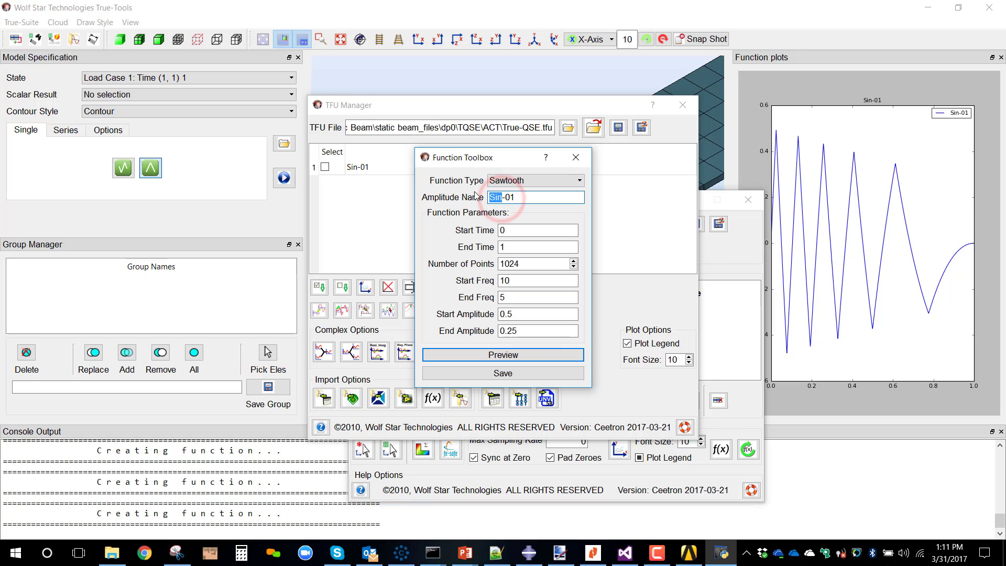
pyautogui.write('Saw')
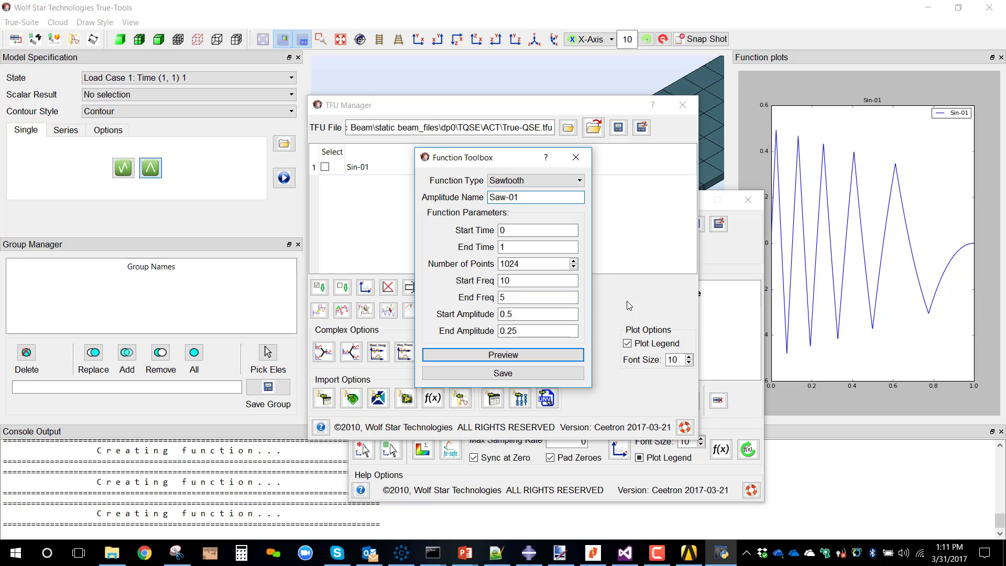
pyautogui.click(537, 373)
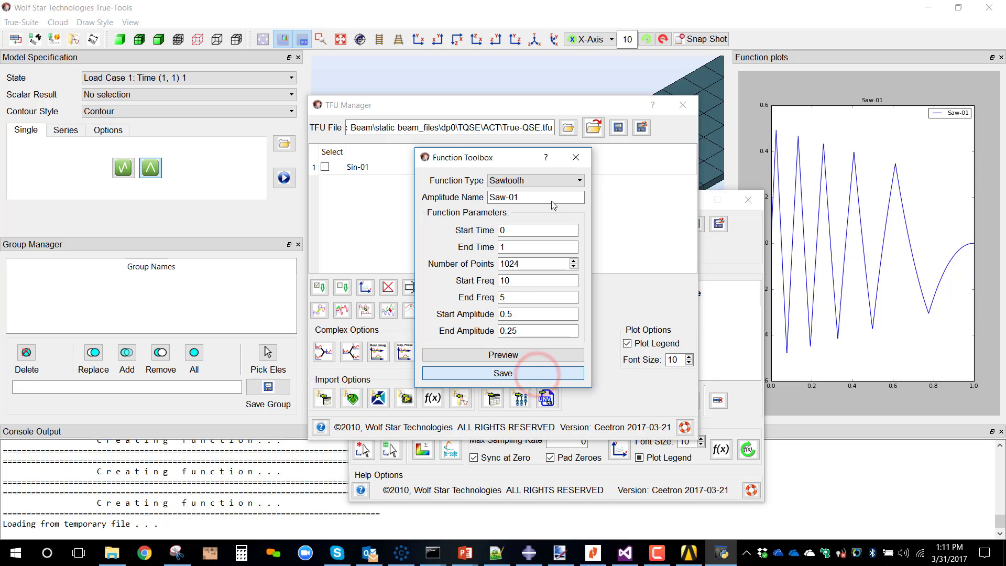
# Close the function toolbox and plot the Sin-01 and Saw-01 functions together.
pyautogui.click(577, 158)
pyautogui.click(318, 287)
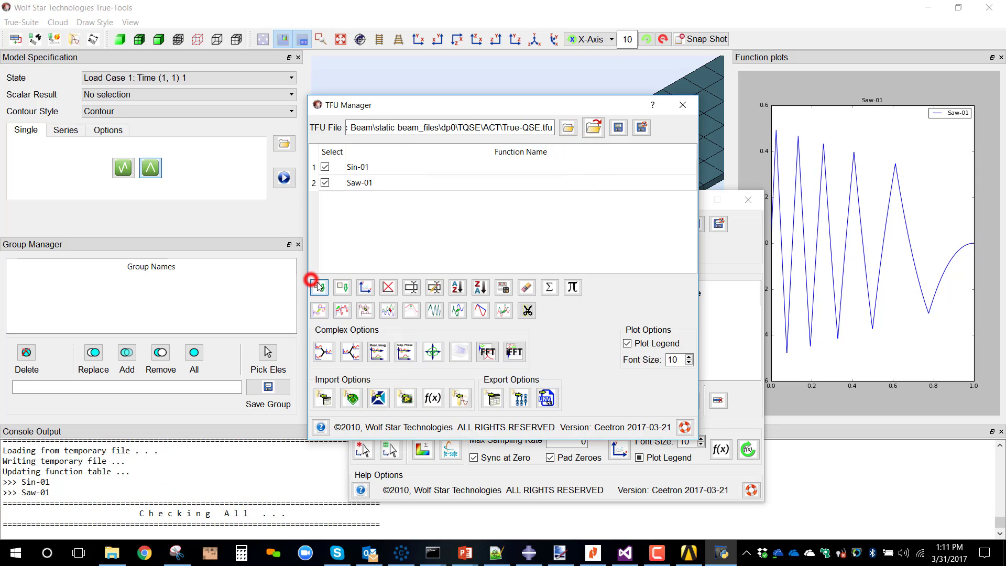
pyautogui.click(366, 287)
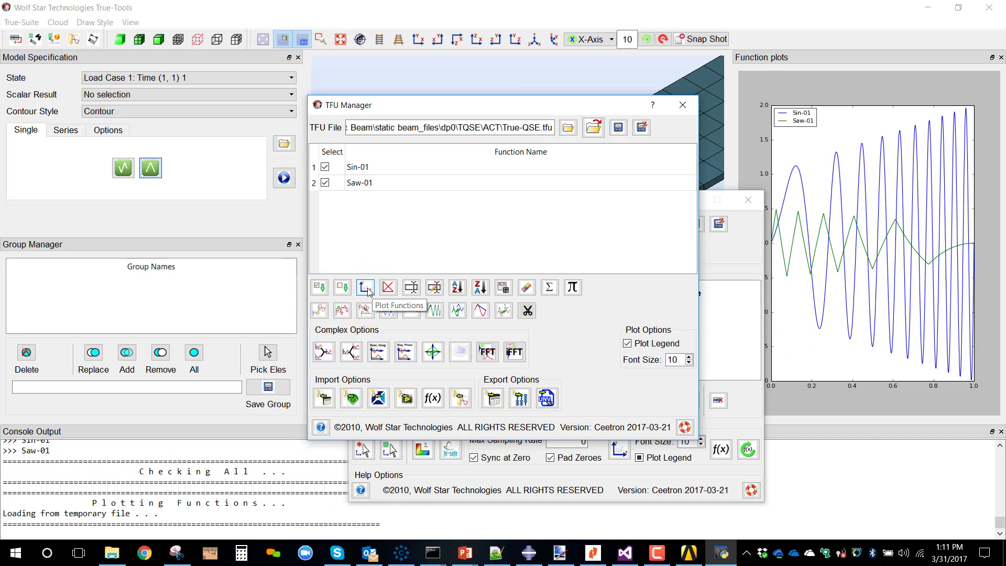
pyautogui.click(498, 234)
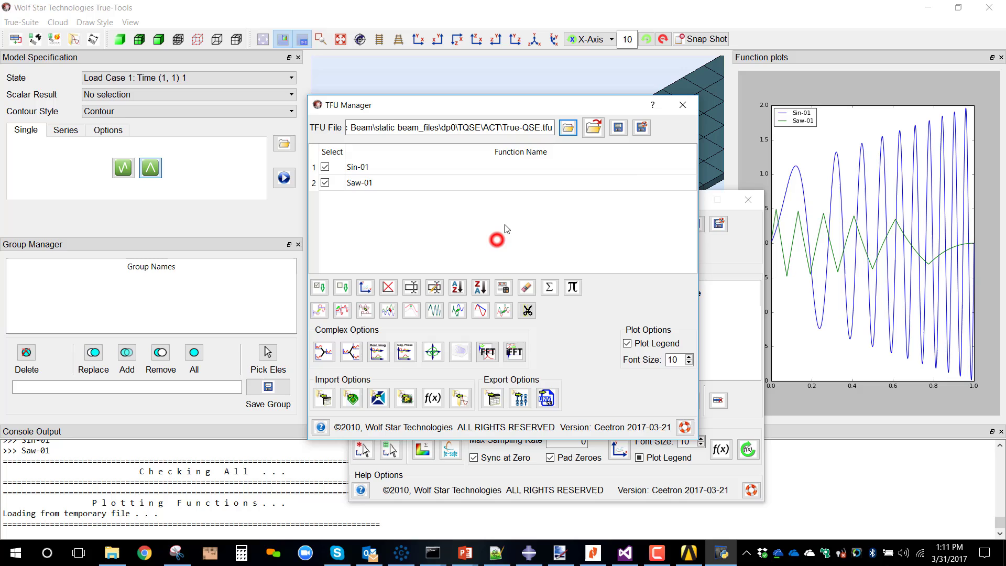
pyautogui.click(598, 217)
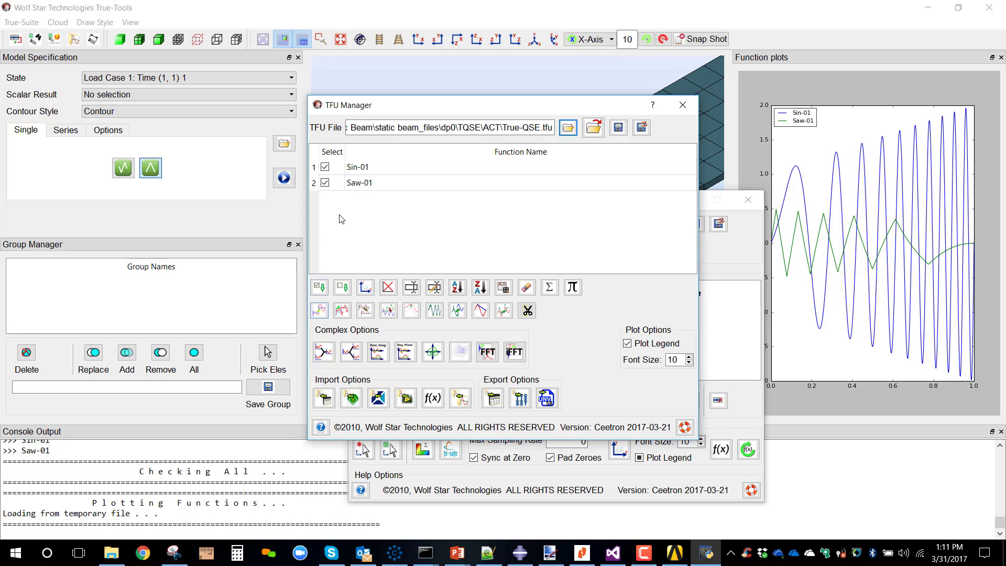
# Scale Sin-01 and Saw-01 by a factor of 10 with zero offset and replot both functions.
pyautogui.click(320, 311)
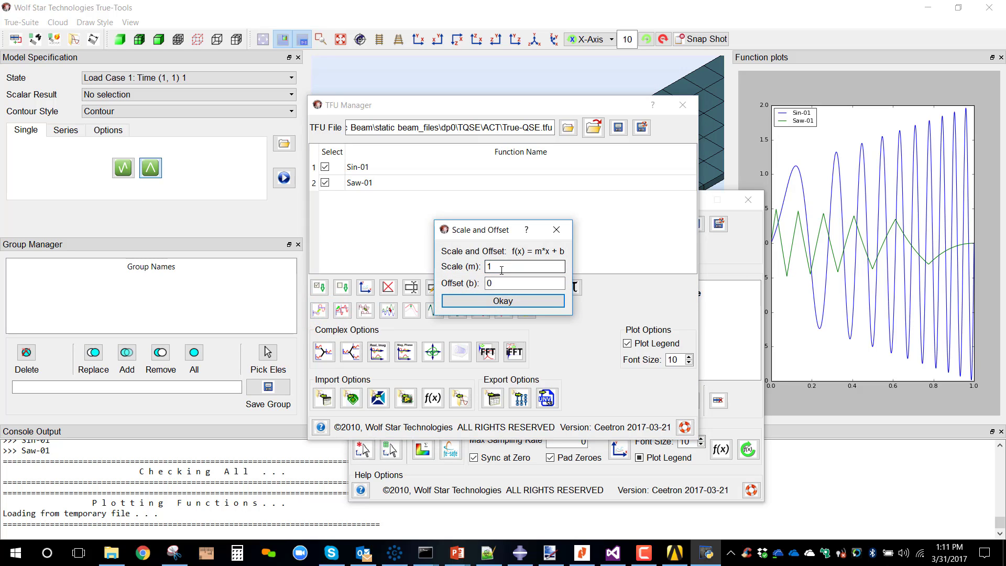
pyautogui.write('0')
pyautogui.click(518, 302)
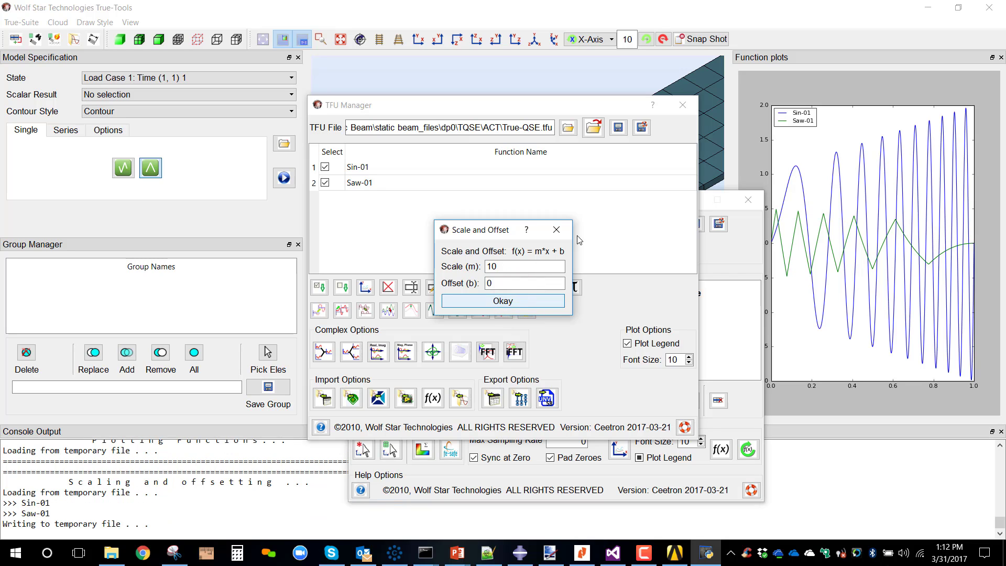
pyautogui.click(364, 288)
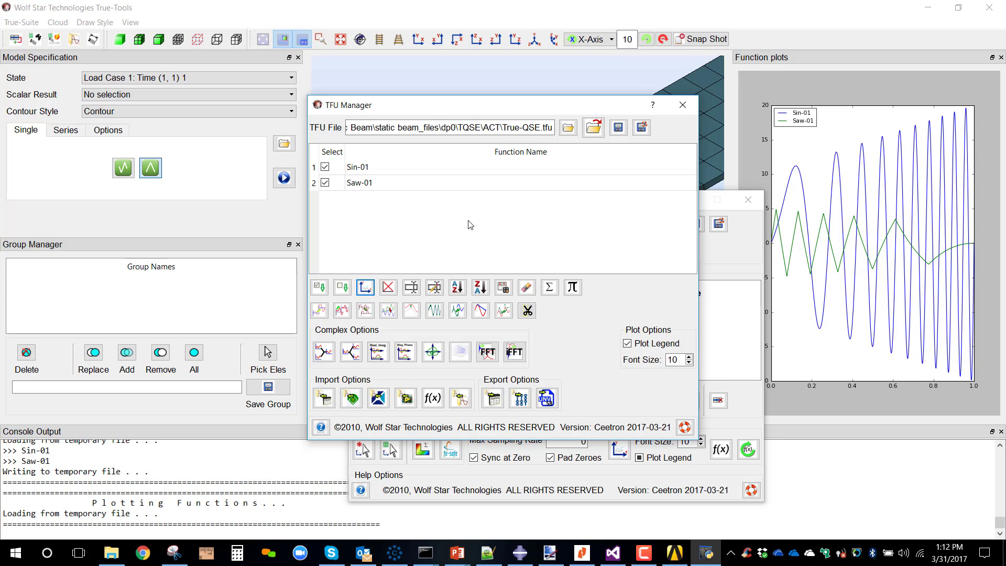
# Save the scaled functions to the True-QSE.tfu file and close the TFU Manager.
pyautogui.click(619, 128)
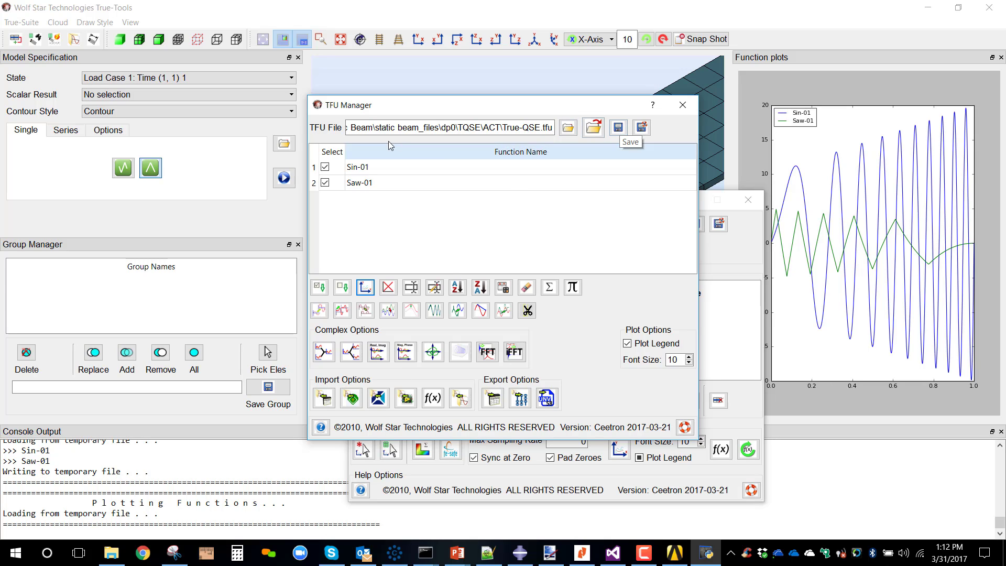
pyautogui.click(596, 121)
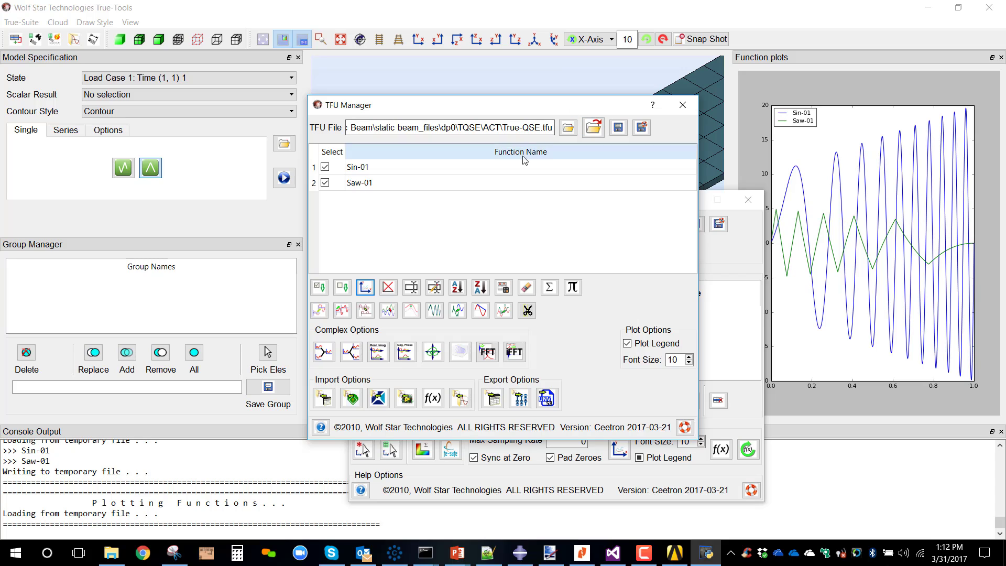
pyautogui.click(619, 128)
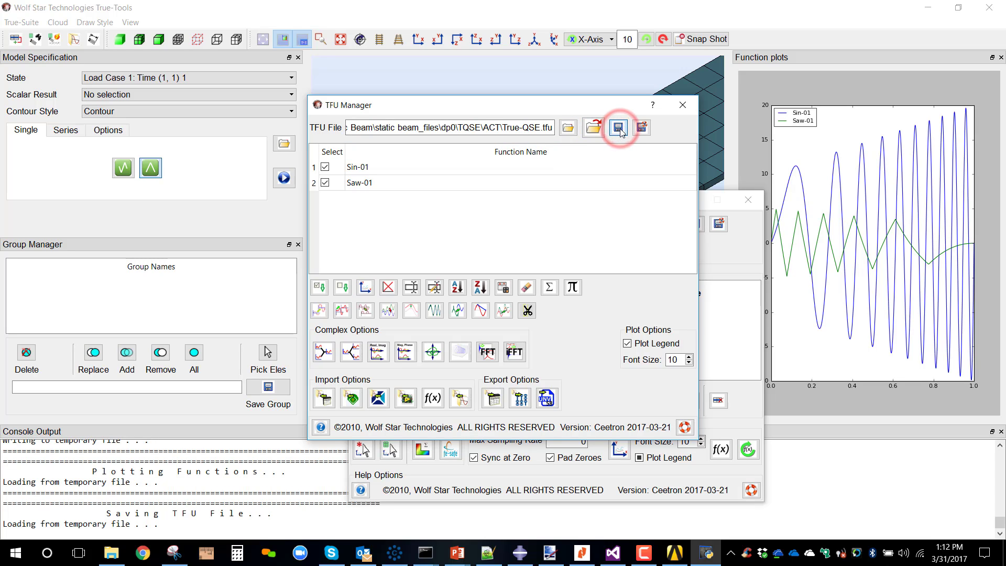
pyautogui.click(685, 112)
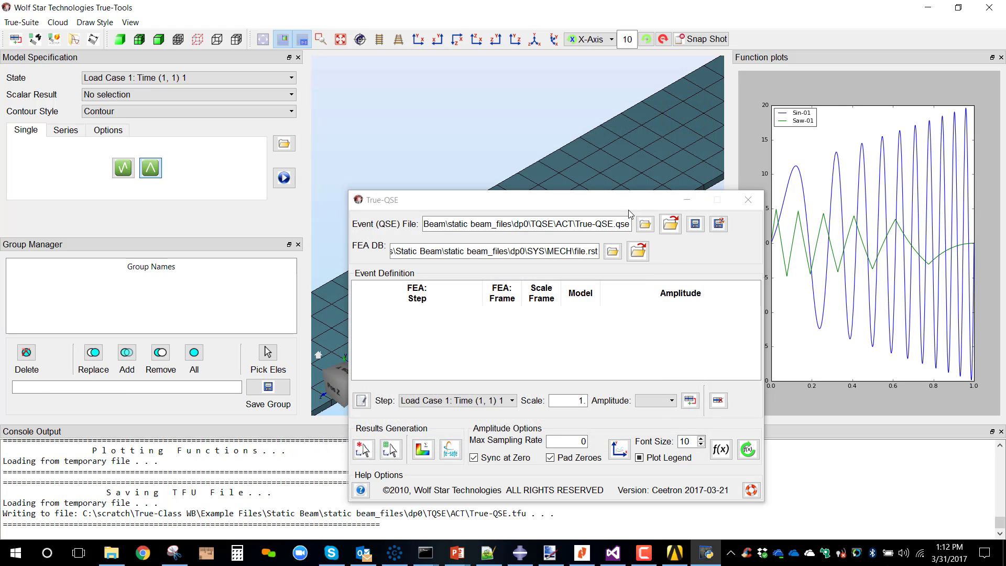
# Refresh the amplitude function list and add Load Case 1 with scale 1 and amplitude Sin-01 to the event definition.
pyautogui.moveTo(629, 199); pyautogui.dragTo(376, 131)
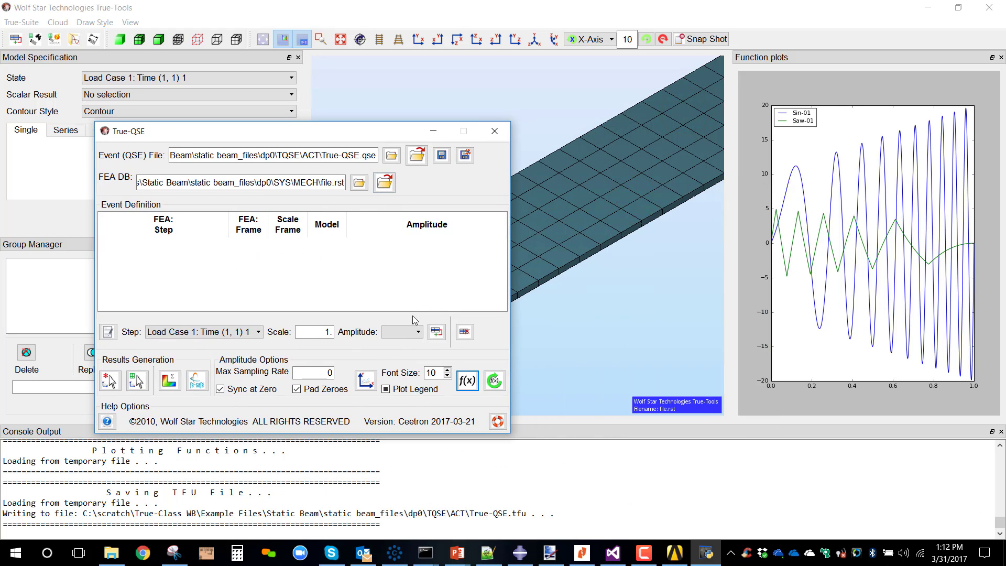
pyautogui.click(418, 333)
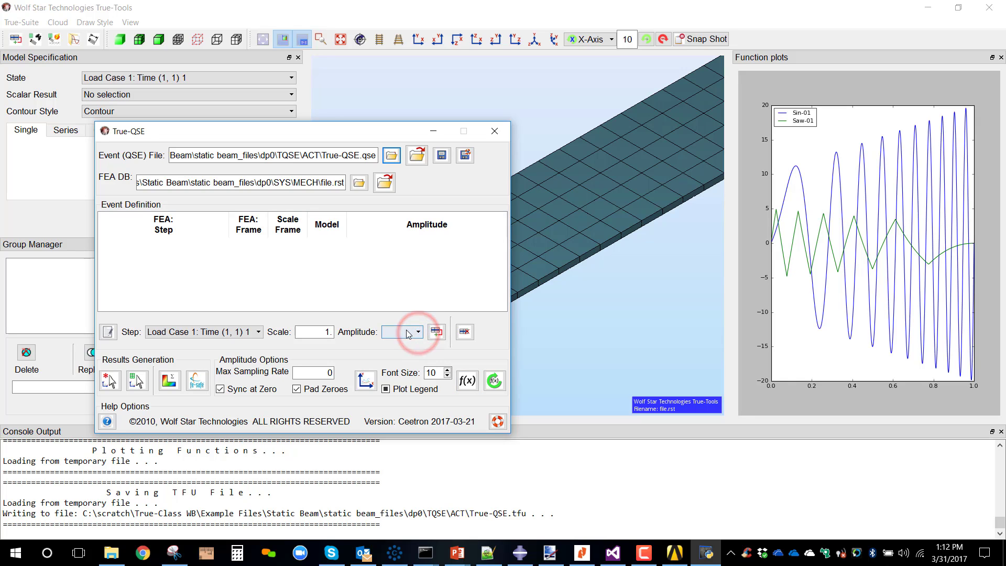
pyautogui.click(494, 381)
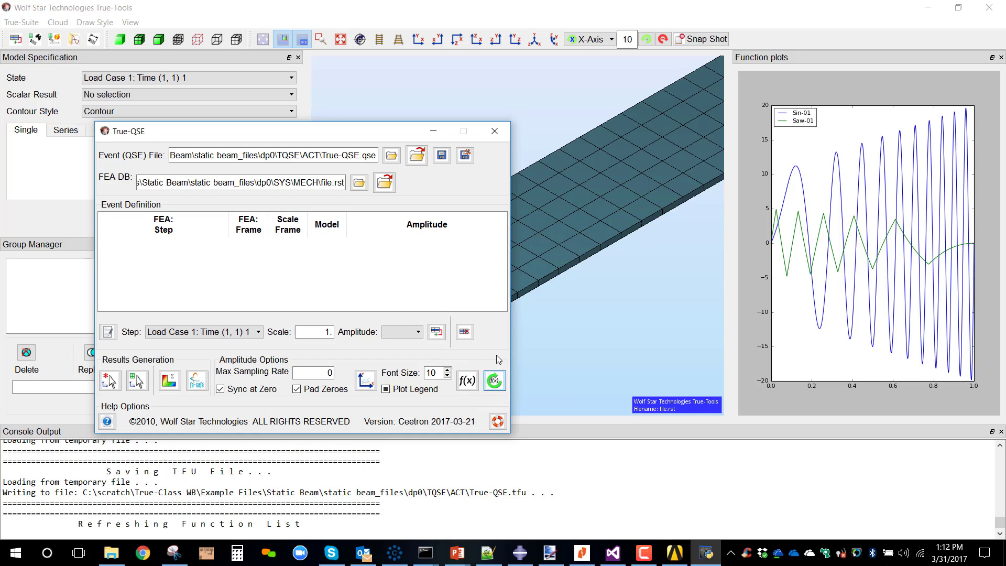
pyautogui.click(419, 333)
pyautogui.click(447, 290)
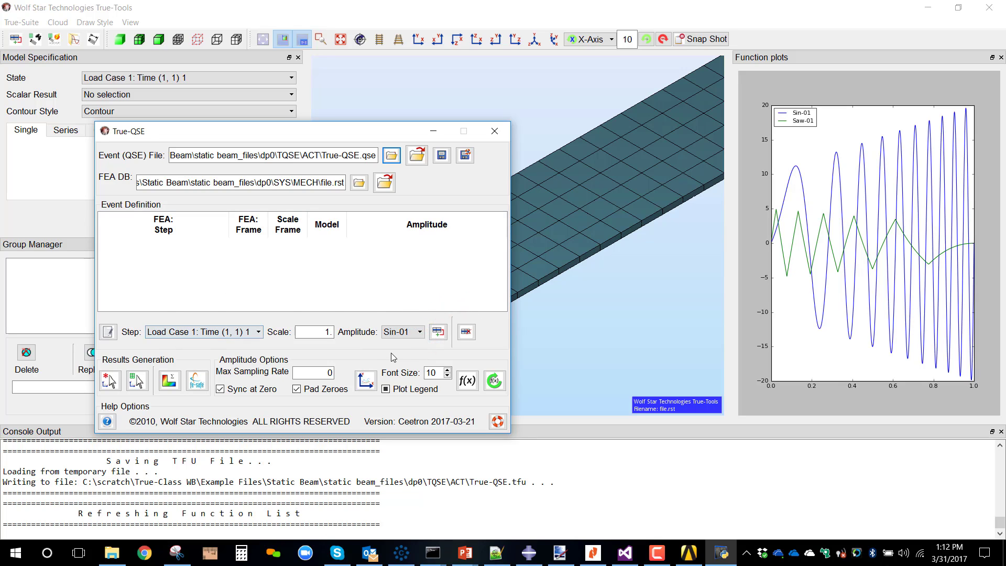
pyautogui.click(438, 332)
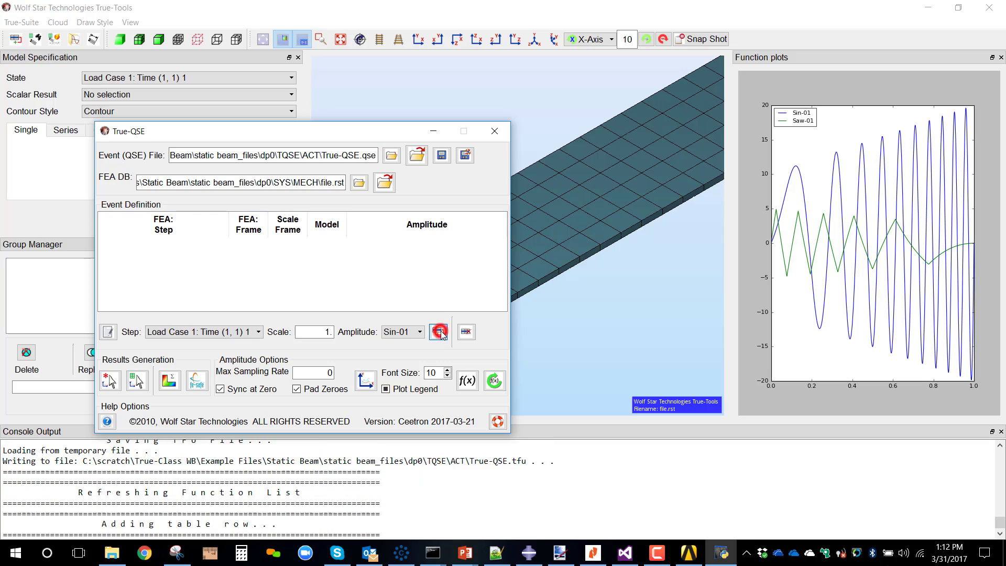
# Add Load Case 2 with scale 1 and amplitude Saw-01 to the event definition.
pyautogui.click(224, 332)
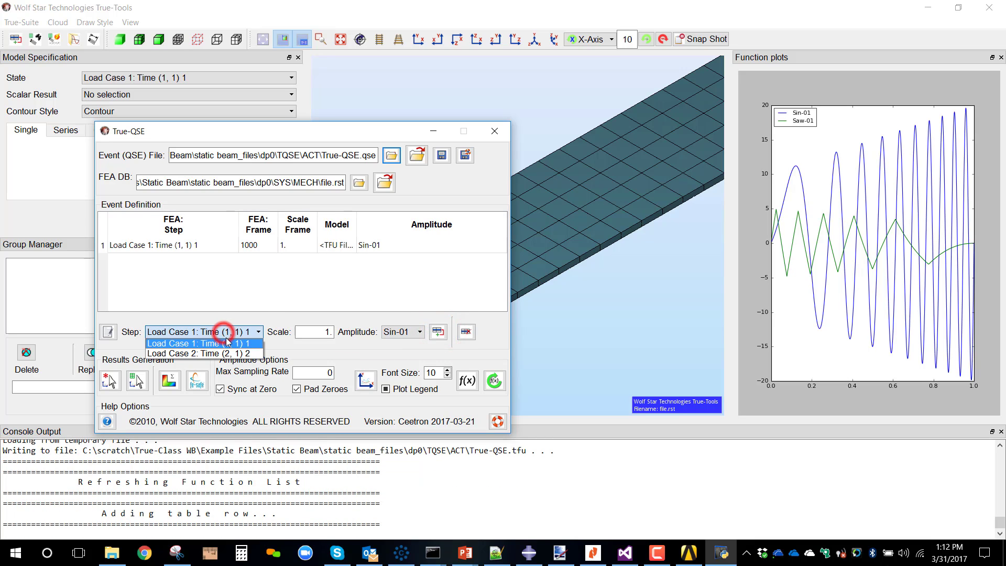
pyautogui.click(228, 353)
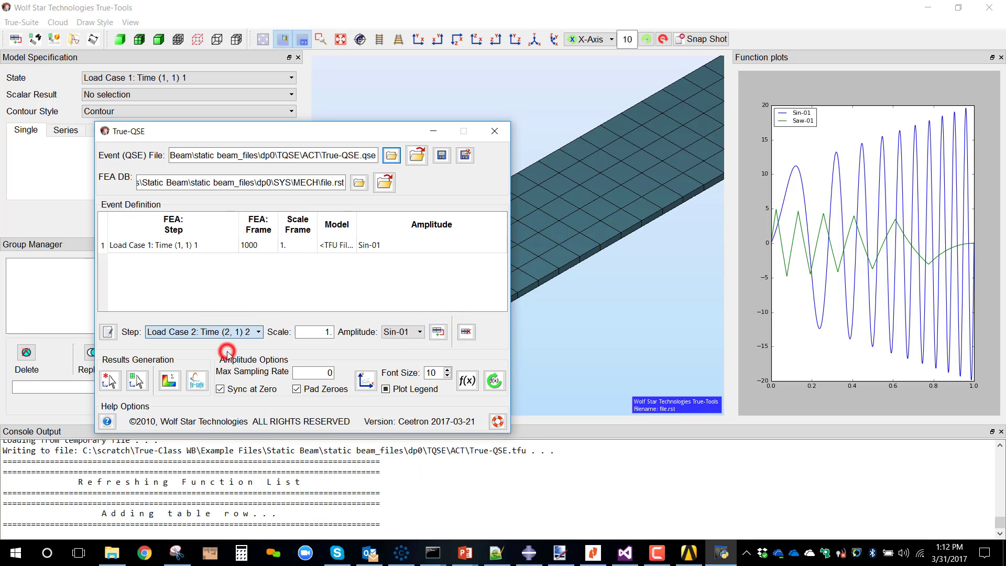
pyautogui.click(402, 333)
pyautogui.click(398, 353)
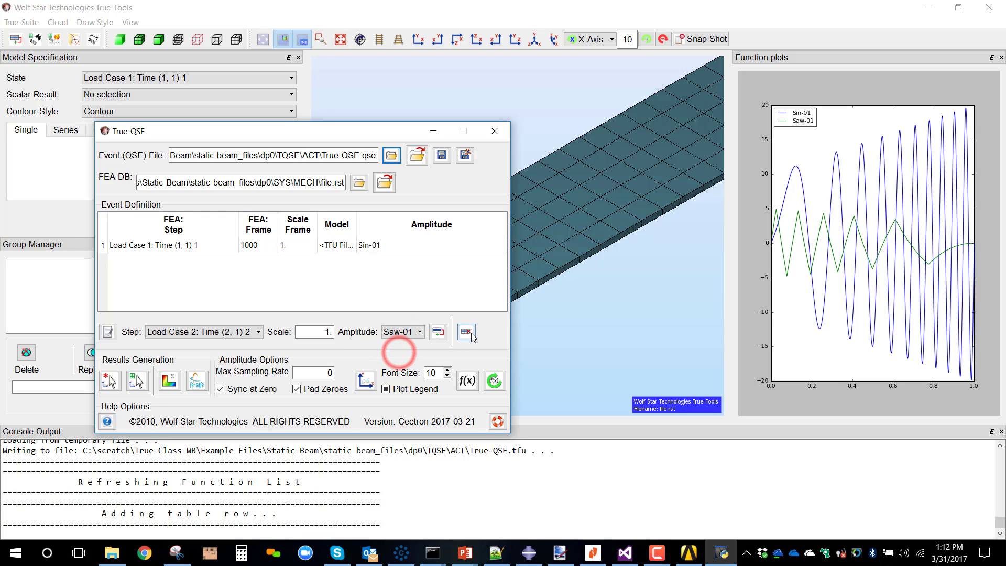
pyautogui.click(440, 332)
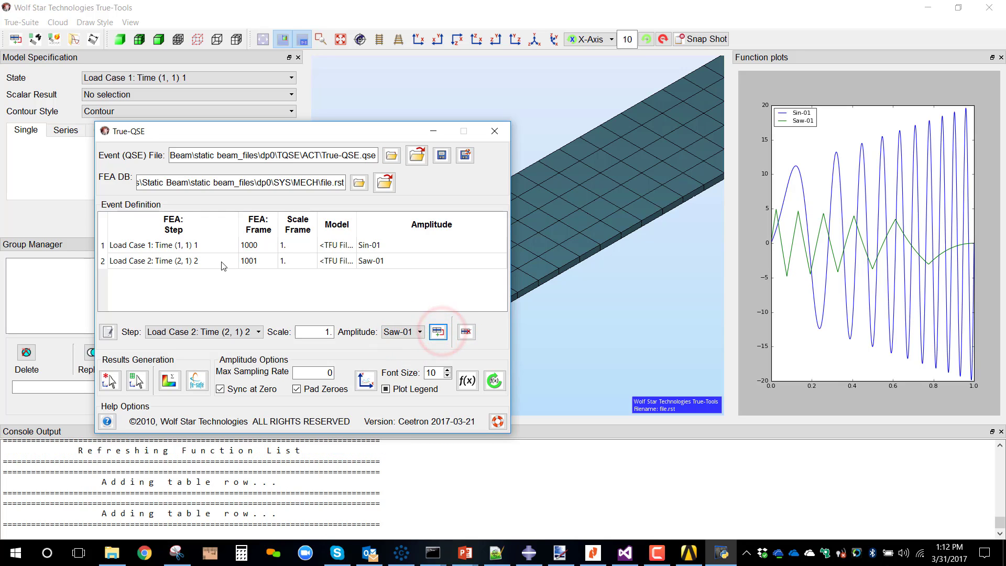
# Review the two load case rows and save the event definition to True-QSE.qse.
pyautogui.click(158, 246)
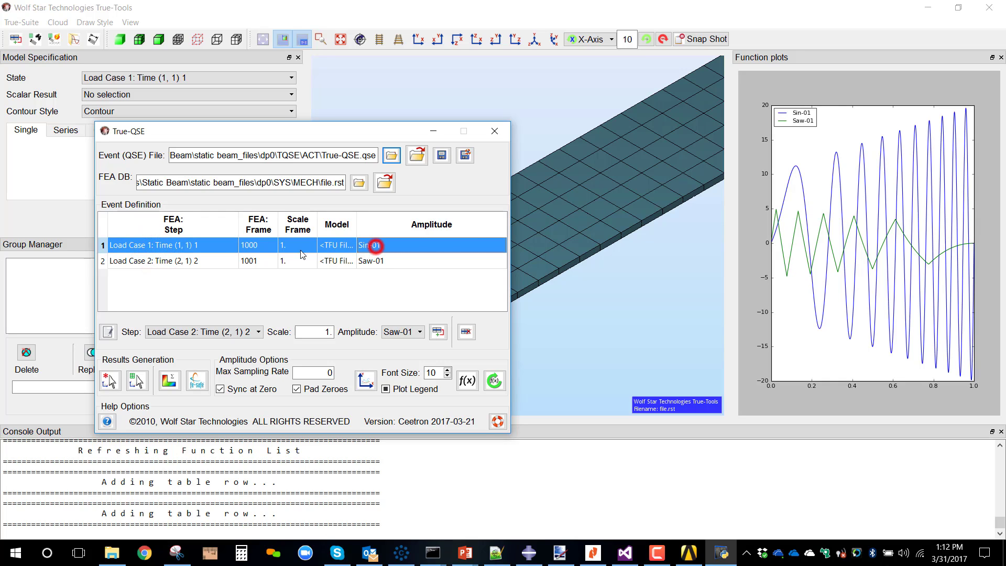
pyautogui.click(165, 262)
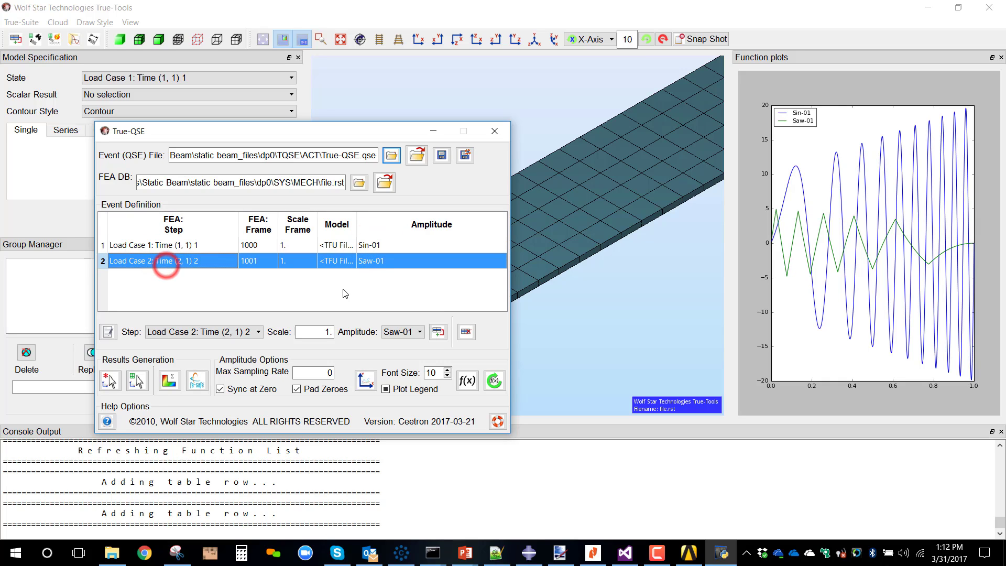
pyautogui.click(371, 262)
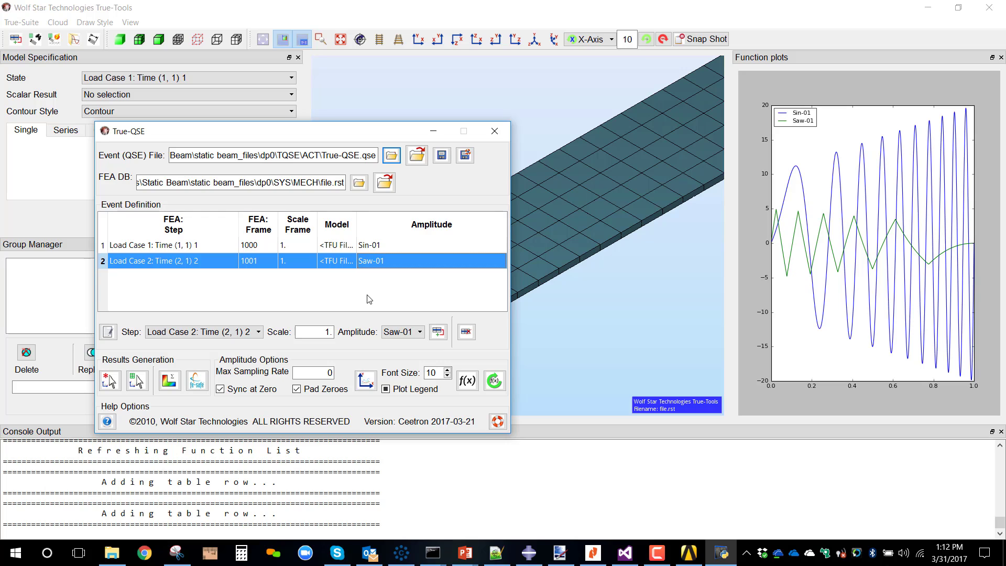
pyautogui.click(441, 156)
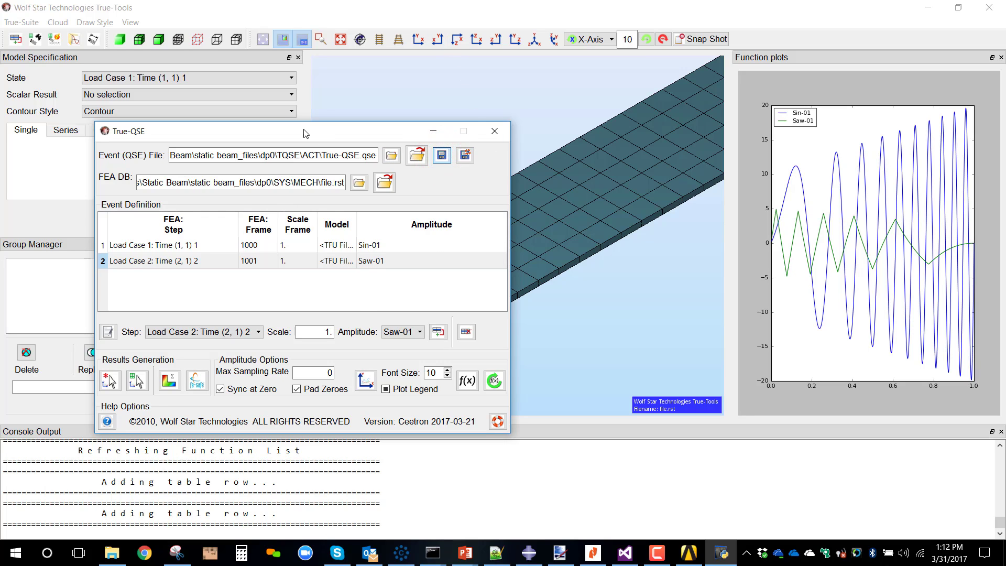
# Close the function plots and move the True-QSE window so that the beam model is largely uncovered.
pyautogui.moveTo(305, 133); pyautogui.dragTo(571, 109)
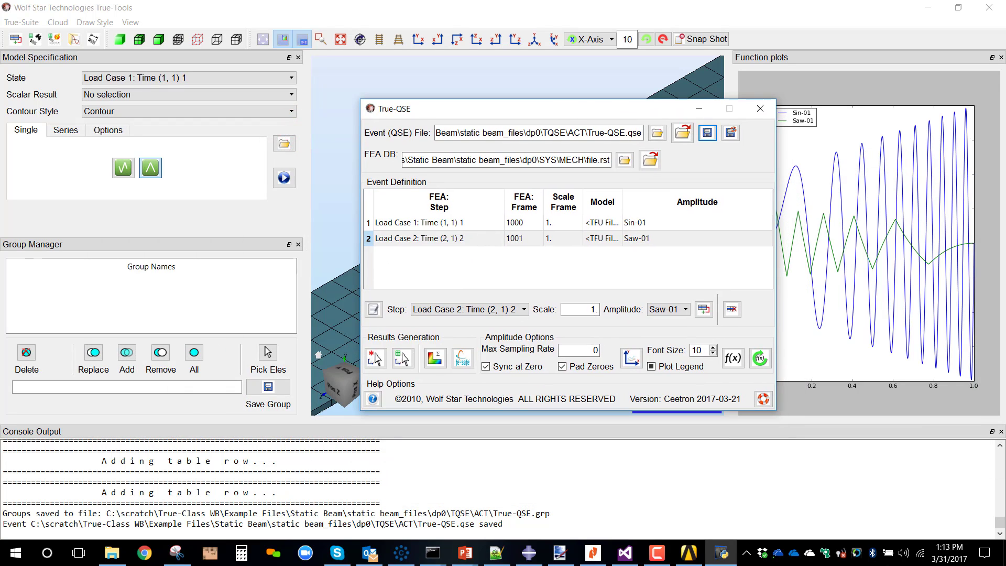
pyautogui.click(1000, 58)
pyautogui.moveTo(631, 109); pyautogui.dragTo(751, 242)
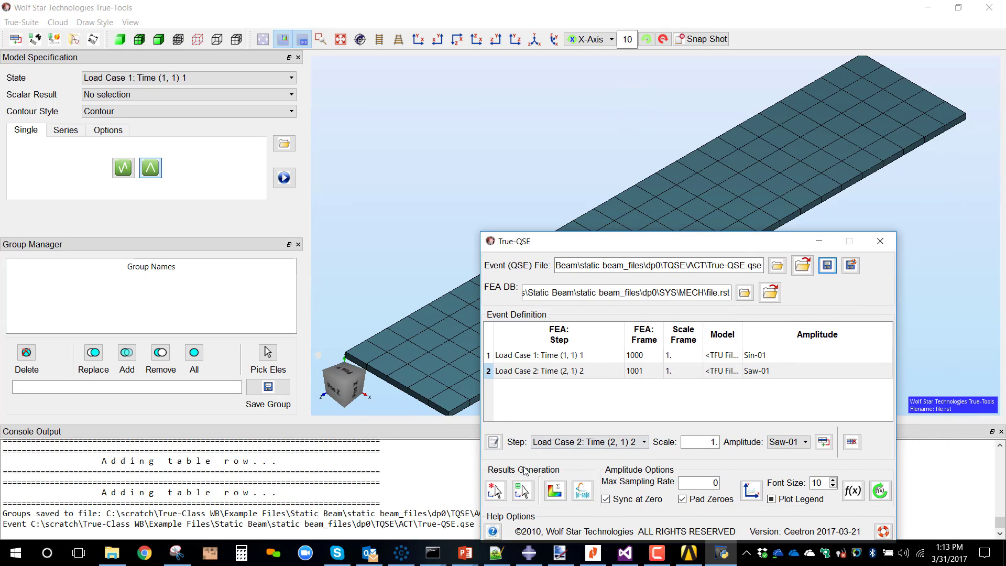
# Start a nodal functions request and pick three nodes spaced along the middle of the beam's top face near its far end.
pyautogui.click(496, 492)
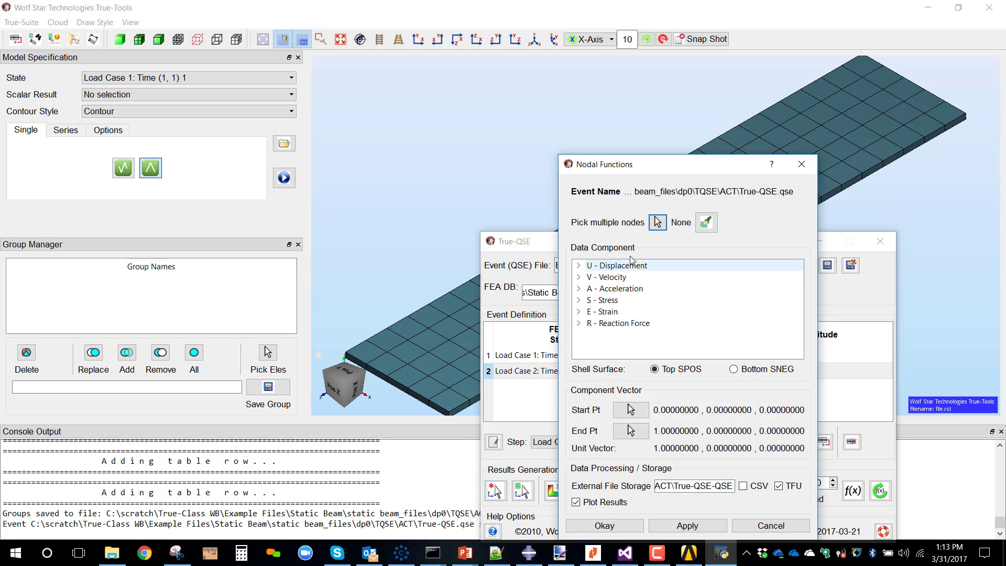
pyautogui.moveTo(697, 164); pyautogui.dragTo(278, 123)
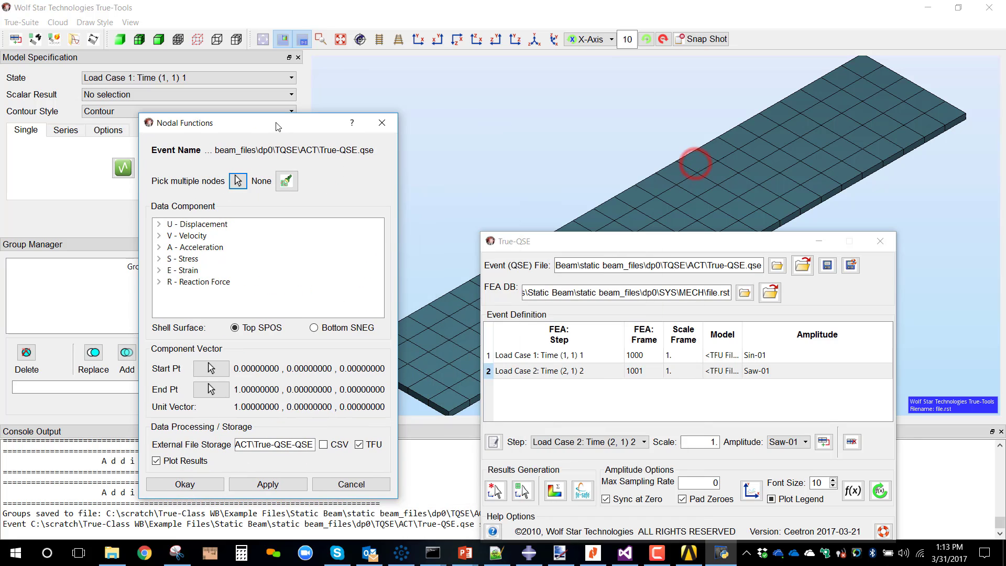
pyautogui.moveTo(609, 239); pyautogui.dragTo(595, 302)
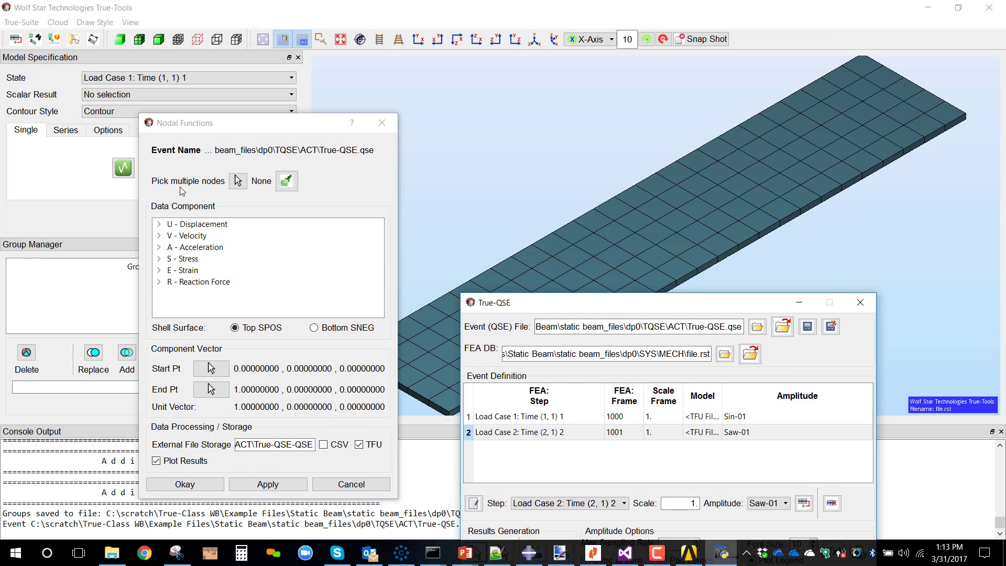
pyautogui.click(239, 182)
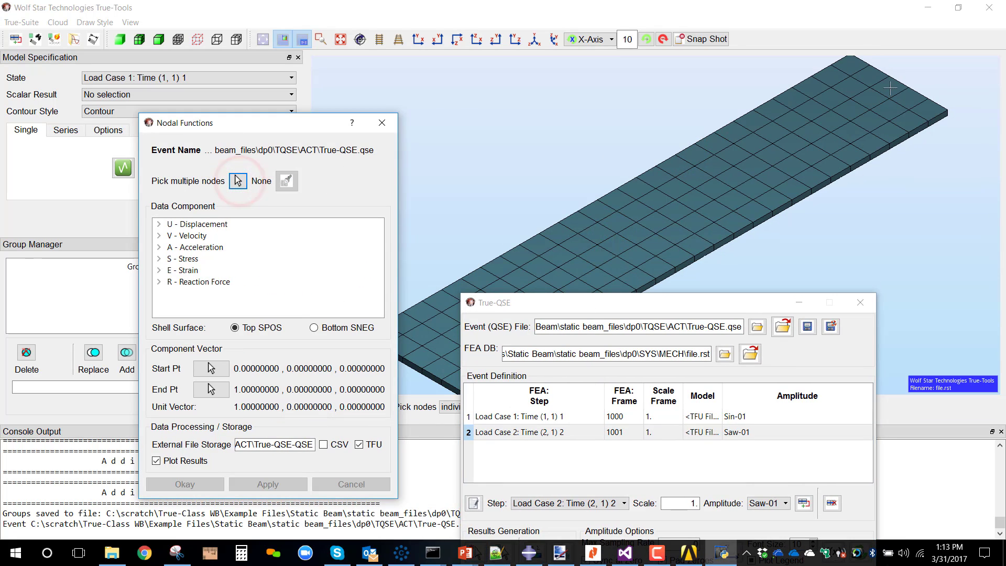
pyautogui.click(870, 88)
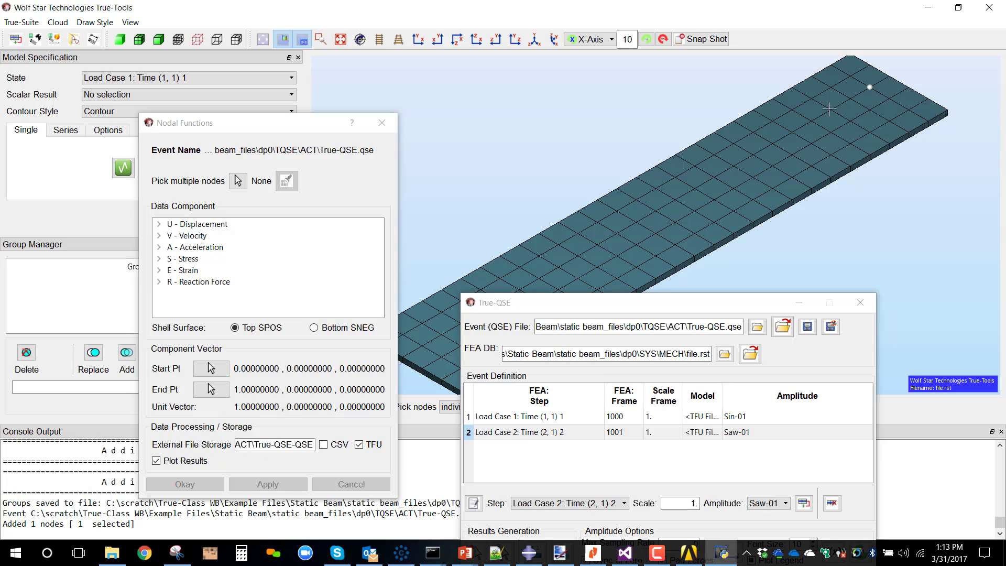
pyautogui.click(831, 111)
pyautogui.click(770, 147)
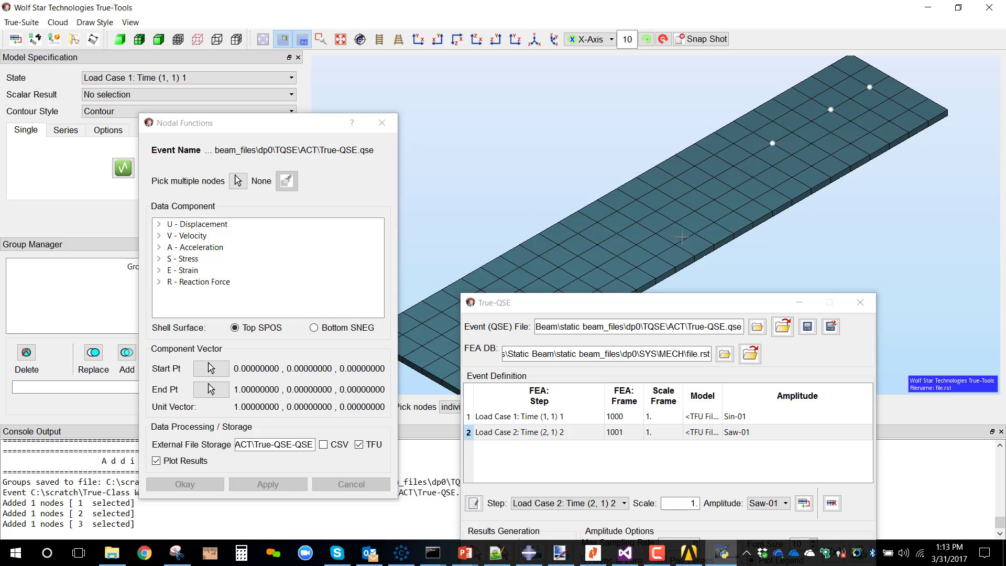
pyautogui.moveTo(241, 127); pyautogui.dragTo(115, 97)
pyautogui.click(359, 406)
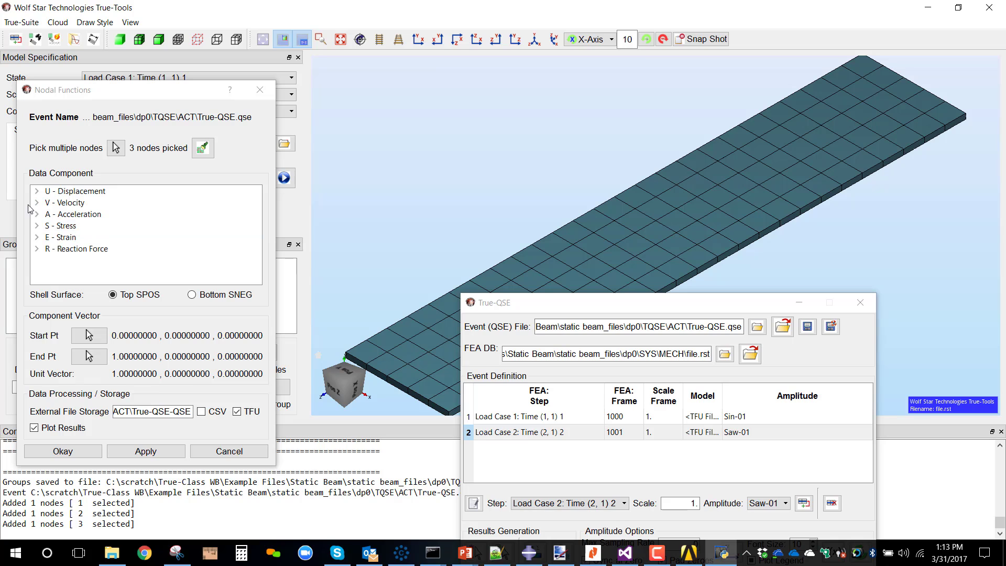
# Generate and plot the U2 - Global Y displacement histories for the three picked nodes.
pyautogui.click(37, 190)
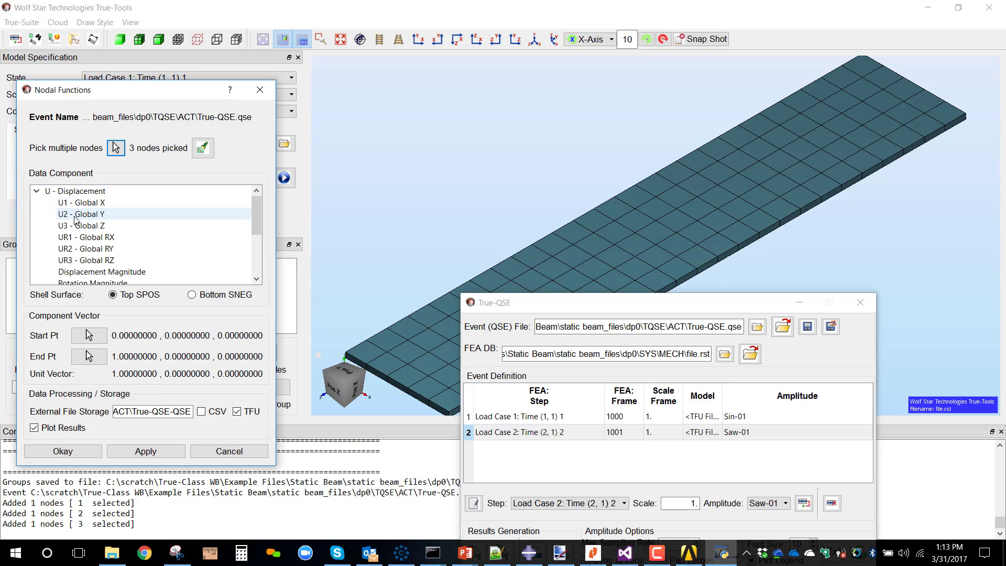
pyautogui.click(151, 215)
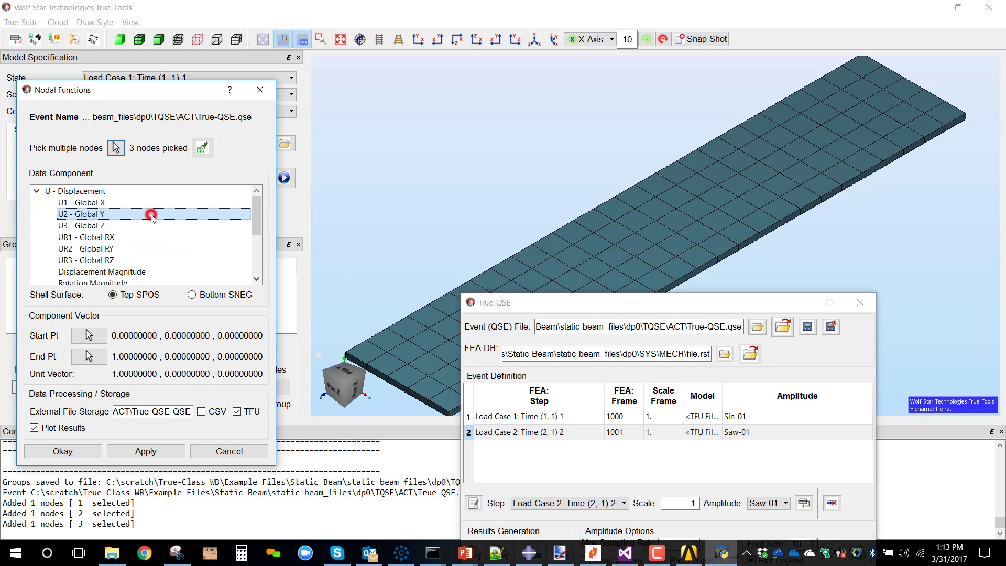
pyautogui.click(150, 457)
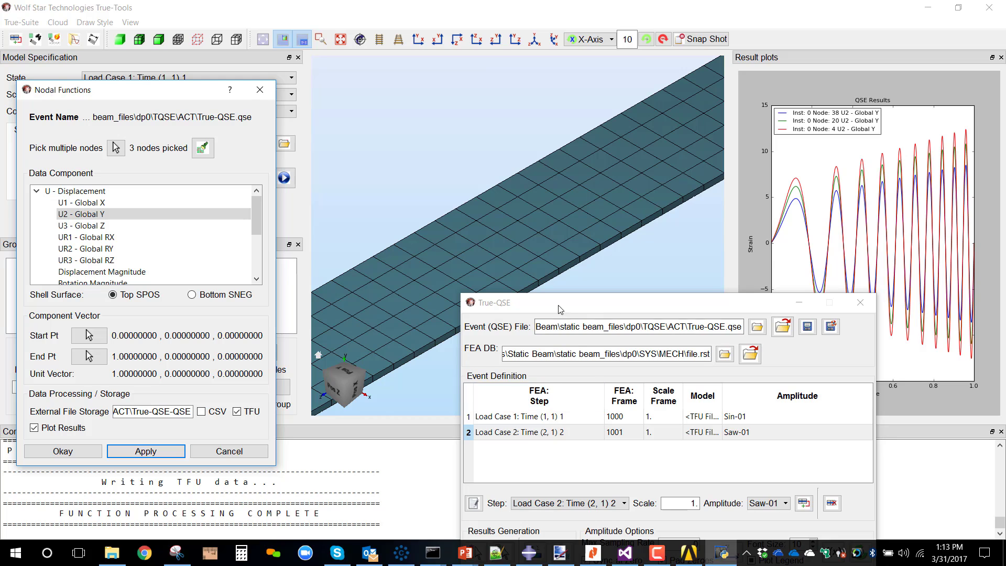
# Move the True-QSE window clear of the result plot and widen the plot area.
pyautogui.moveTo(560, 309); pyautogui.dragTo(499, 406)
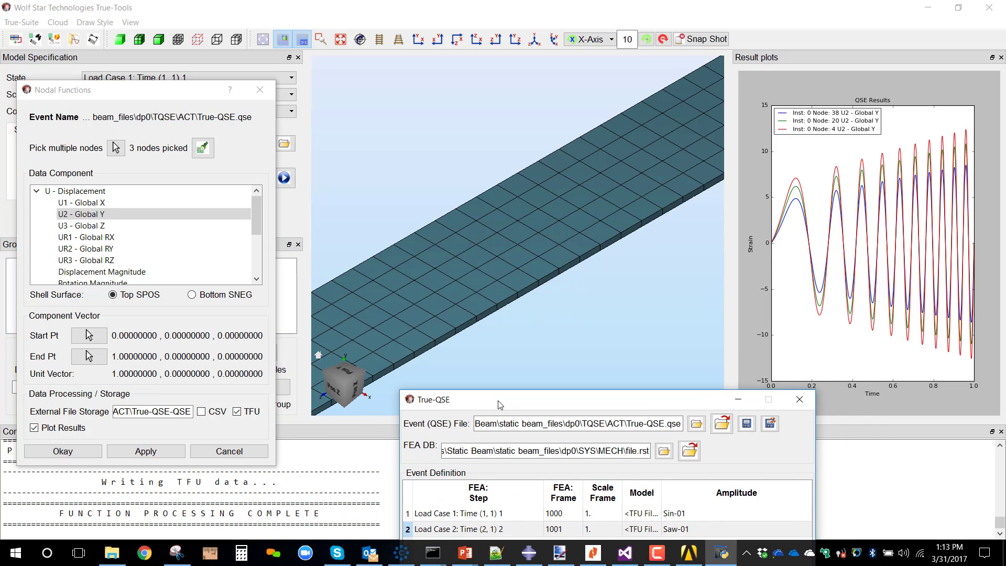
pyautogui.click(731, 268)
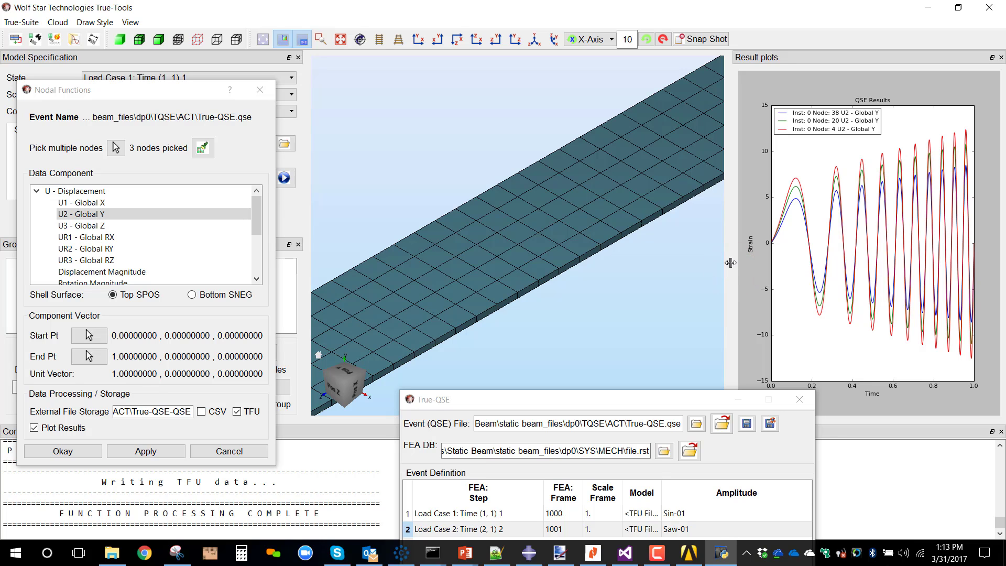
pyautogui.moveTo(730, 259); pyautogui.dragTo(666, 263)
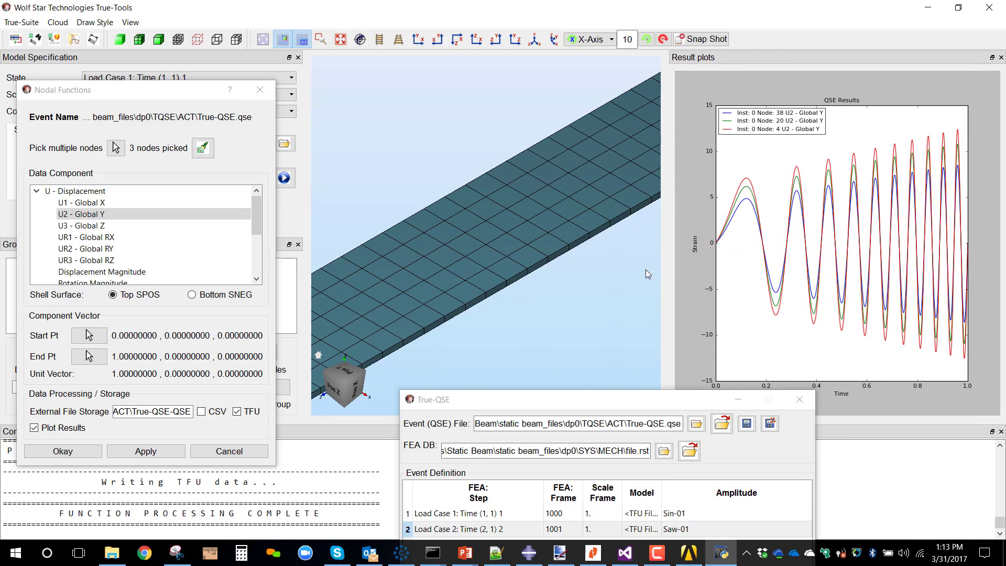
# Replace U2 with U1 - Global X as the data component and plot its histories for the picked nodes.
pyautogui.keyDown('ctrl'); pyautogui.click(90, 202); pyautogui.keyUp('ctrl')
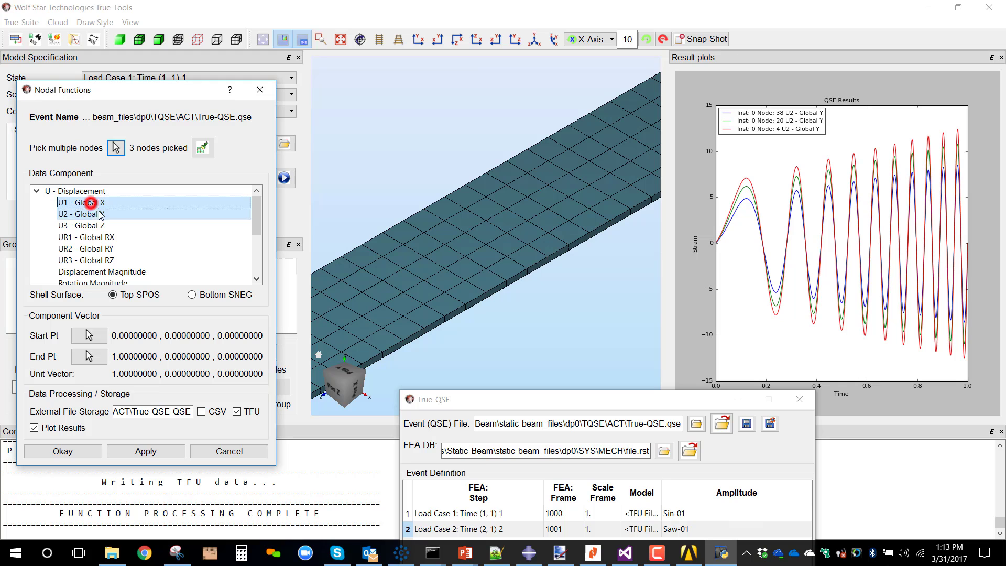
pyautogui.keyDown('ctrl'); pyautogui.click(88, 214); pyautogui.keyUp('ctrl')
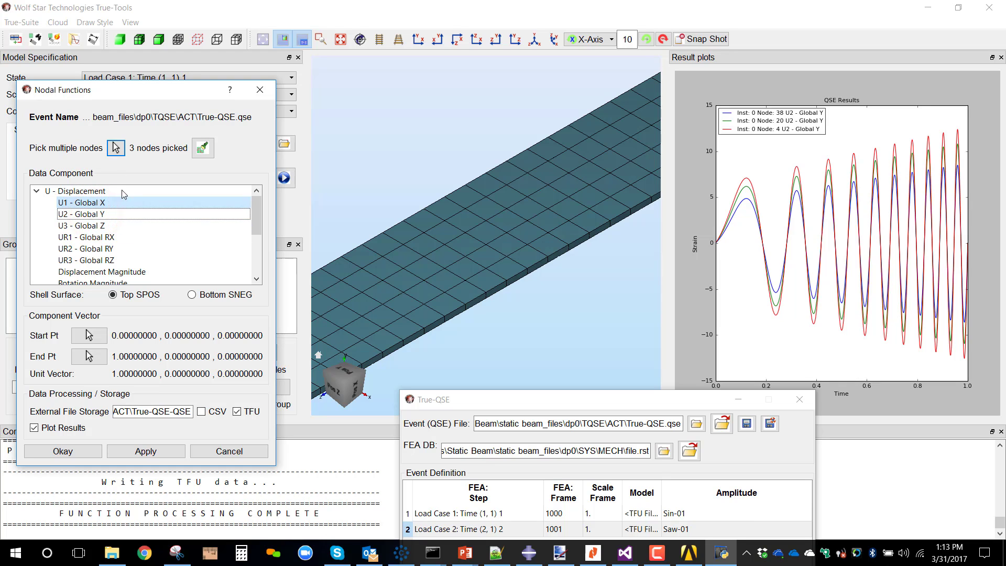
pyautogui.click(131, 455)
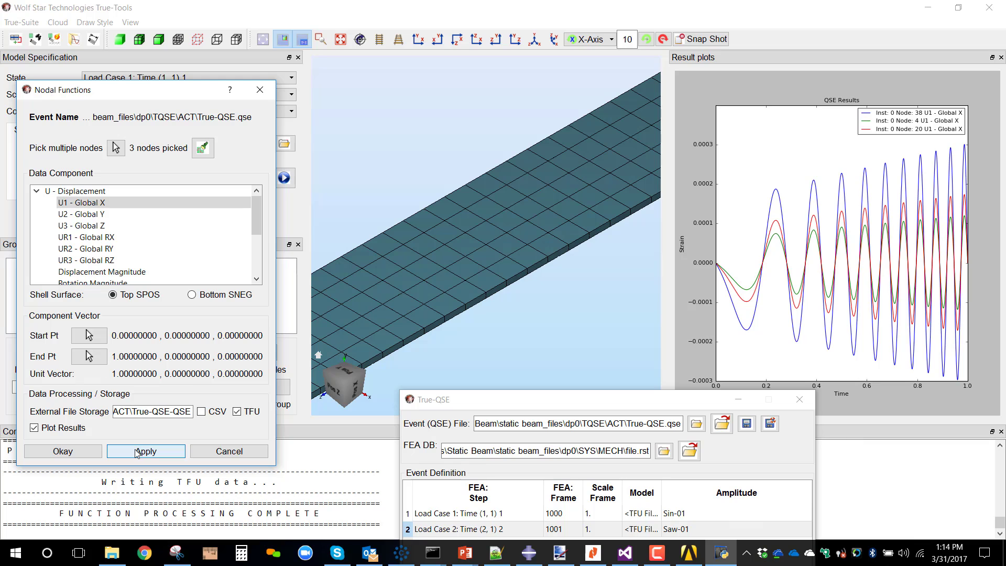
# Make U3 - Global Z the only selected data component and plot its histories for the picked nodes.
pyautogui.keyDown('ctrl'); pyautogui.click(97, 226); pyautogui.keyUp('ctrl')
pyautogui.keyDown('ctrl'); pyautogui.click(97, 194); pyautogui.keyUp('ctrl')
pyautogui.keyDown('ctrl'); pyautogui.click(98, 203); pyautogui.keyUp('ctrl')
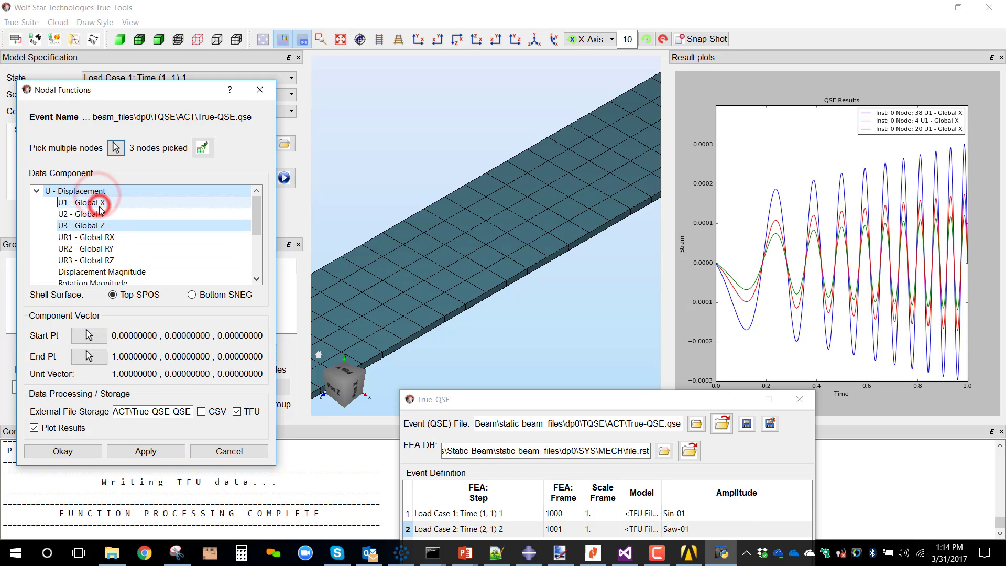
pyautogui.click(146, 451)
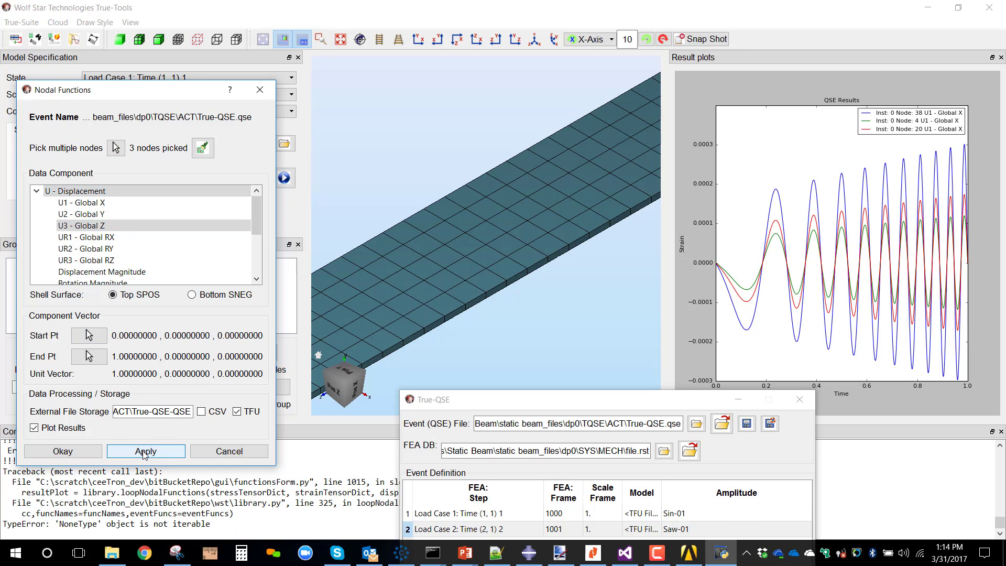
pyautogui.keyDown('ctrl'); pyautogui.click(116, 192); pyautogui.keyUp('ctrl')
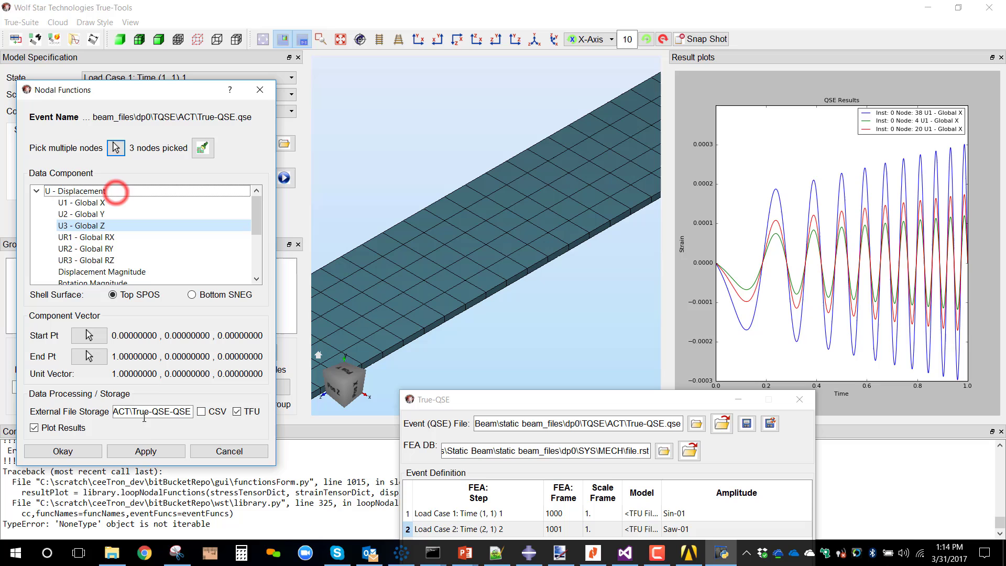
pyautogui.click(154, 454)
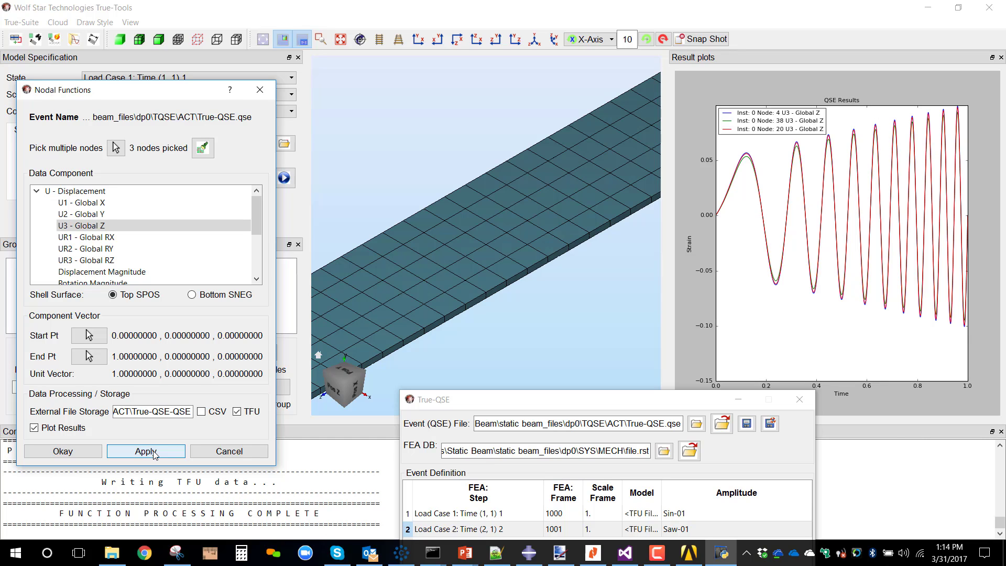
# Replace the displacement component with MISES - Von Mises Stress and plot the nodal stress histories.
pyautogui.click(138, 225)
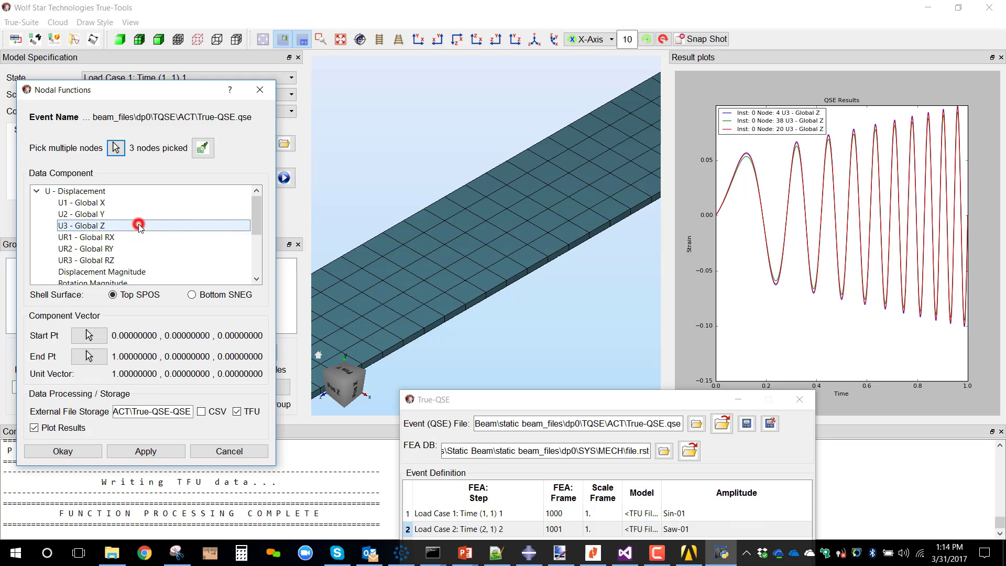
pyautogui.click(36, 190)
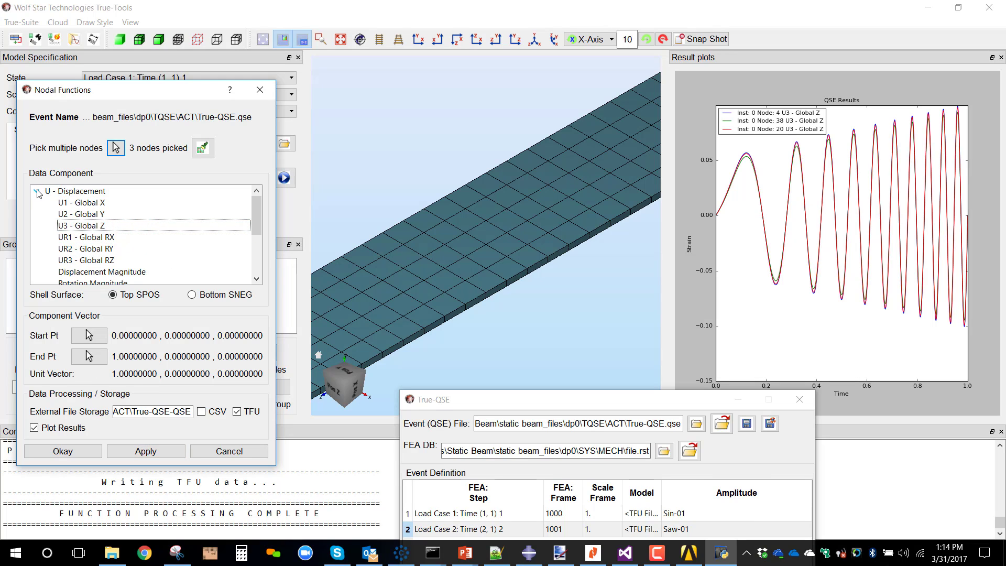
pyautogui.click(36, 225)
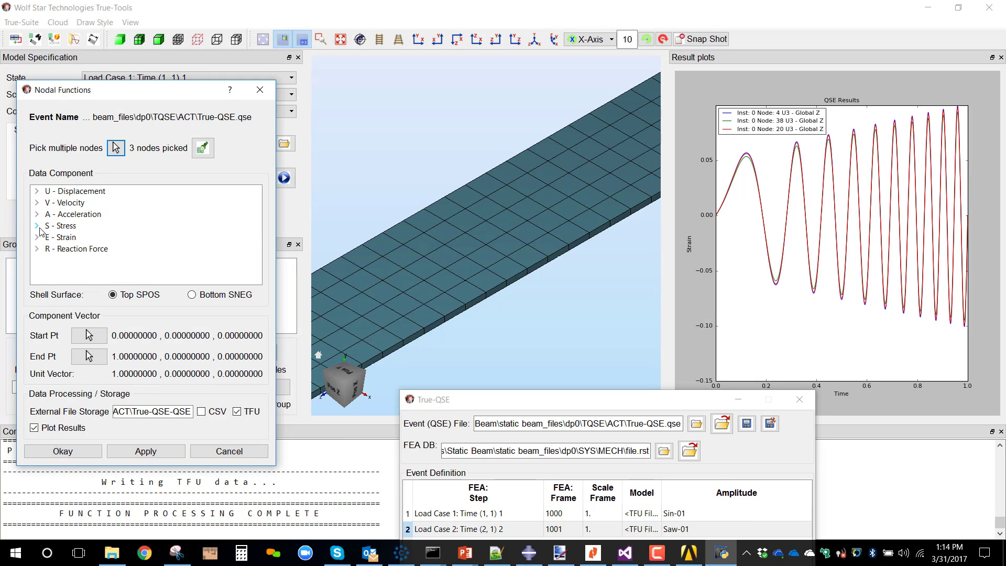
pyautogui.click(105, 235)
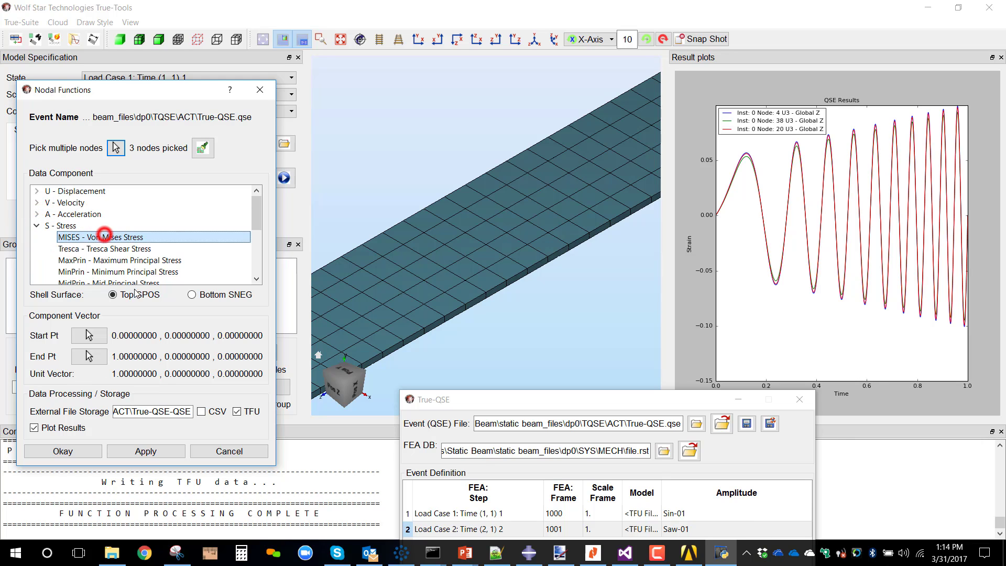
pyautogui.click(155, 453)
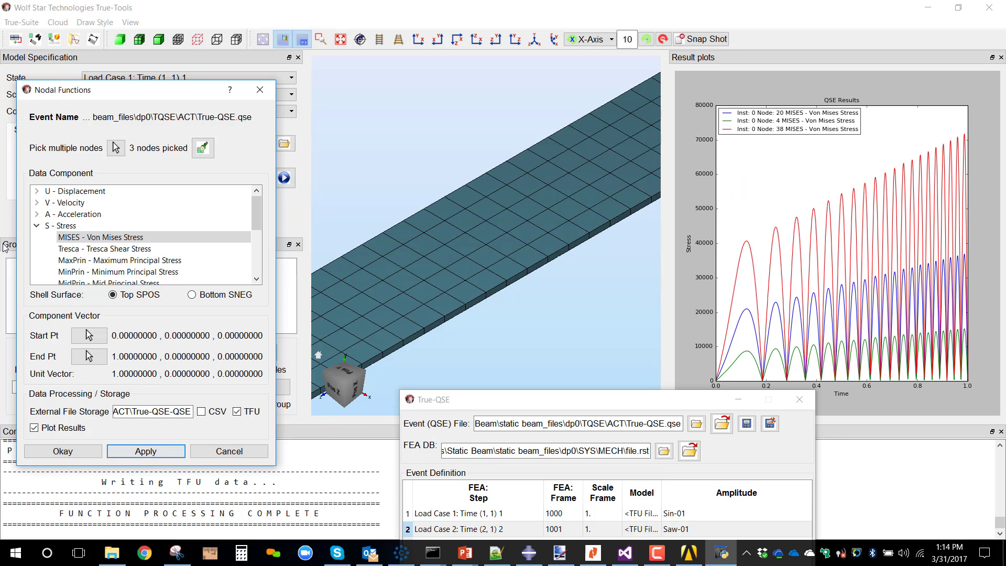
# Replace the stress component with MaxPrin - Maximum Principal Strain and plot the nodal strain histories.
pyautogui.click(84, 237)
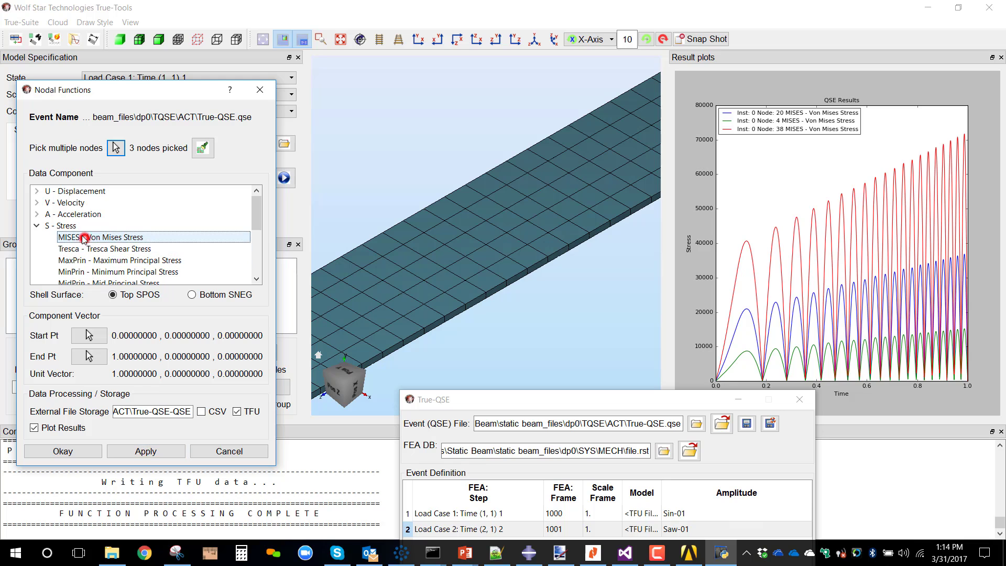
pyautogui.click(37, 225)
pyautogui.click(36, 237)
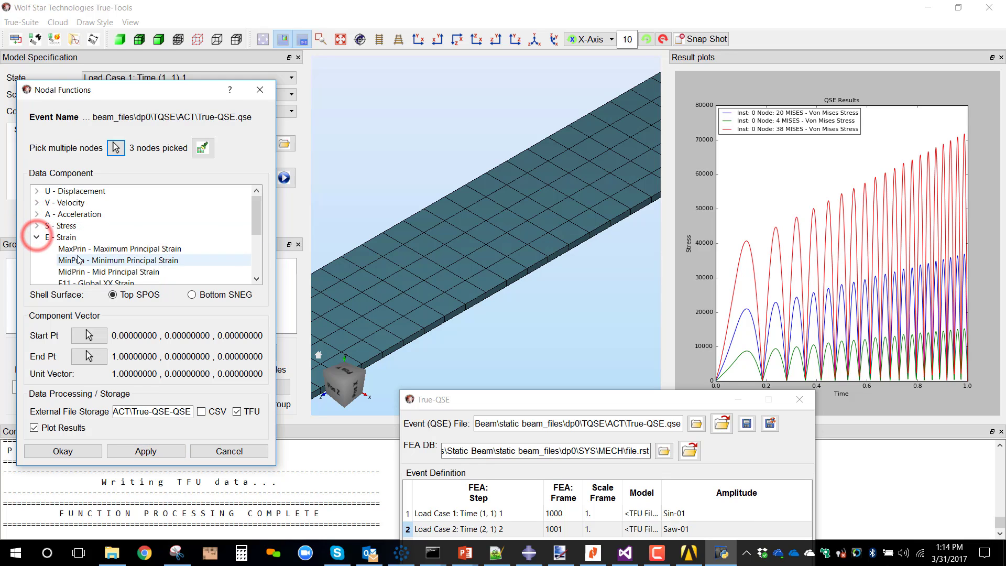
pyautogui.click(92, 249)
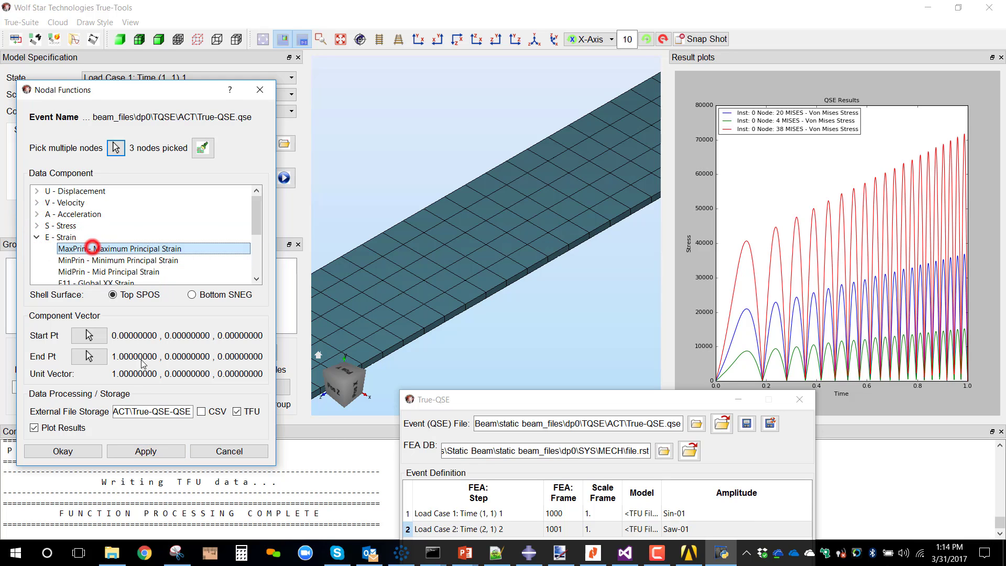
pyautogui.click(157, 455)
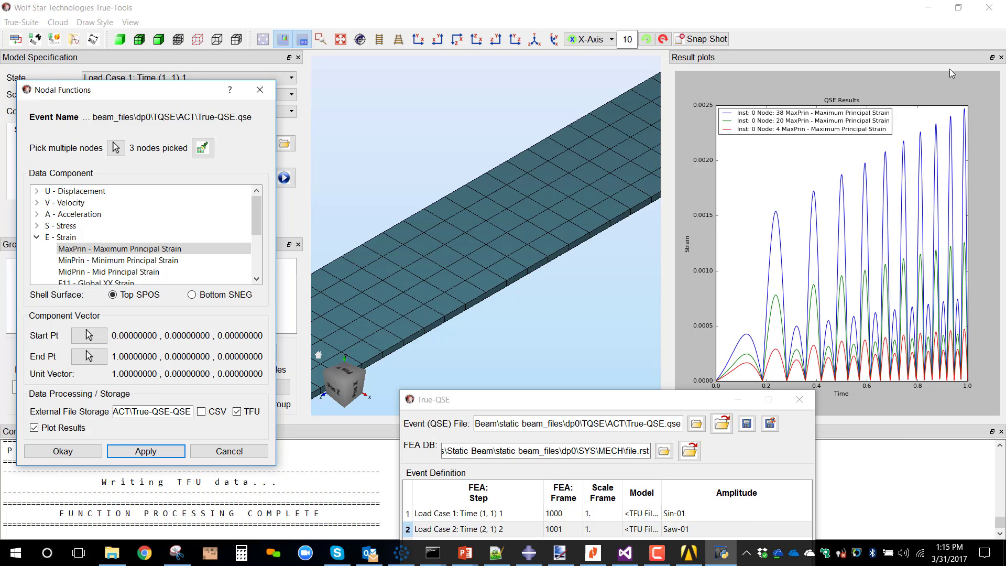
# Close the result plot and define a component vector on the beam's top face from node (1.2, 0.1, 6.8) to node (0.4, 0.1, 4.8).
pyautogui.click(1001, 57)
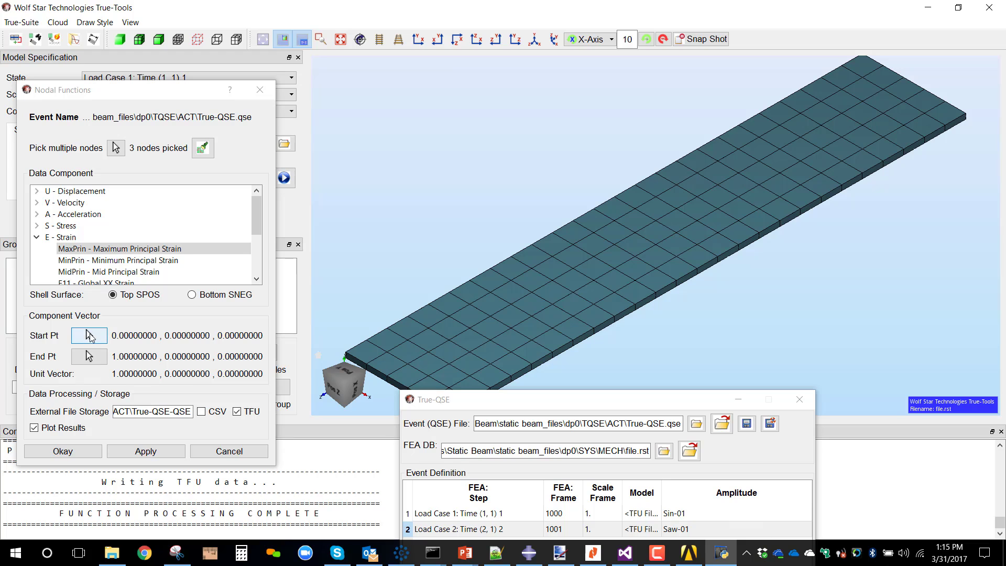
pyautogui.click(90, 335)
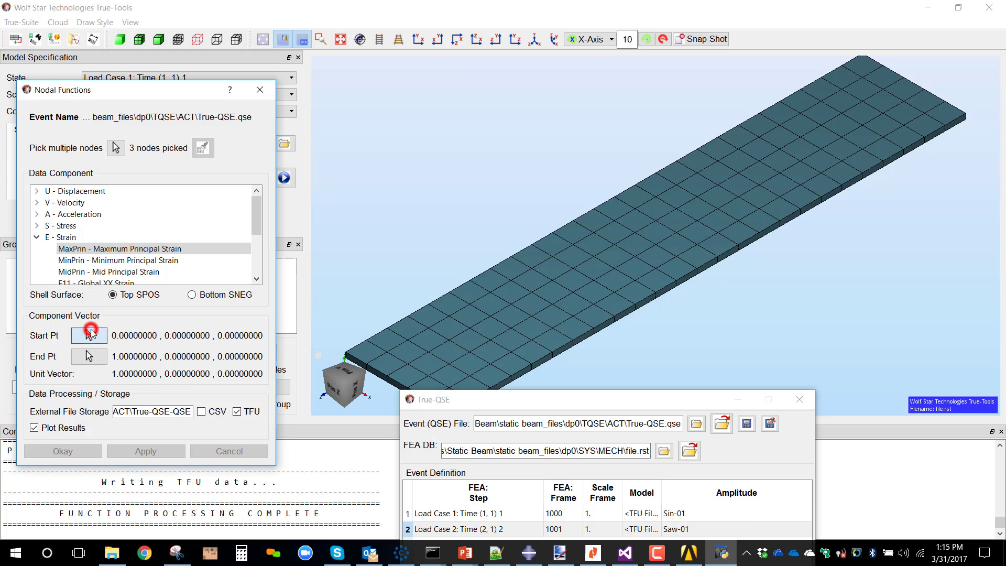
pyautogui.click(572, 292)
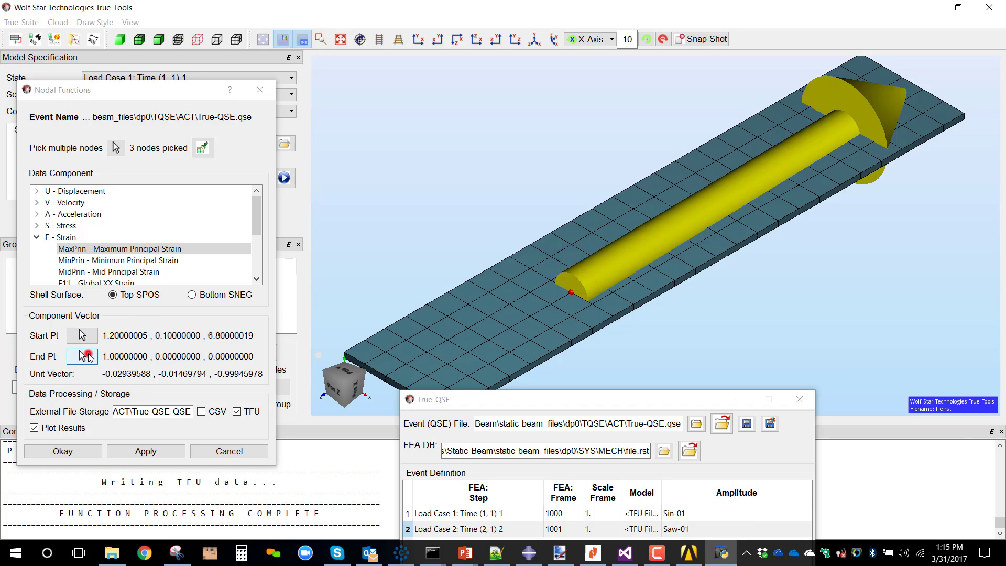
pyautogui.click(92, 354)
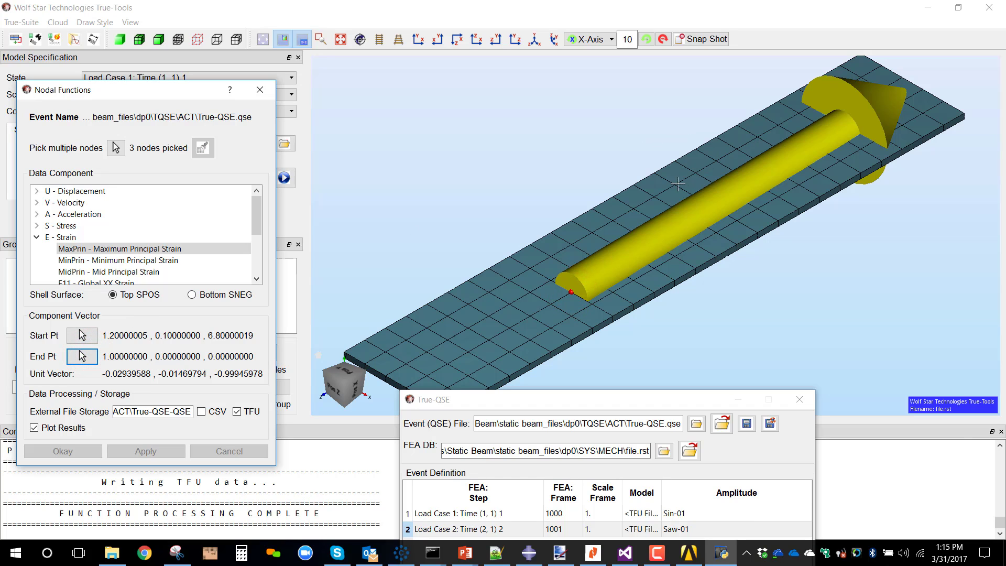
pyautogui.click(633, 210)
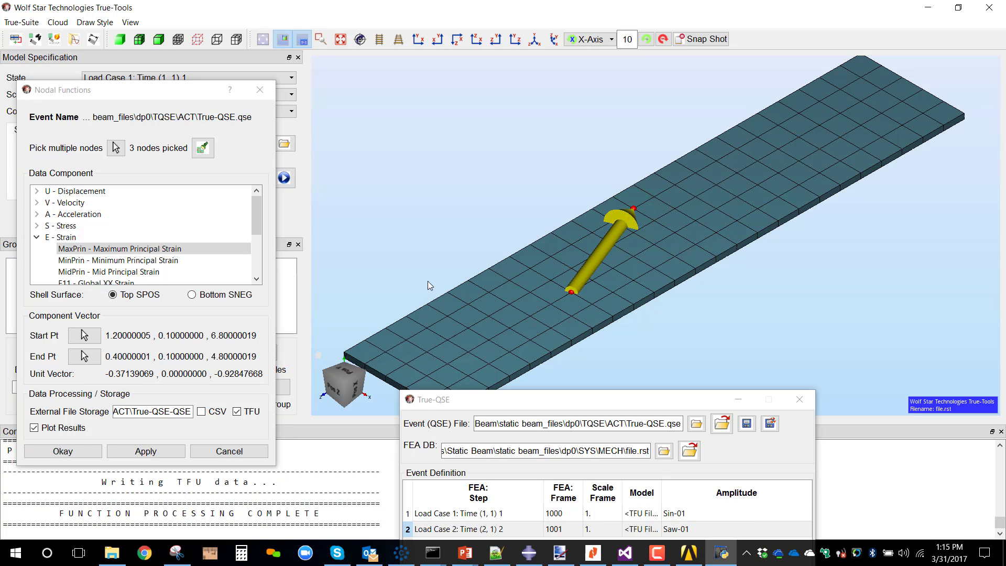
# Replace the maximum principal strain with Strain Along Vector and plot its histories for the picked nodes.
pyautogui.click(123, 250)
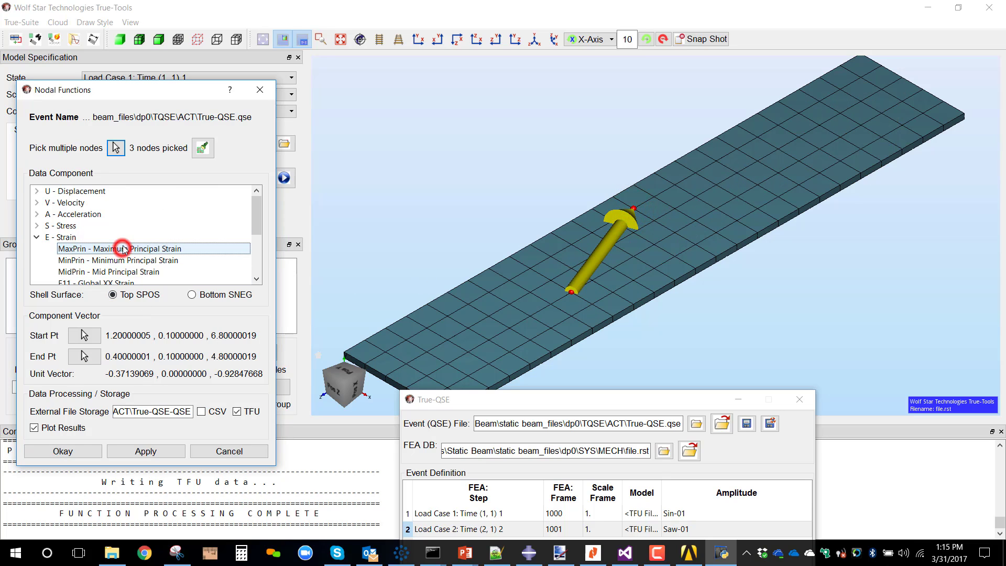
pyautogui.scroll(-3, 126, 251)
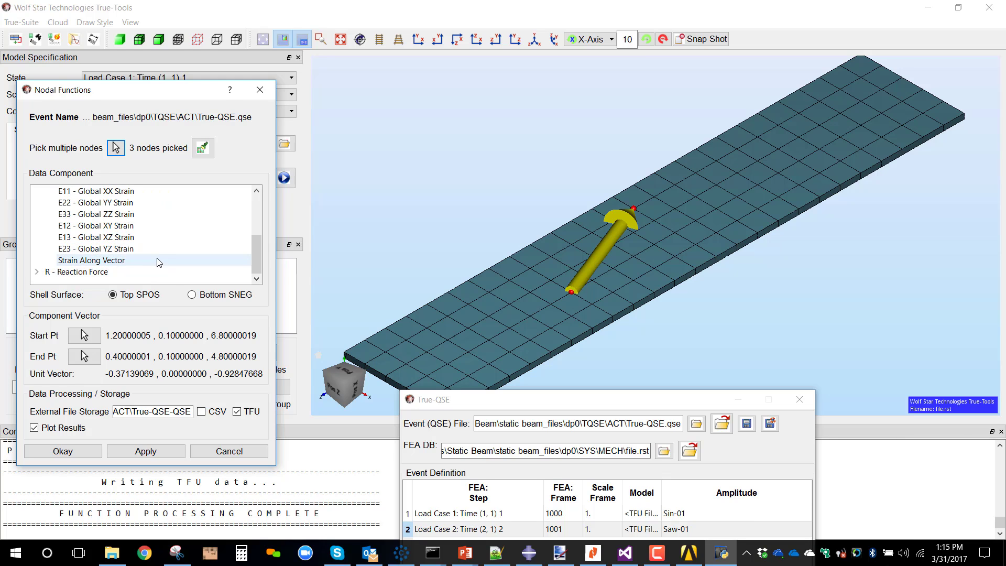
pyautogui.click(160, 261)
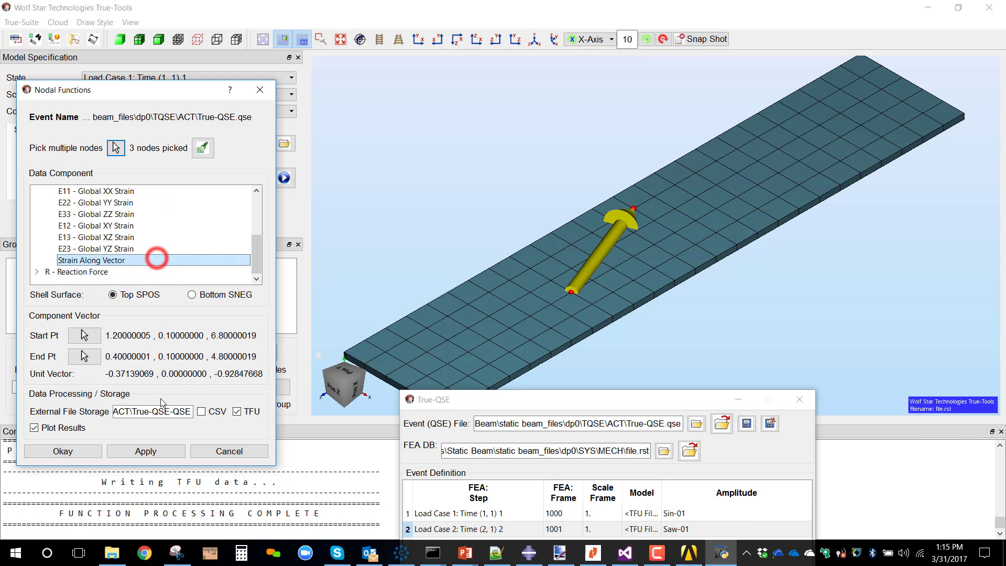
pyautogui.click(168, 452)
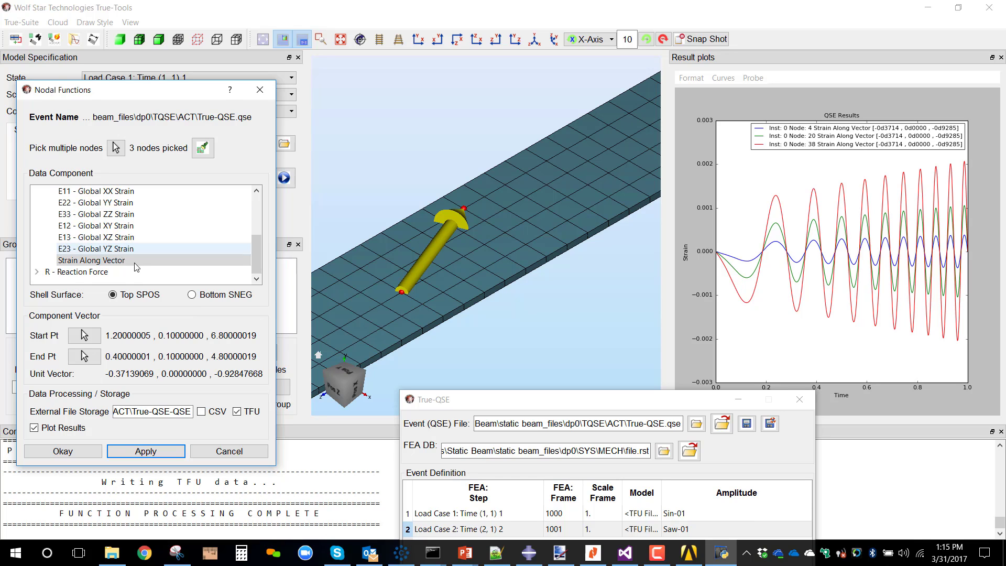
# Review the nodal data component categories, including the options available under displacement and strain.
pyautogui.scroll(3, 104, 241)
pyautogui.scroll(-3, 90, 235)
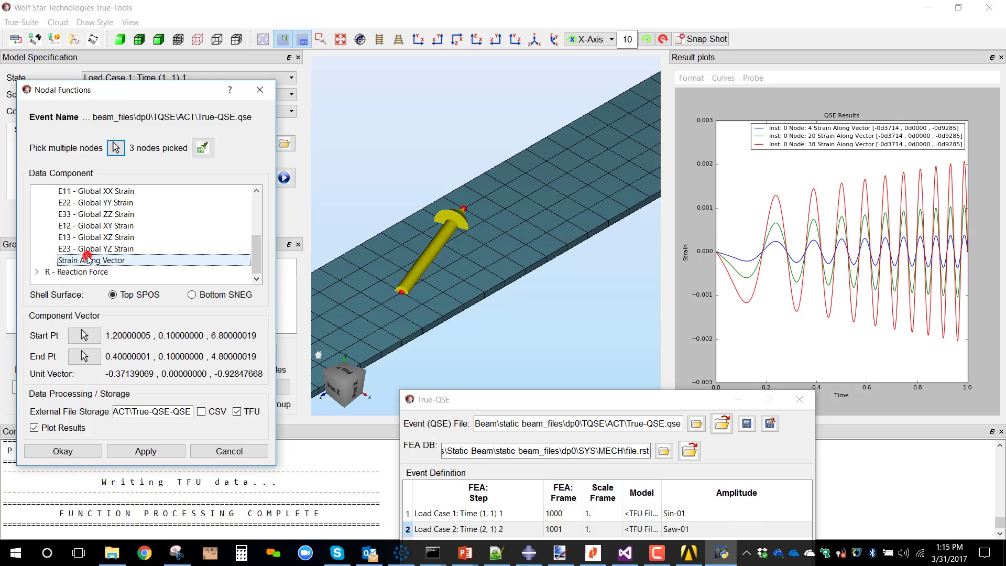
pyautogui.scroll(3, 131, 277)
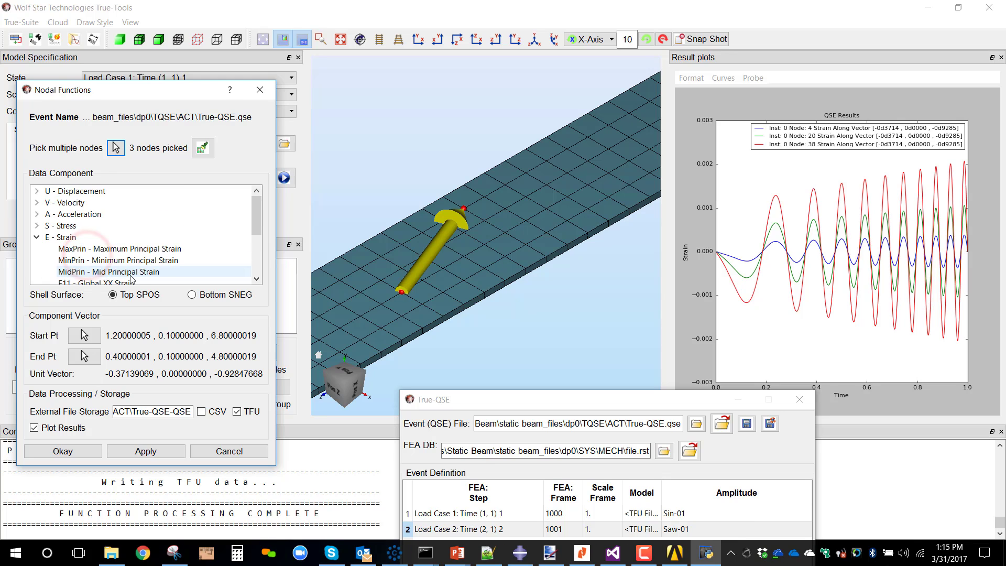
pyautogui.click(37, 237)
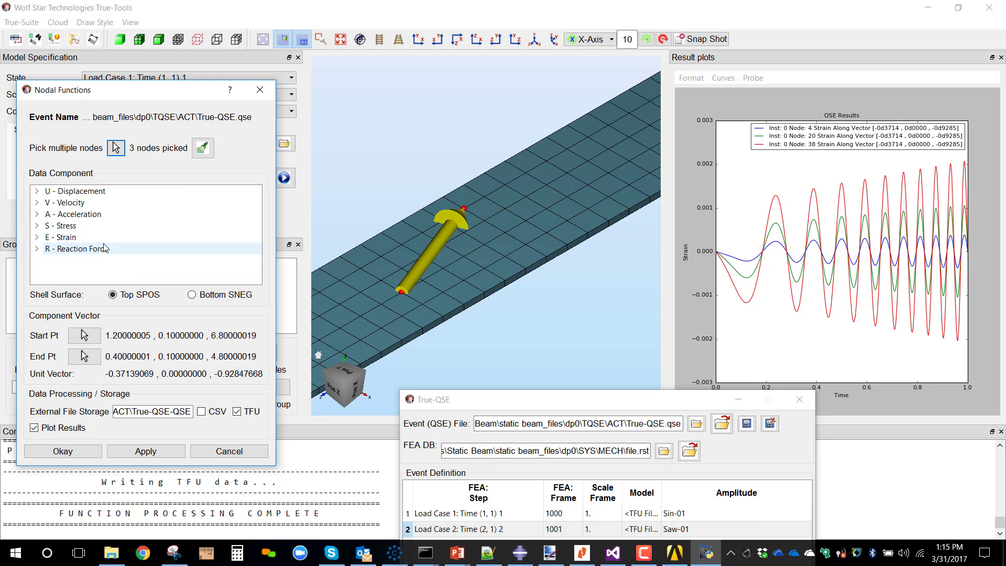
pyautogui.click(36, 190)
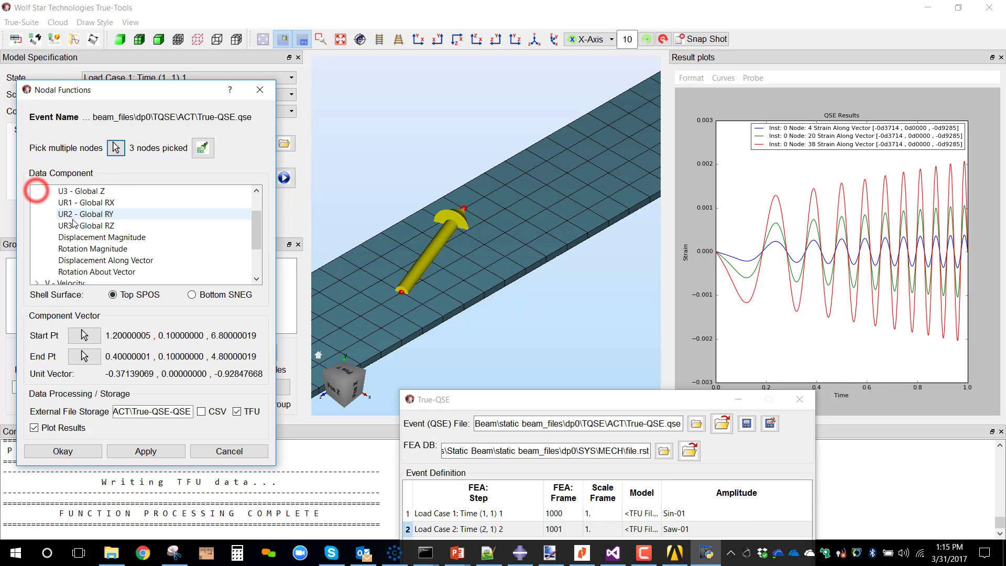
pyautogui.scroll(-3, 78, 209)
pyautogui.scroll(3, 97, 208)
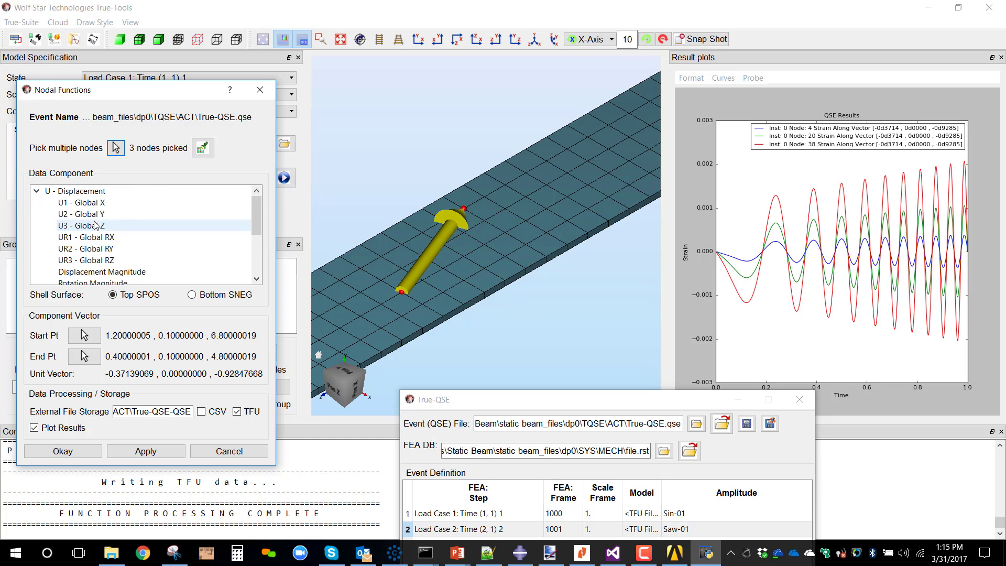
pyautogui.click(36, 191)
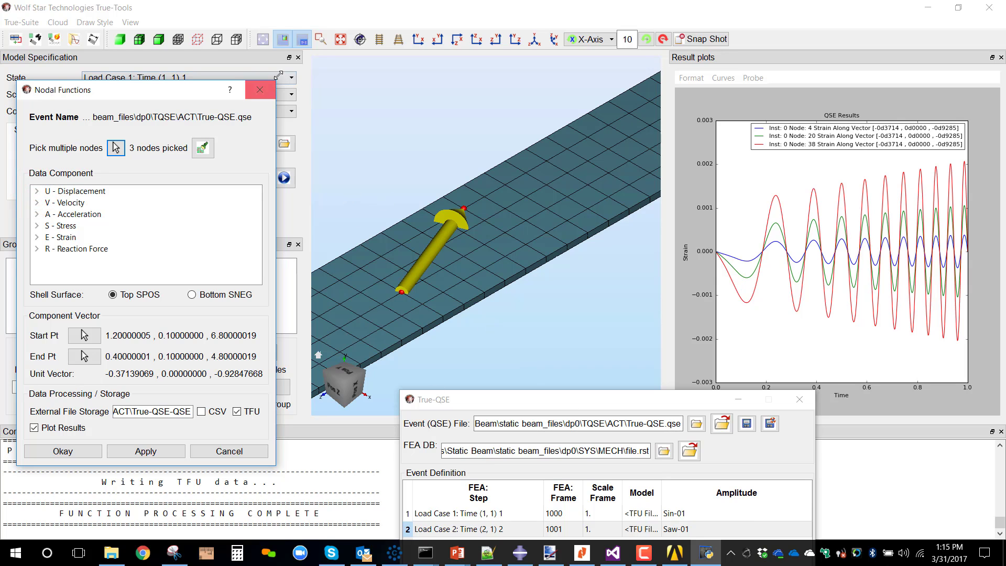
# Close the Nodal Functions dialog and save the True-QSE event file.
pyautogui.click(272, 93)
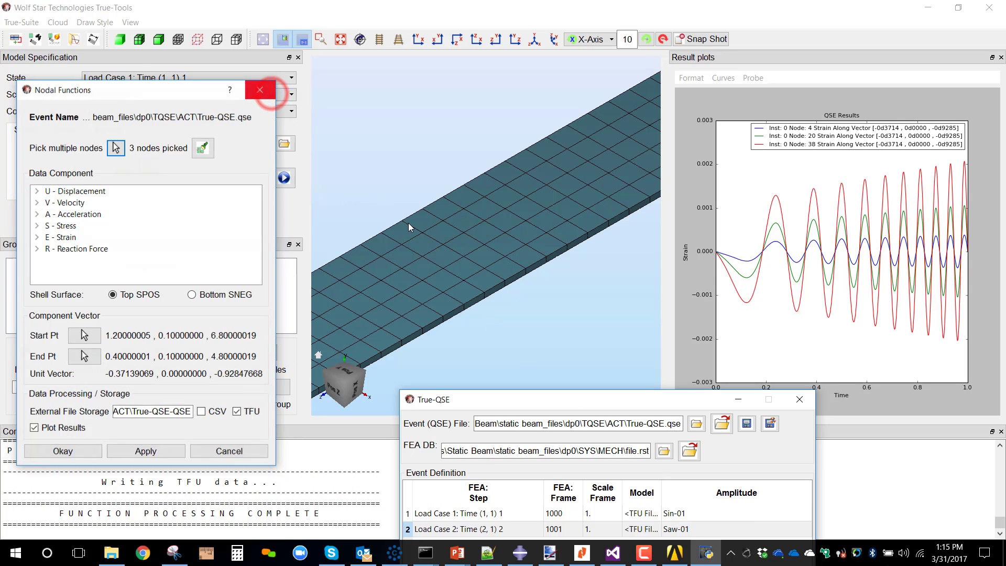
pyautogui.moveTo(517, 401); pyautogui.dragTo(370, 135)
pyautogui.click(598, 158)
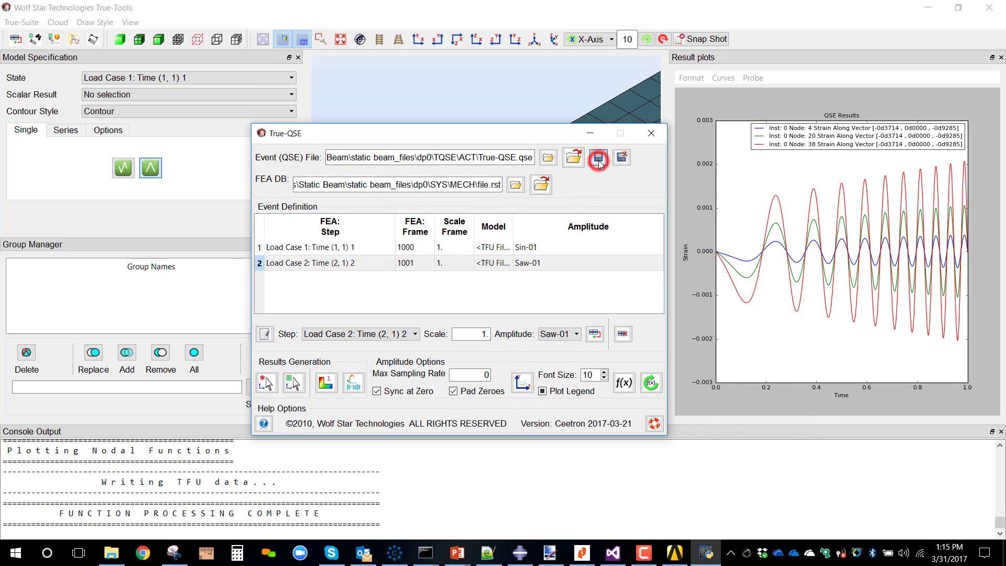
pyautogui.click(598, 158)
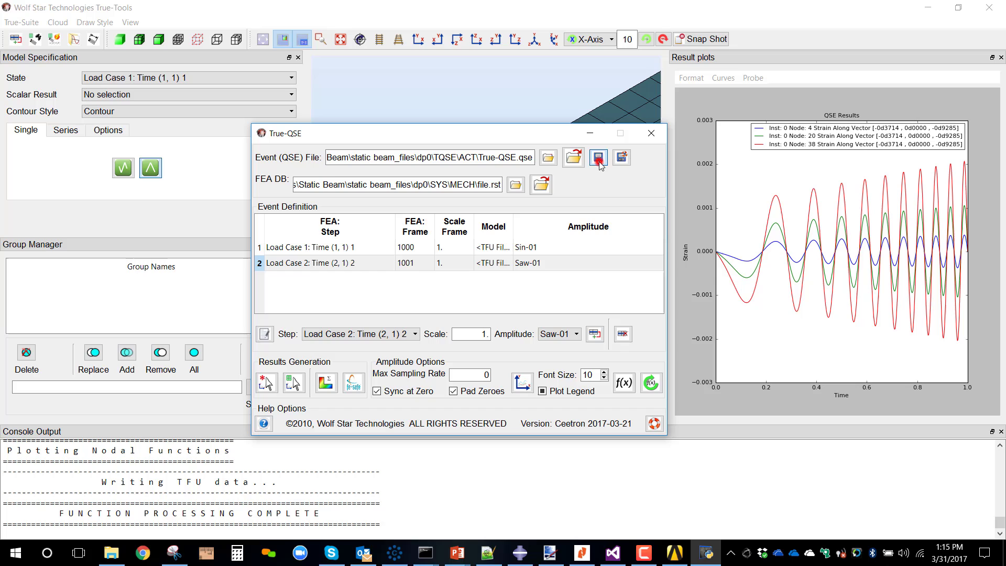
# Exit True-QSE with its changes saved and close True-Tools to return to the Workbench project schematic.
pyautogui.click(651, 136)
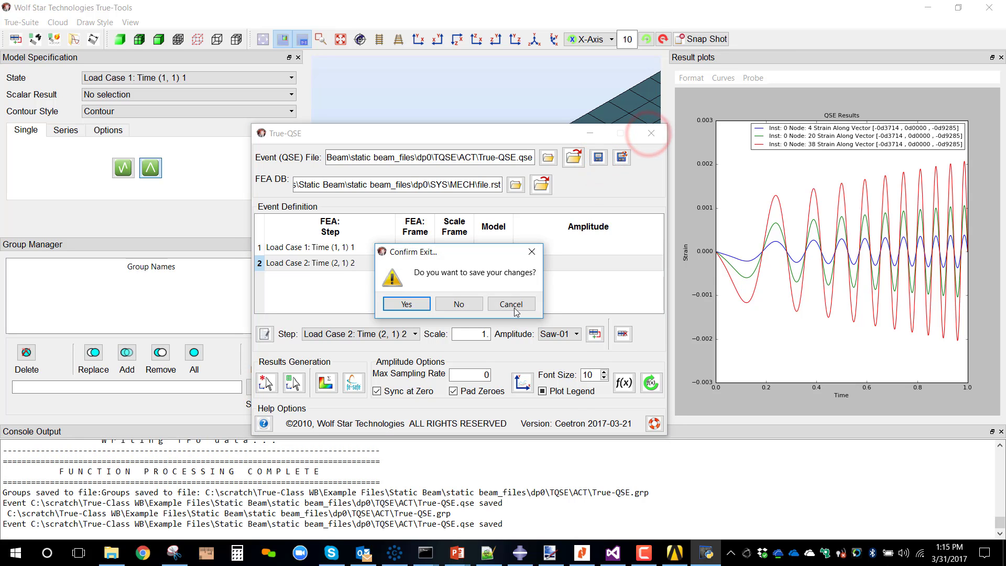
pyautogui.click(422, 304)
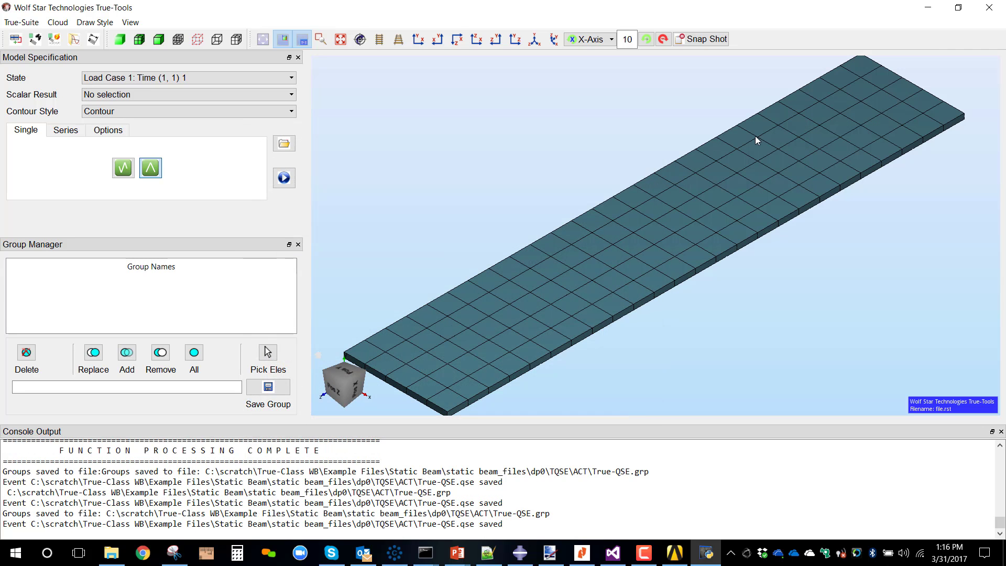
pyautogui.click(989, 7)
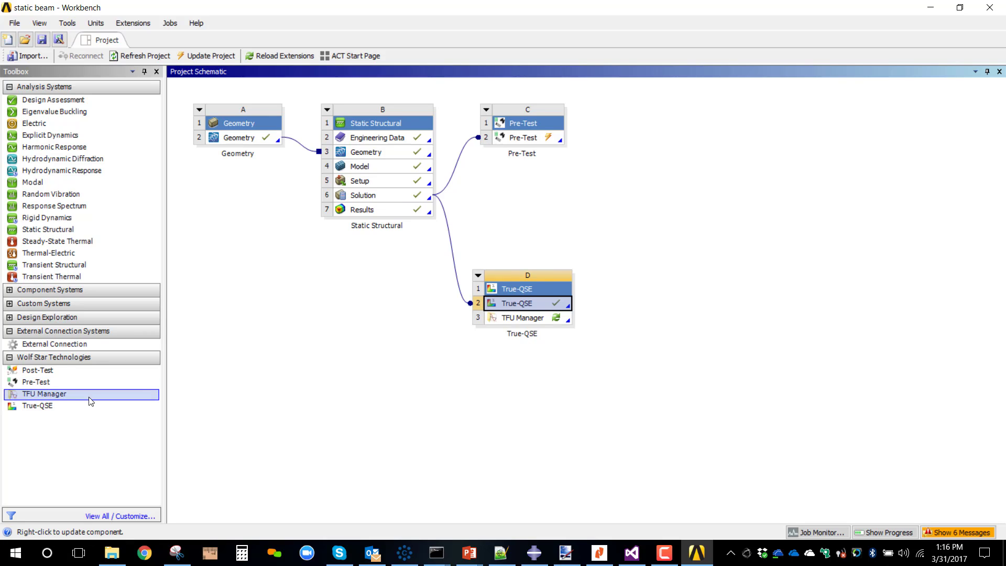
# Update the Pre-Test component in the project schematic and open it with the gauged beam in isometric view.
pyautogui.rightClick(533, 139)
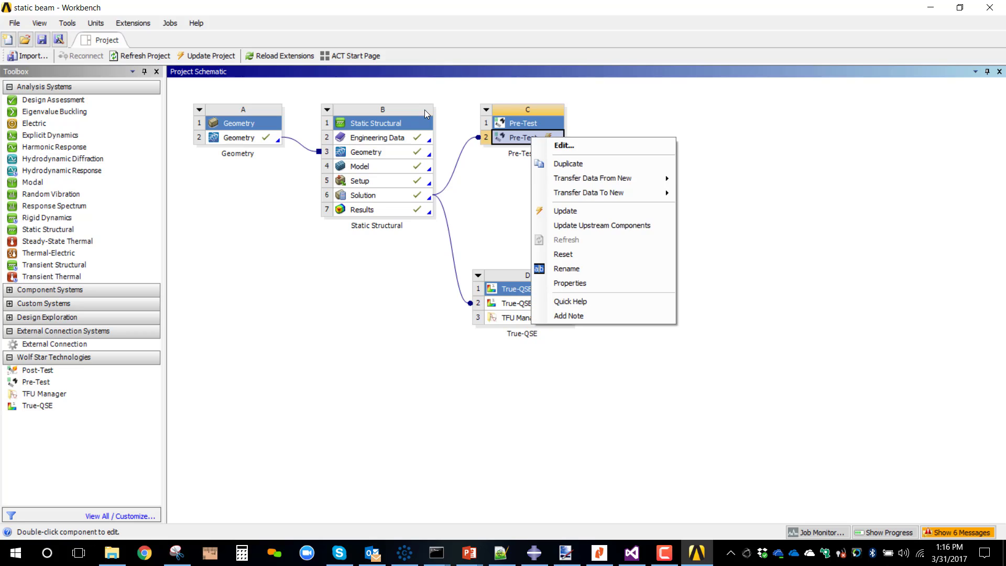
pyautogui.click(573, 211)
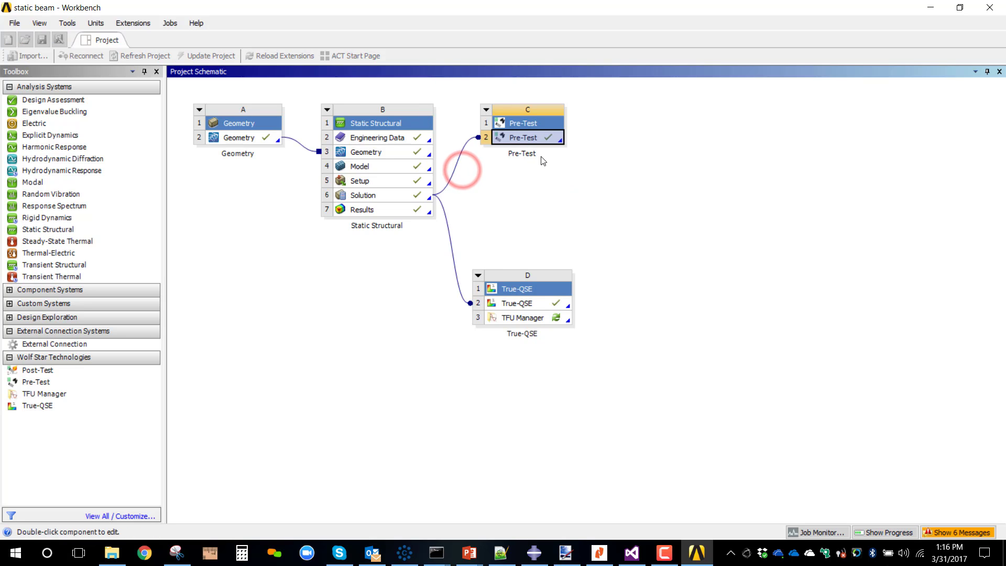
pyautogui.click(436, 113)
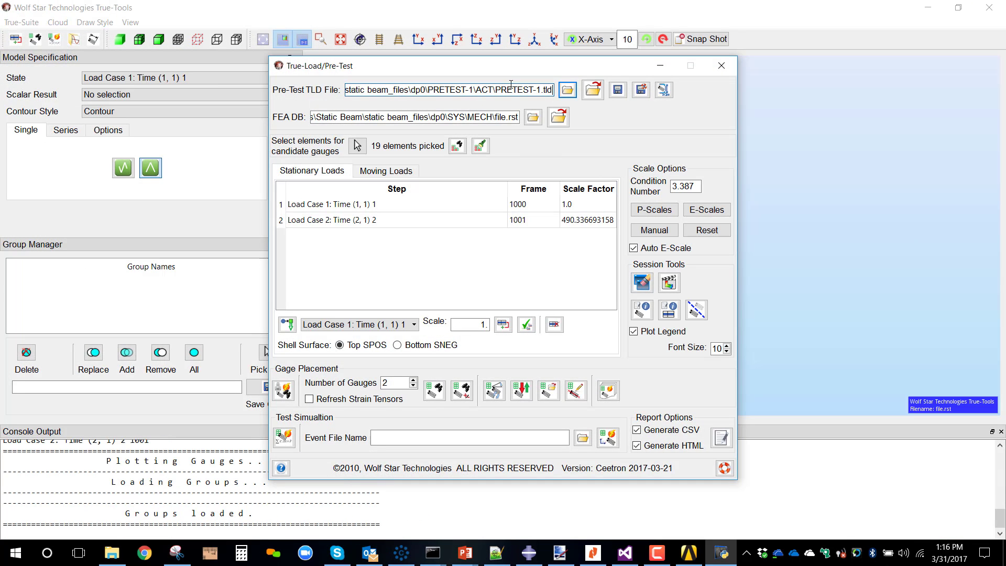
pyautogui.moveTo(512, 67); pyautogui.dragTo(659, 290)
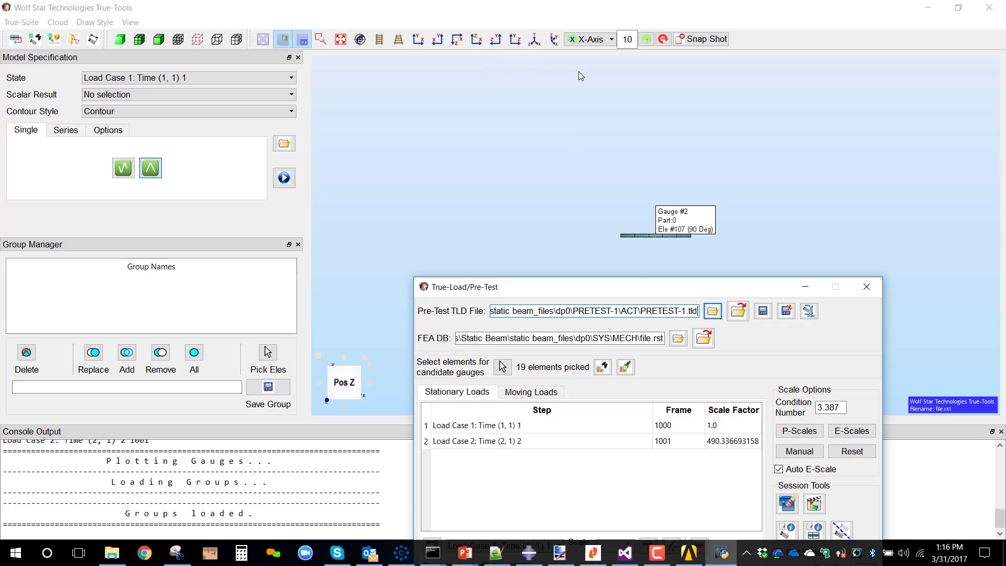
pyautogui.click(534, 40)
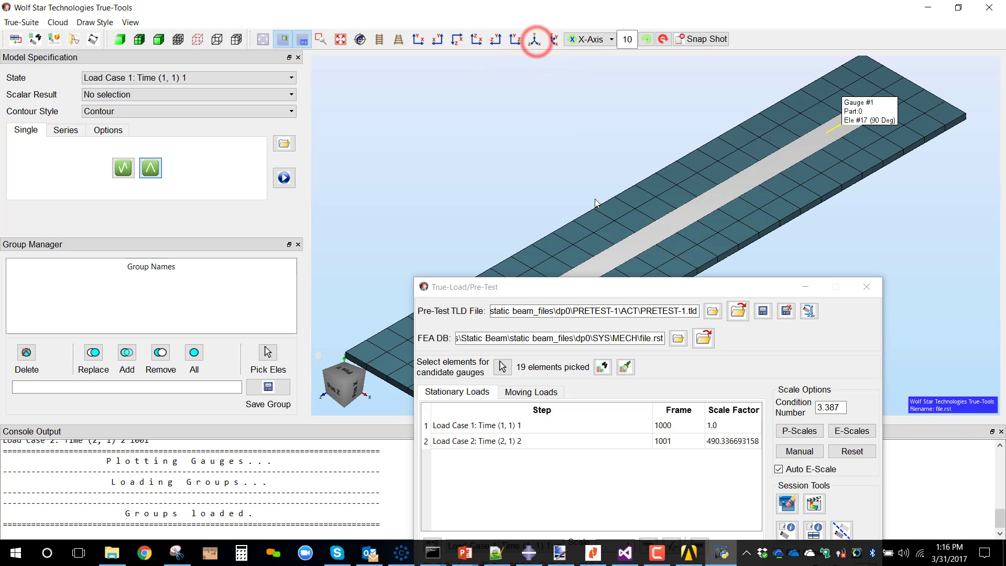
pyautogui.moveTo(607, 293); pyautogui.dragTo(575, 68)
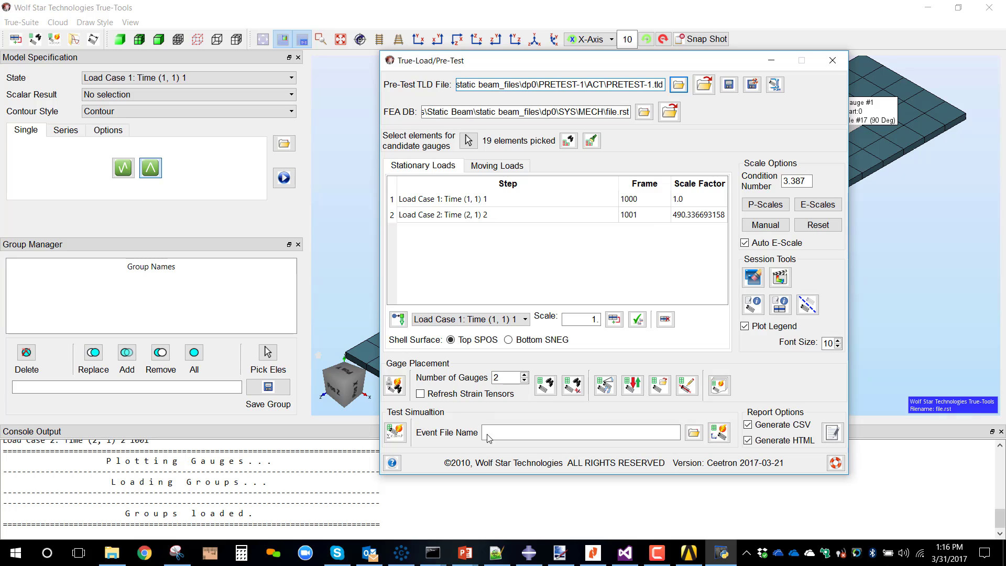
# Load True-QSE.qse from the dp0\TQSE\ACT folder as the event file for the Pre-Test simulation.
pyautogui.click(693, 433)
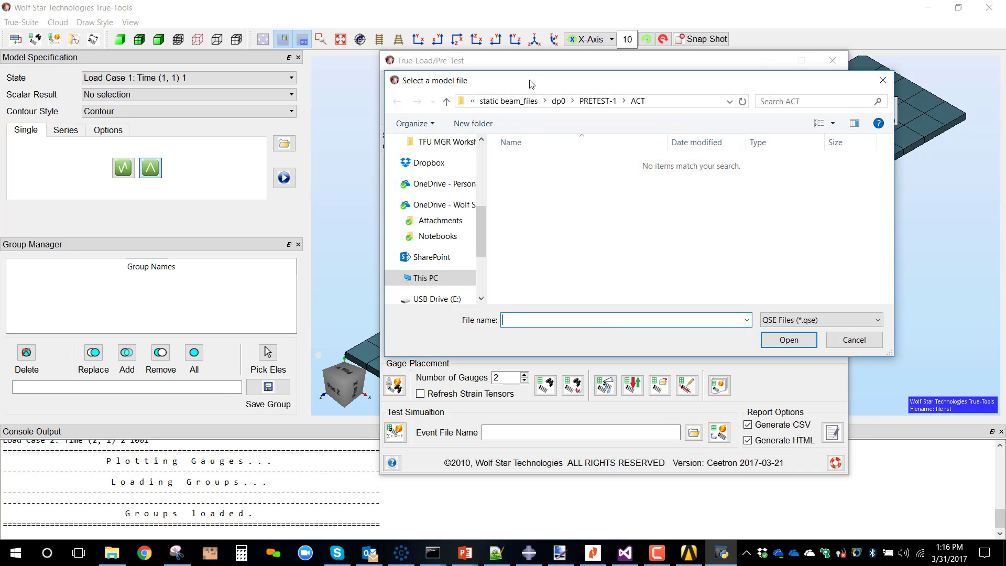
pyautogui.moveTo(529, 80); pyautogui.dragTo(455, 102)
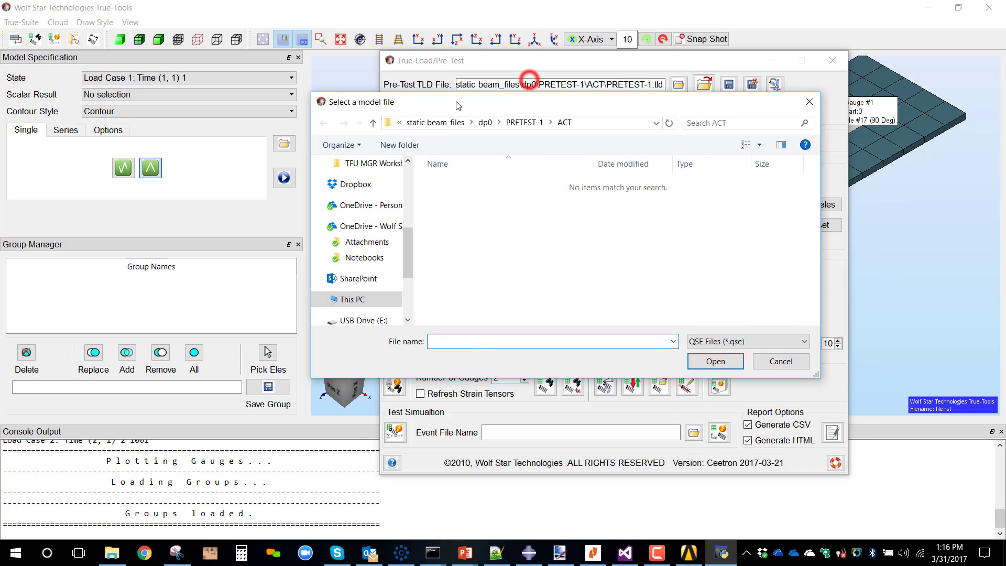
pyautogui.click(373, 124)
pyautogui.click(372, 123)
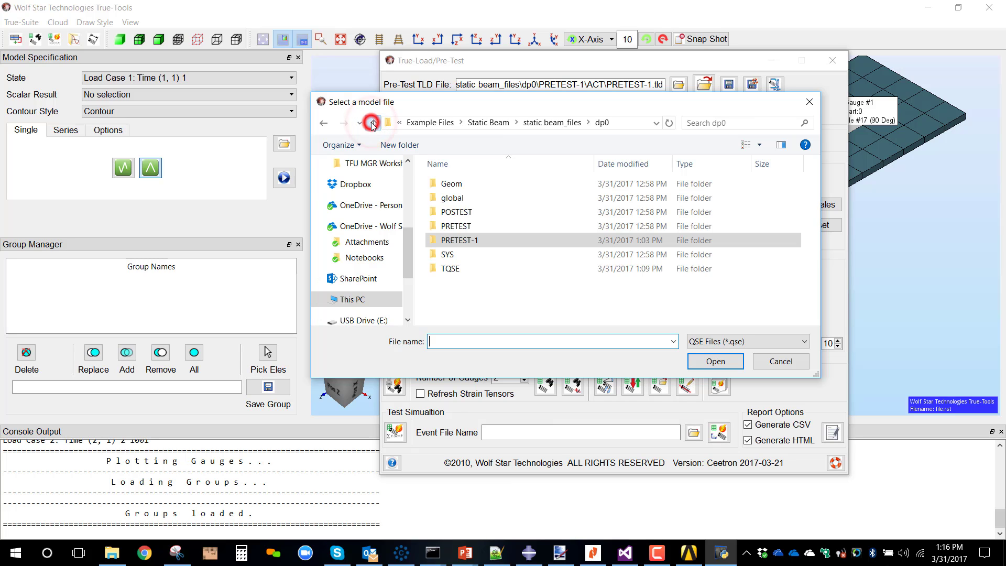
pyautogui.click(465, 265)
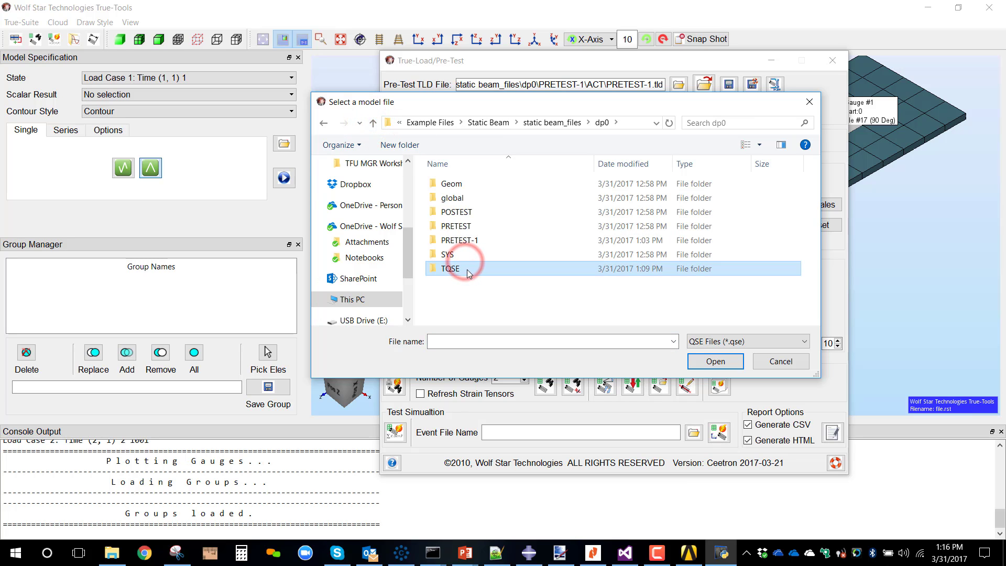
pyautogui.click(471, 271)
pyautogui.click(471, 271)
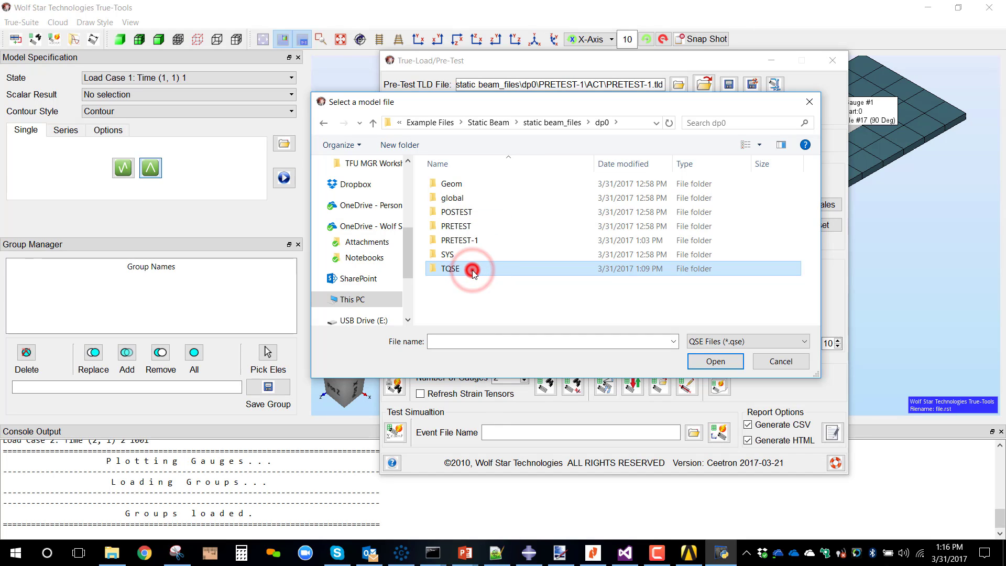
pyautogui.doubleClick(451, 184)
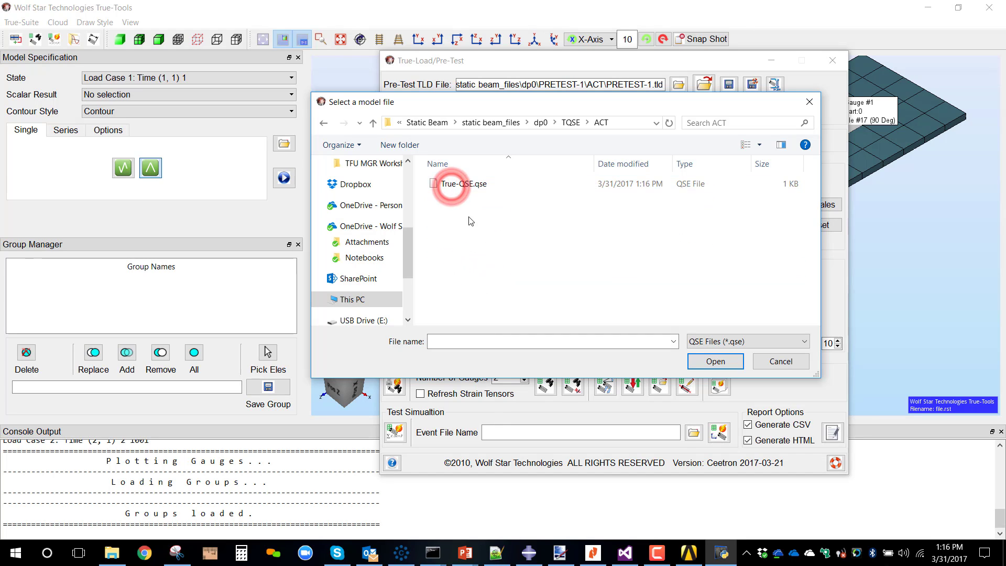
pyautogui.click(465, 188)
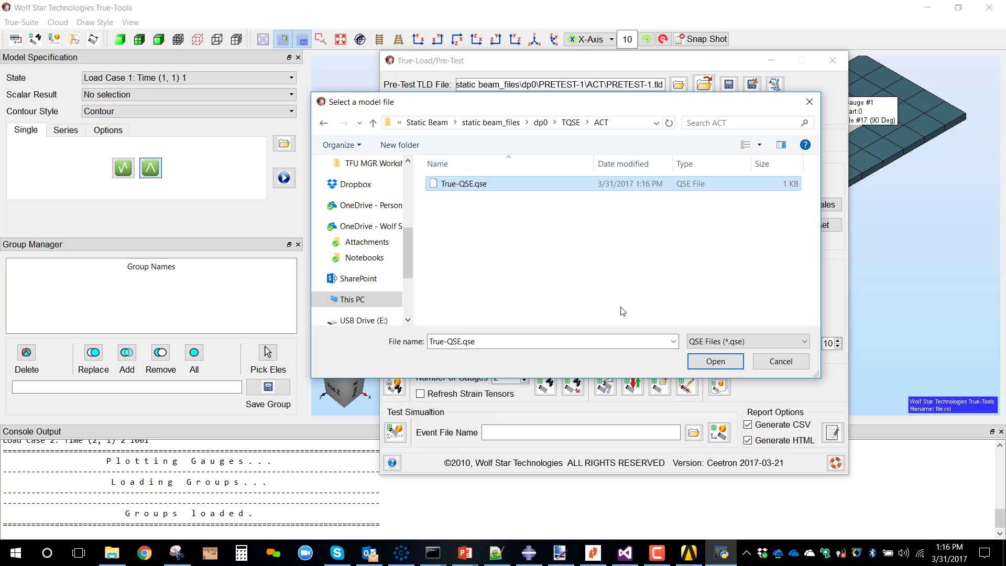
pyautogui.click(716, 361)
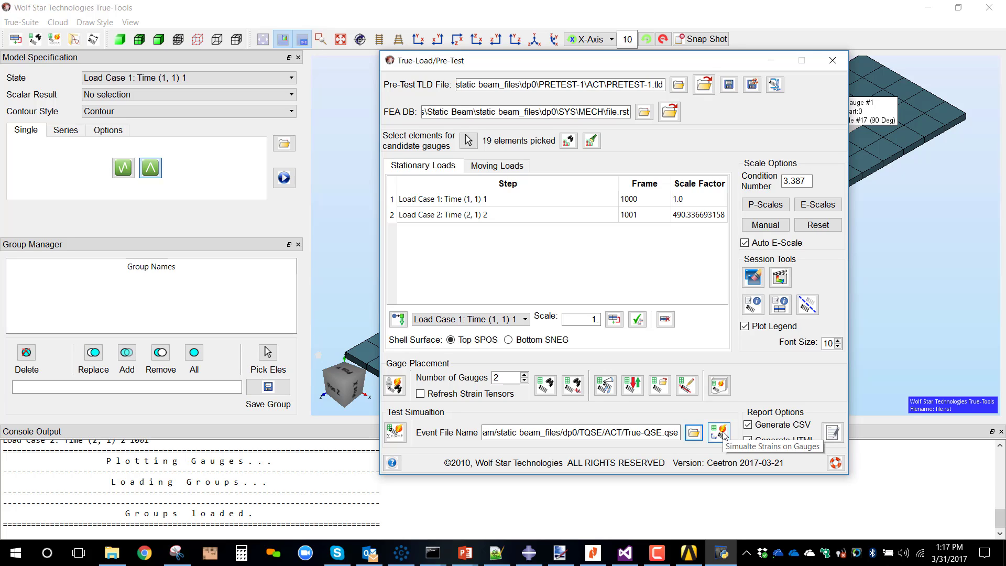
# Simulate and plot the event's strains on the two gauges placed on the beam.
pyautogui.moveTo(623, 60); pyautogui.dragTo(602, 390)
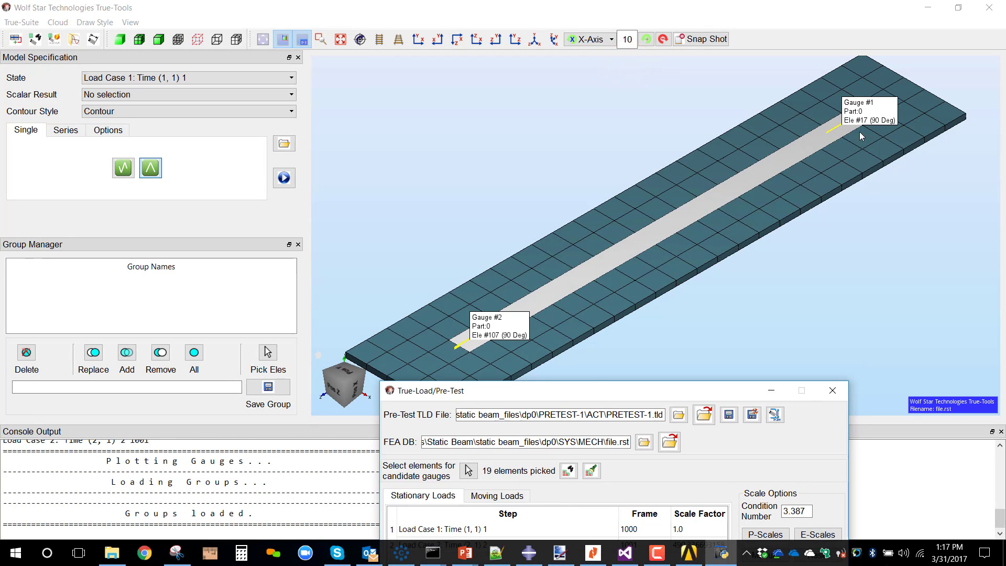
pyautogui.moveTo(638, 391); pyautogui.dragTo(410, 55)
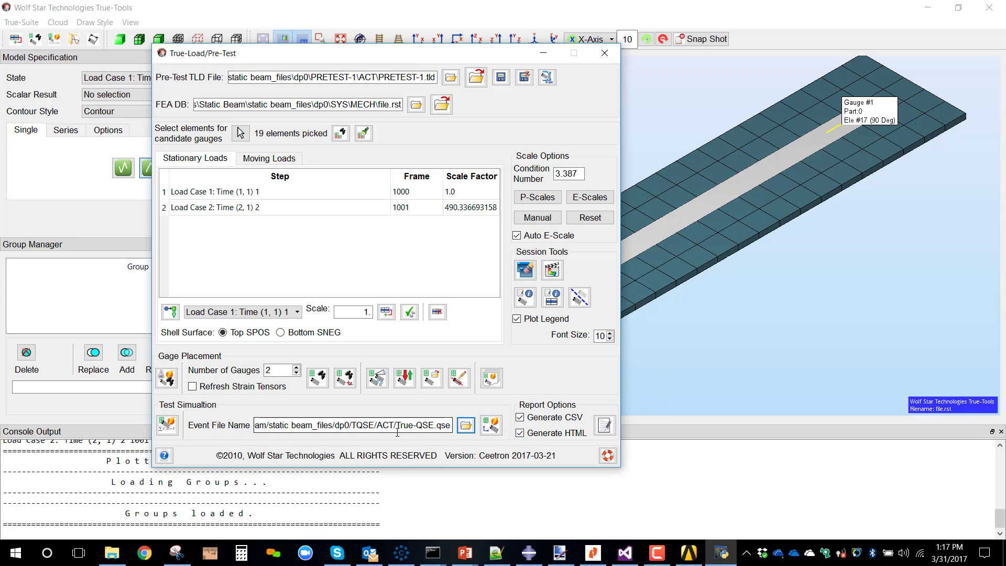
pyautogui.click(492, 426)
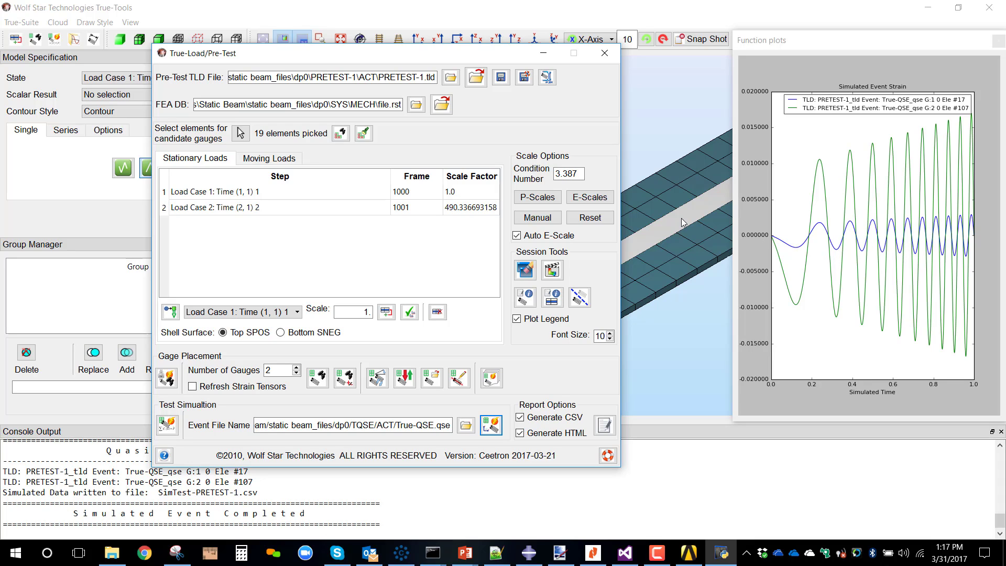
# Save the Pre-Test TLD file and highlight the simulated data's CSV file name in the console output.
pyautogui.click(501, 78)
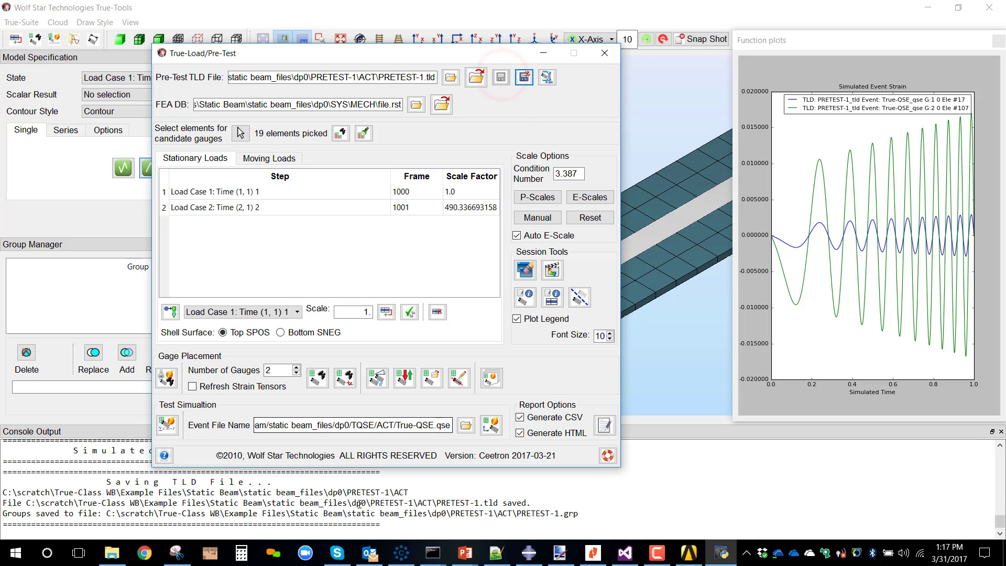
pyautogui.click(338, 490)
pyautogui.scroll(2, 338, 490)
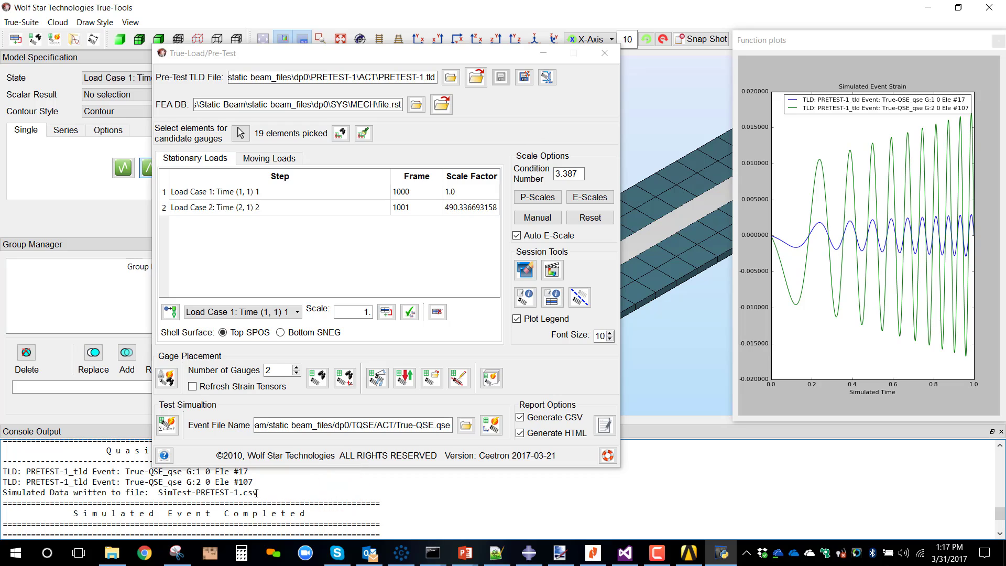
pyautogui.moveTo(260, 491); pyautogui.dragTo(159, 491)
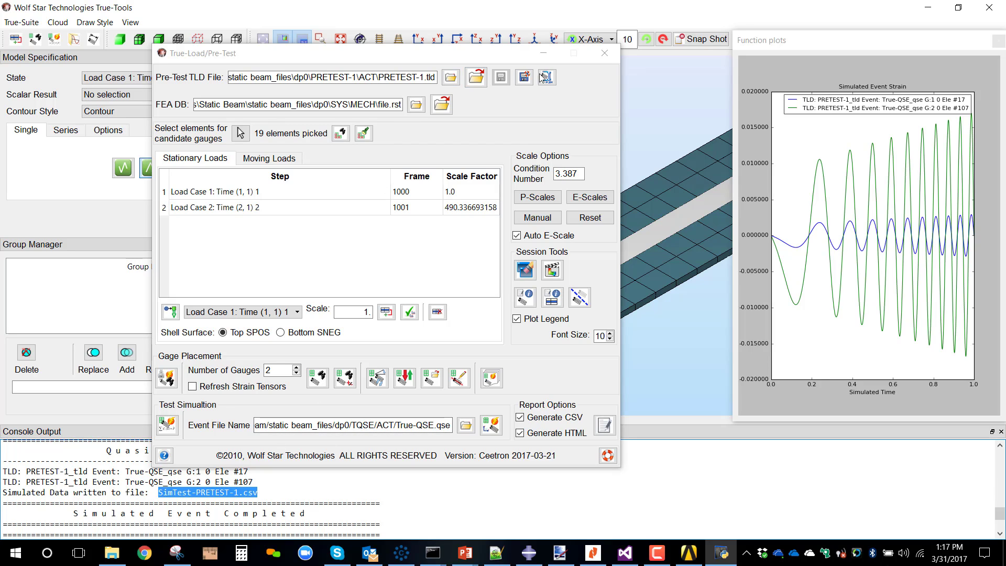
# Close Pre-Test and True-Tools to return to the Workbench project schematic, and clear the component selection.
pyautogui.click(605, 53)
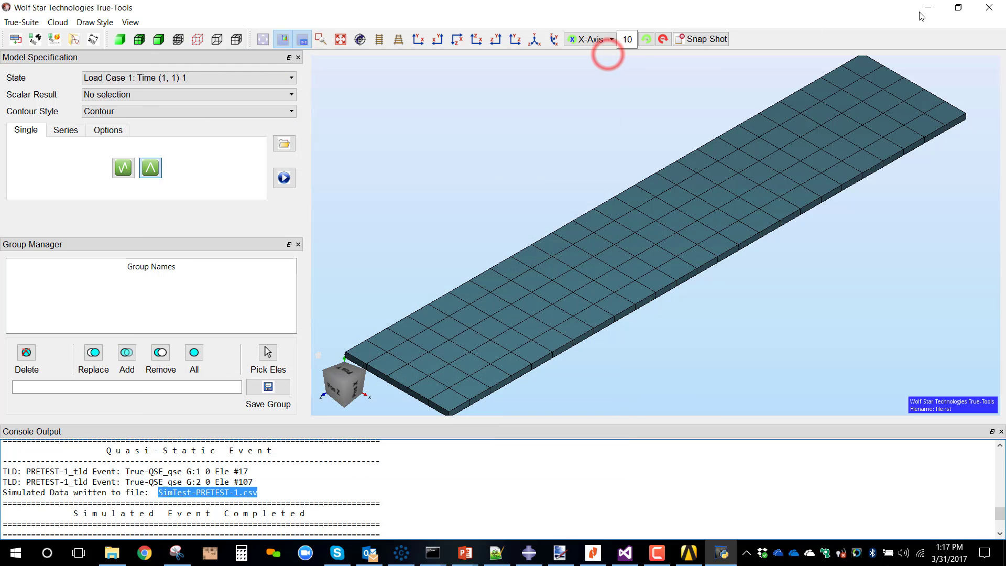
pyautogui.click(991, 7)
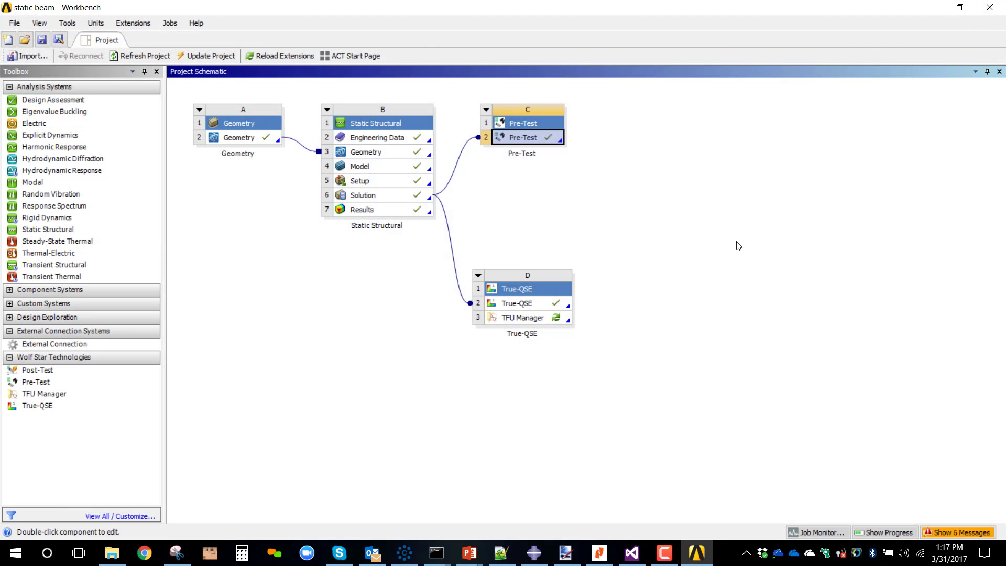
pyautogui.click(529, 152)
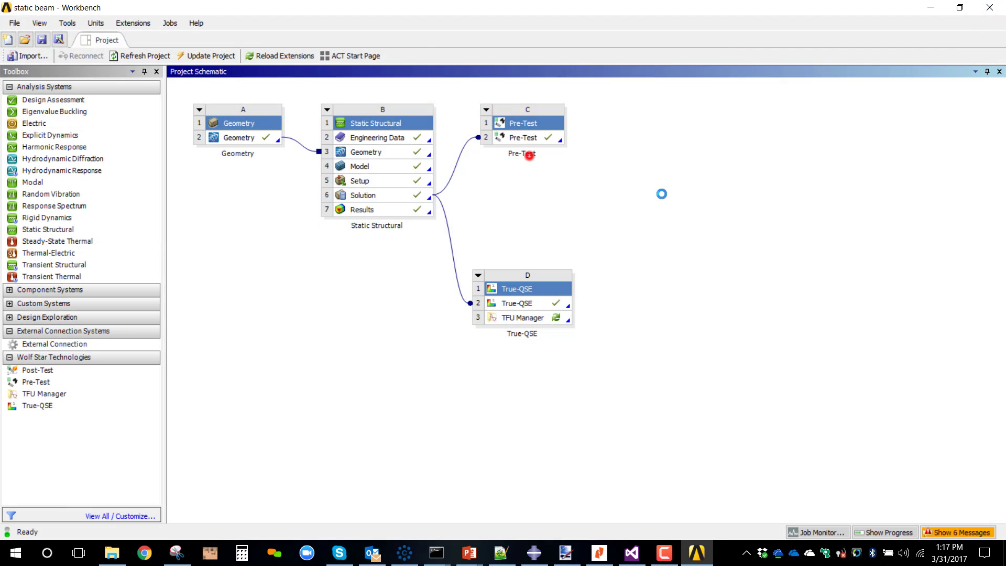
# Add a Post-Test system linked to the existing Pre-Test component, and update and open it.
pyautogui.click(59, 371)
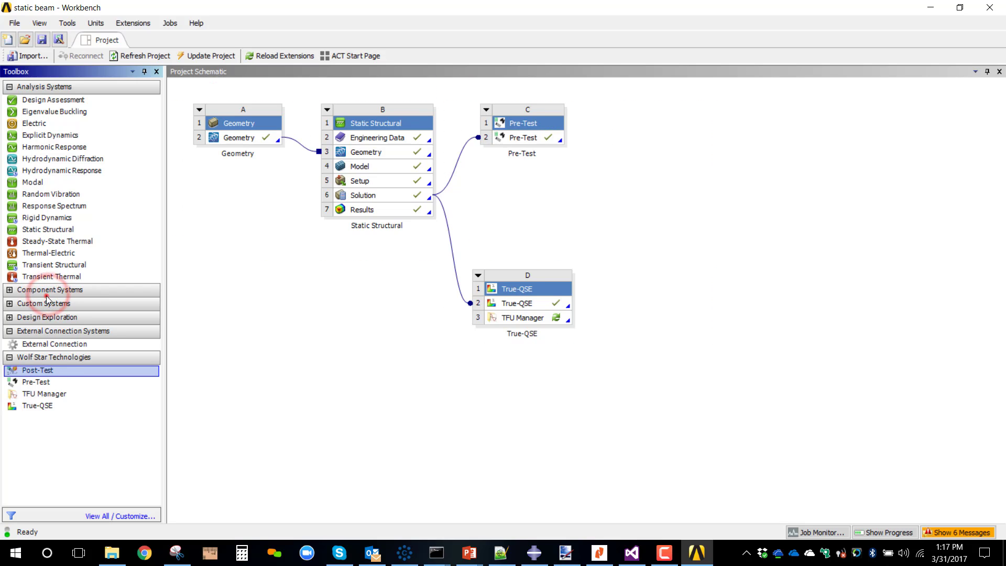
pyautogui.moveTo(47, 299); pyautogui.dragTo(654, 147)
pyautogui.rightClick(669, 138)
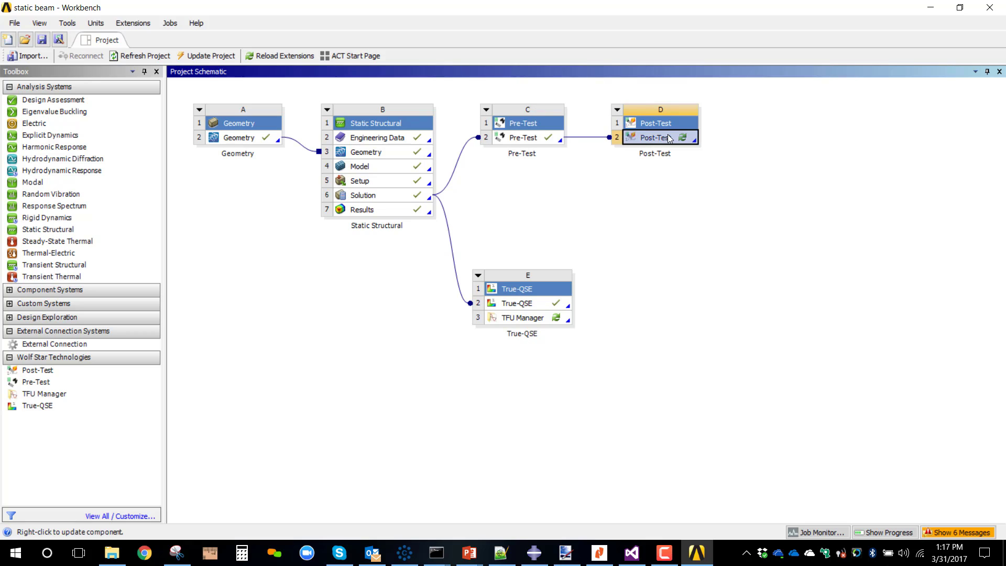
pyautogui.click(704, 209)
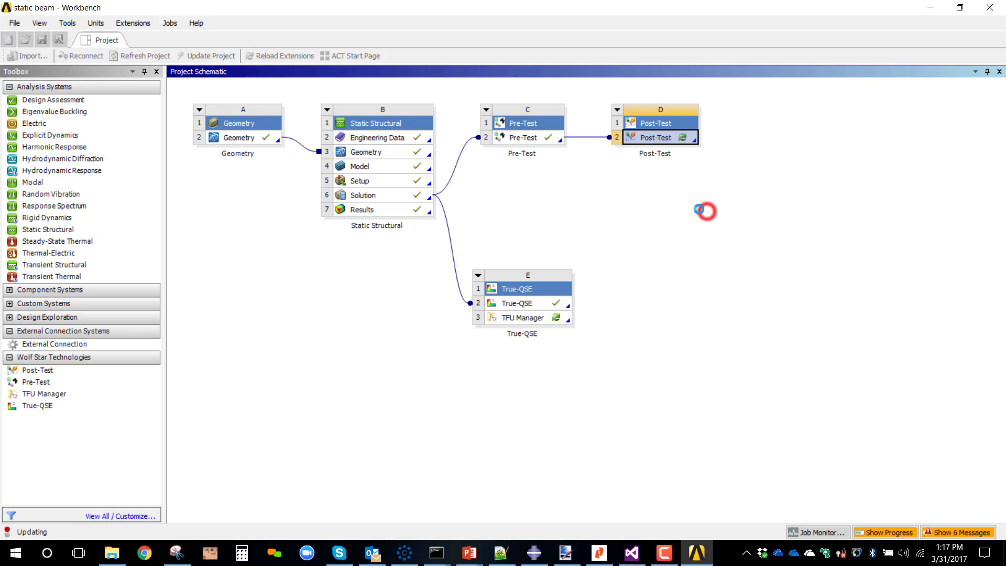
pyautogui.click(669, 194)
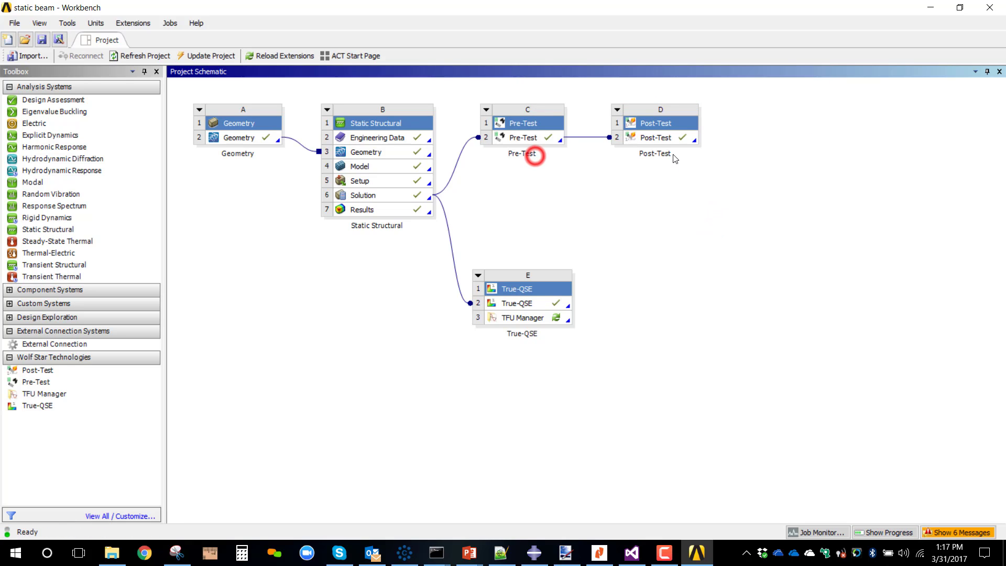
pyautogui.doubleClick(675, 137)
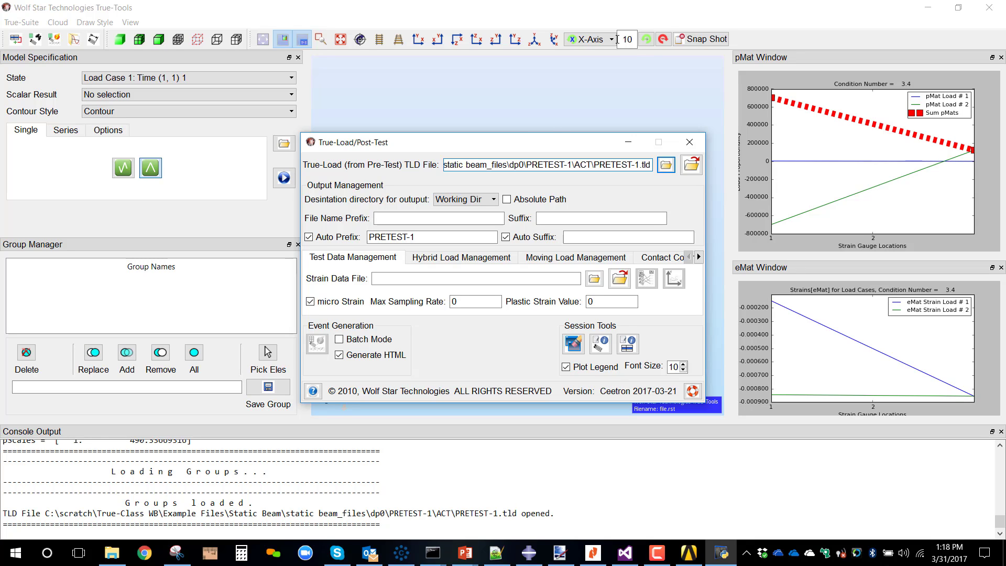
# Turn off the automatic output file prefix in Post-Test and show the gauged beam in isometric view.
pyautogui.click(324, 237)
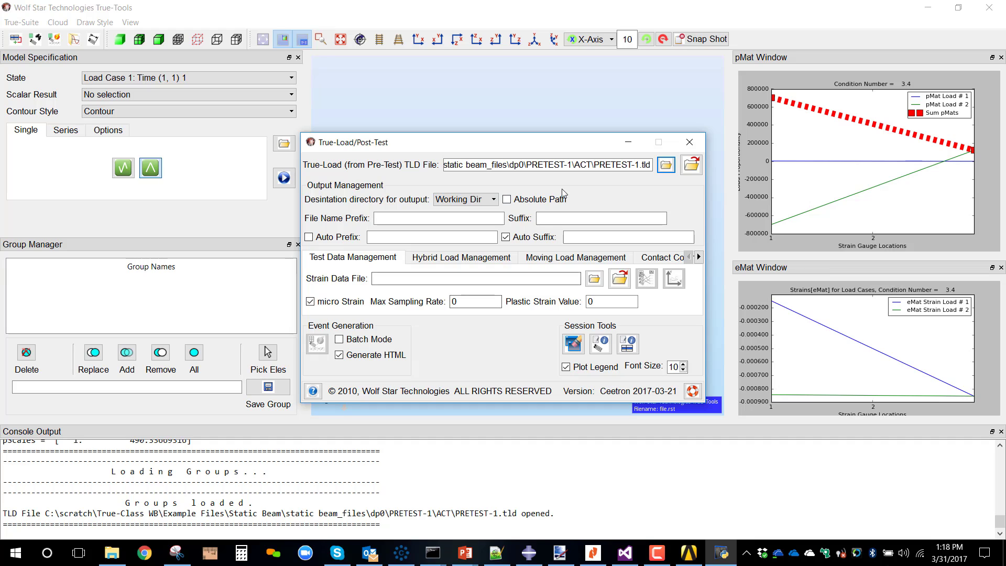
pyautogui.click(514, 135)
pyautogui.moveTo(514, 136); pyautogui.dragTo(598, 331)
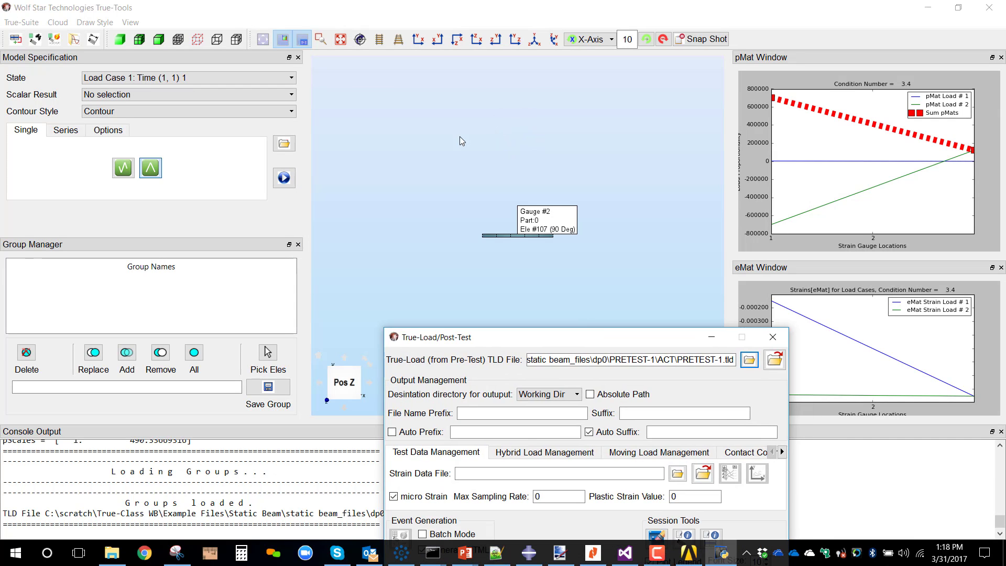
pyautogui.click(534, 39)
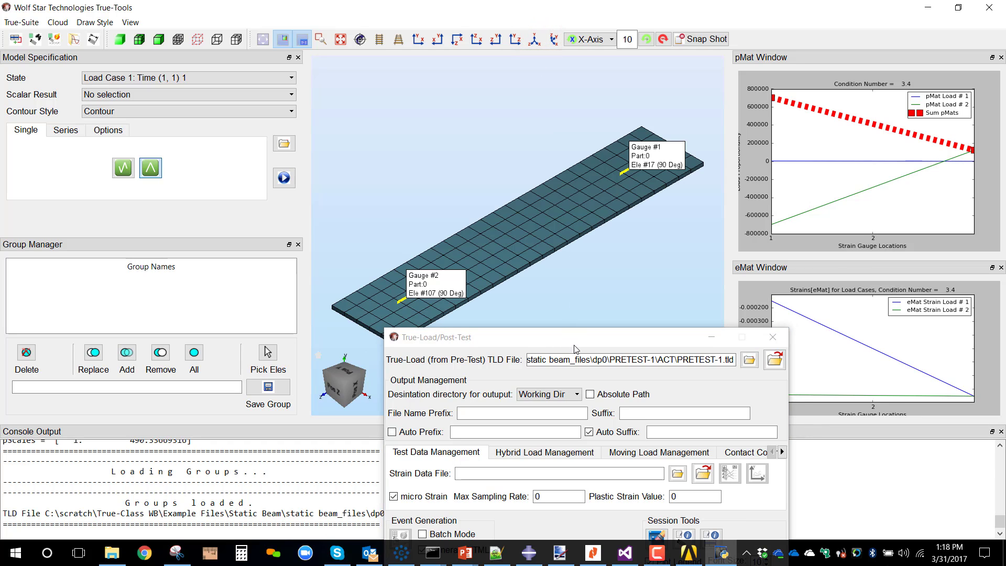
pyautogui.moveTo(578, 345); pyautogui.dragTo(506, 117)
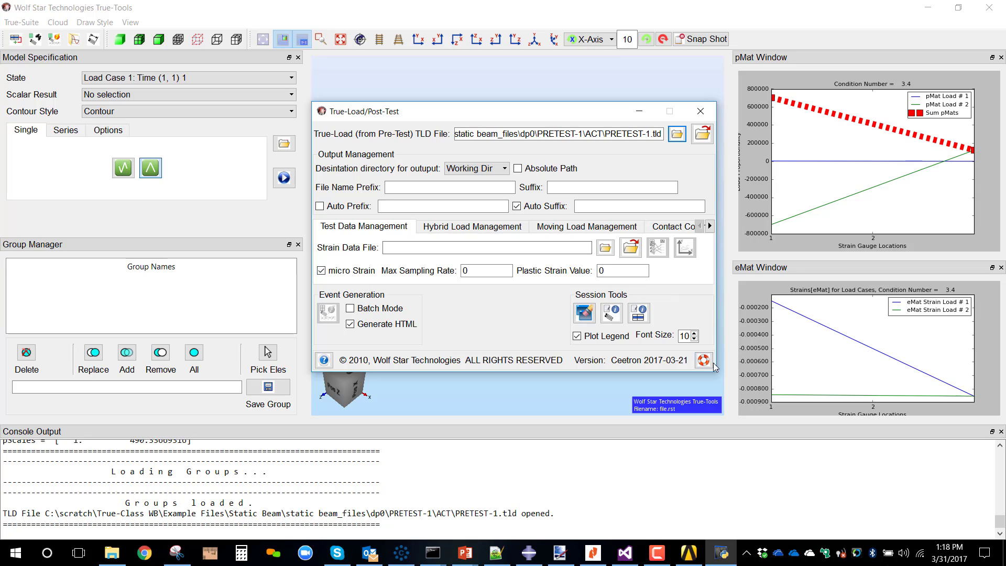
# Turn off the micro strain option and choose SimTest-PRETEST-1.csv from the dp0\PRETEST-1\ACT folder as the strain data file.
pyautogui.click(321, 271)
pyautogui.click(605, 249)
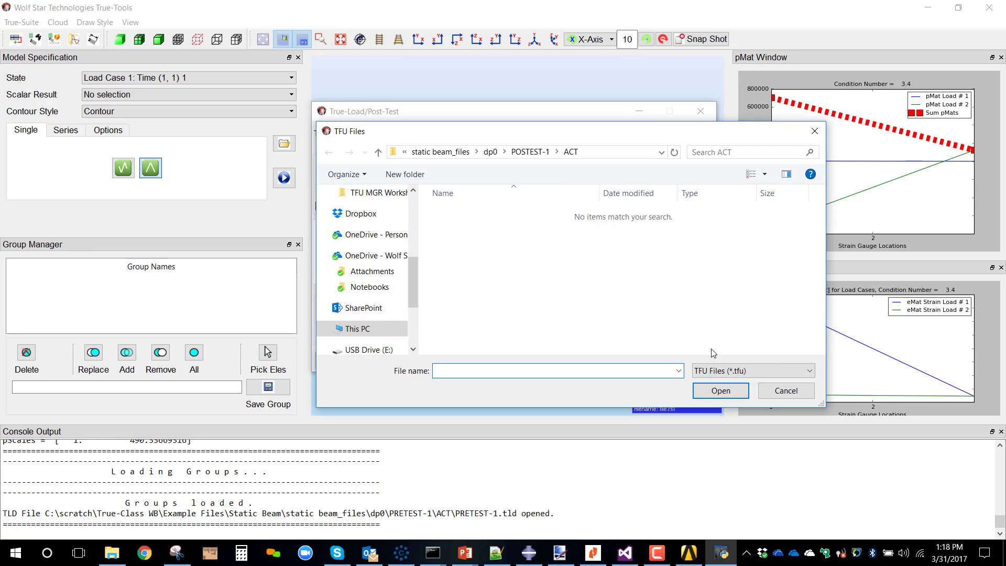
pyautogui.click(721, 371)
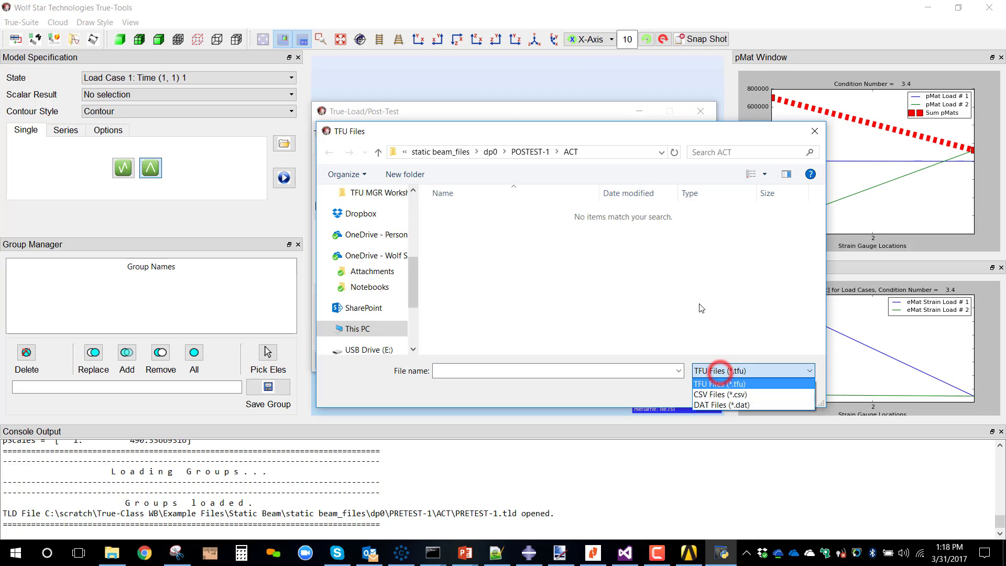
pyautogui.click(731, 400)
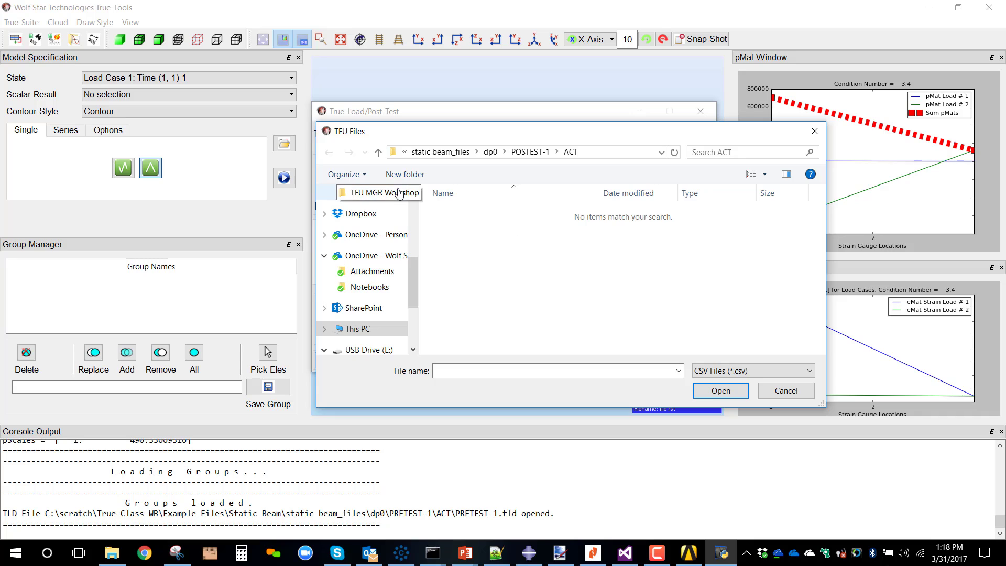
pyautogui.click(377, 153)
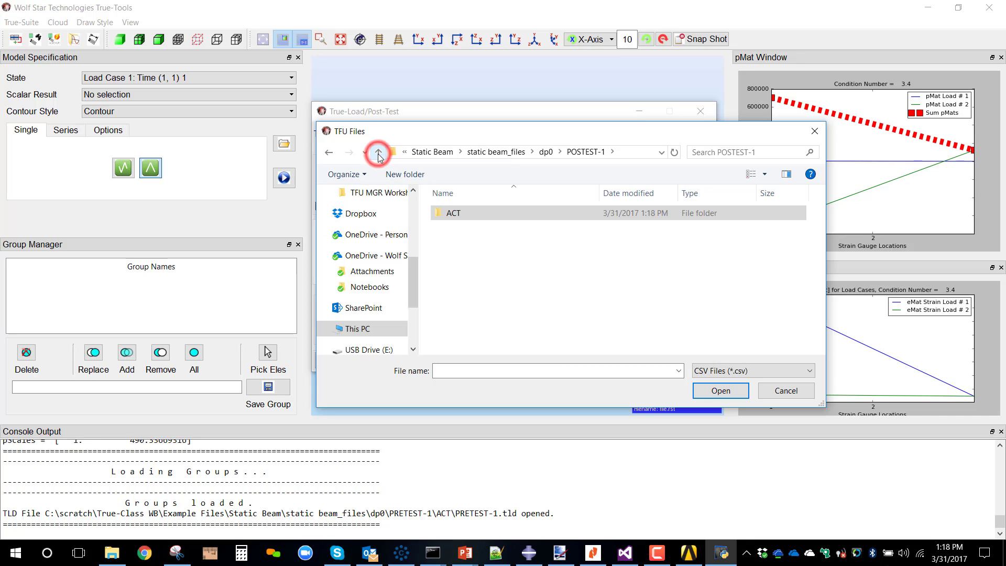
pyautogui.click(378, 153)
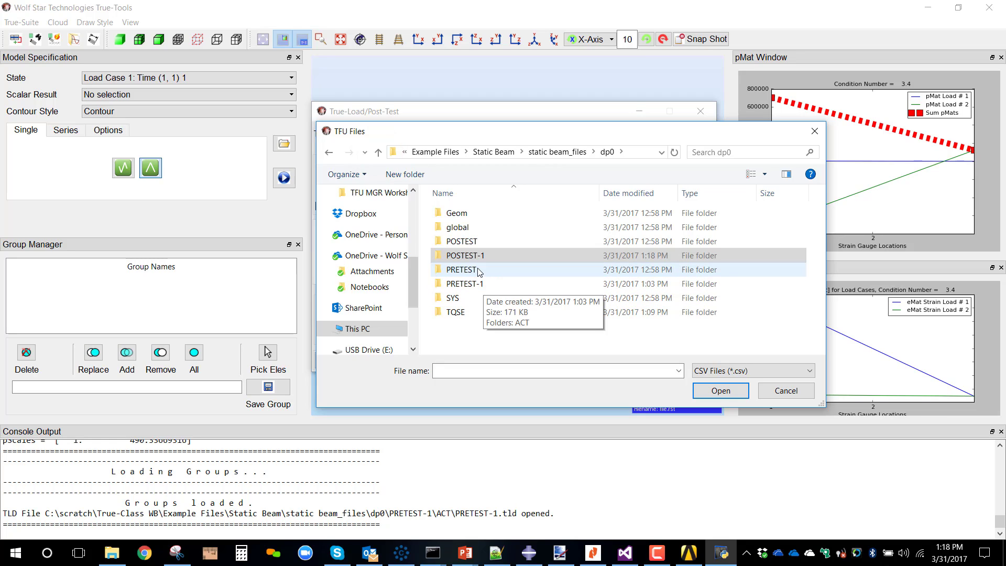
pyautogui.doubleClick(480, 283)
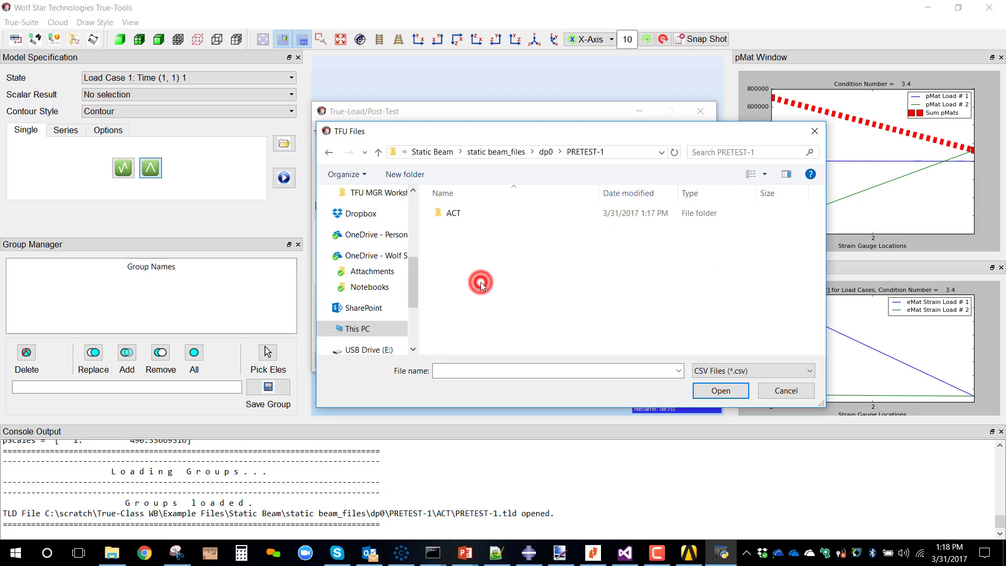
pyautogui.click(456, 213)
pyautogui.doubleClick(456, 214)
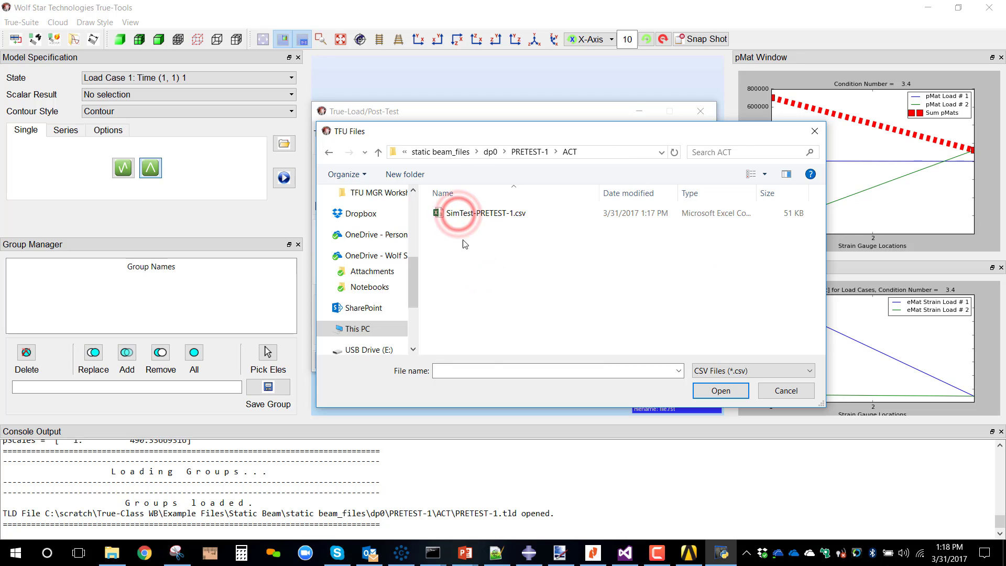
pyautogui.click(464, 213)
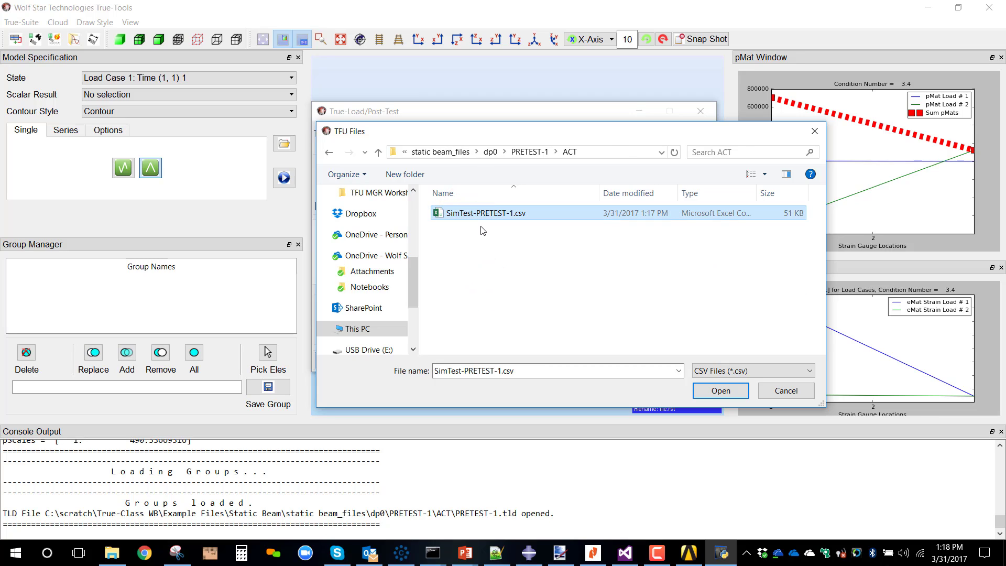
pyautogui.click(699, 399)
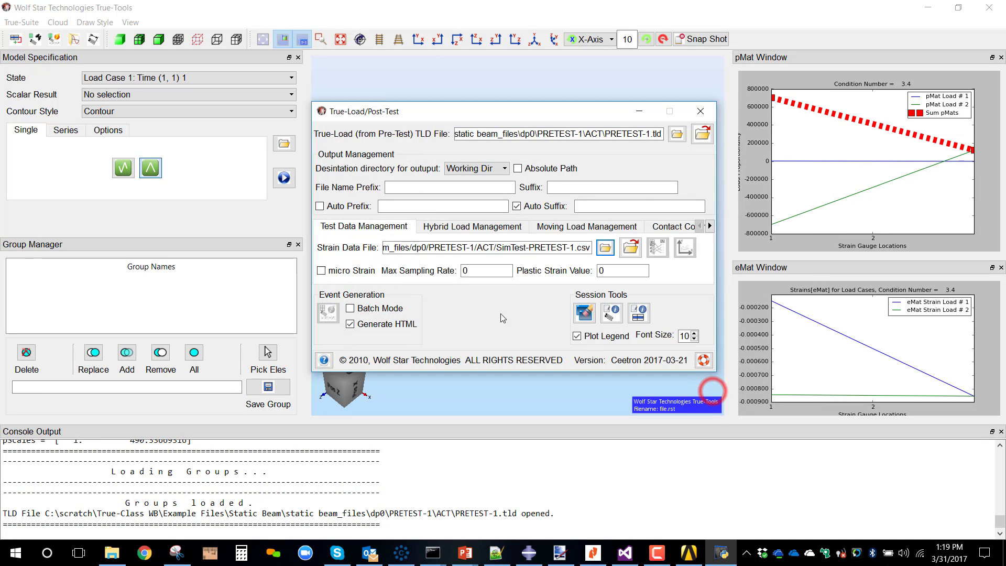
# Load the strain data file, plot its gauge strains, and close the plot after viewing it.
pyautogui.click(631, 248)
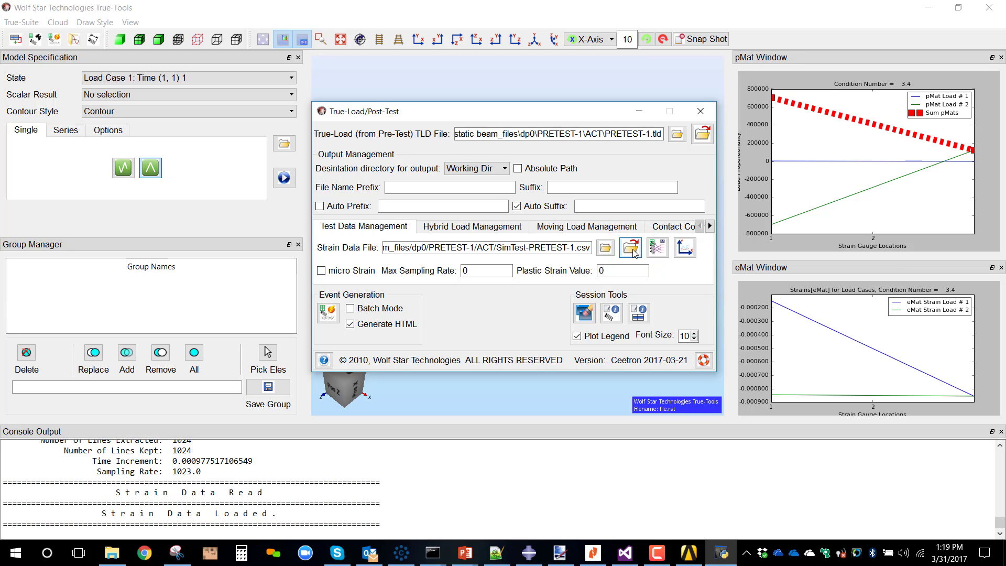
pyautogui.click(686, 248)
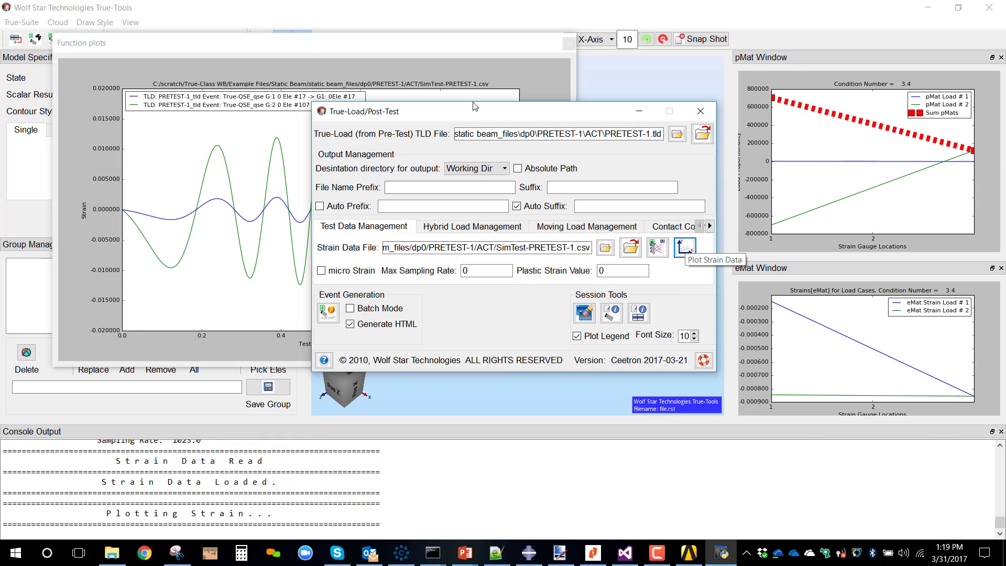
pyautogui.click(476, 51)
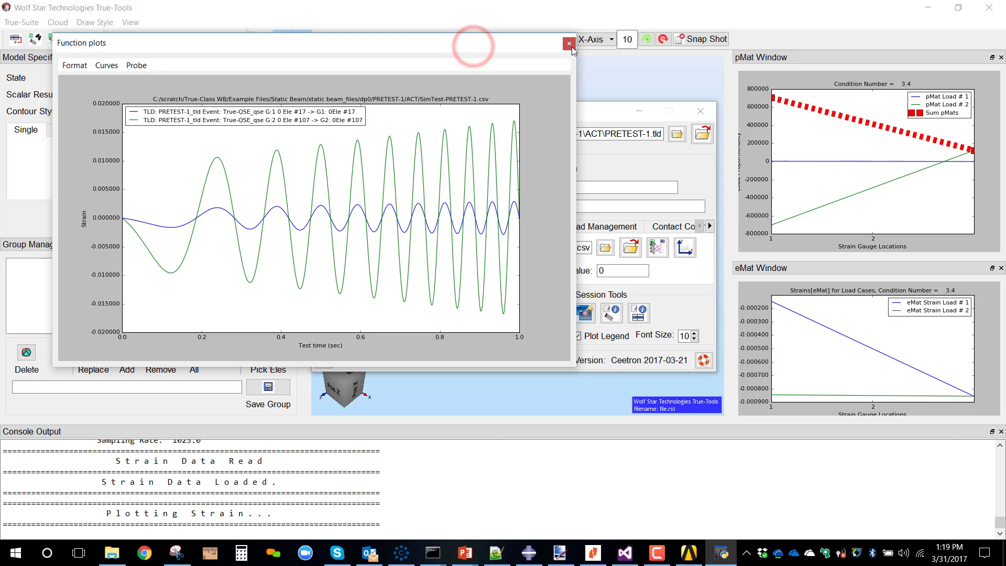
pyautogui.click(569, 45)
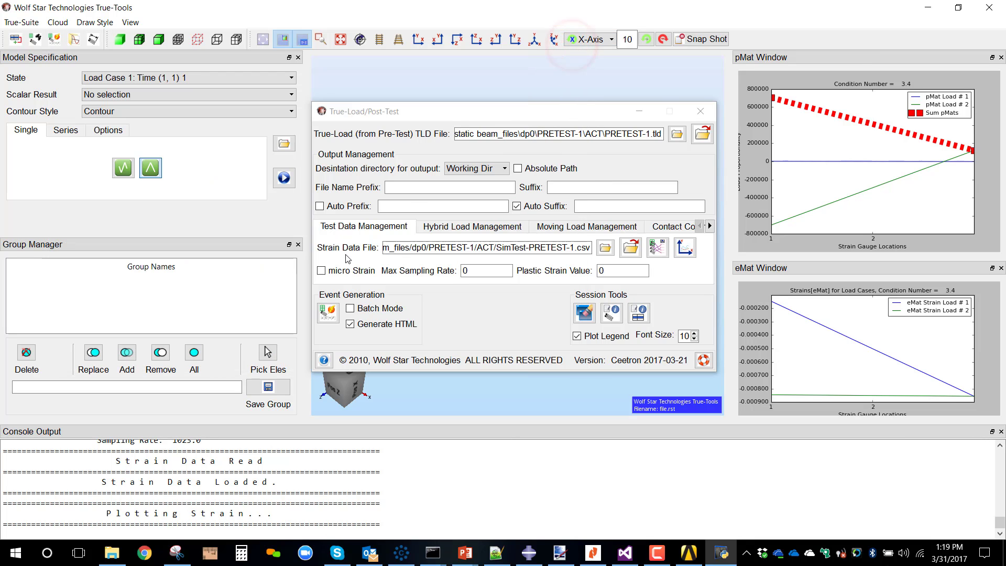
# Generate the Post-Test event with its HTML report and maximize the report in the browser.
pyautogui.click(329, 319)
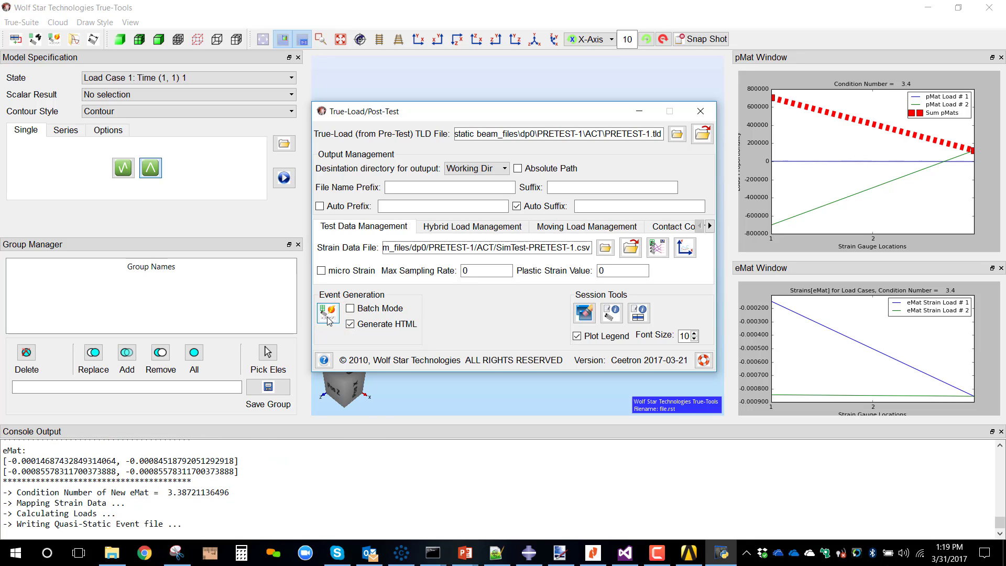
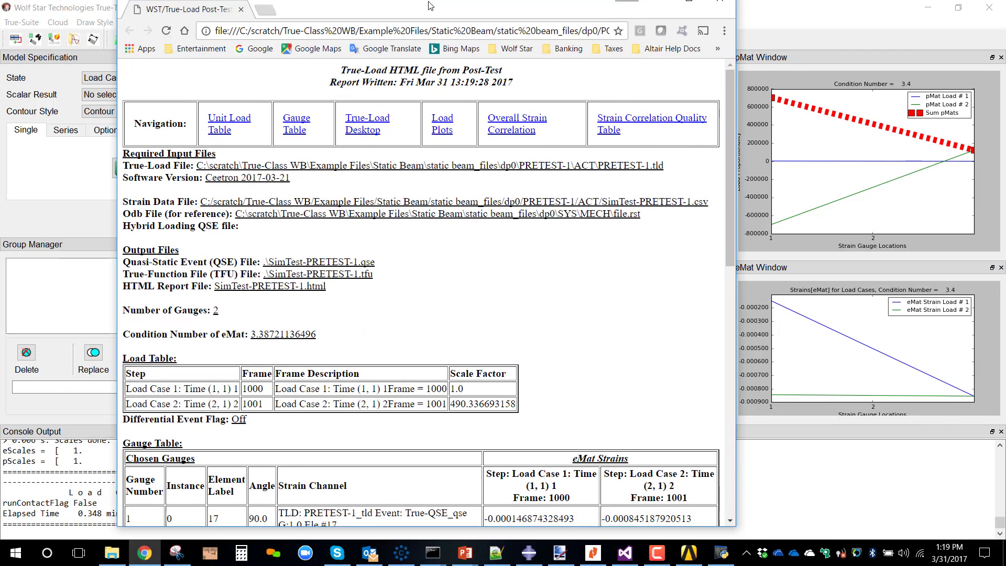
pyautogui.doubleClick(429, 5)
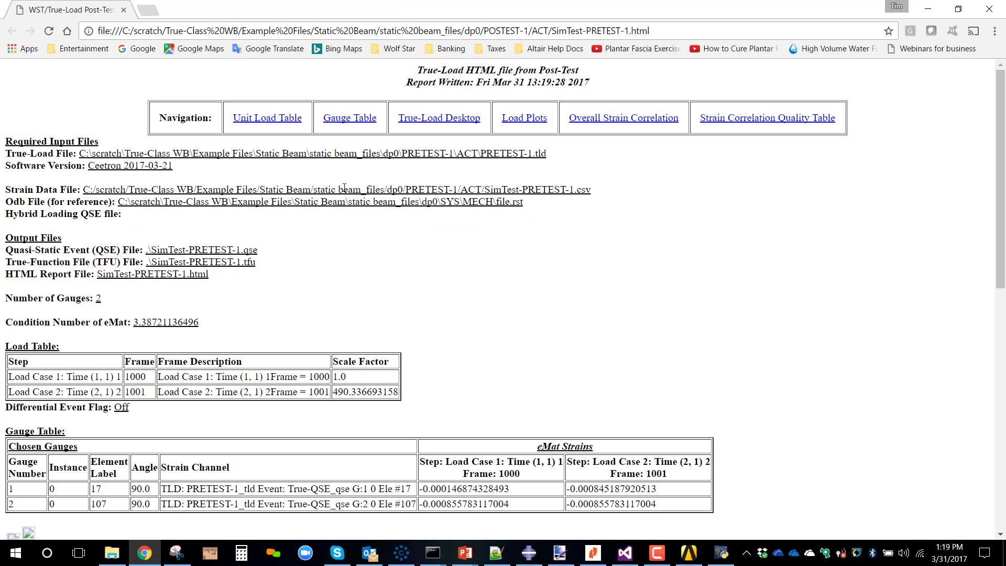
pyautogui.click(50, 33)
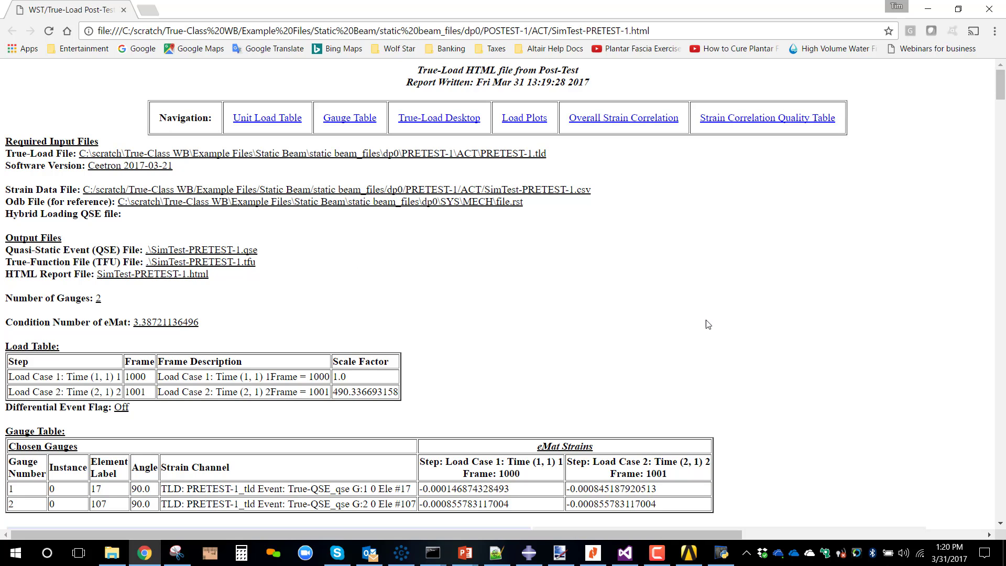
# Examine the report's gauge table, sensitivity simulations, load case histories, and simulated versus measured strain plots.
pyautogui.scroll(-10, 700, 319)
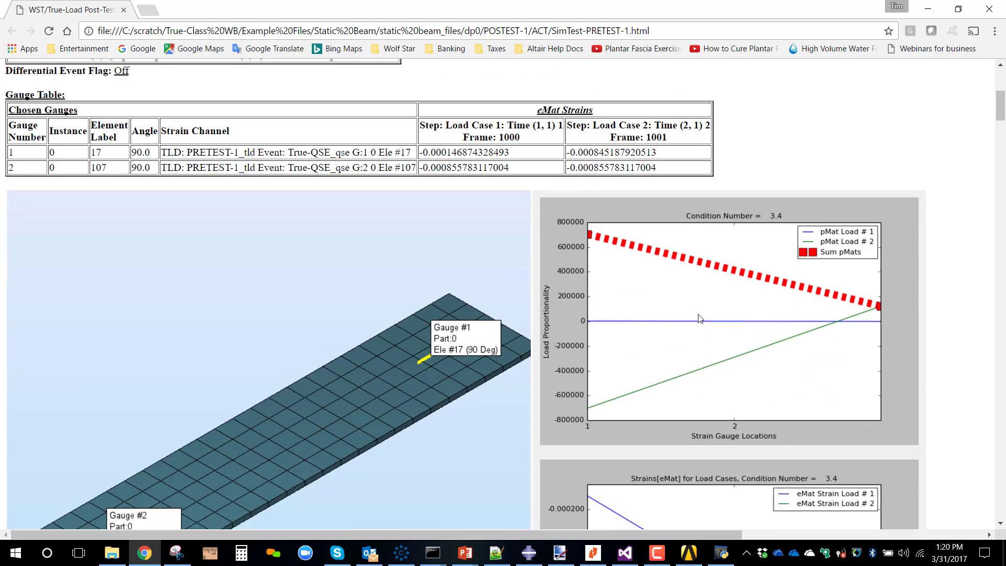
pyautogui.scroll(-12, 700, 319)
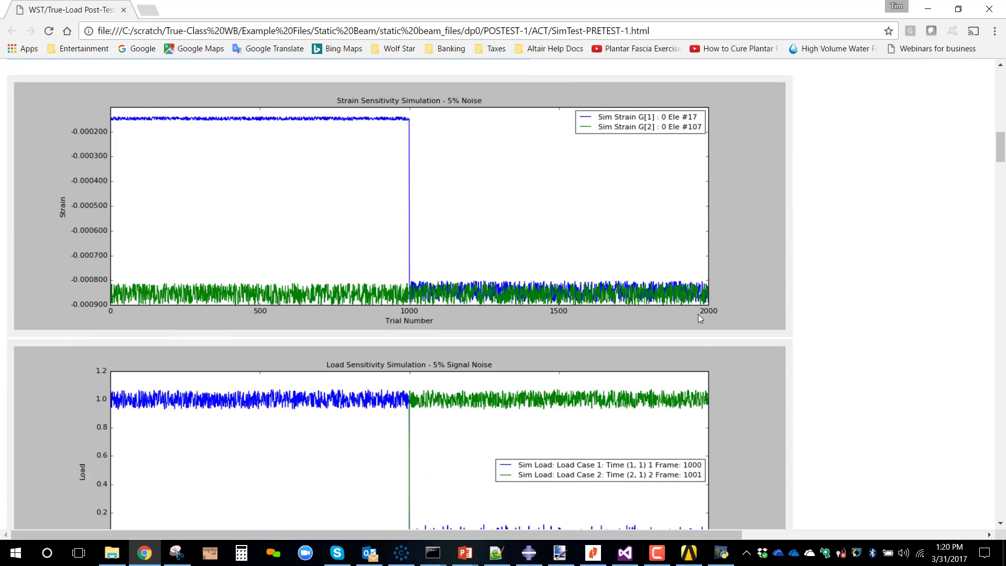
pyautogui.scroll(-9, 700, 319)
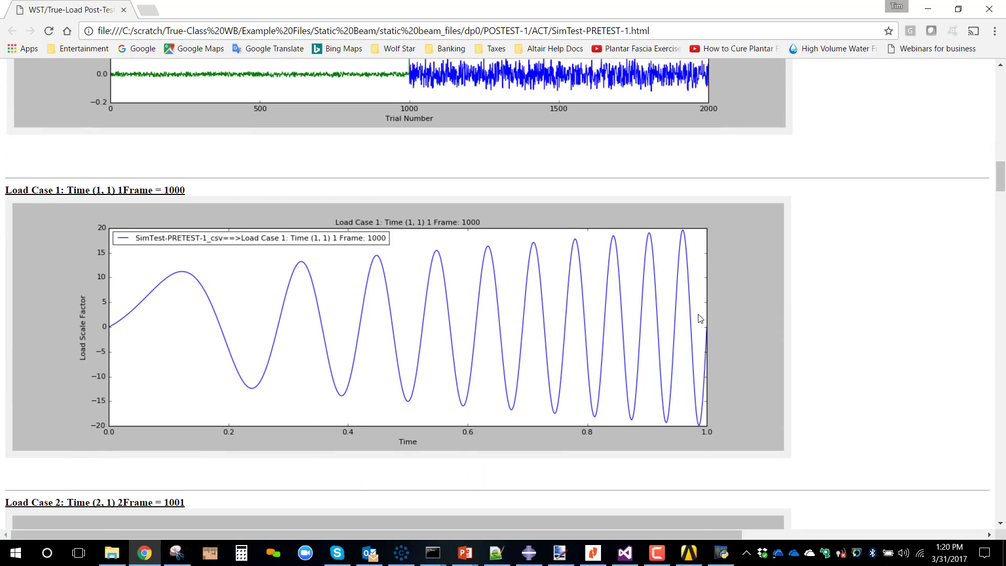
pyautogui.scroll(1, 677, 312)
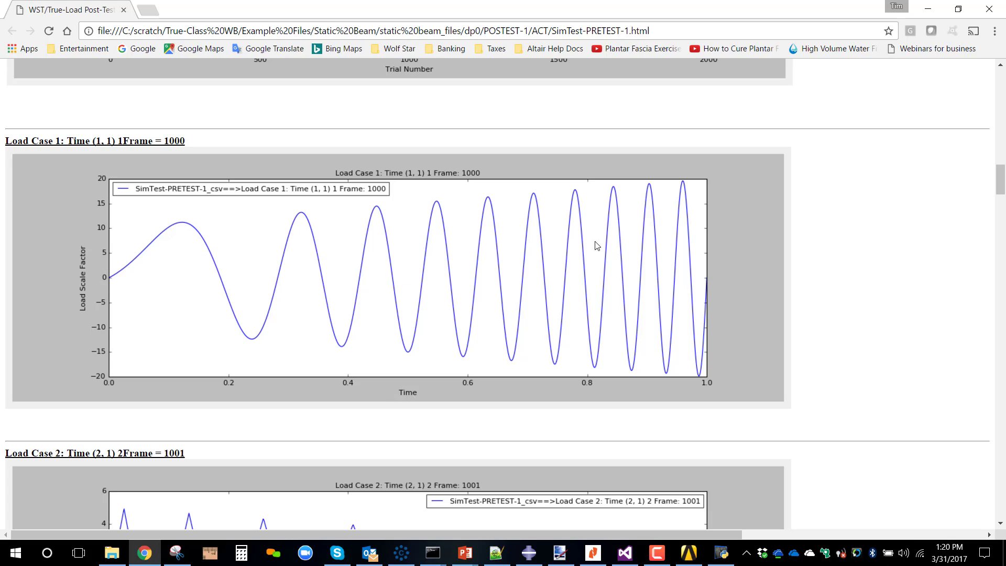
pyautogui.scroll(-5, 865, 271)
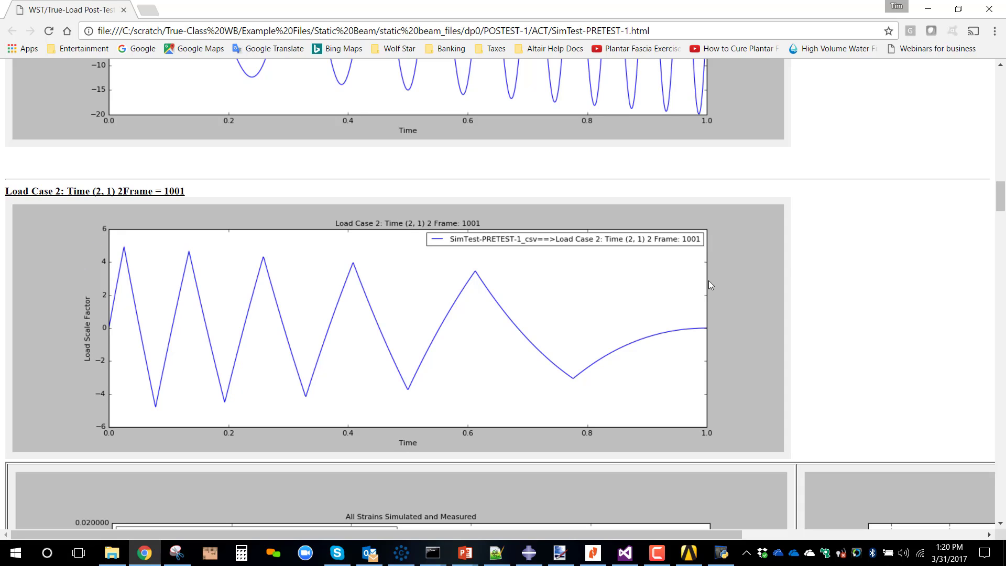
pyautogui.scroll(-7, 919, 207)
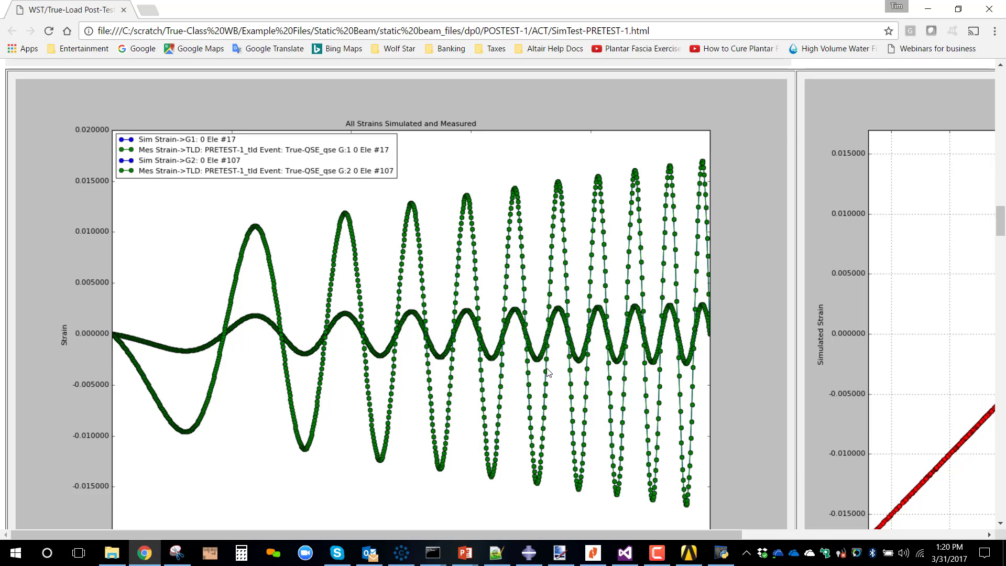
pyautogui.keyDown('ctrl'); pyautogui.scroll(-2, 548, 372); pyautogui.keyUp('ctrl')
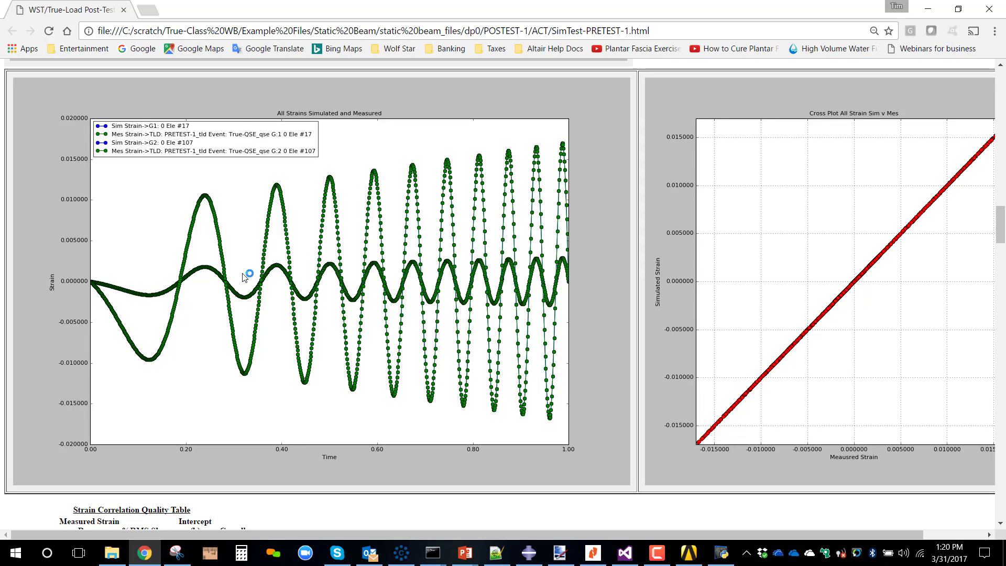
pyautogui.scroll(10, 245, 275)
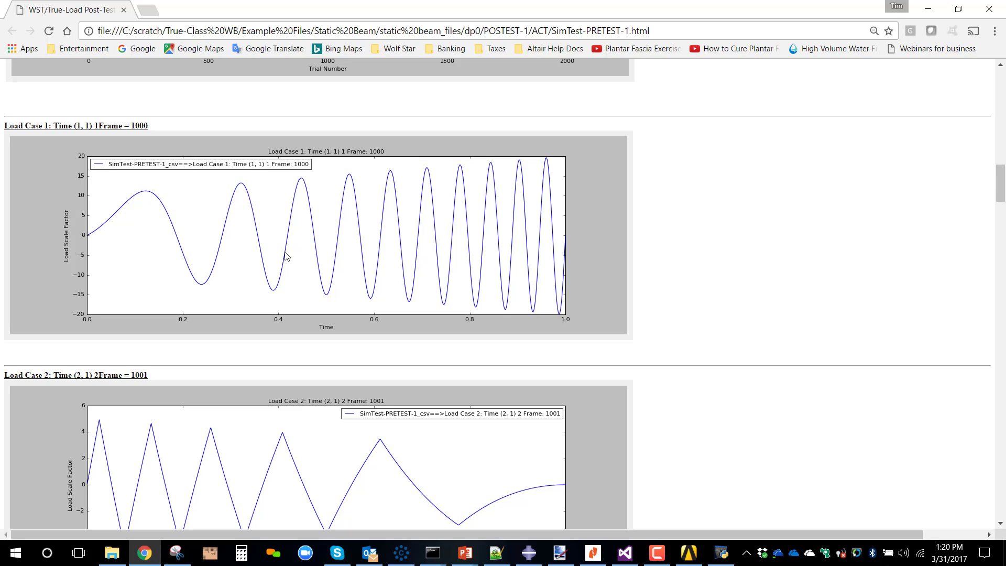
pyautogui.scroll(-10, 285, 255)
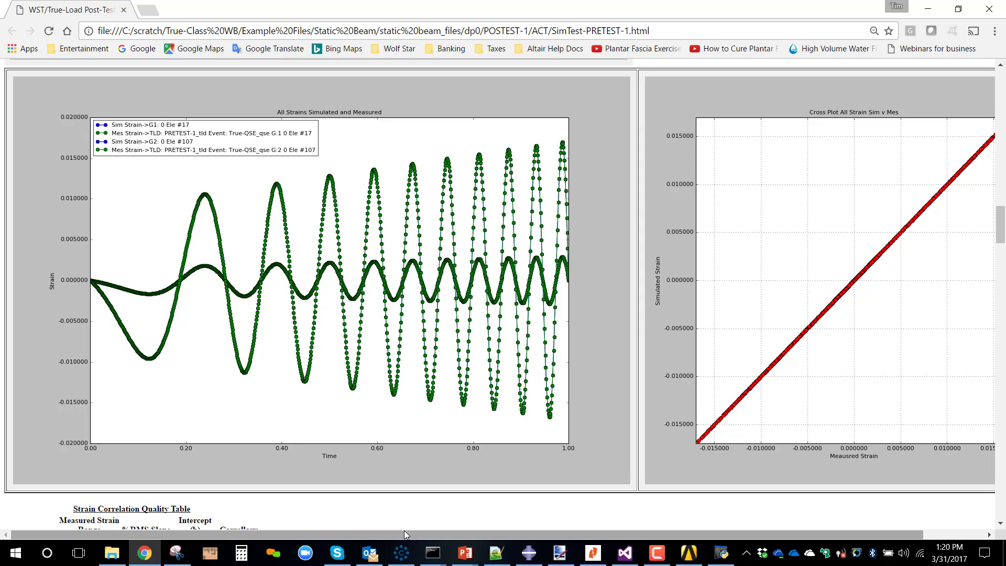
# Examine the report's simulated versus measured cross plot, Strain Correlation Quality Table, individual gauge plots, and gauge location images.
pyautogui.moveTo(403, 530); pyautogui.dragTo(565, 526)
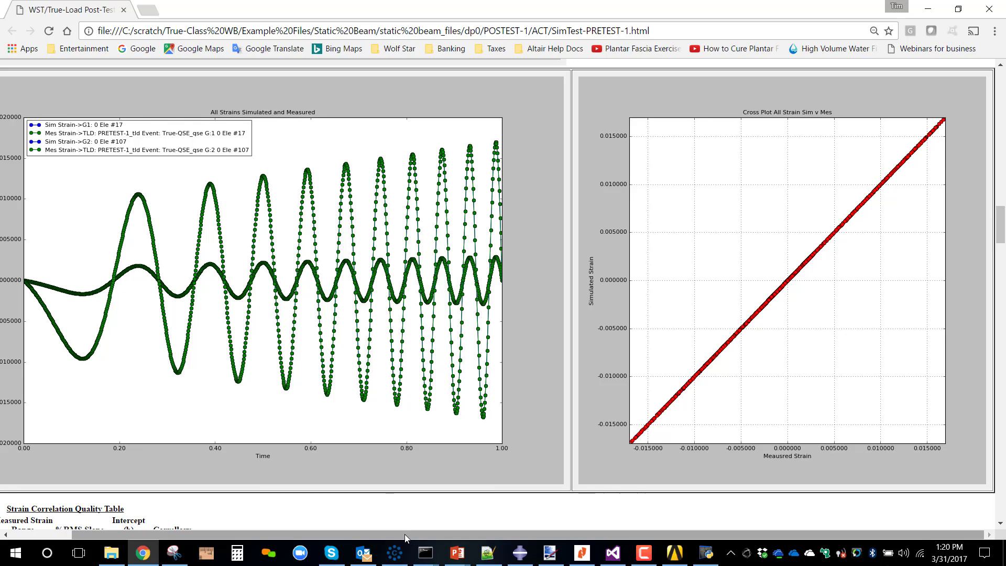
pyautogui.moveTo(404, 533); pyautogui.dragTo(297, 521)
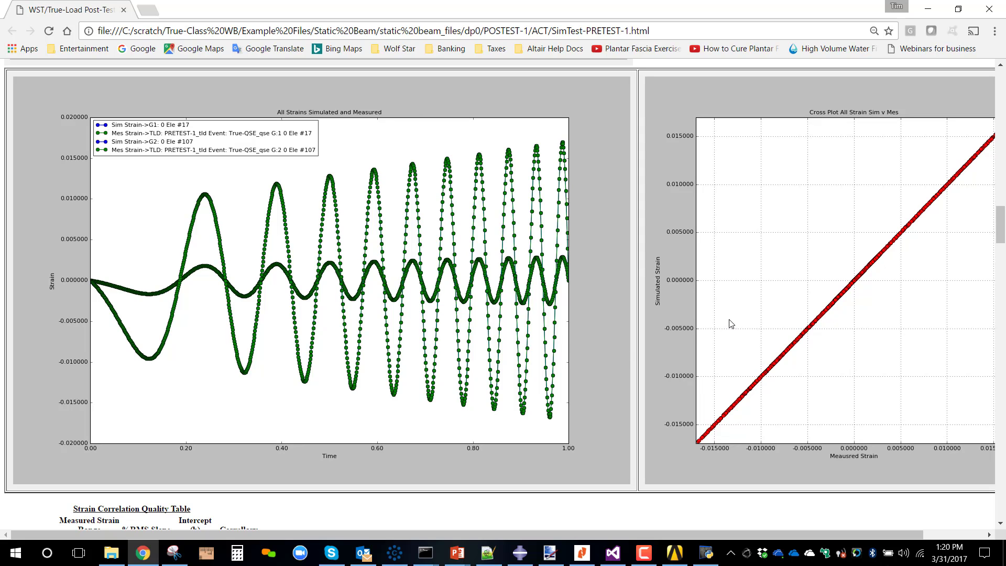
pyautogui.scroll(-5, 731, 324)
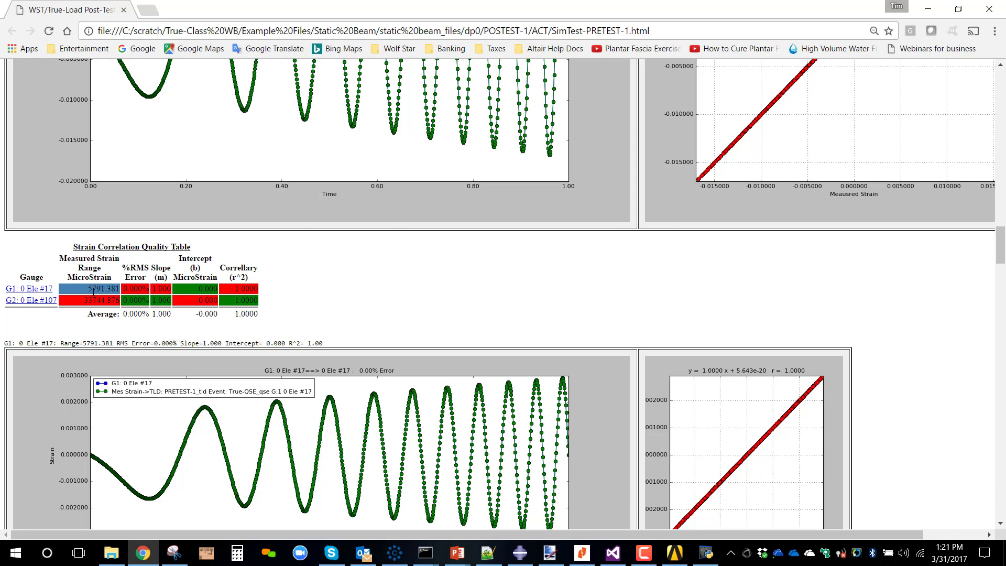
pyautogui.keyDown('ctrl'); pyautogui.scroll(2, 93, 292); pyautogui.keyUp('ctrl')
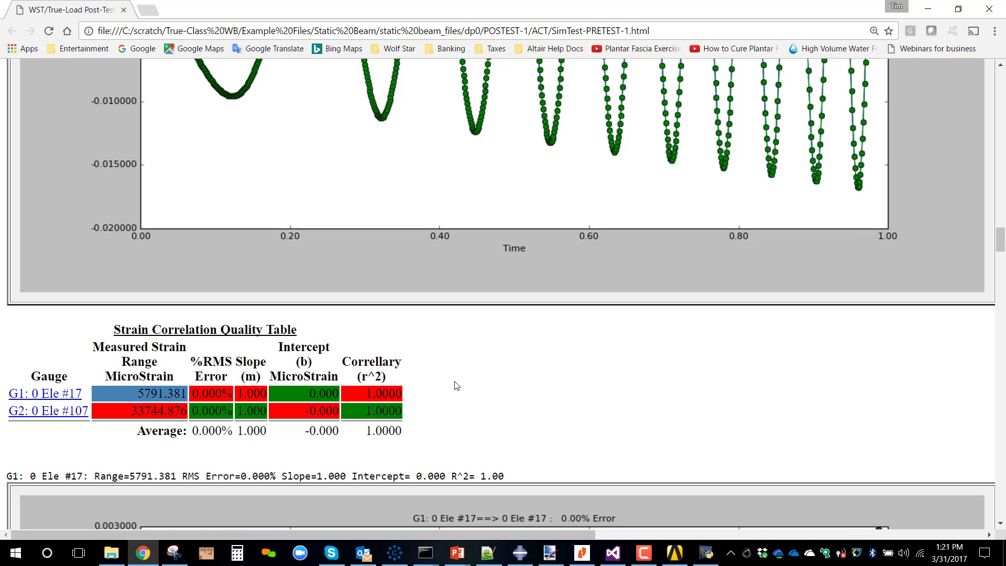
pyautogui.keyDown('ctrl'); pyautogui.scroll(-3, 456, 385); pyautogui.keyUp('ctrl')
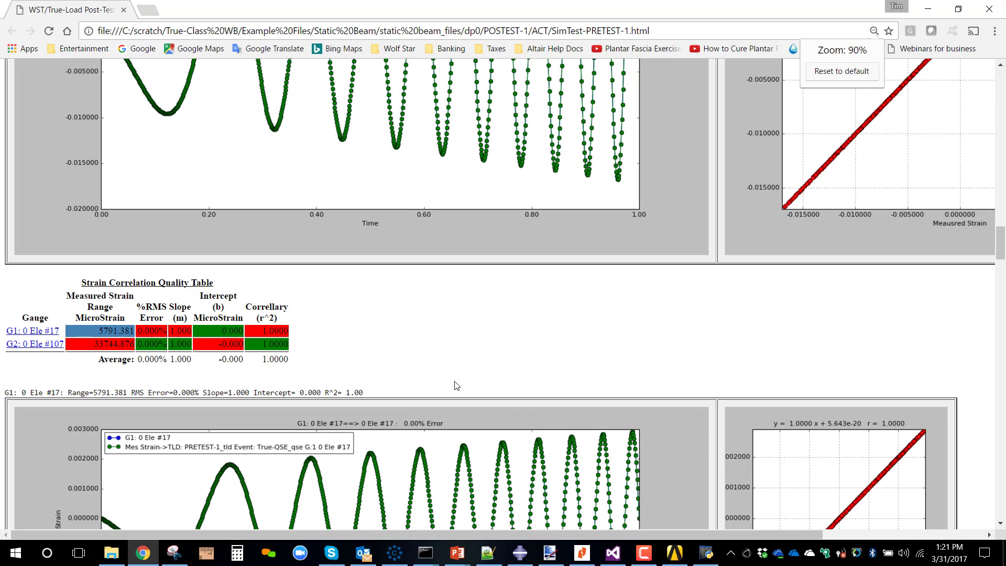
pyautogui.scroll(-4, 456, 386)
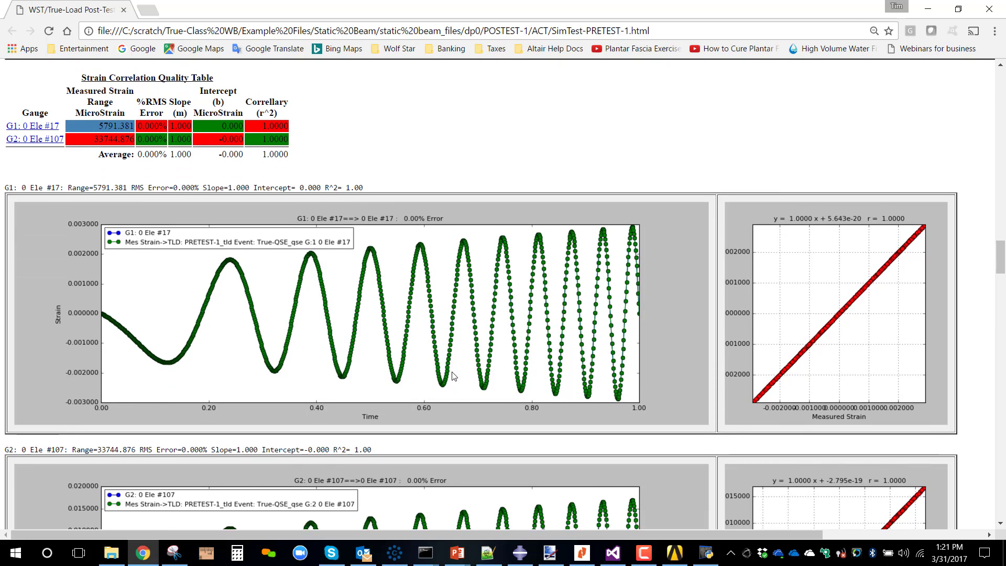
pyautogui.scroll(-10, 454, 375)
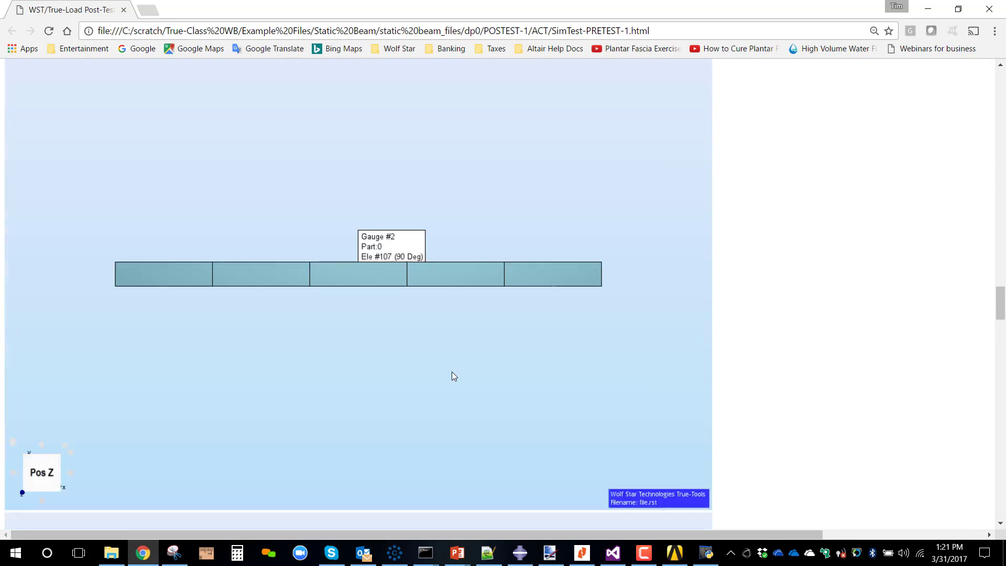
pyautogui.scroll(-20, 453, 376)
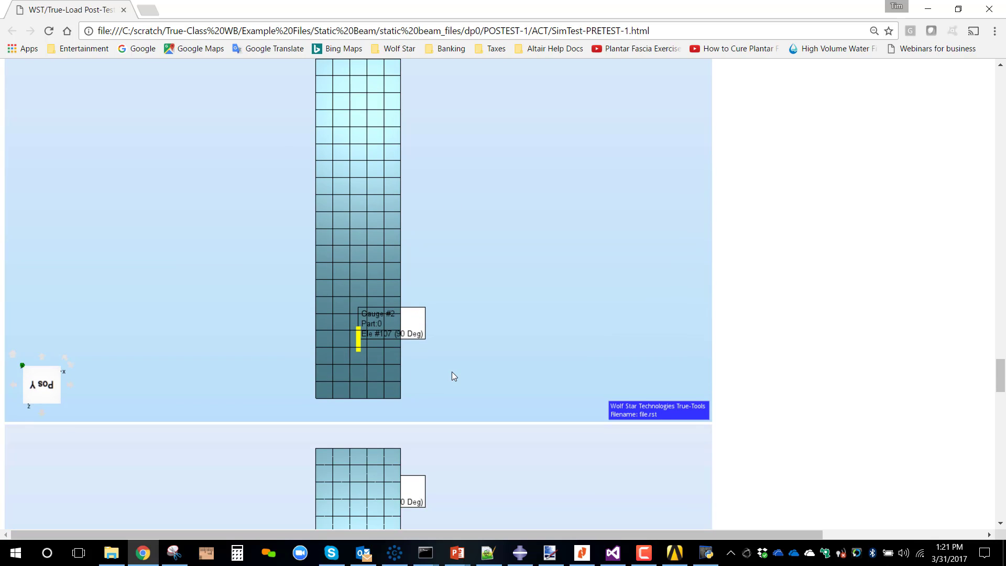
pyautogui.scroll(-10, 452, 372)
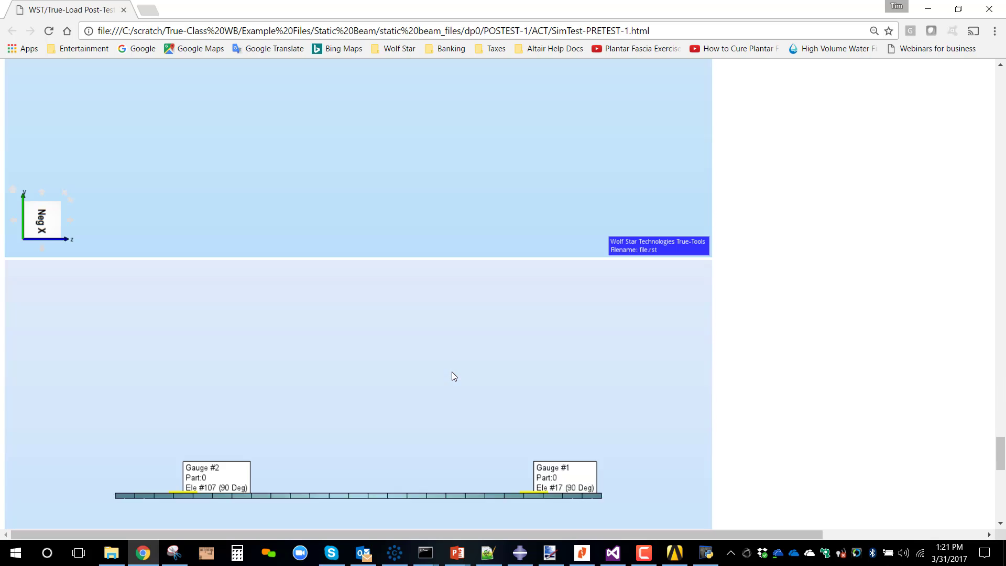
pyautogui.scroll(-10, 452, 372)
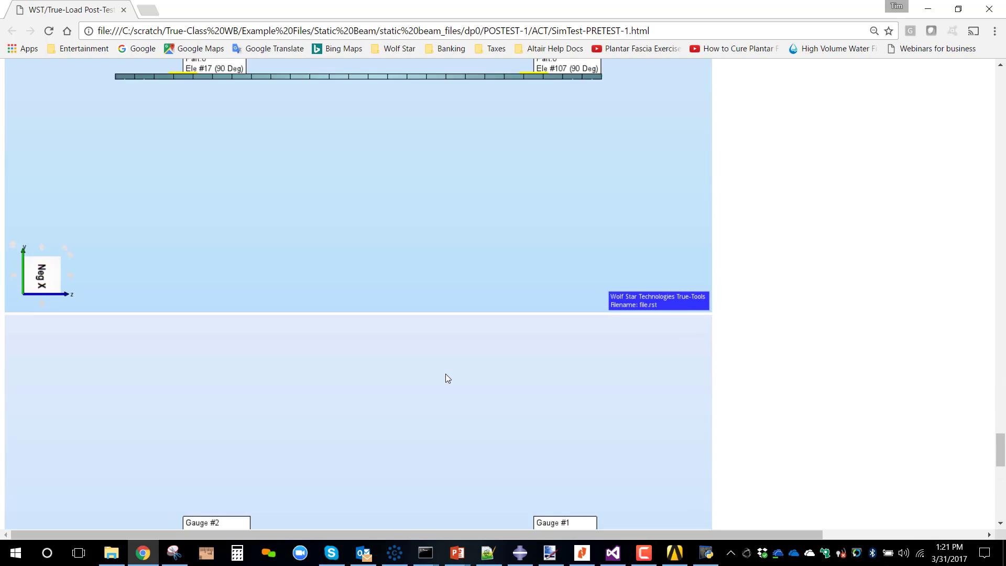
pyautogui.scroll(20, 446, 374)
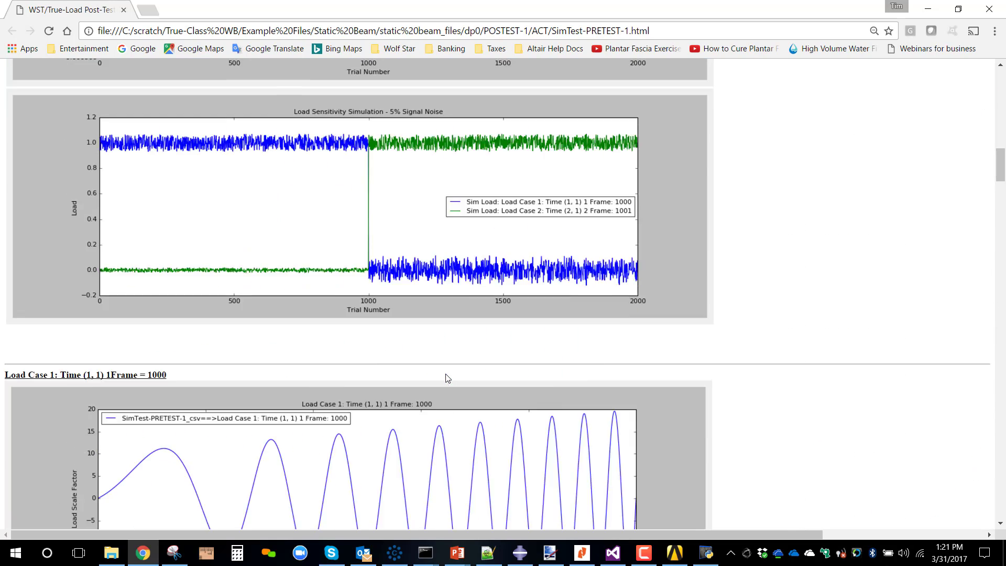
pyautogui.press('Home')
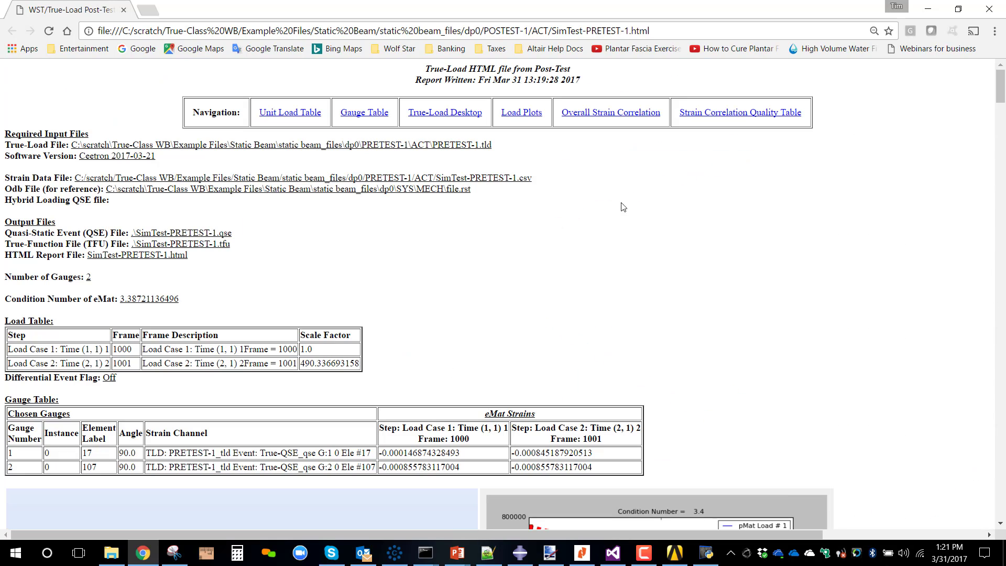
# Close the HTML report, the Post-Test dialog, and the True-Tools window to return to the project schematic.
pyautogui.click(989, 11)
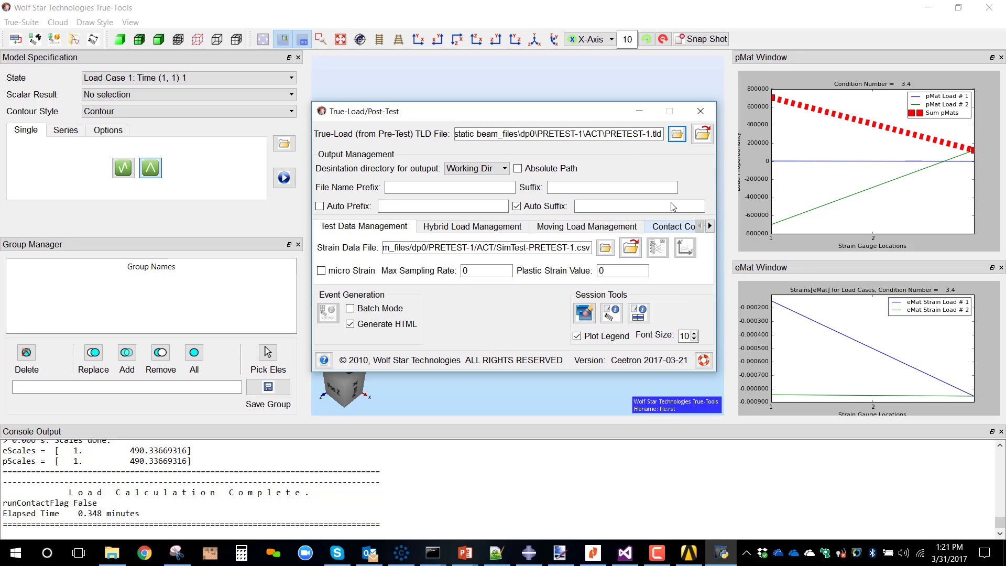
pyautogui.click(705, 113)
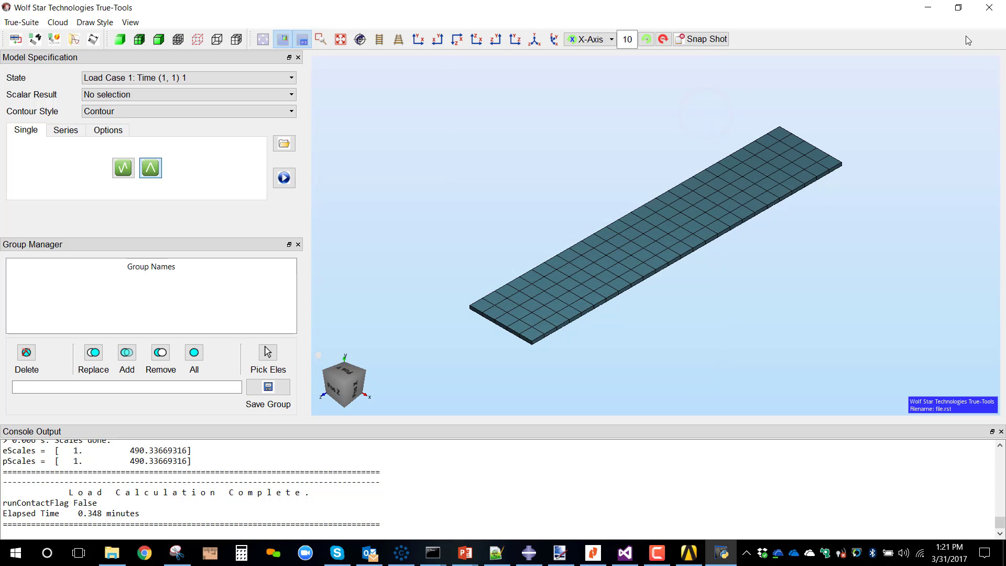
pyautogui.click(991, 7)
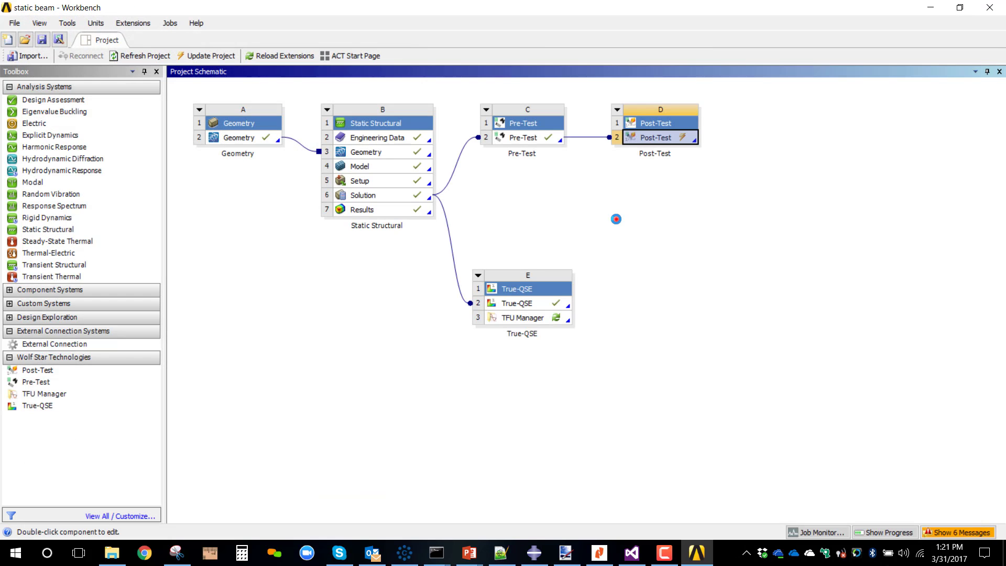
# Add a True-QSE system linked to the Post-Test component in the project schematic and update its True-QSE component.
pyautogui.click(616, 219)
pyautogui.click(67, 359)
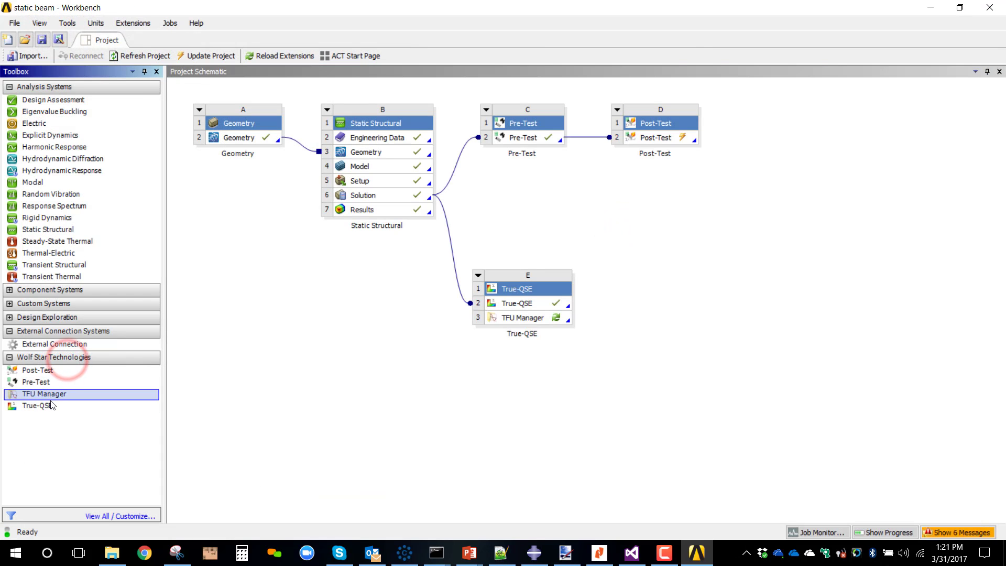
pyautogui.moveTo(37, 405); pyautogui.dragTo(681, 145)
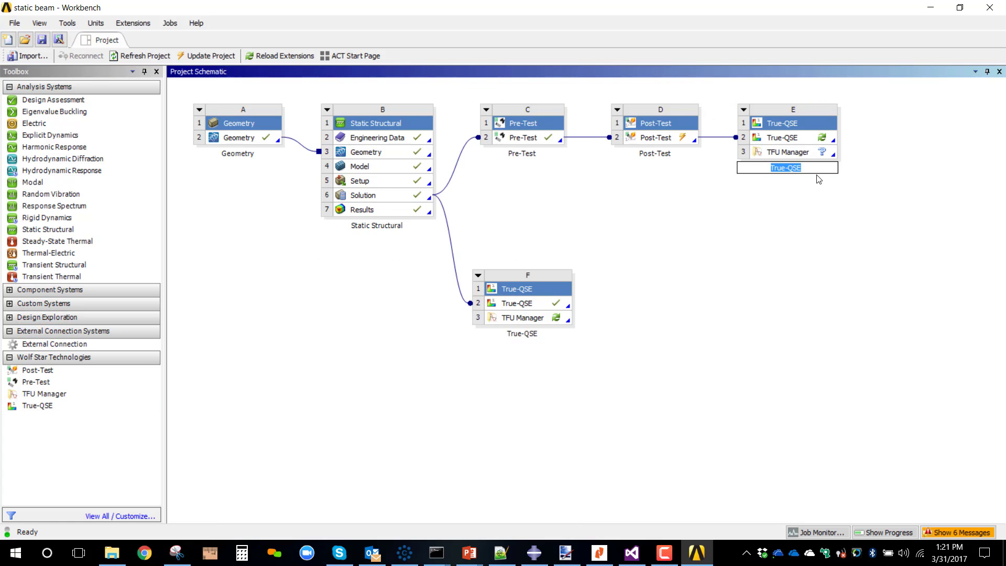
pyautogui.rightClick(765, 138)
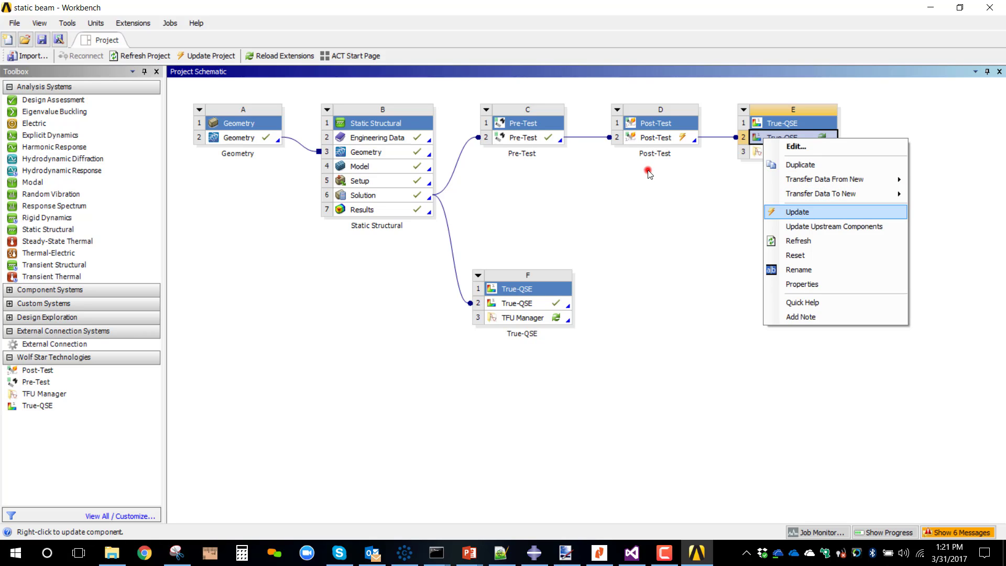
pyautogui.click(809, 211)
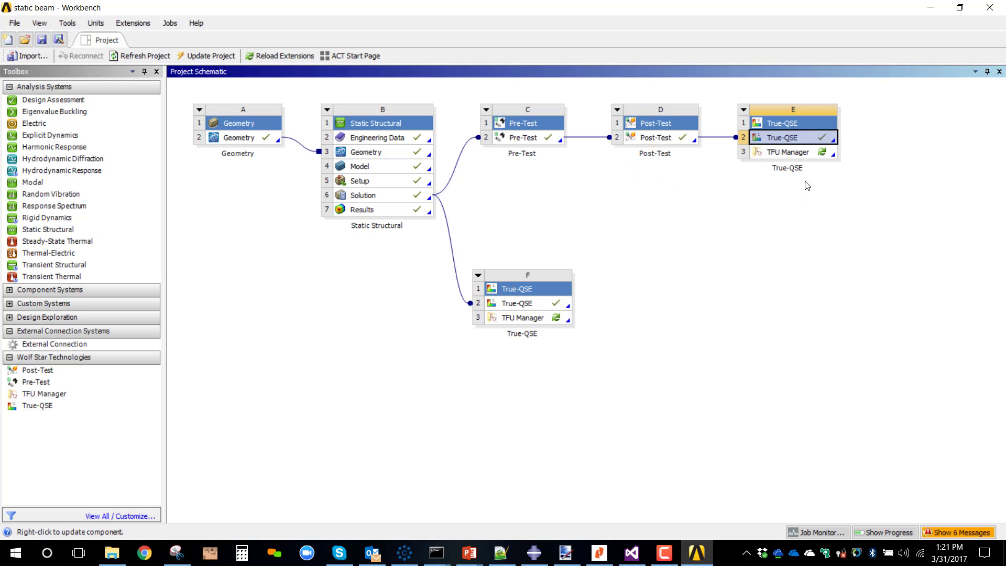
# Open the True-QSE component linked to Post-Test and reposition its dialog over the beam model.
pyautogui.doubleClick(789, 143)
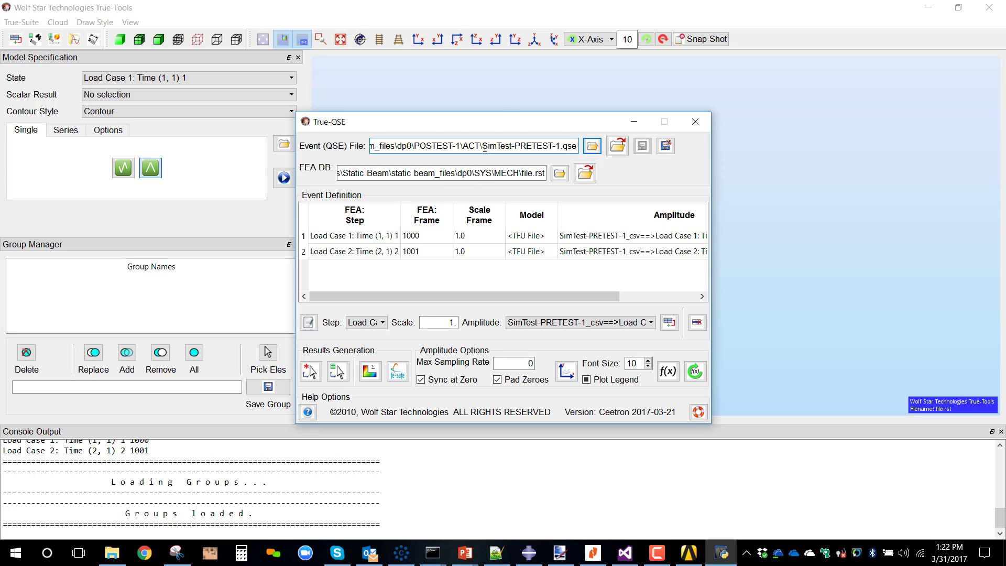
pyautogui.moveTo(504, 123); pyautogui.dragTo(562, 307)
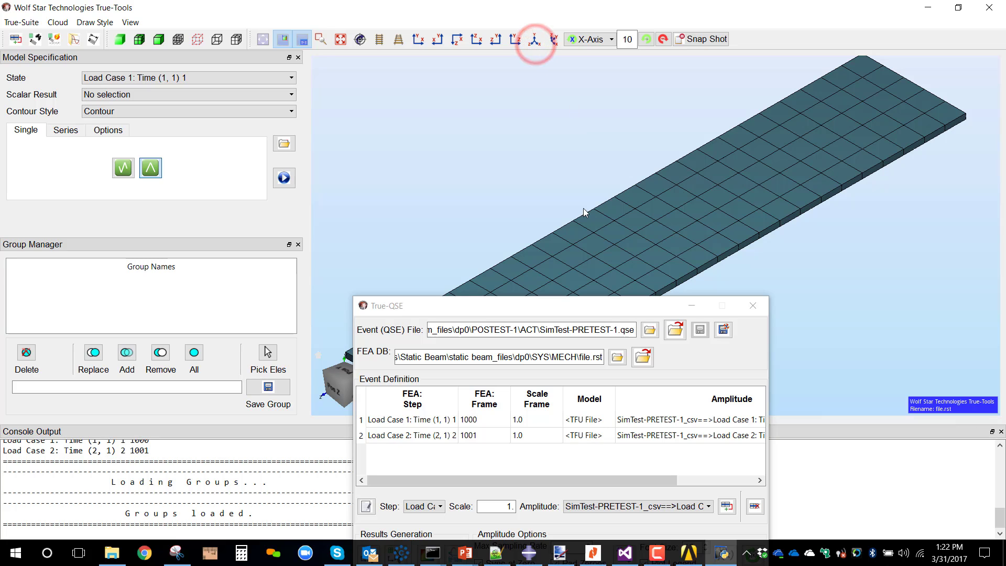
pyautogui.moveTo(566, 304); pyautogui.dragTo(577, 71)
# Examine the two load cases and their amplitude functions in the event definition, widening the dialog to show the full amplitude names.
pyautogui.click(437, 189)
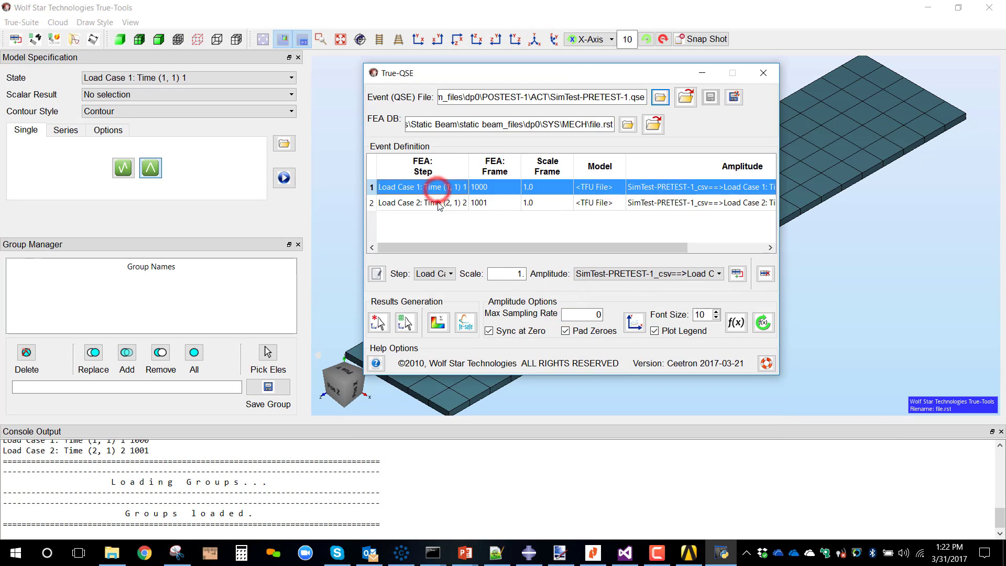
pyautogui.click(438, 202)
pyautogui.click(665, 190)
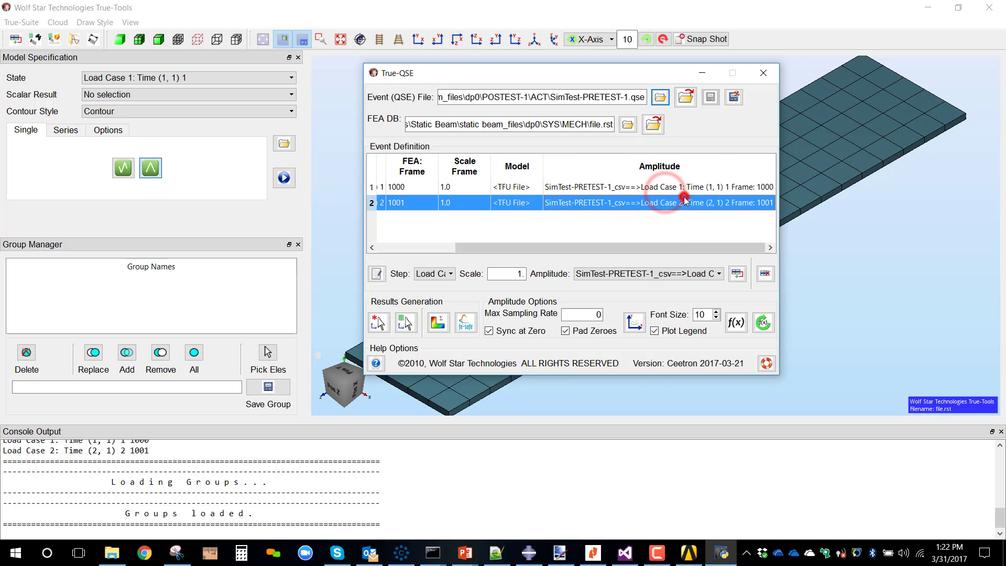
pyautogui.click(678, 202)
pyautogui.click(676, 188)
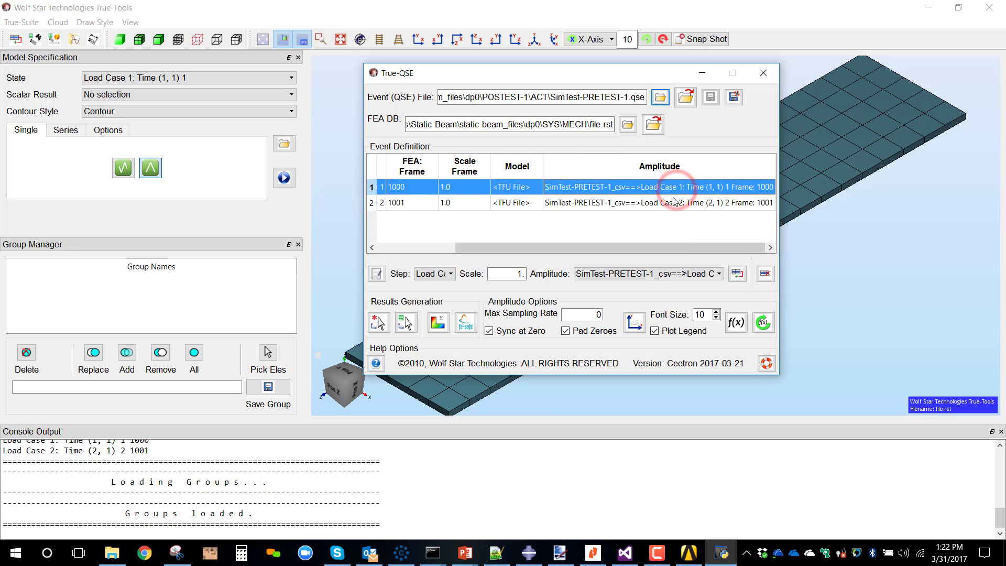
pyautogui.click(673, 201)
pyautogui.click(667, 183)
pyautogui.click(664, 201)
pyautogui.click(664, 188)
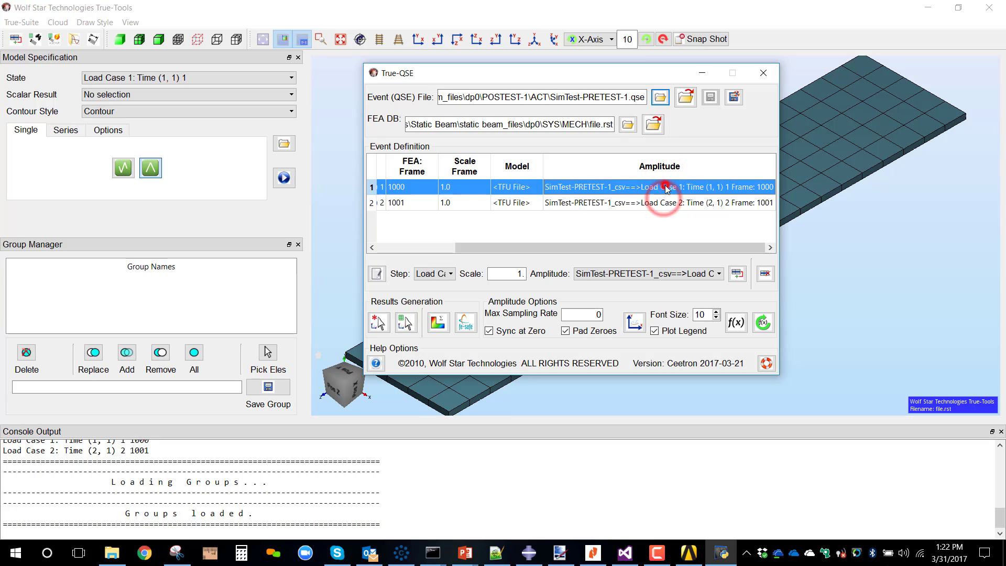
pyautogui.click(648, 247)
pyautogui.moveTo(648, 245); pyautogui.dragTo(484, 230)
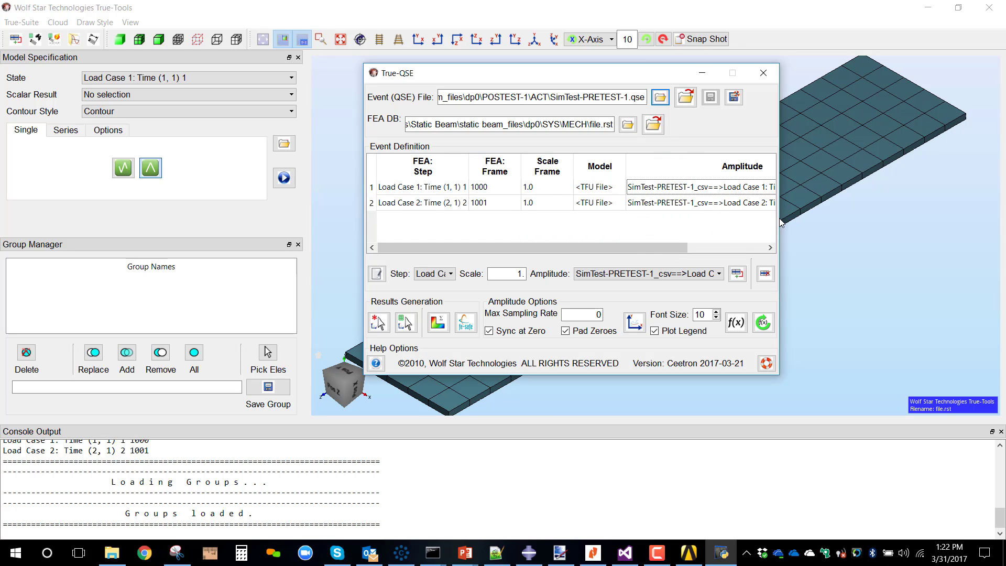
pyautogui.moveTo(779, 218); pyautogui.dragTo(879, 252)
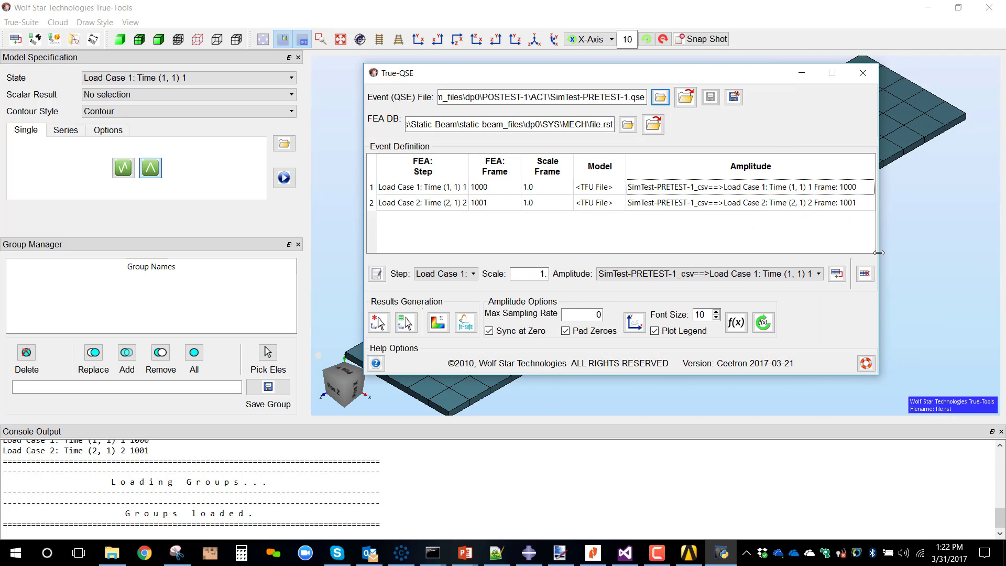
# Plot the event's amplitude histories for both load cases, view them clear of the dialog, and close True-QSE and the True-Tools window.
pyautogui.click(633, 322)
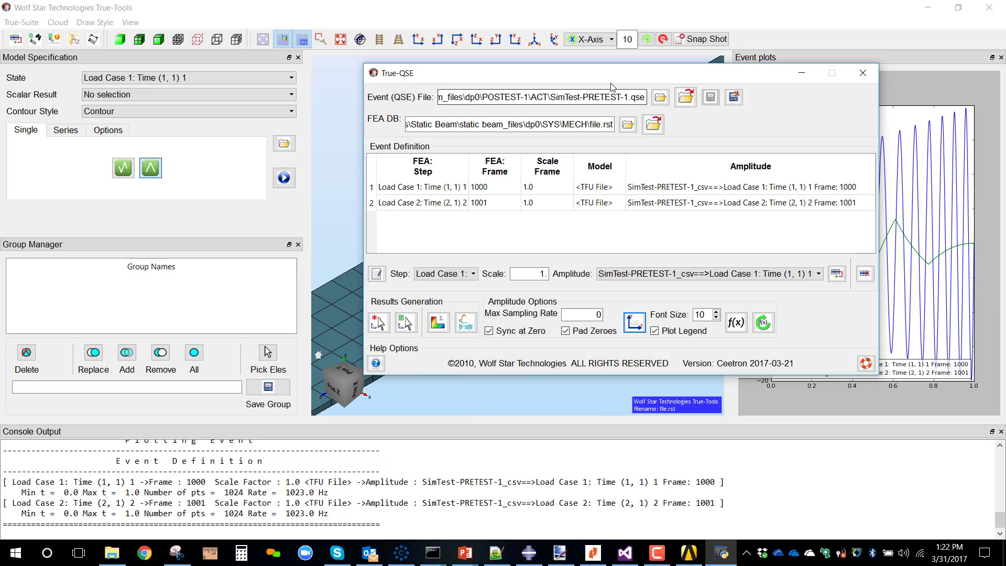
pyautogui.moveTo(611, 79); pyautogui.dragTo(519, 73)
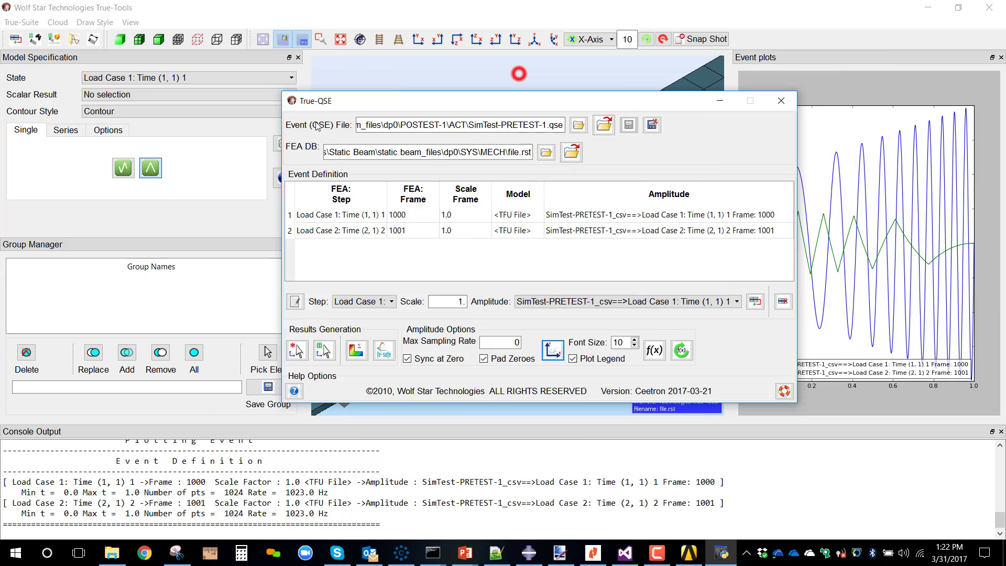
pyautogui.moveTo(316, 126); pyautogui.dragTo(339, 70)
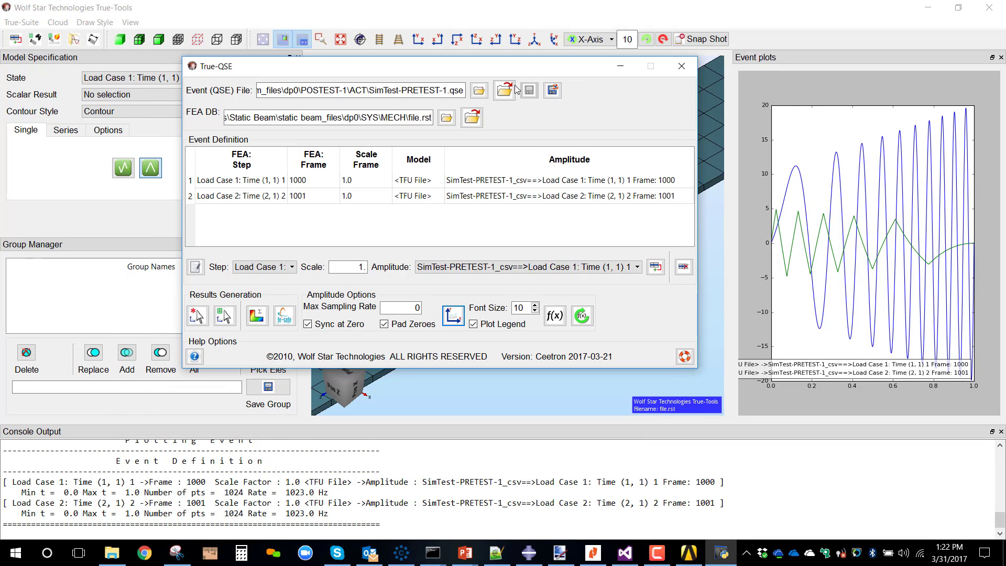
pyautogui.click(683, 69)
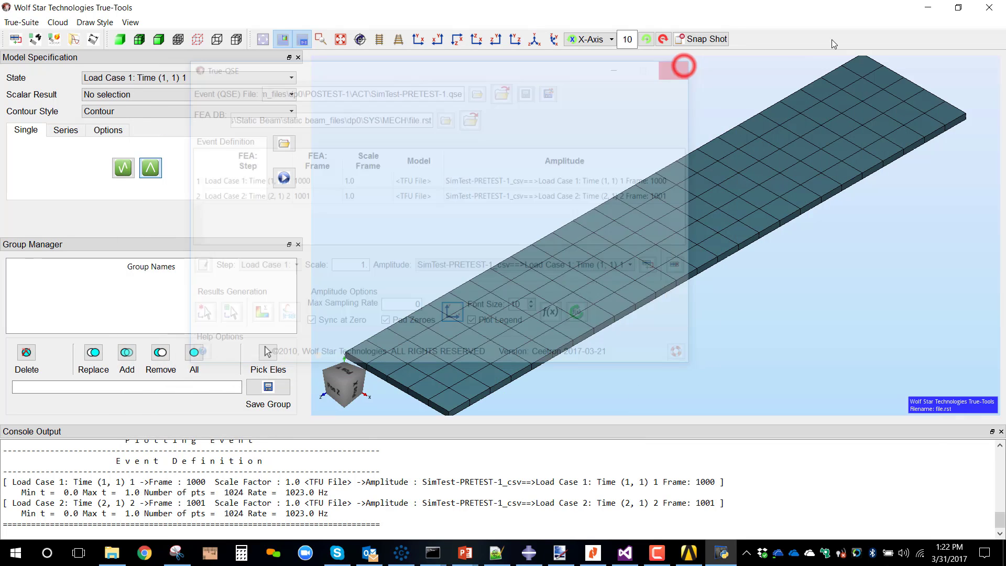
pyautogui.click(993, 7)
pyautogui.click(635, 196)
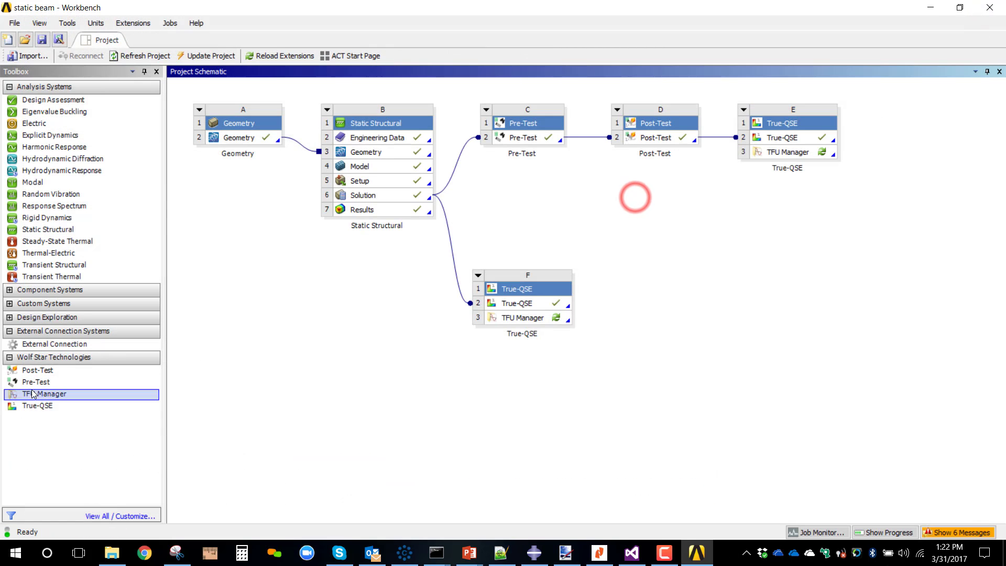
# Open the TFU Manager component of the True-QSE system linked to Post-Test.
pyautogui.click(795, 154)
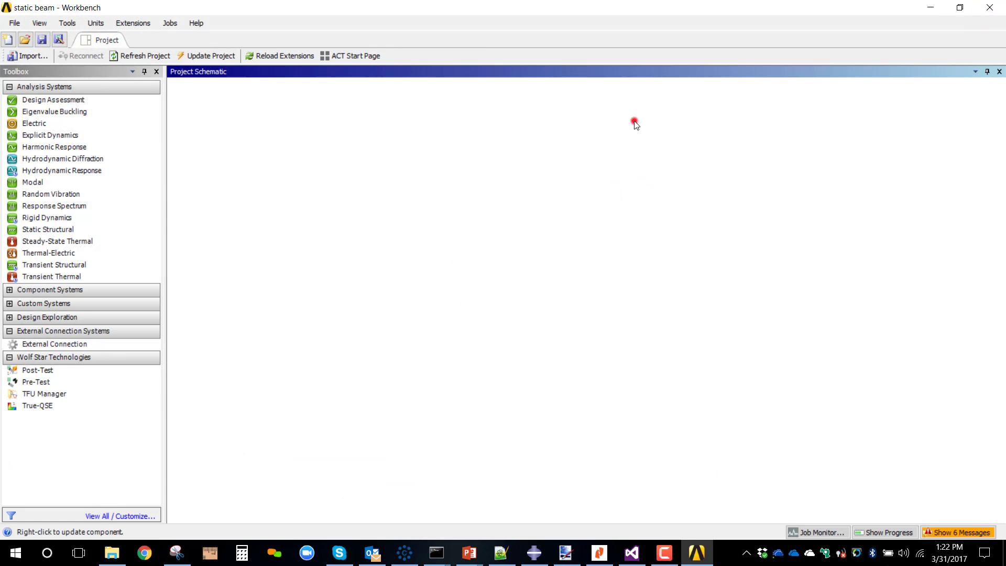
pyautogui.rightClick(795, 154)
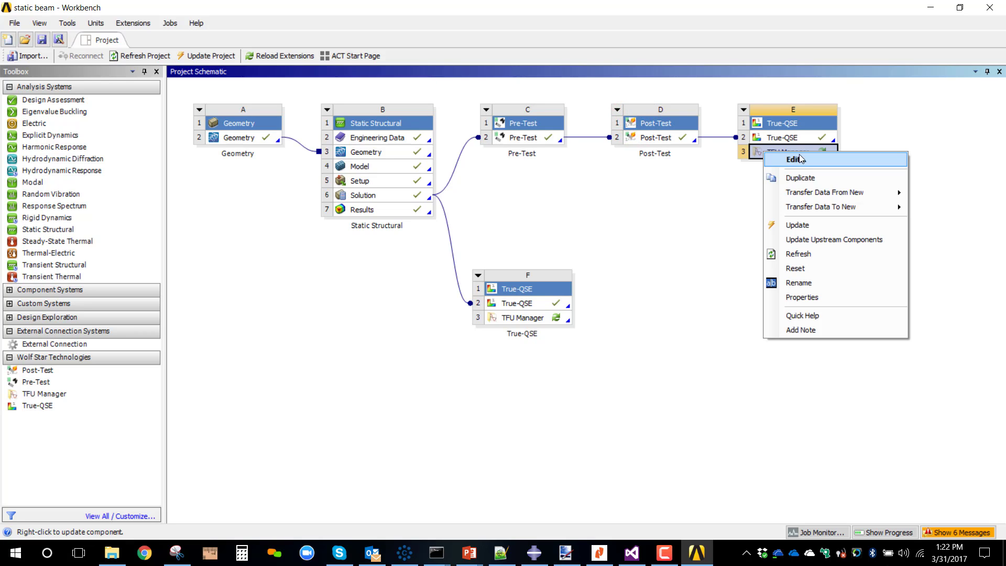
pyautogui.click(780, 220)
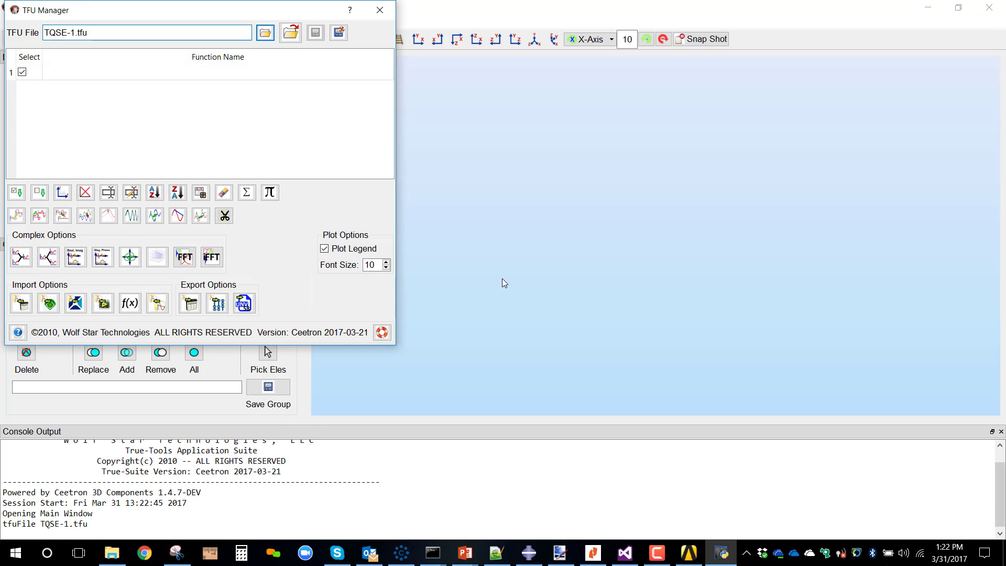
# Load SimTest-PRETEST-1.tfu from the dp0/POSTEST-1/ACT folder into the TFU Manager.
pyautogui.click(264, 34)
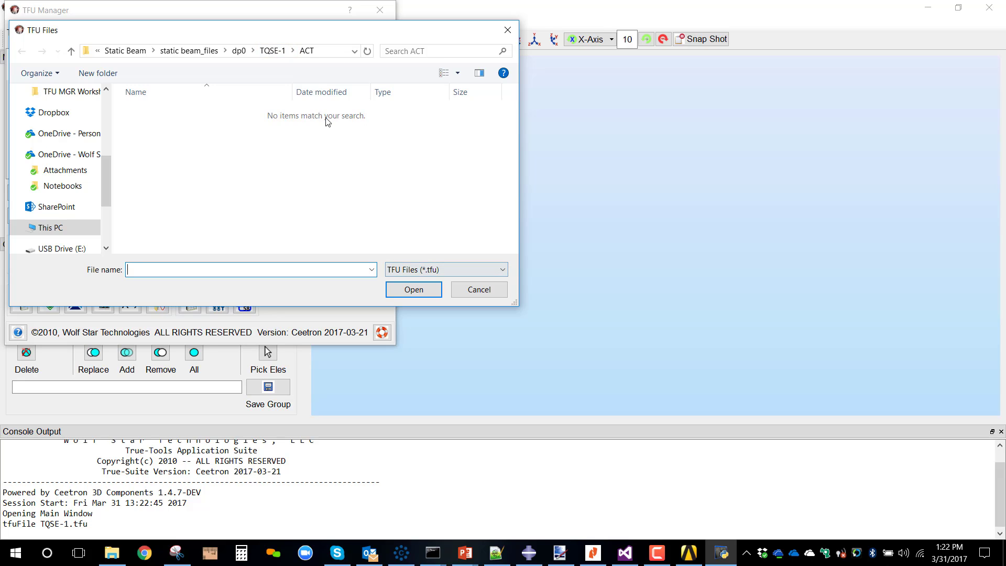
pyautogui.click(271, 50)
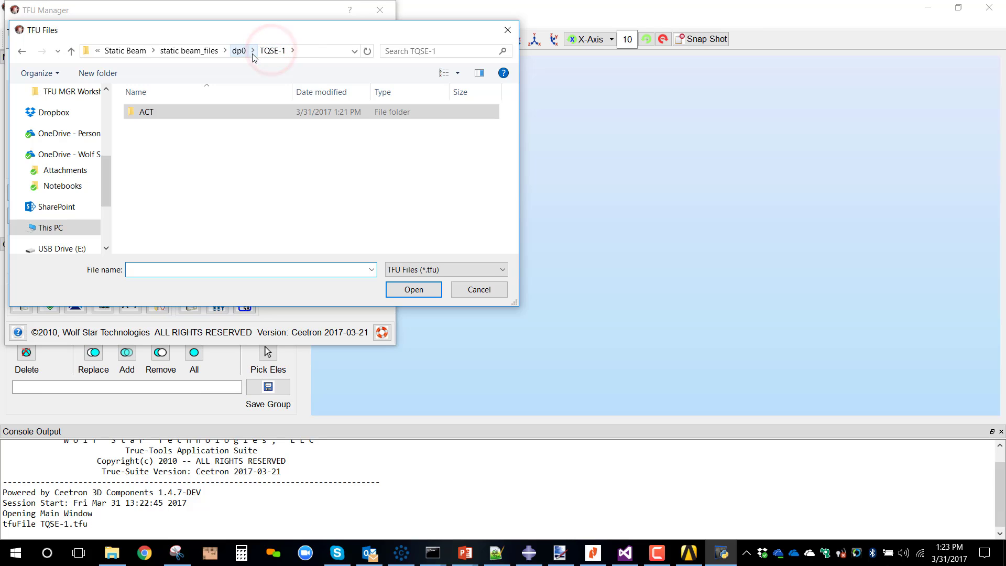
pyautogui.click(238, 51)
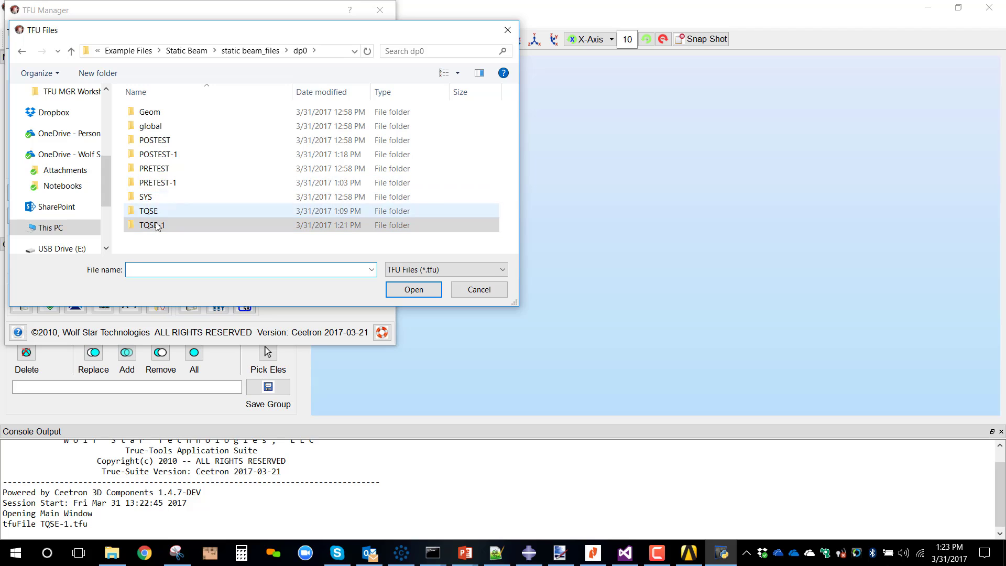
pyautogui.doubleClick(161, 155)
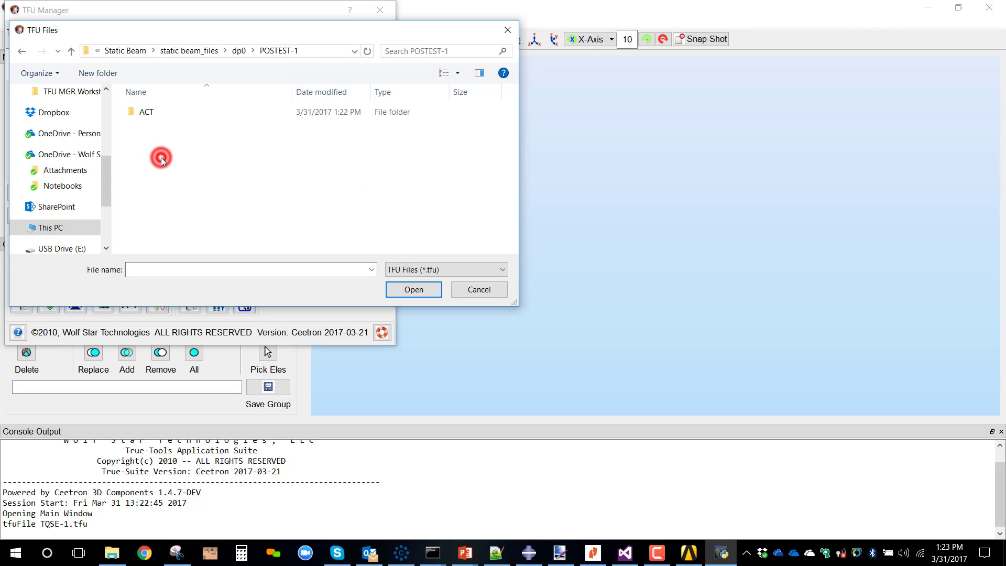
pyautogui.click(168, 116)
pyautogui.doubleClick(169, 116)
pyautogui.click(168, 126)
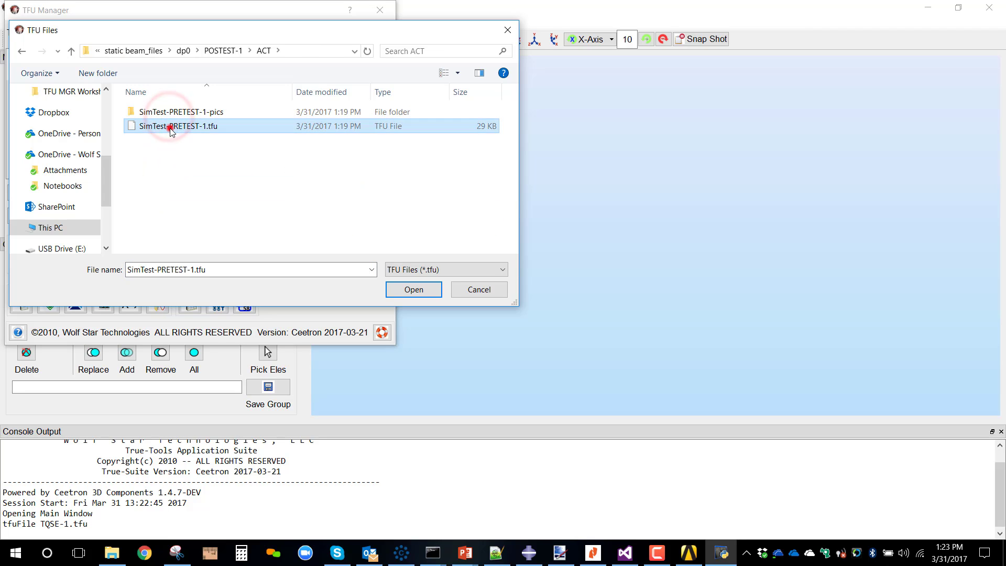
pyautogui.click(400, 292)
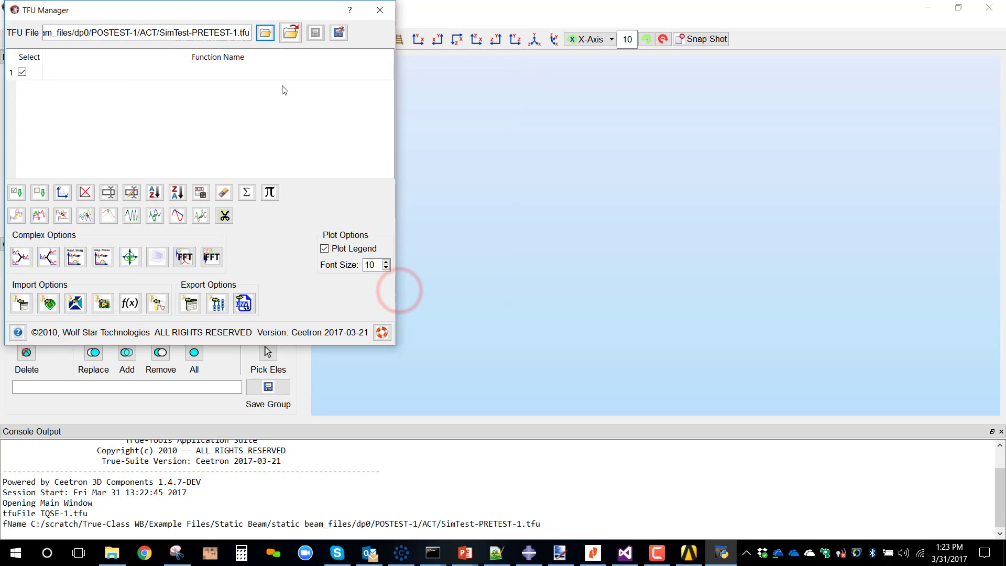
pyautogui.click(290, 32)
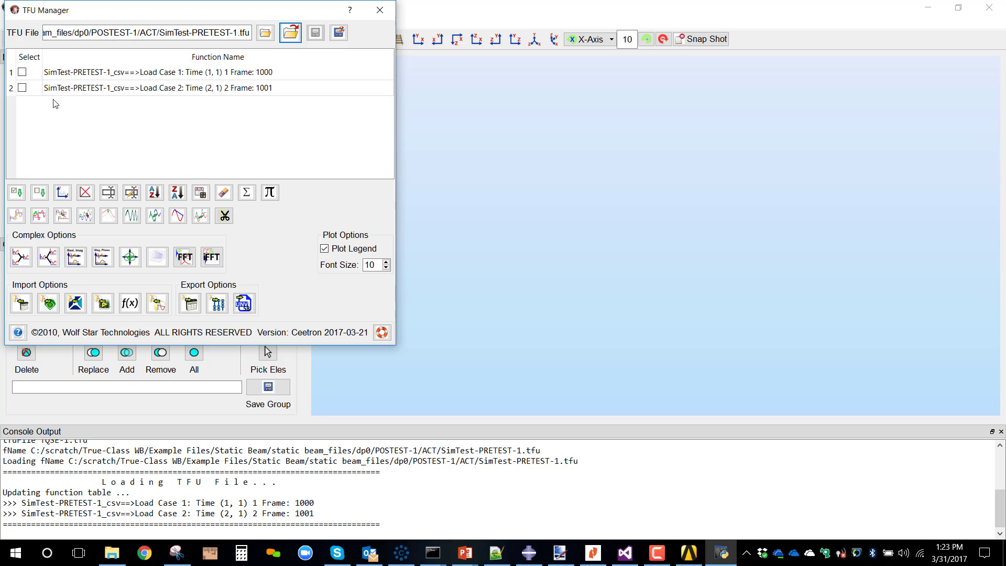
# Select all functions in the table and plot the Load Case 1 and Load Case 2 time histories together.
pyautogui.click(63, 193)
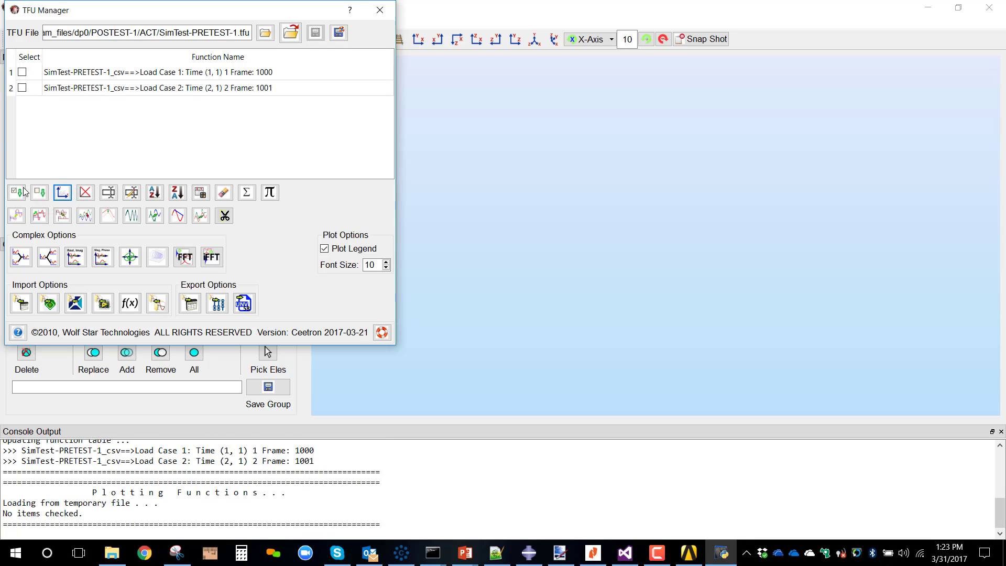
pyautogui.click(17, 192)
pyautogui.click(63, 193)
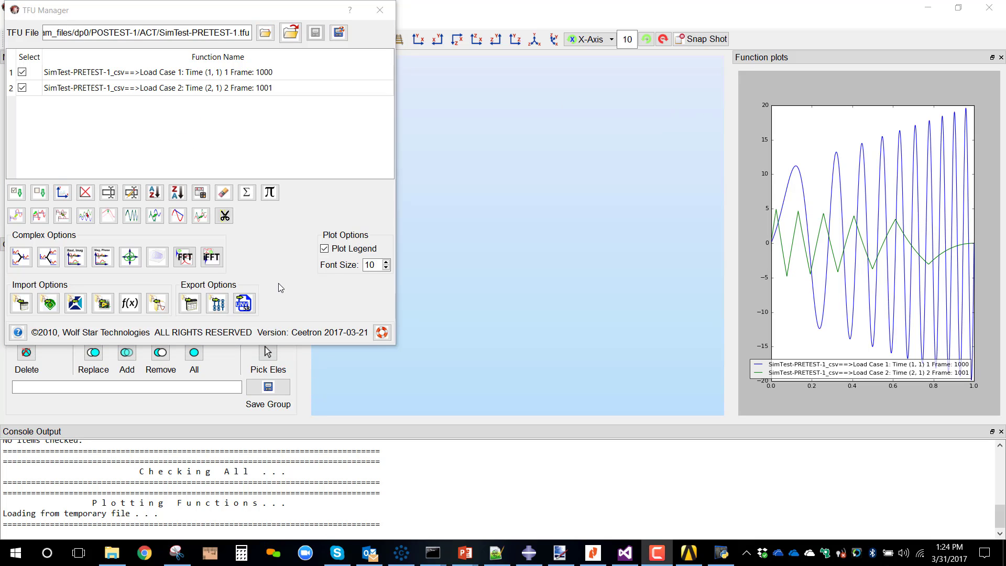
# Import the functions of True-QSE.tfu from the dp0/TQSE/ACT folder into the function table.
pyautogui.click(155, 284)
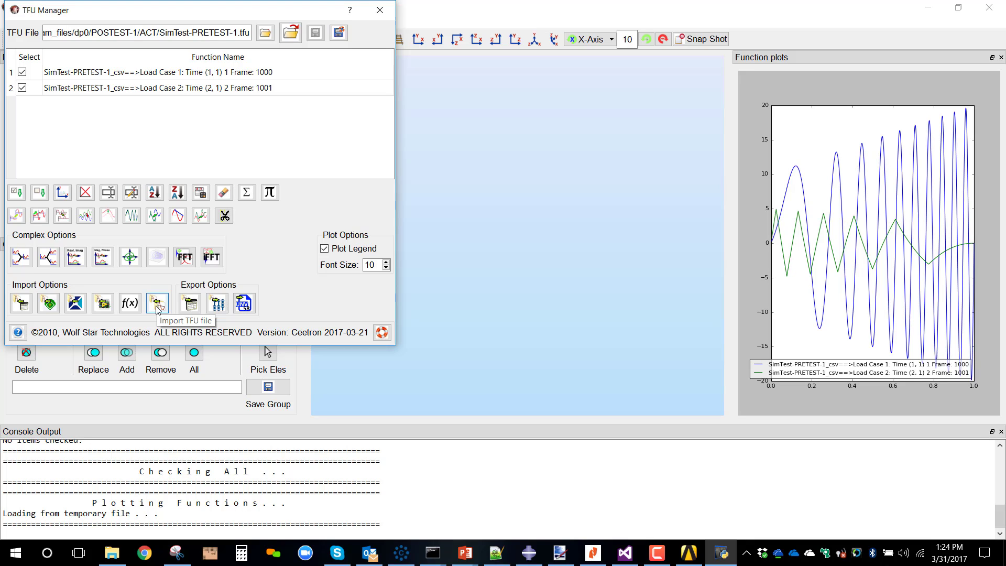
pyautogui.click(156, 305)
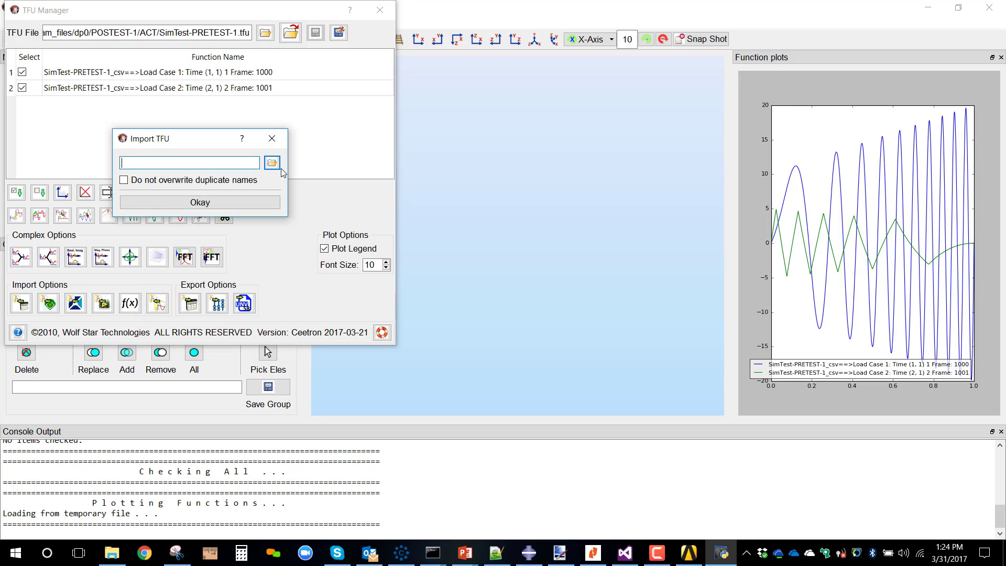
pyautogui.click(272, 163)
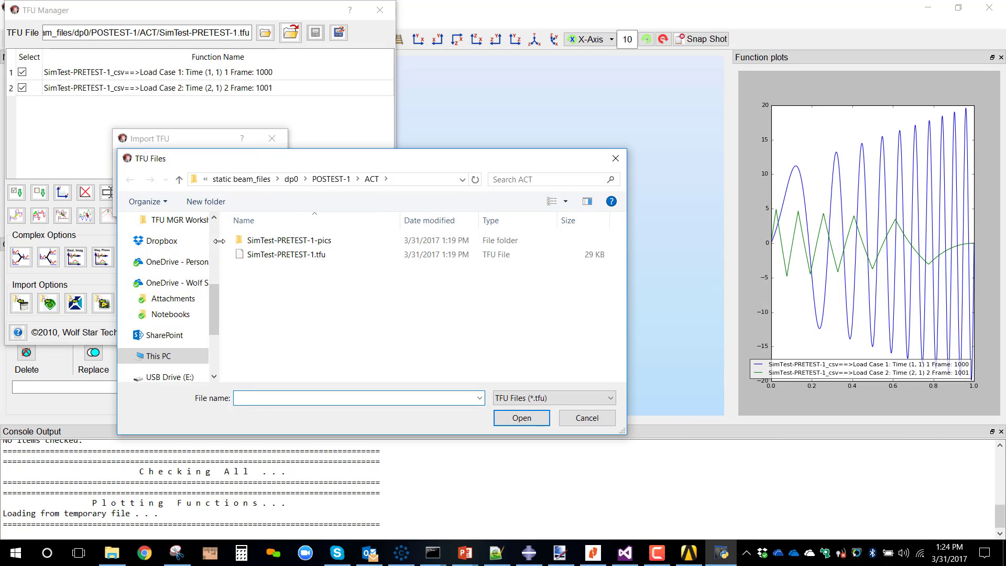
pyautogui.click(179, 180)
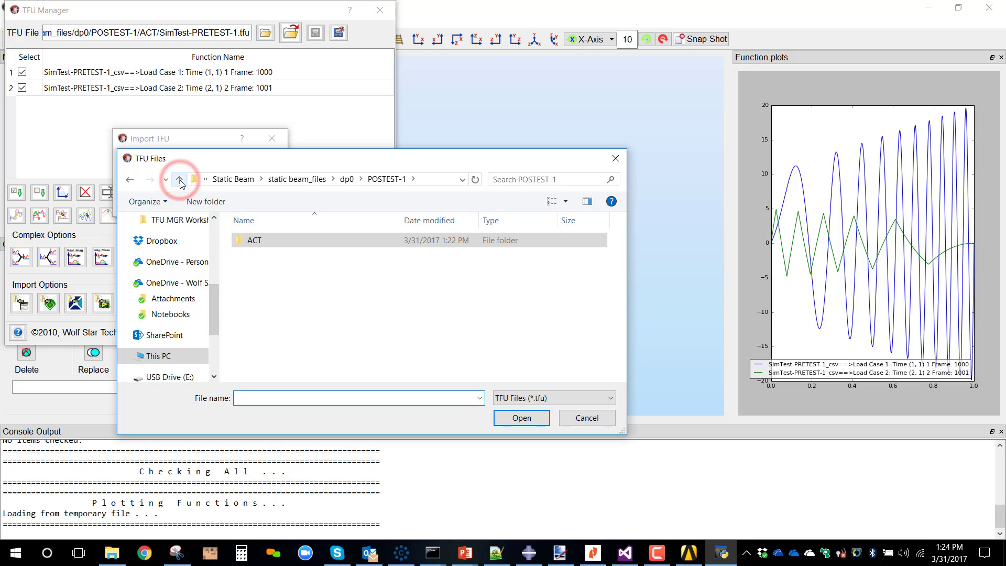
pyautogui.click(179, 180)
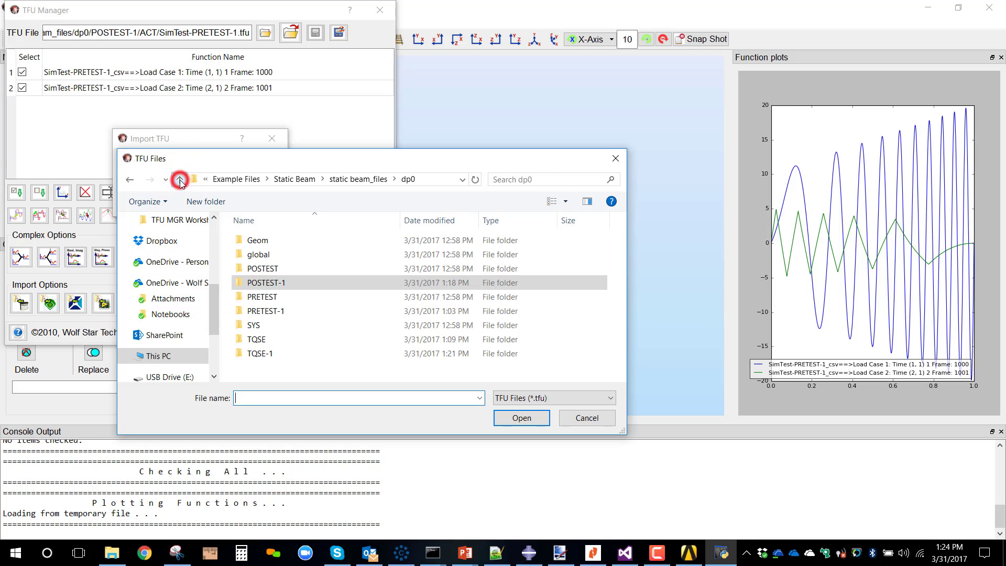
pyautogui.click(277, 342)
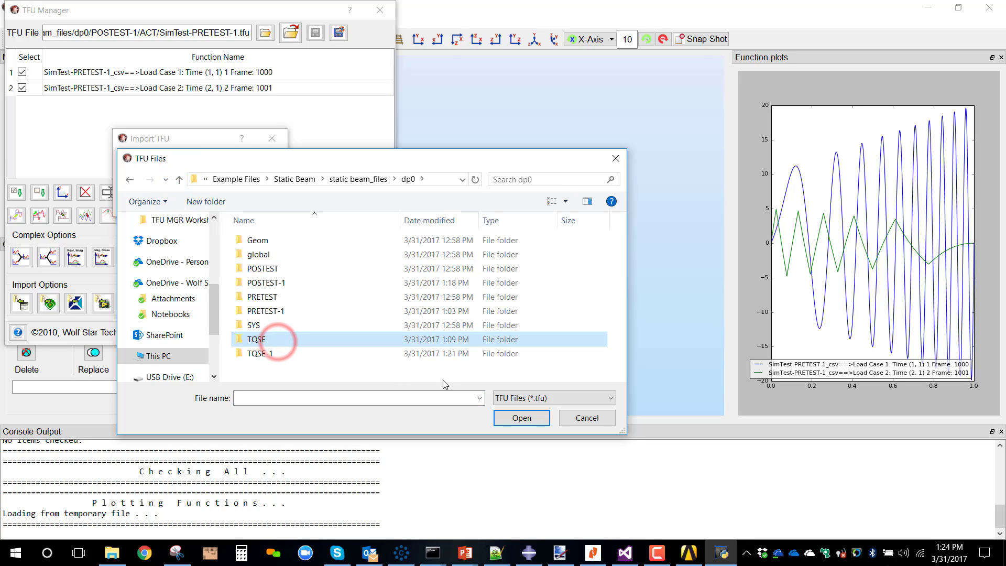
pyautogui.doubleClick(385, 339)
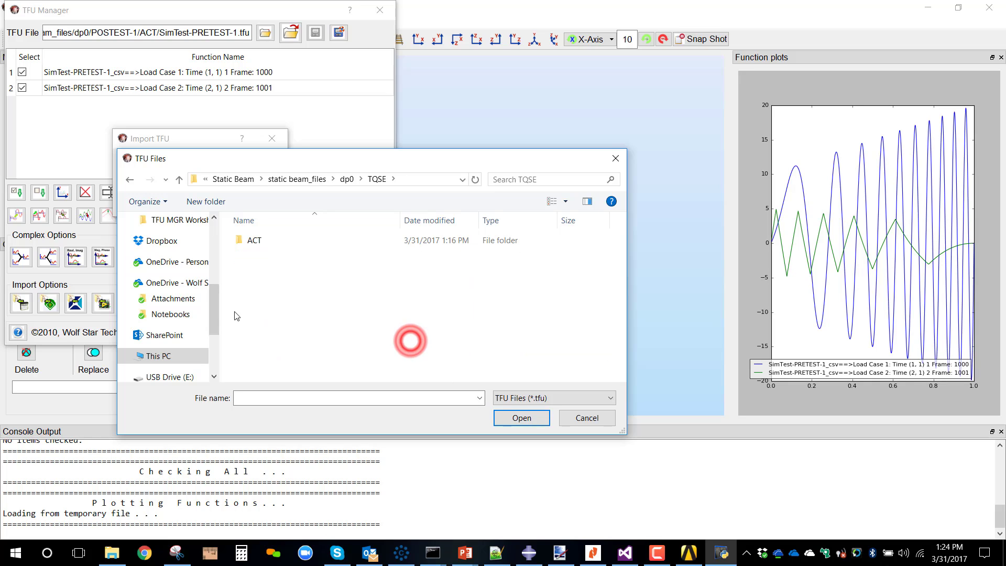
pyautogui.doubleClick(254, 240)
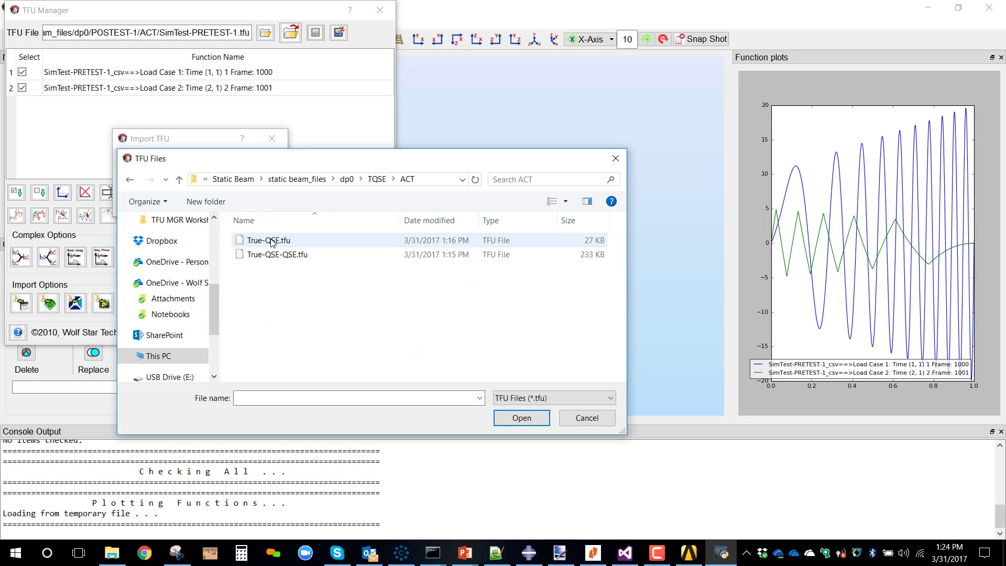
pyautogui.click(265, 240)
pyautogui.click(520, 418)
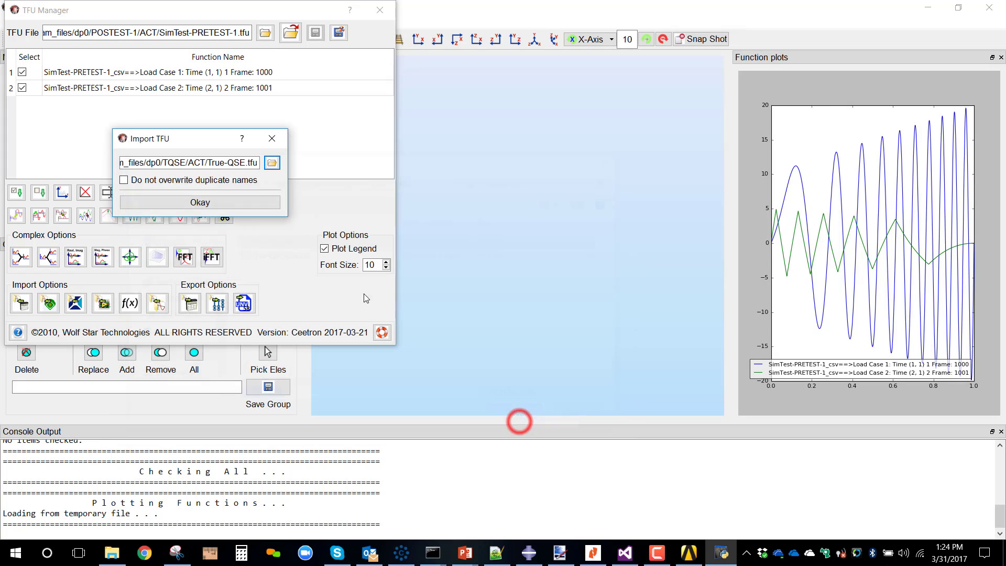
pyautogui.click(247, 198)
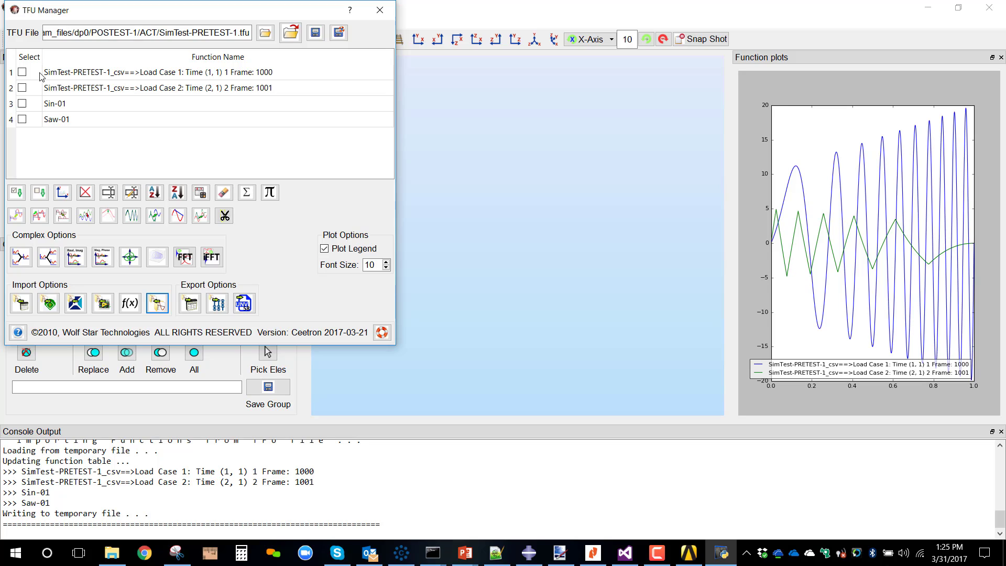
# Plot the Load Case 1 function together with Sin-01 and widen the function plot area.
pyautogui.click(22, 72)
pyautogui.click(22, 104)
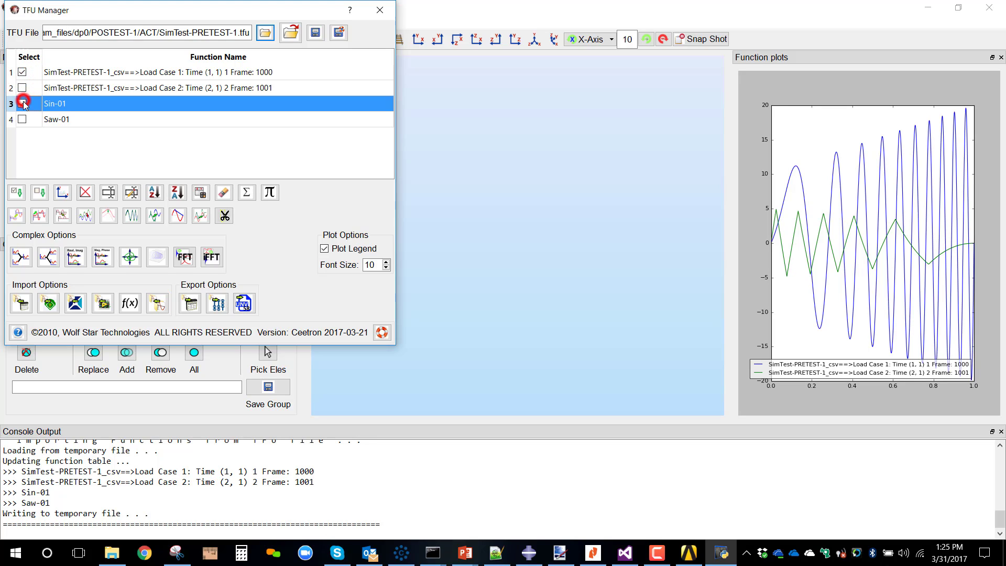
pyautogui.click(63, 194)
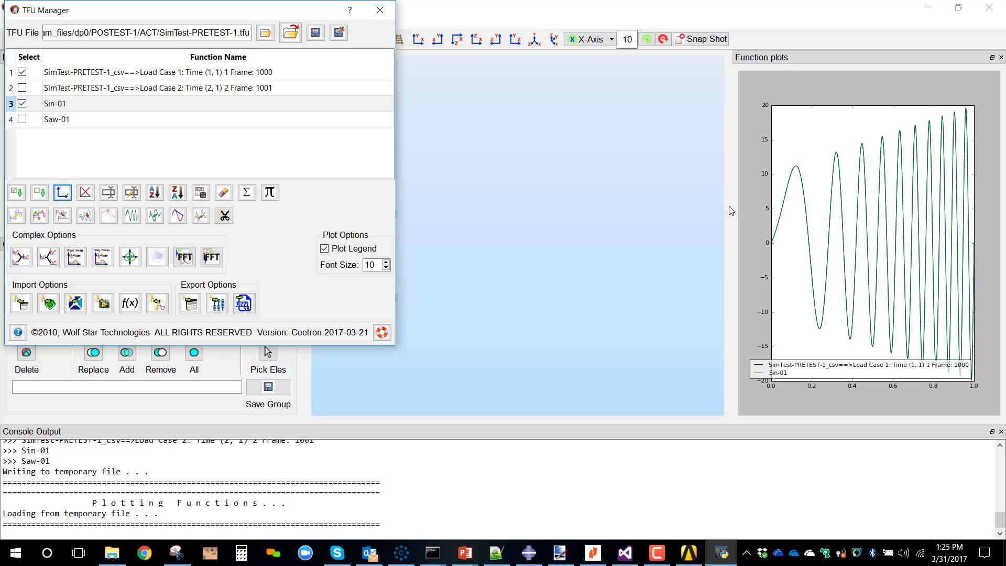
pyautogui.moveTo(731, 208); pyautogui.dragTo(541, 258)
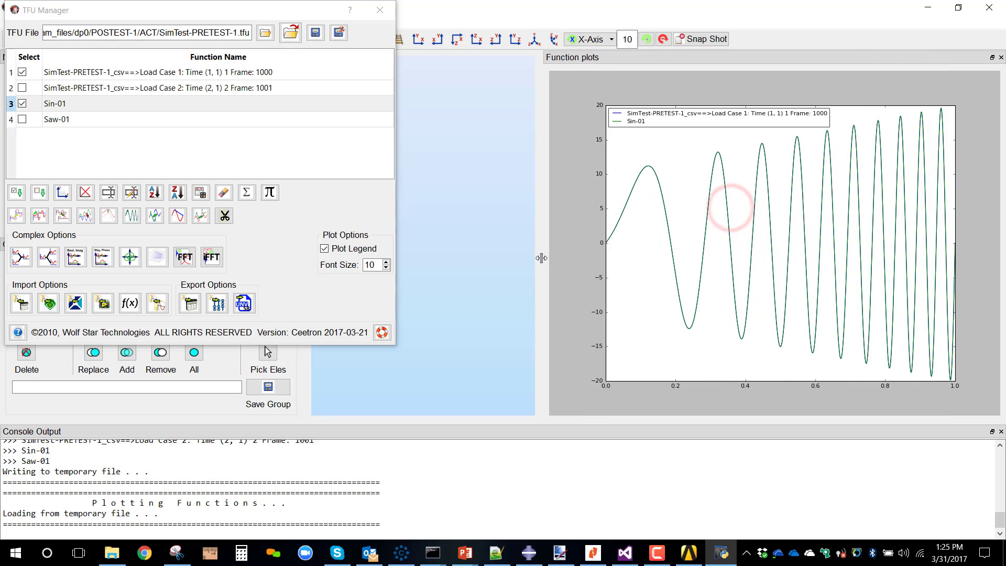
# Set the line width of the plotted Load Case 1 curve to 3.
pyautogui.moveTo(635, 85)
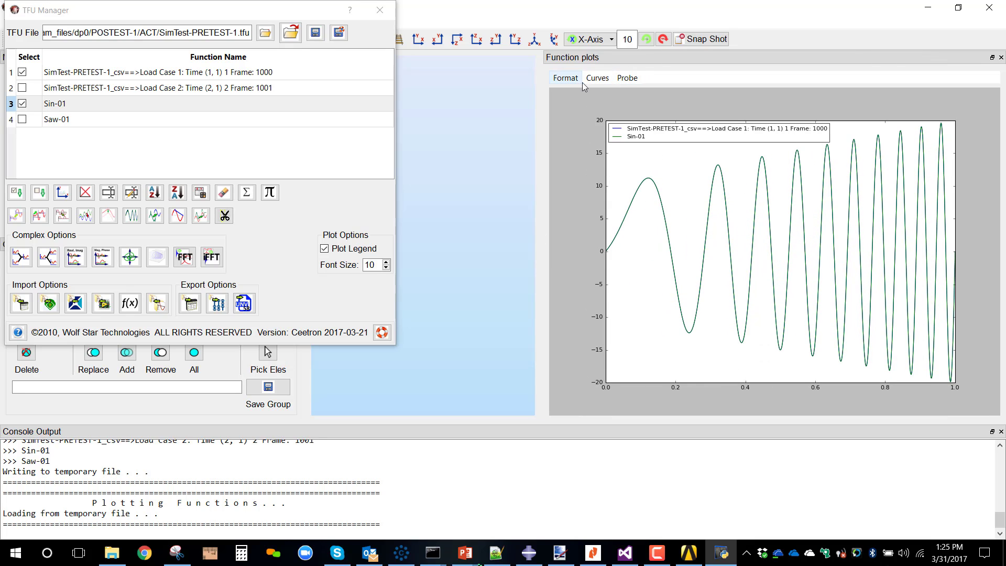
pyautogui.click(596, 77)
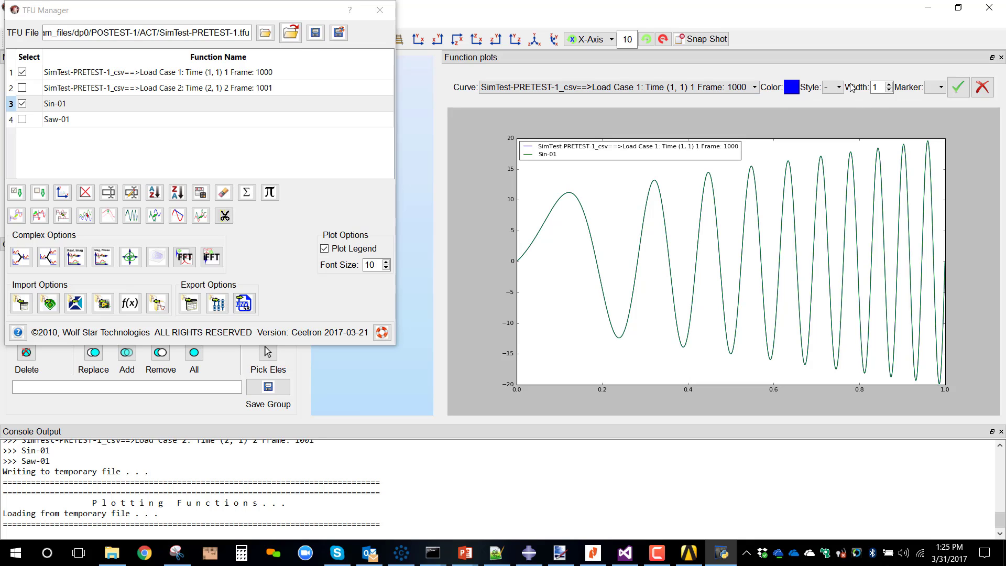
pyautogui.click(889, 85)
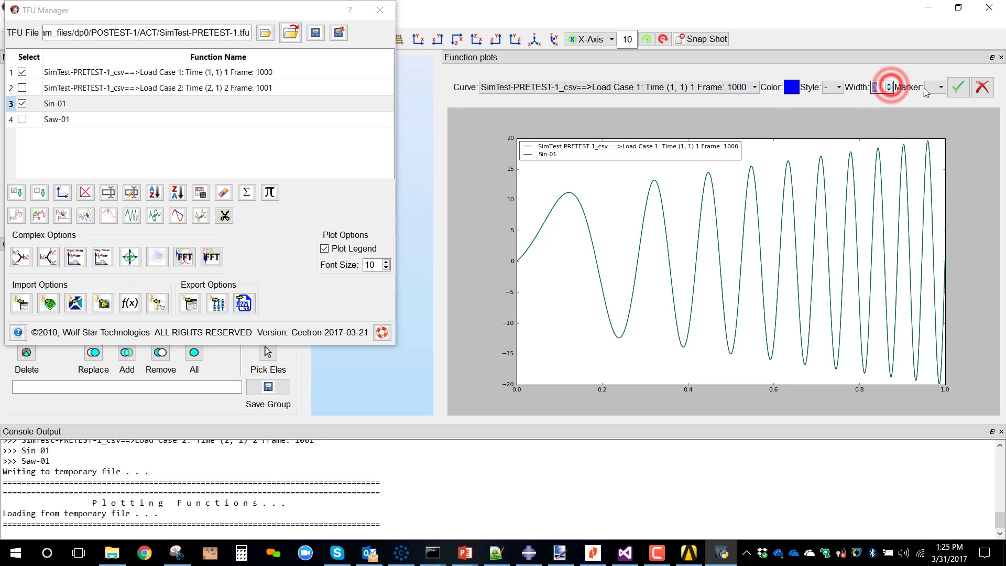
pyautogui.click(957, 87)
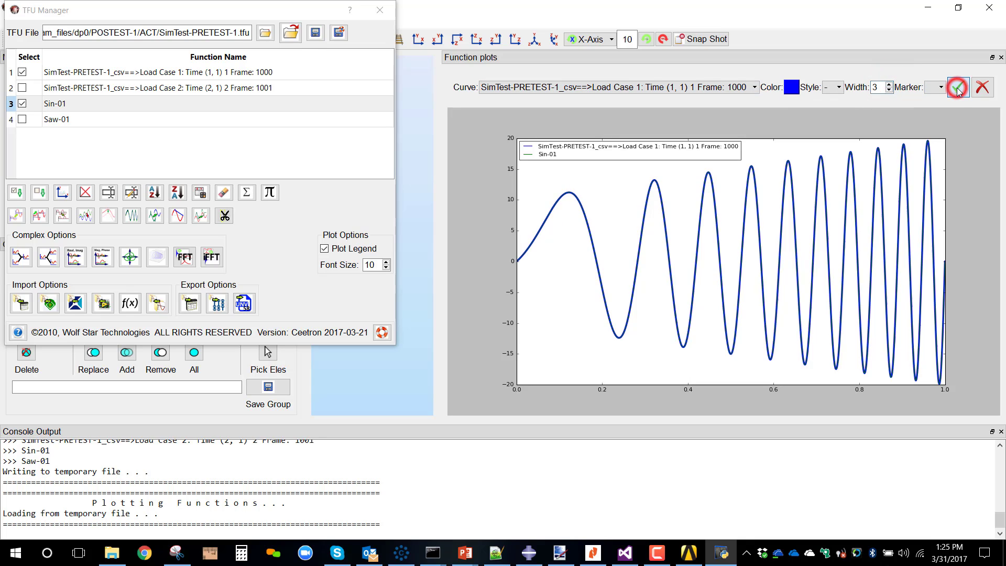
# Apply the D marker to the plotted Sin-01 curve.
pyautogui.click(606, 87)
pyautogui.click(601, 109)
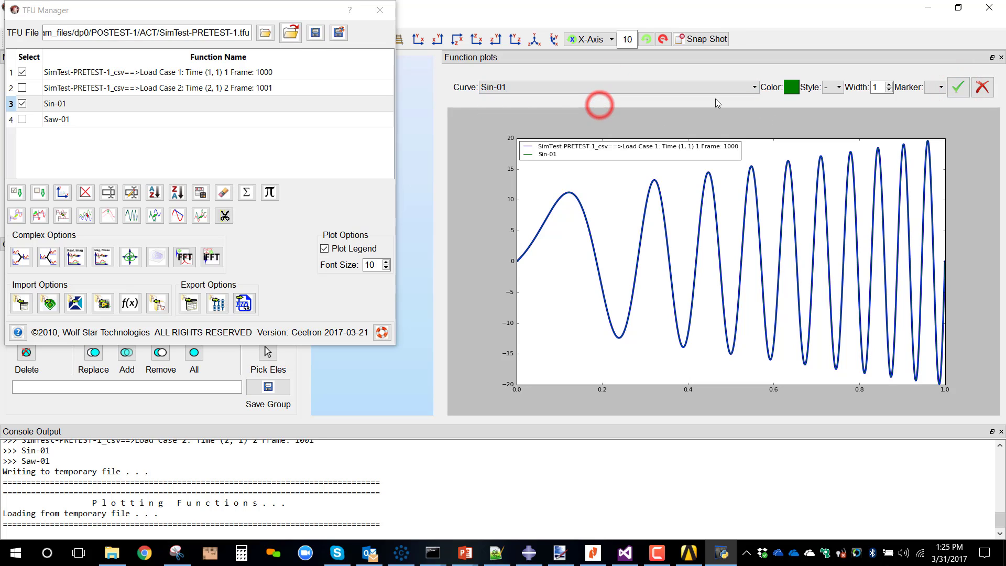
pyautogui.click(940, 87)
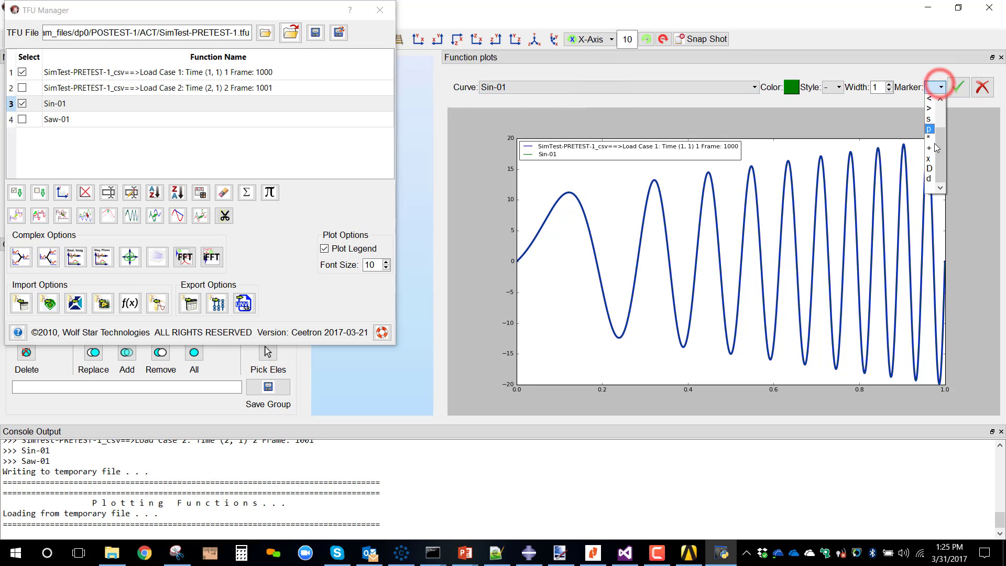
pyautogui.click(930, 168)
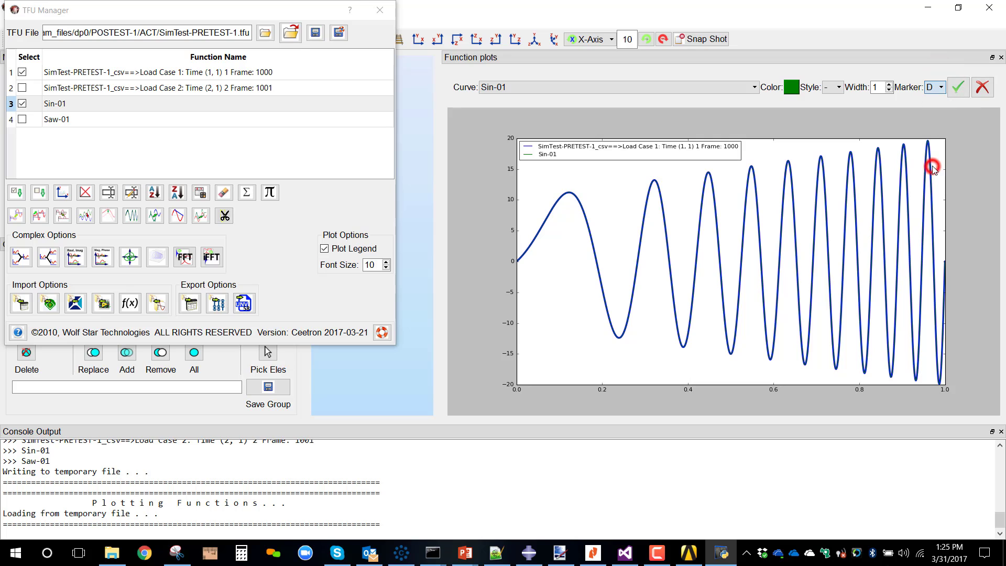
pyautogui.click(958, 87)
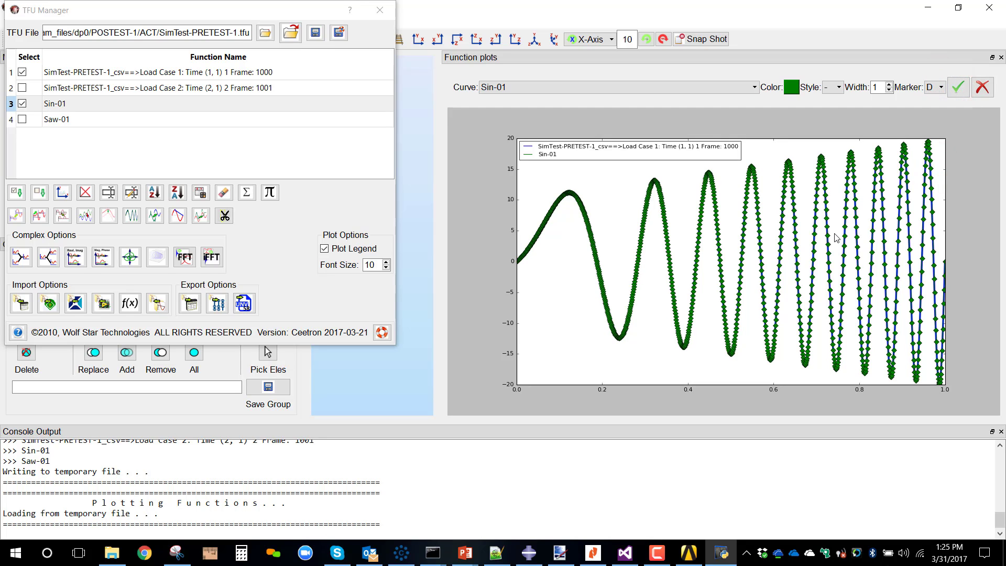
# Deselect Load Case 1 and Sin-01, and plot the Load Case 2 function together with Saw-01 instead.
pyautogui.click(22, 71)
pyautogui.click(22, 103)
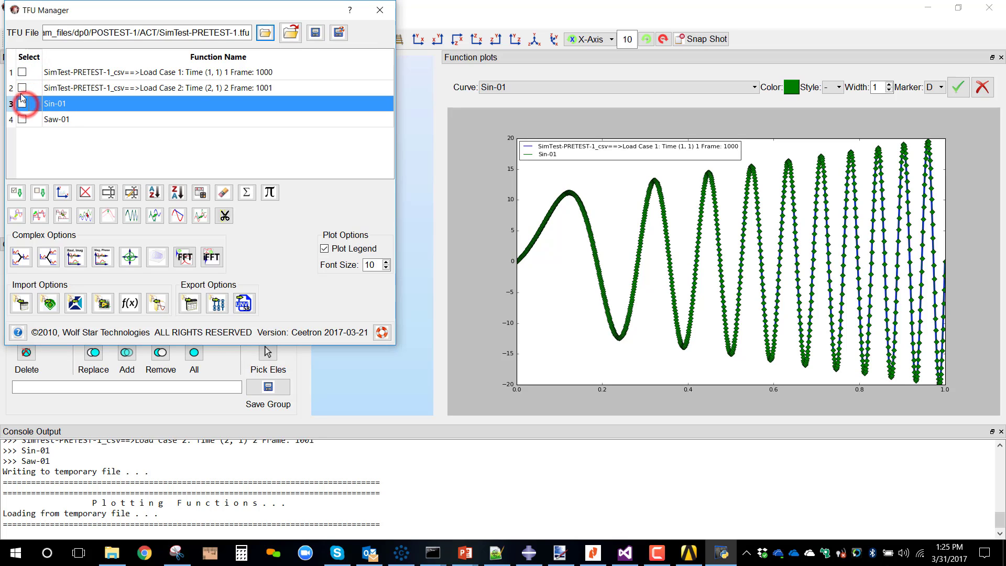
pyautogui.moveTo(18, 79); pyautogui.dragTo(19, 83)
pyautogui.click(22, 89)
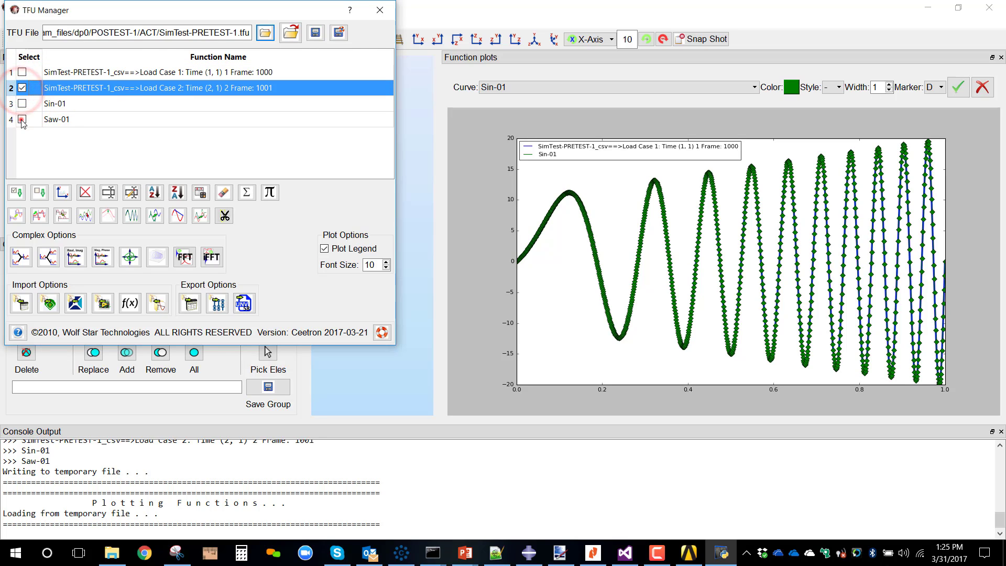
pyautogui.click(22, 119)
pyautogui.click(61, 193)
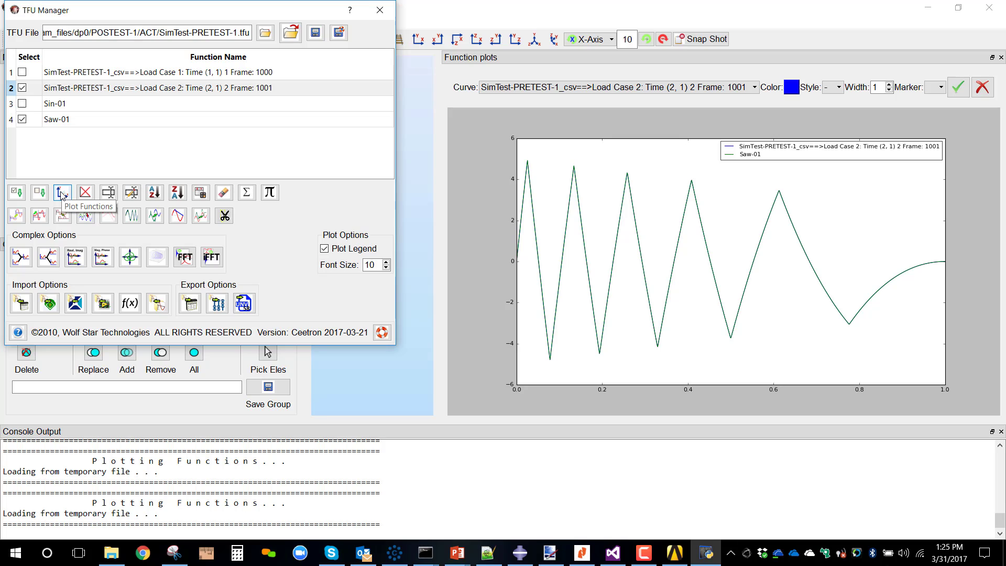
# Apply the D marker to the plotted Load Case 2 curve.
pyautogui.click(672, 87)
pyautogui.click(673, 99)
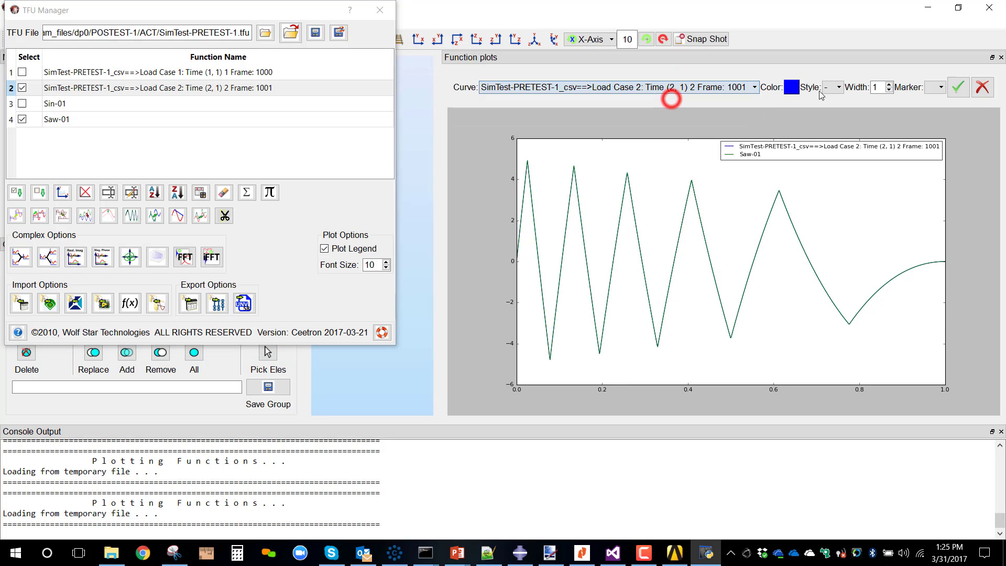
pyautogui.click(941, 89)
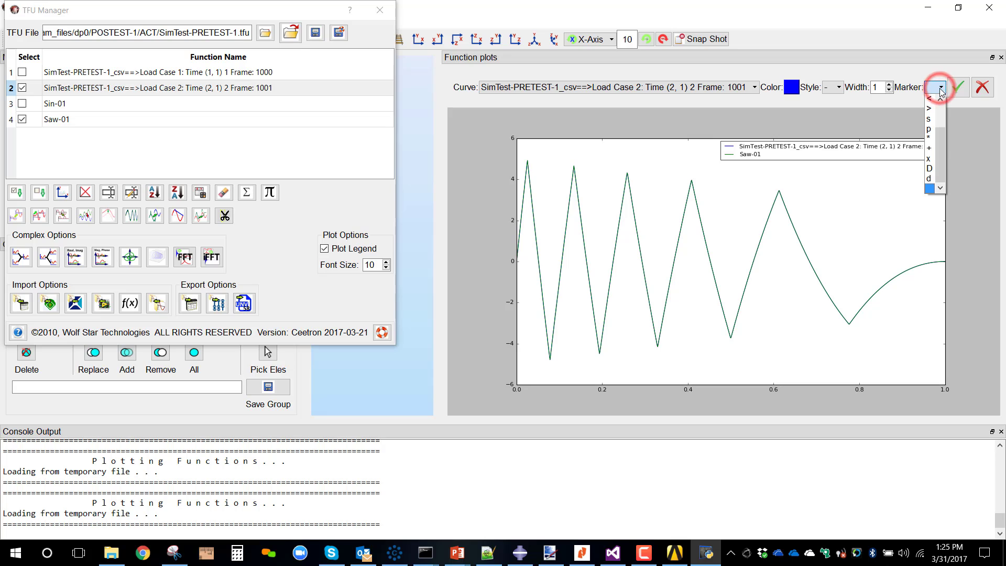
pyautogui.click(930, 168)
pyautogui.click(957, 86)
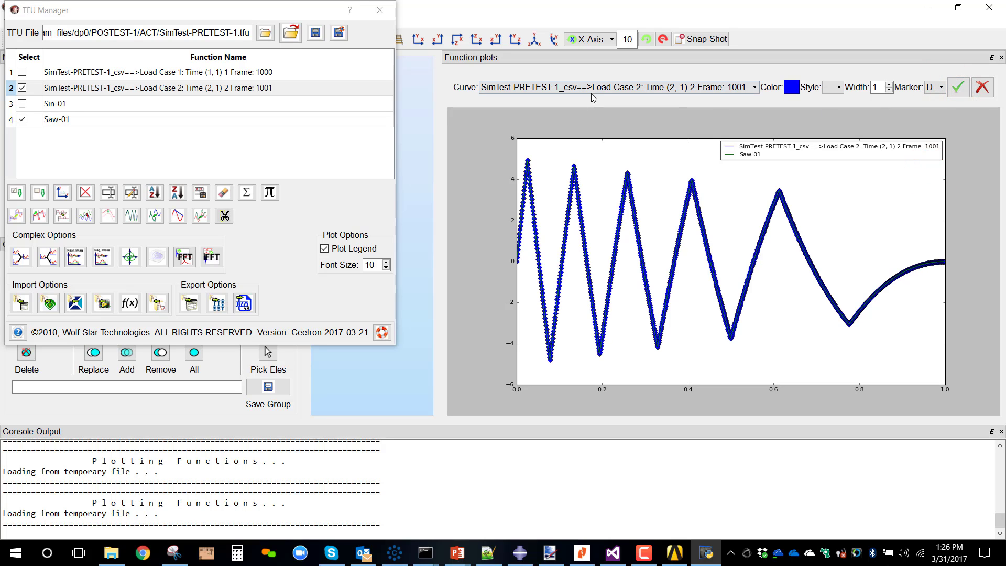
# Set the line width of the plotted Saw-01 curve to 3.
pyautogui.click(614, 78)
pyautogui.click(610, 87)
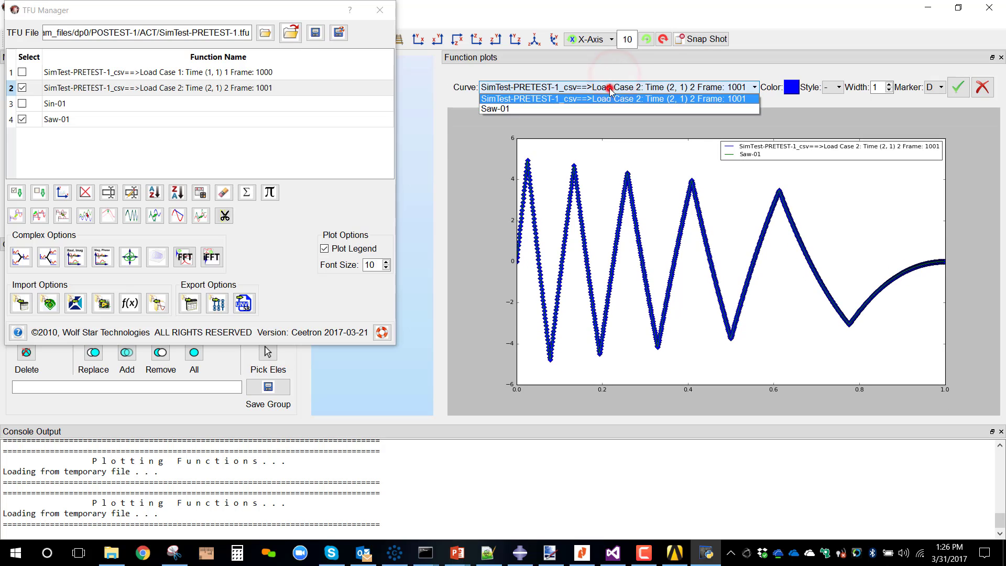
pyautogui.click(594, 108)
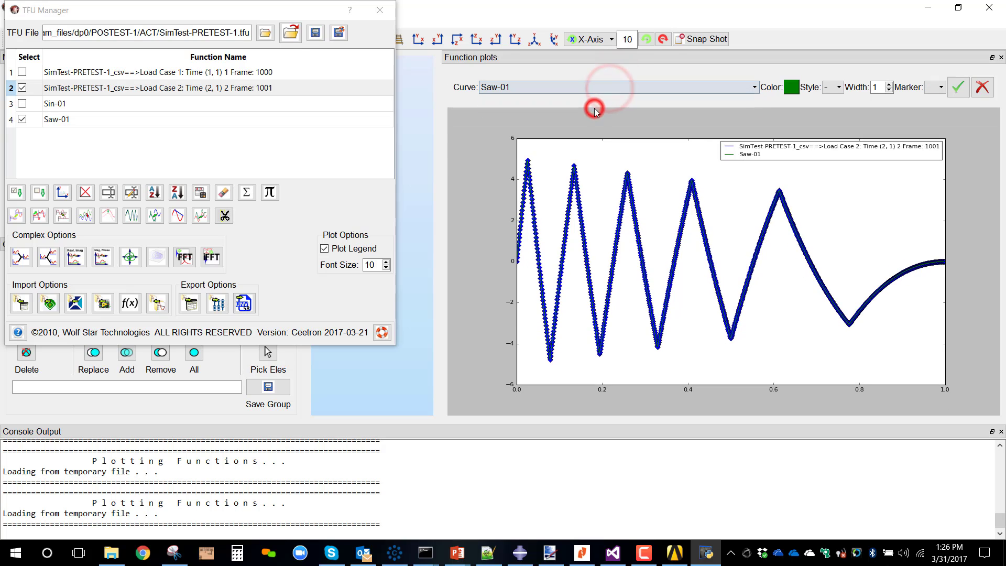
pyautogui.doubleClick(890, 85)
pyautogui.click(958, 87)
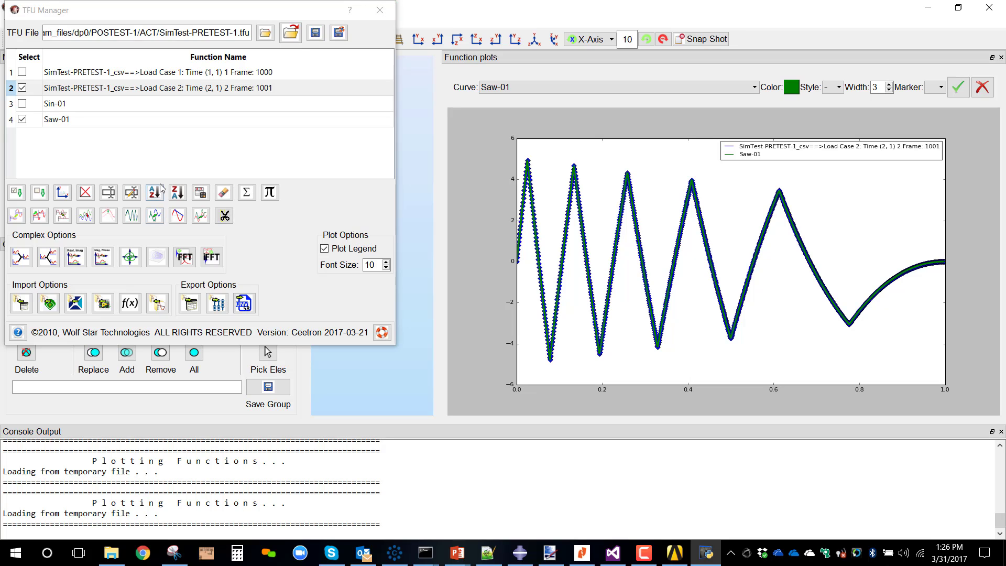
# Import the functions from SimTest-PRETEST-1.csv in the ACT folder of dp0's PRETEST-1 into the function table.
pyautogui.click(164, 156)
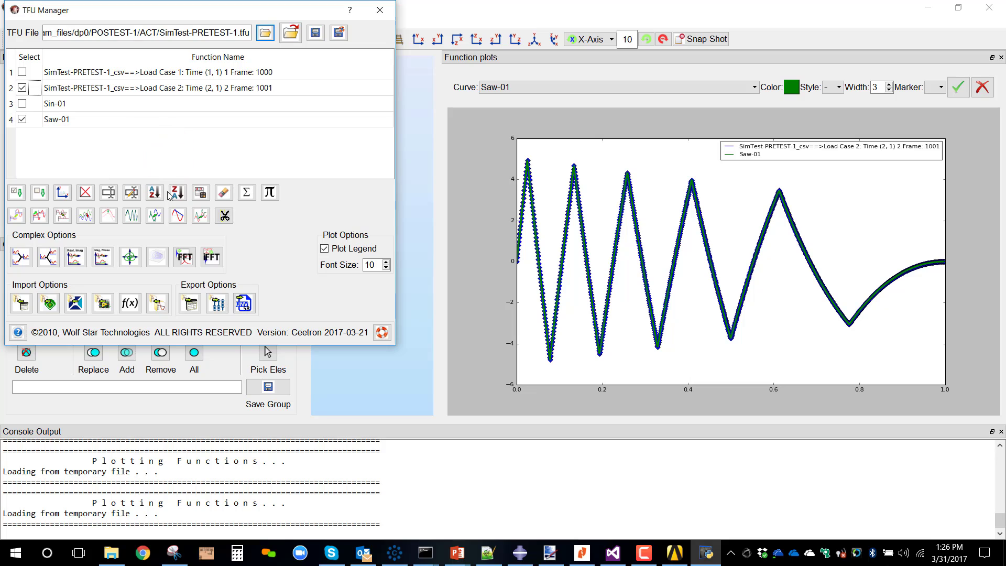
pyautogui.click(21, 302)
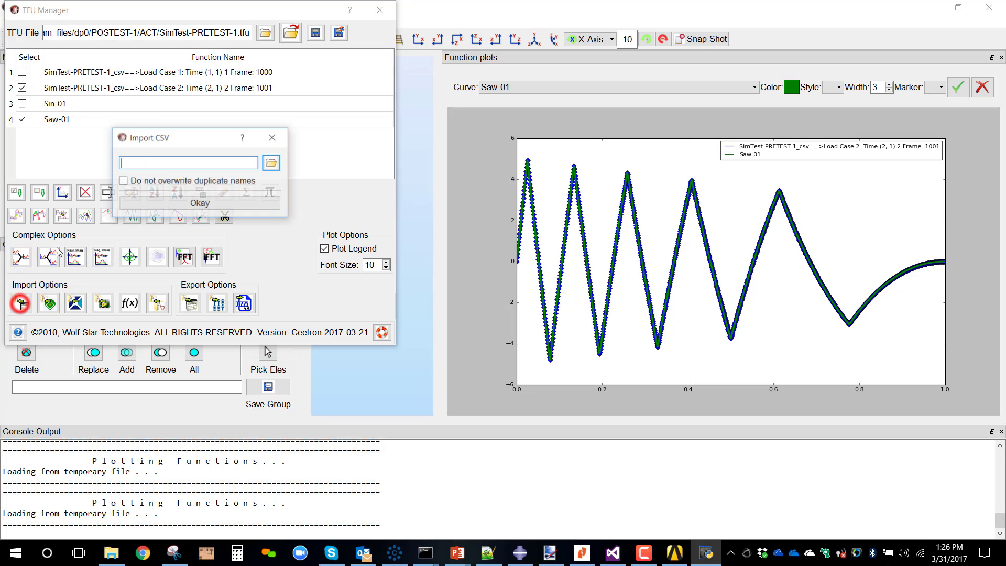
pyautogui.click(272, 163)
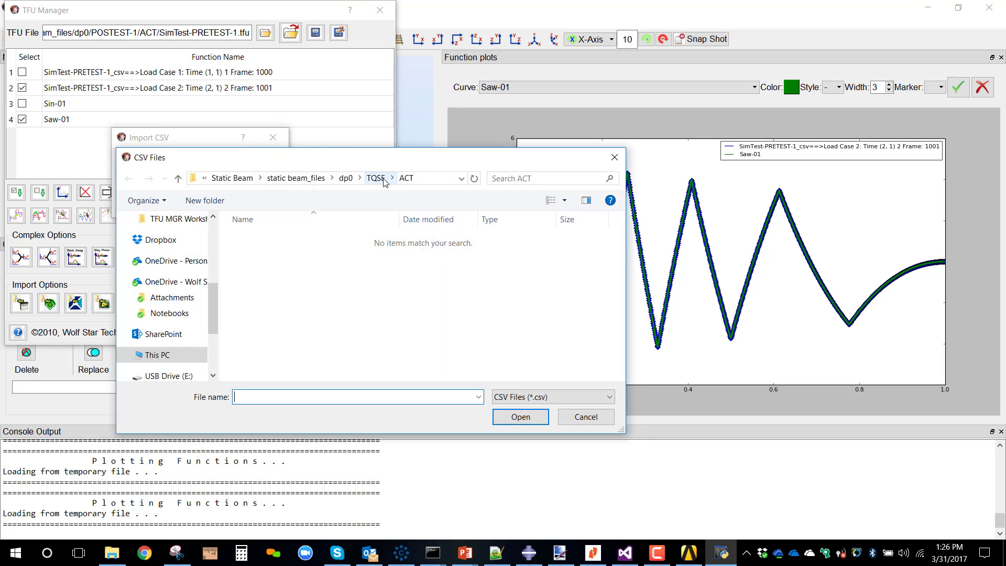
pyautogui.click(347, 178)
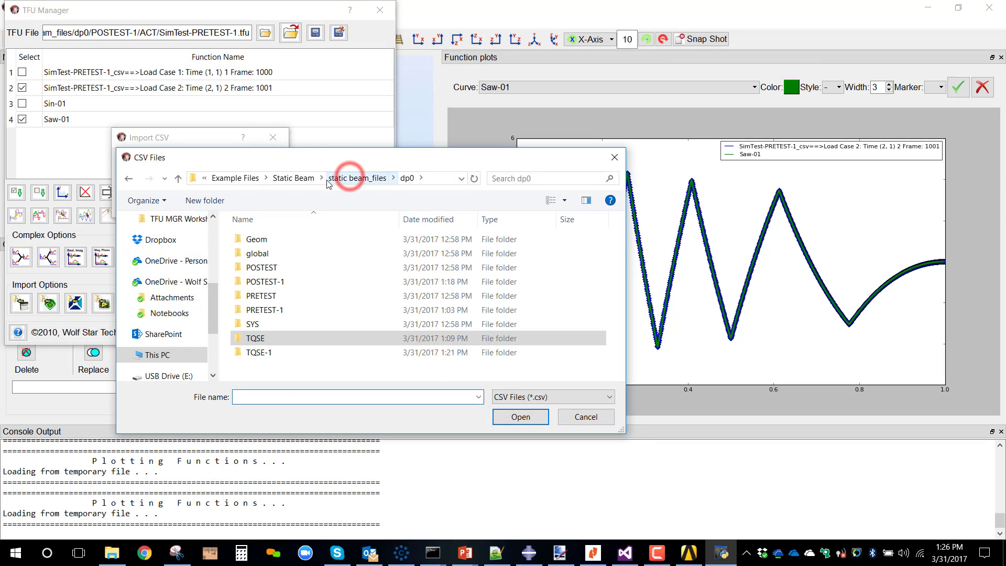
pyautogui.doubleClick(274, 310)
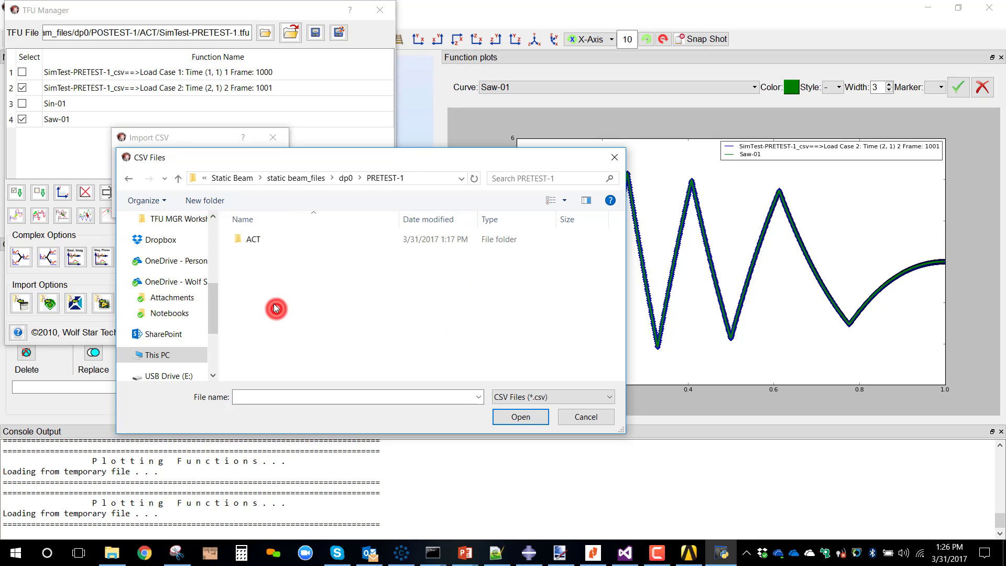
pyautogui.doubleClick(260, 238)
pyautogui.click(272, 240)
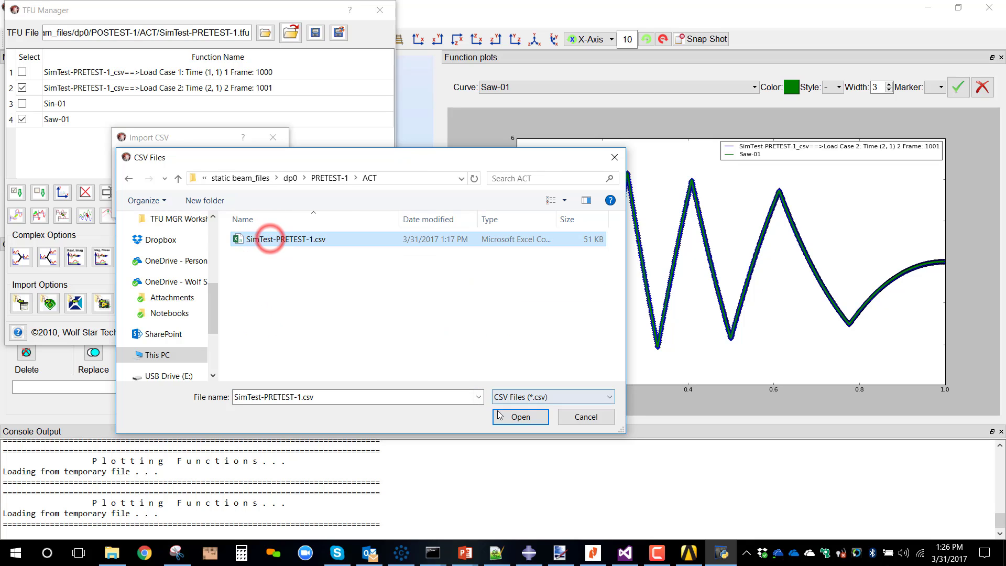
pyautogui.click(520, 417)
pyautogui.click(266, 203)
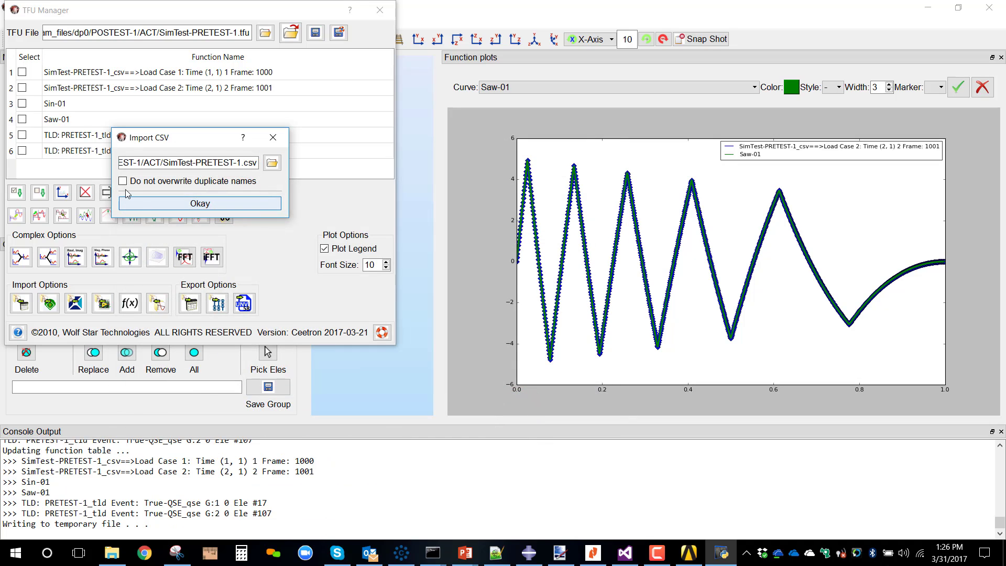
pyautogui.click(136, 206)
# Plot the two imported PRETEST-1_tld functions for Ele #17 and Ele #107 together.
pyautogui.click(22, 135)
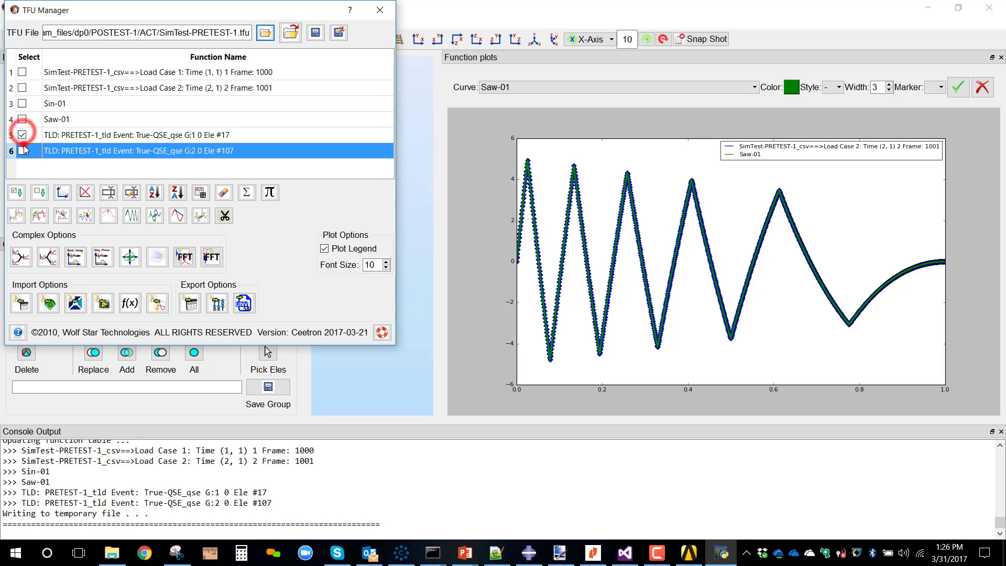
pyautogui.click(22, 150)
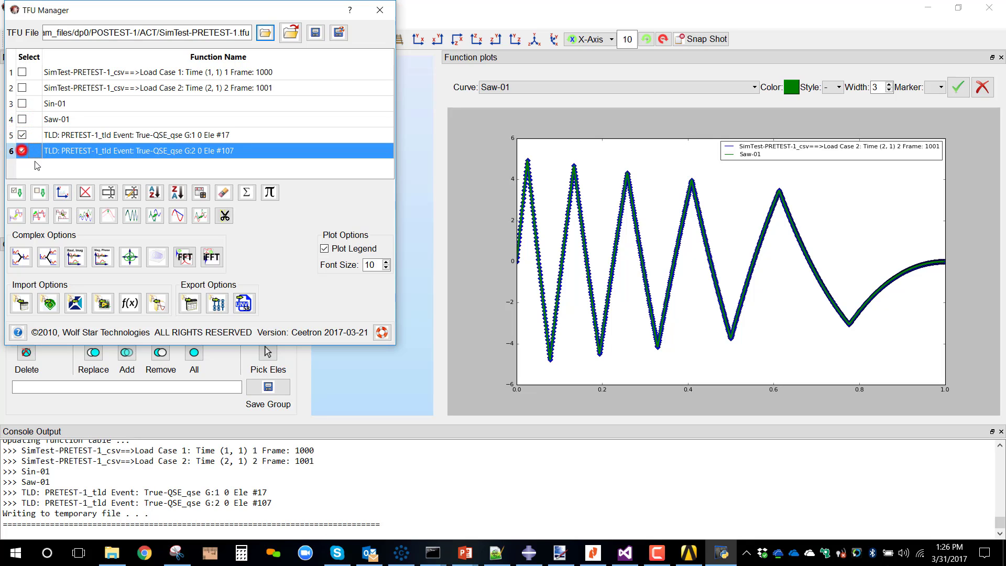
pyautogui.click(62, 193)
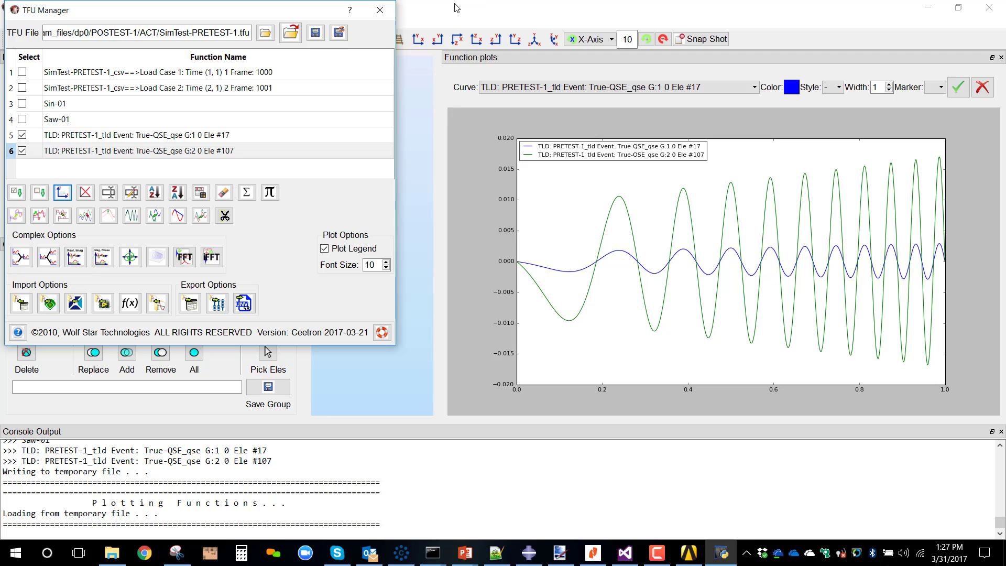
# Close TFU Manager without saving the changes, exit True-Tools and return to the Workbench project schematic.
pyautogui.click(380, 11)
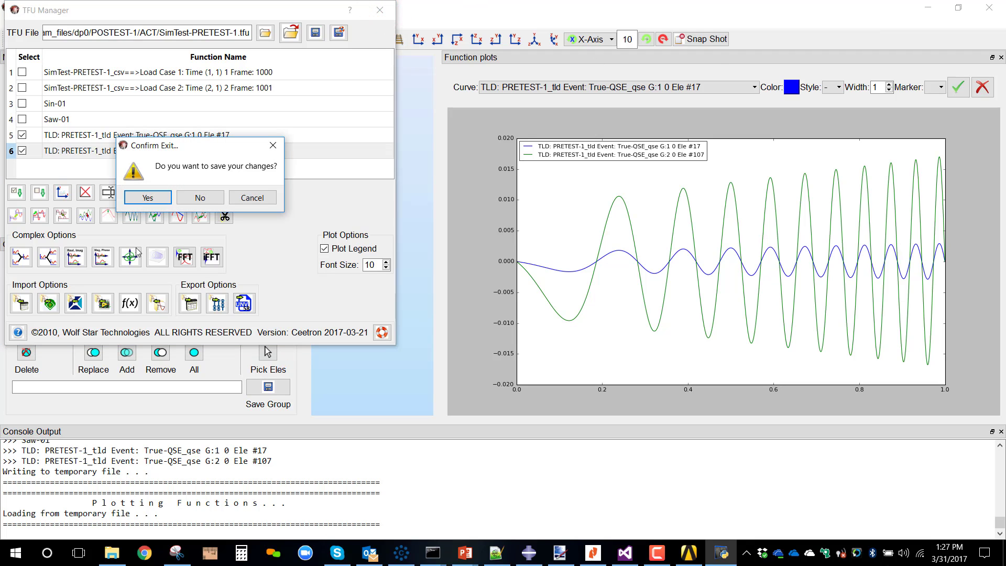
pyautogui.click(201, 197)
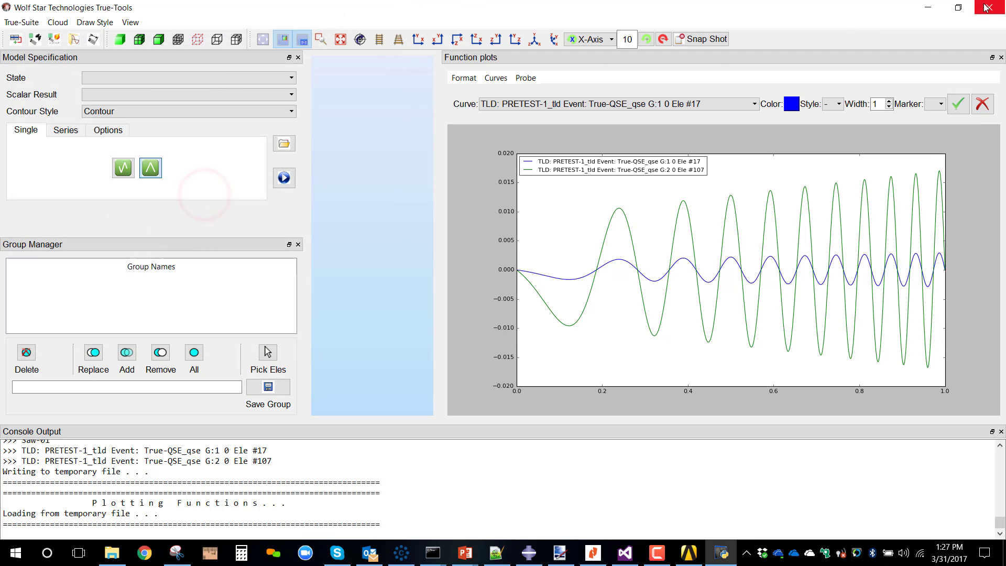
pyautogui.click(985, 6)
pyautogui.click(533, 18)
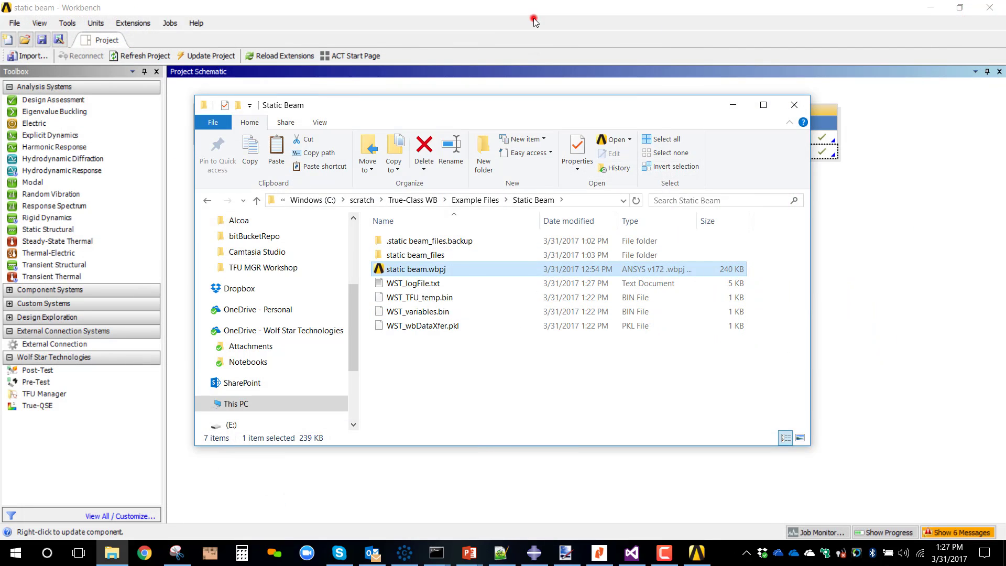
pyautogui.click(853, 278)
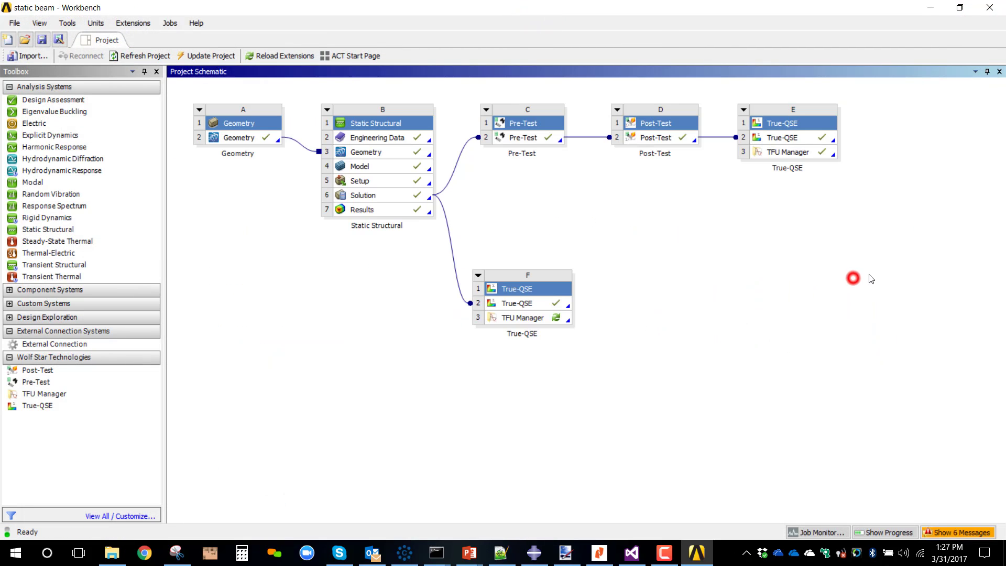